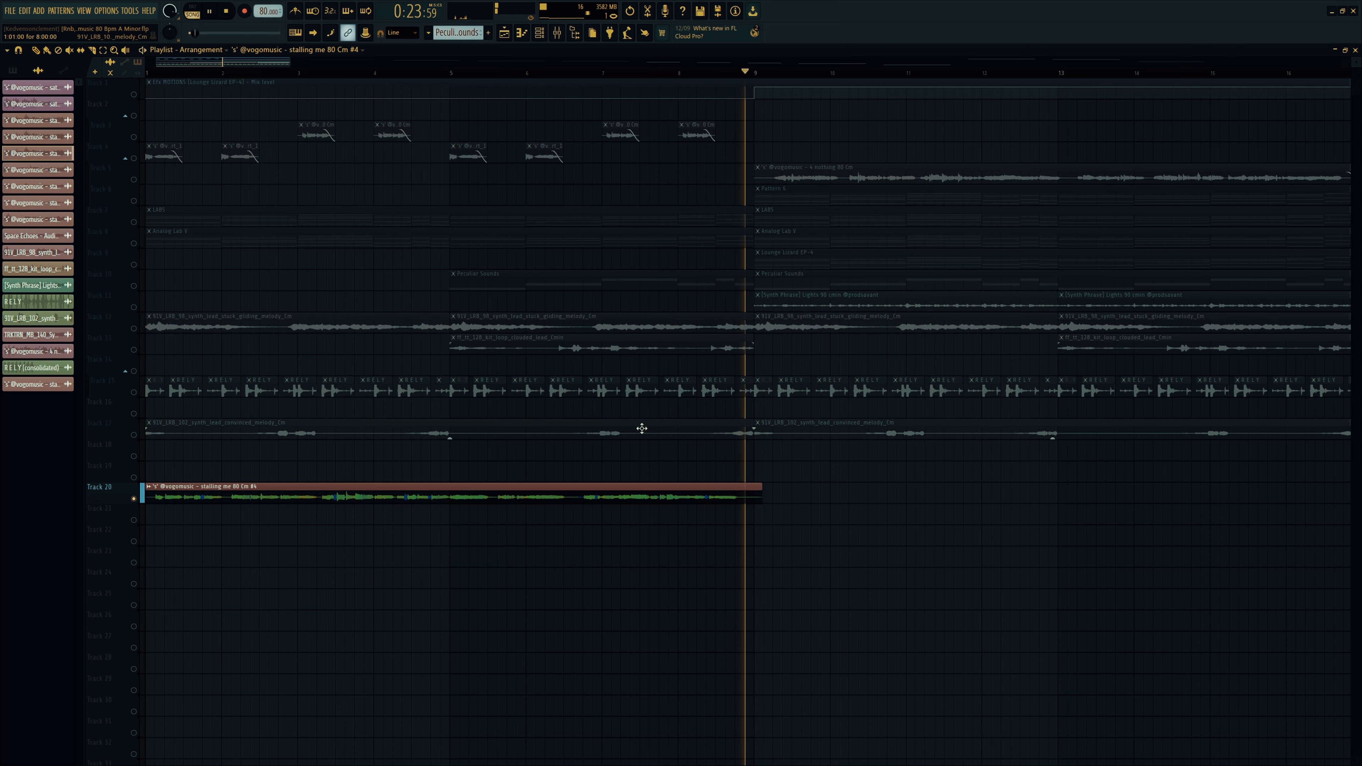
Step: Stop playback of the full arrangement after hearing the Track 20 vocal clip
key("space")
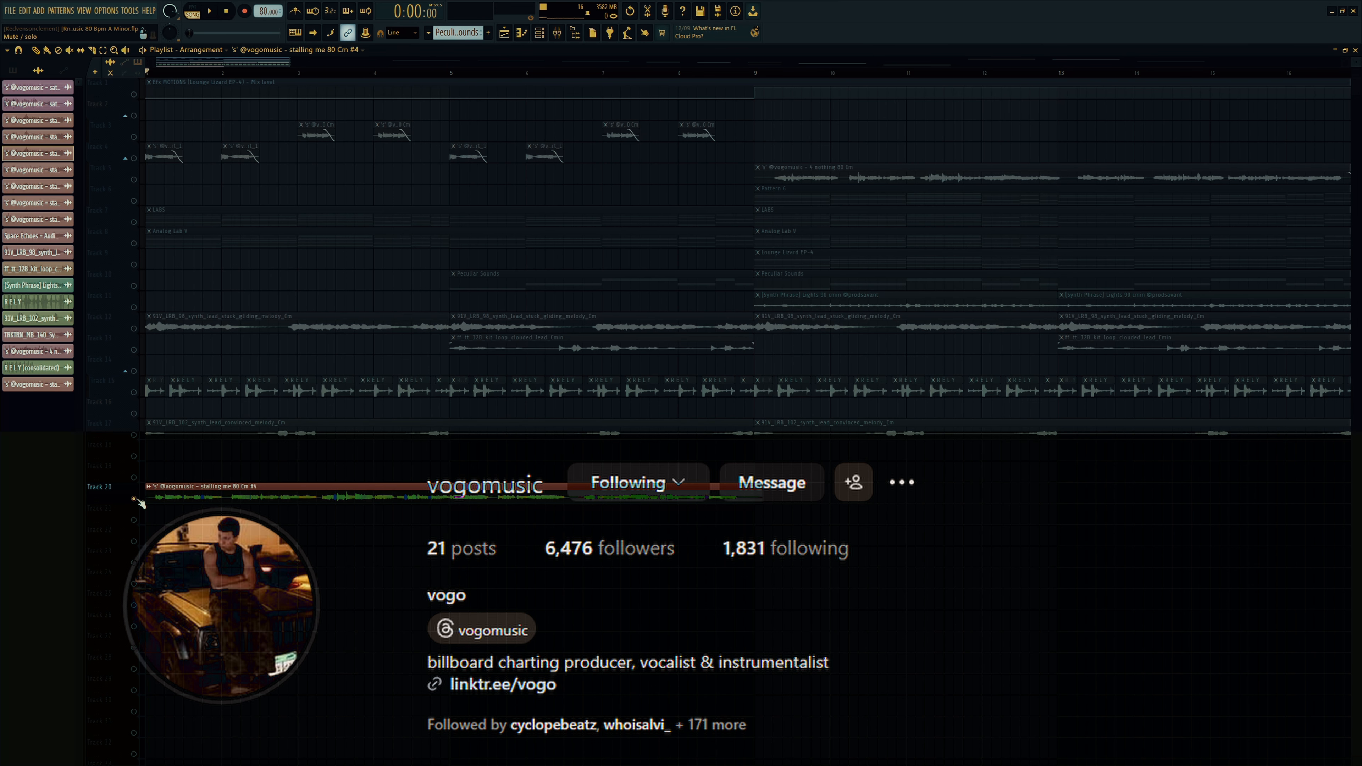
Step: Open the Track 20 'stalling me 80 Cm #4' clip settings and preview it
double_click(193, 492)
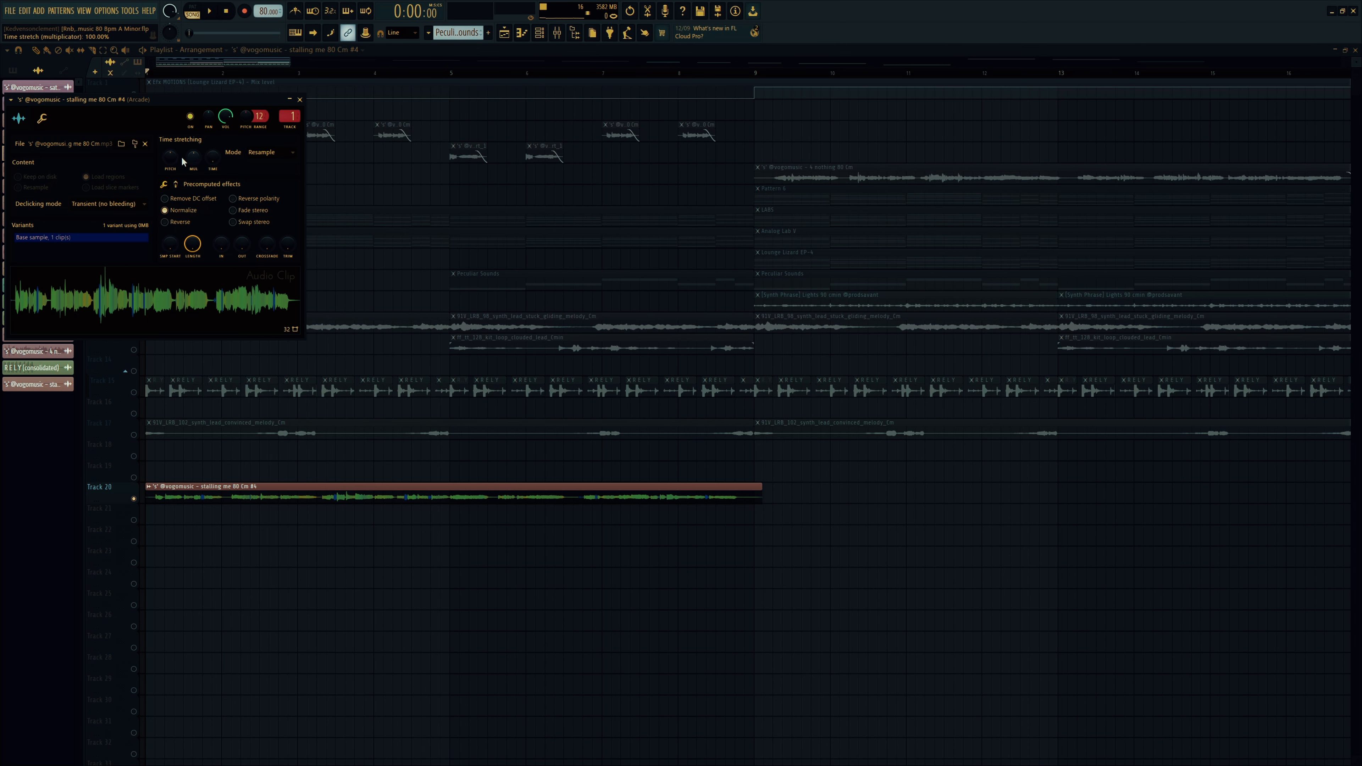
key("space")
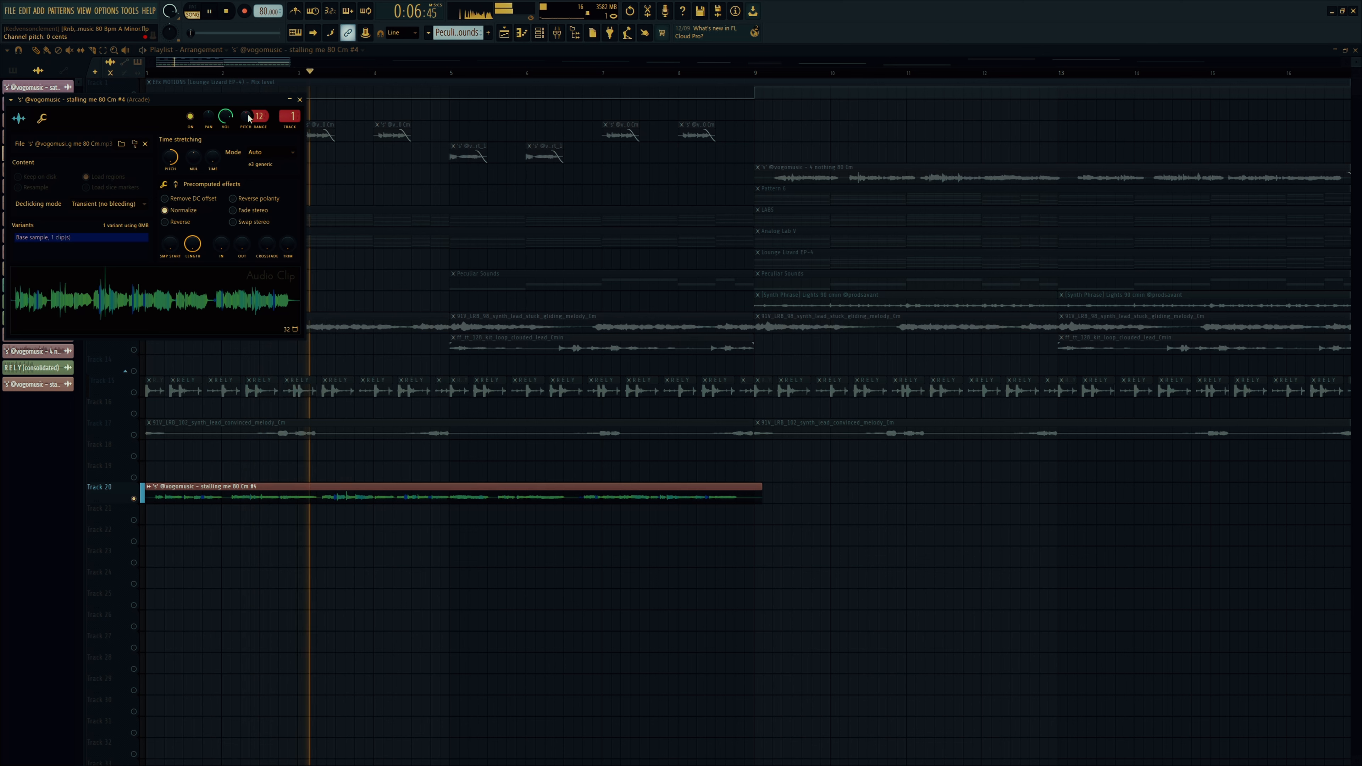
key("space")
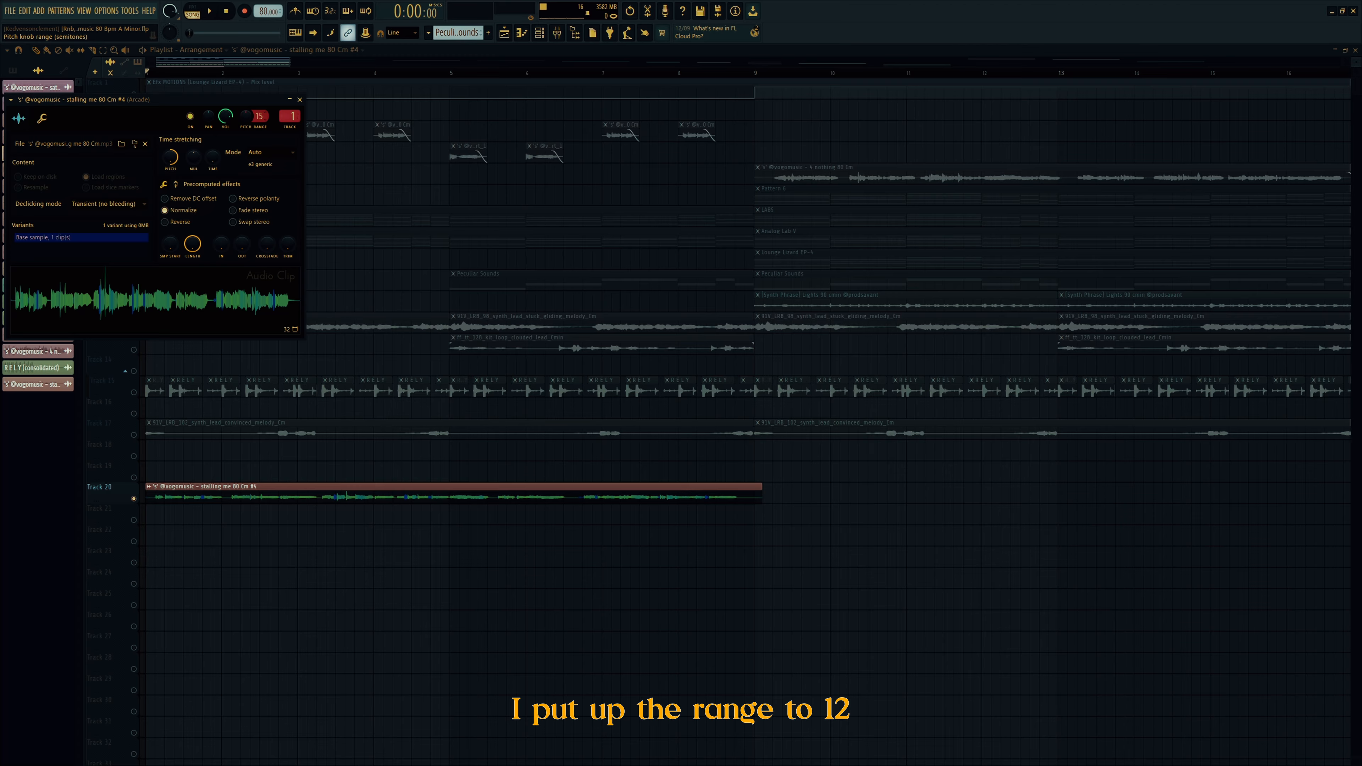
Step: Pitch the clip +12 semitones with Resample stretching and audition the faster vocal
mouse_move(259, 116)
left_mouse_down()
mouse_move(475, 120)
mouse_move(473, 97)
left_mouse_up()
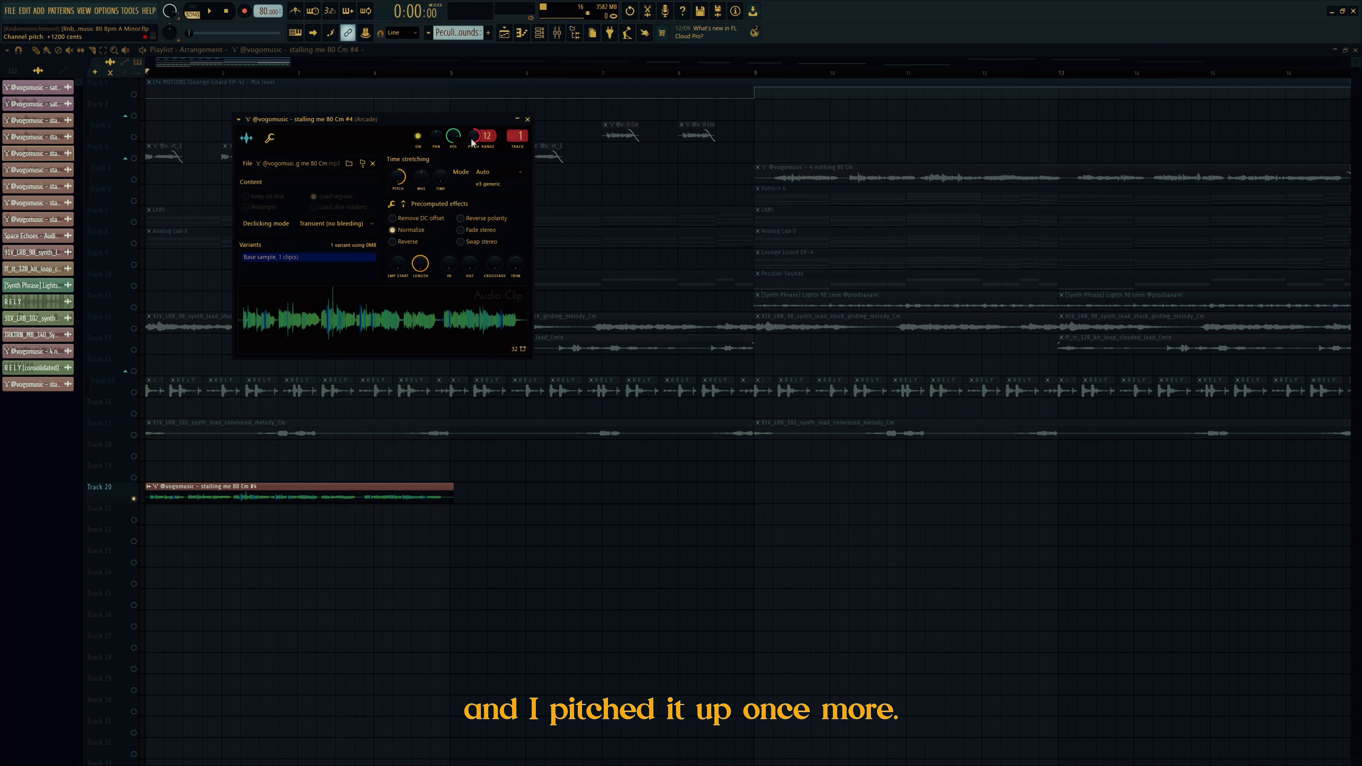
left_click(491, 174)
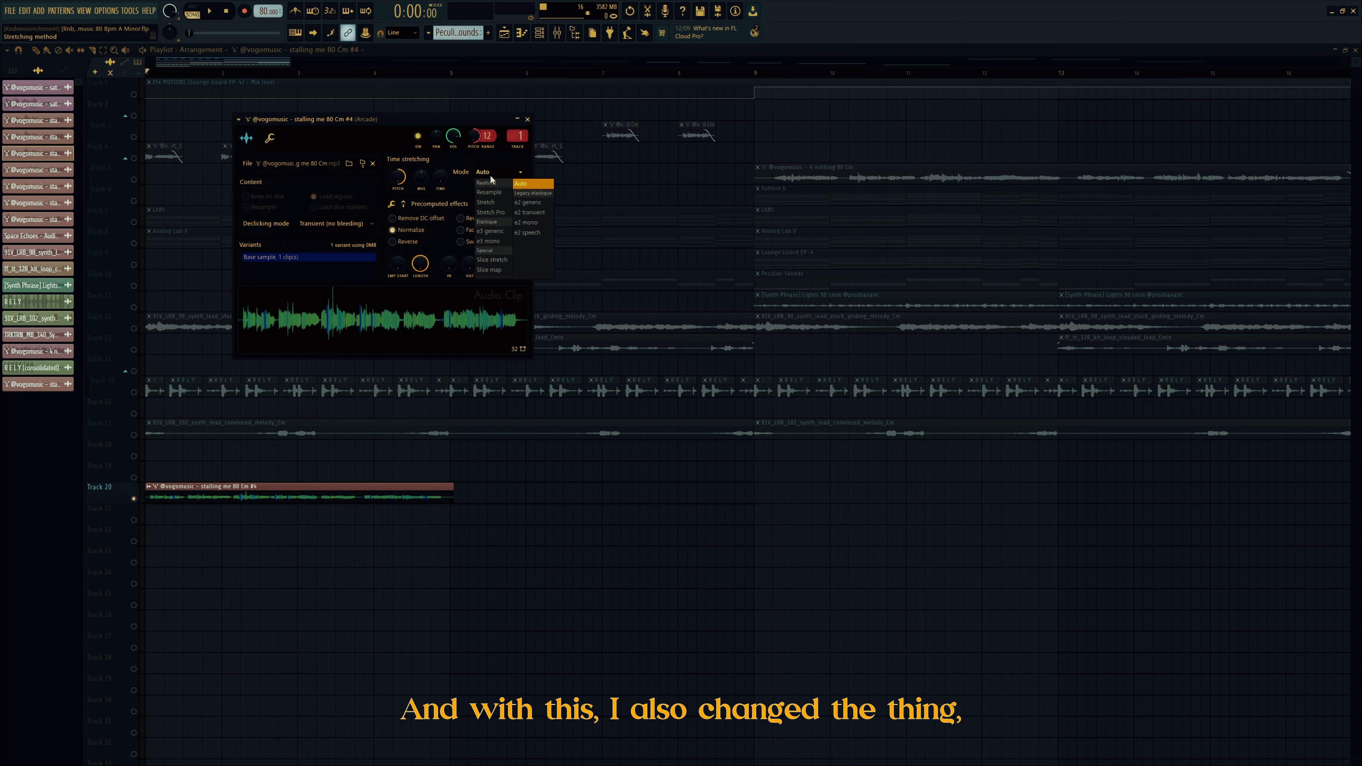
left_click(497, 192)
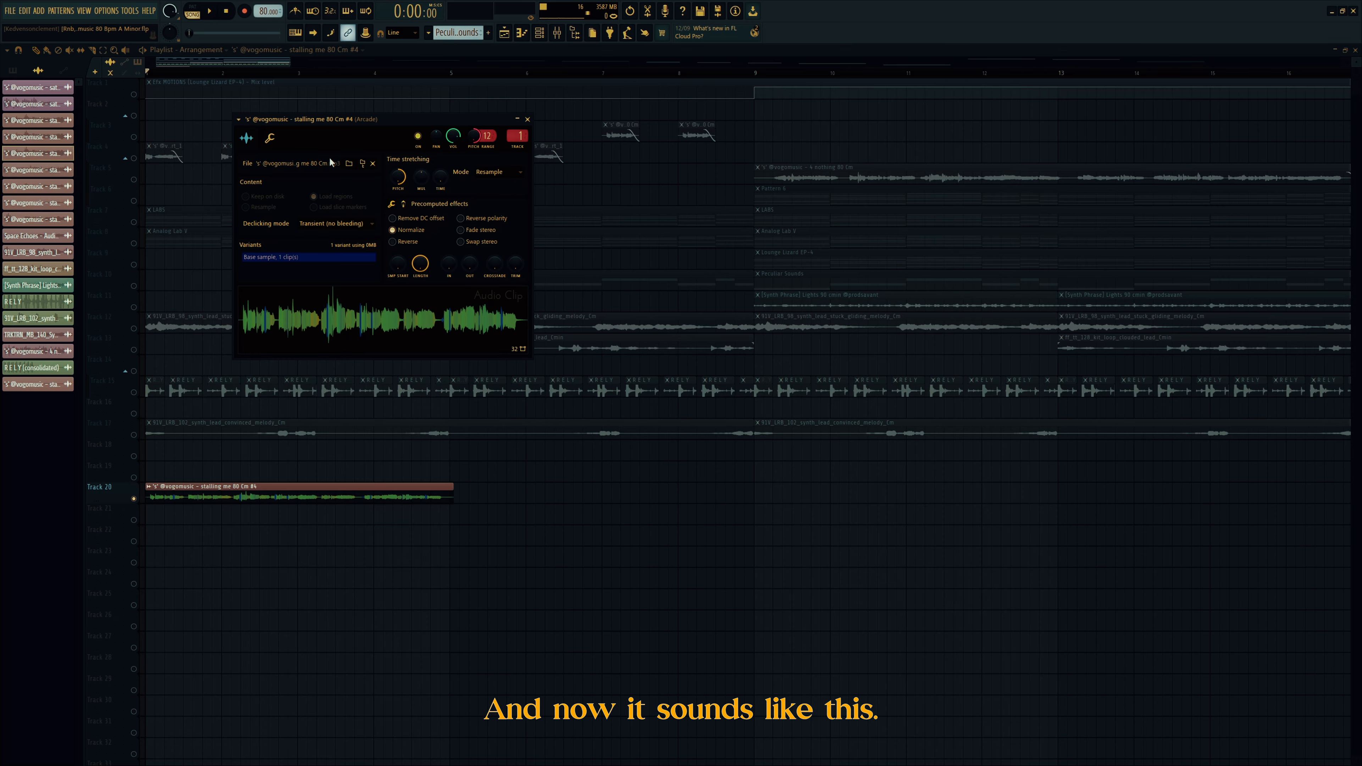
key("space")
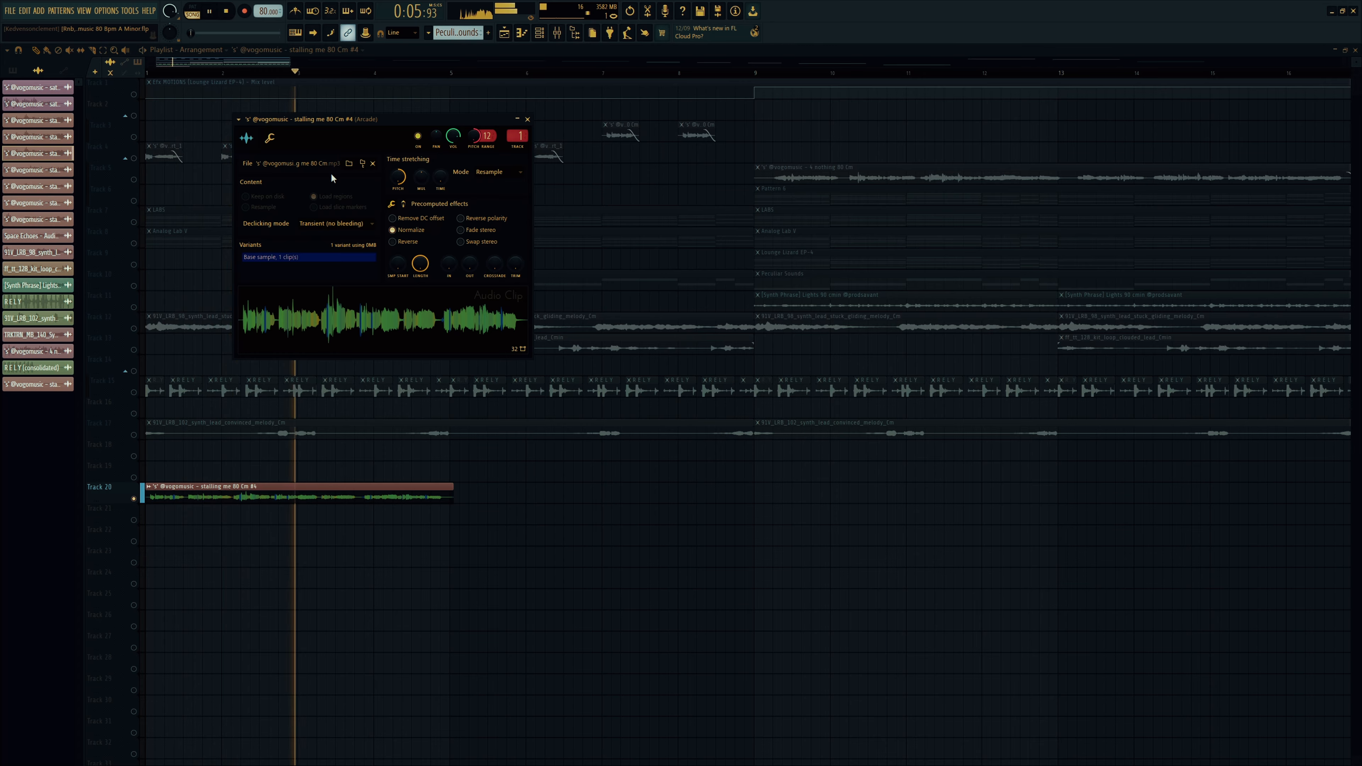
key("space")
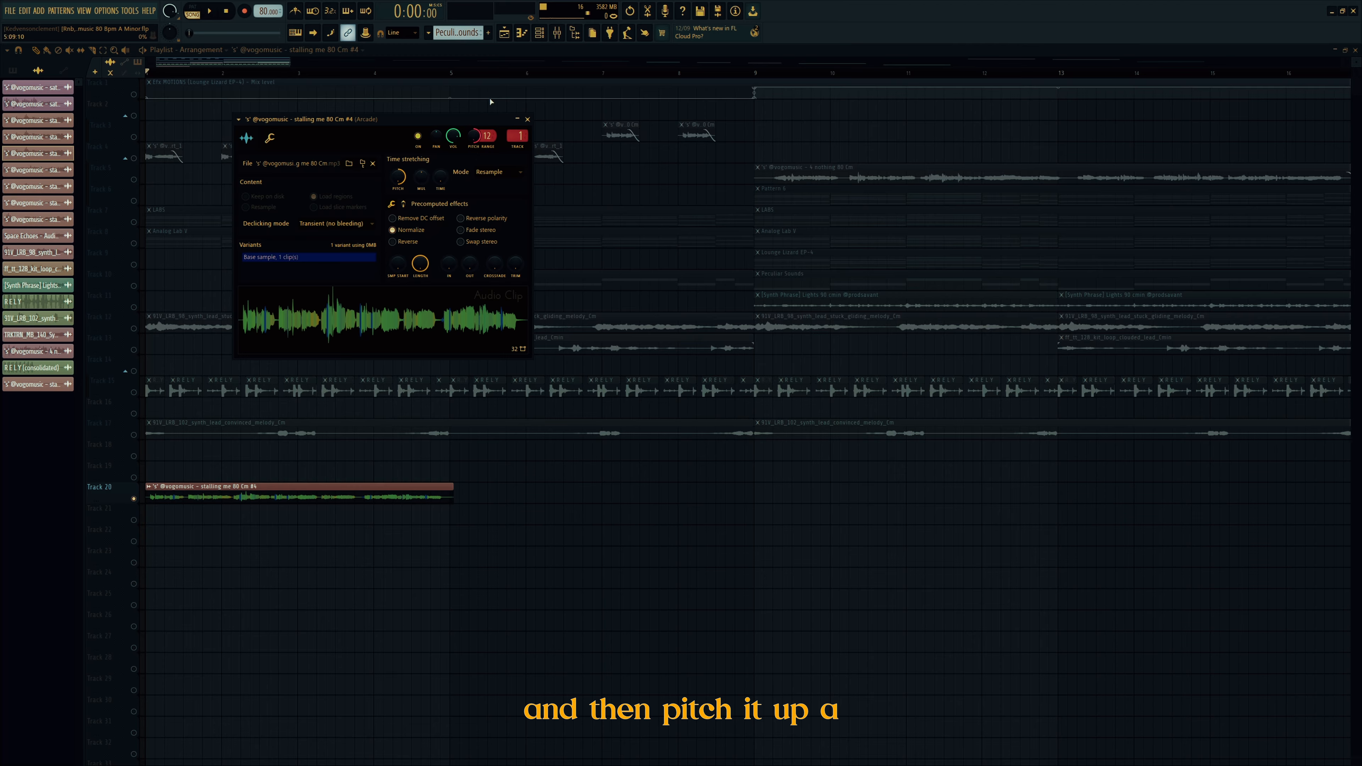
Step: Try Stretch time-stretching on the pitched vocal clip and audition it
left_click(491, 171)
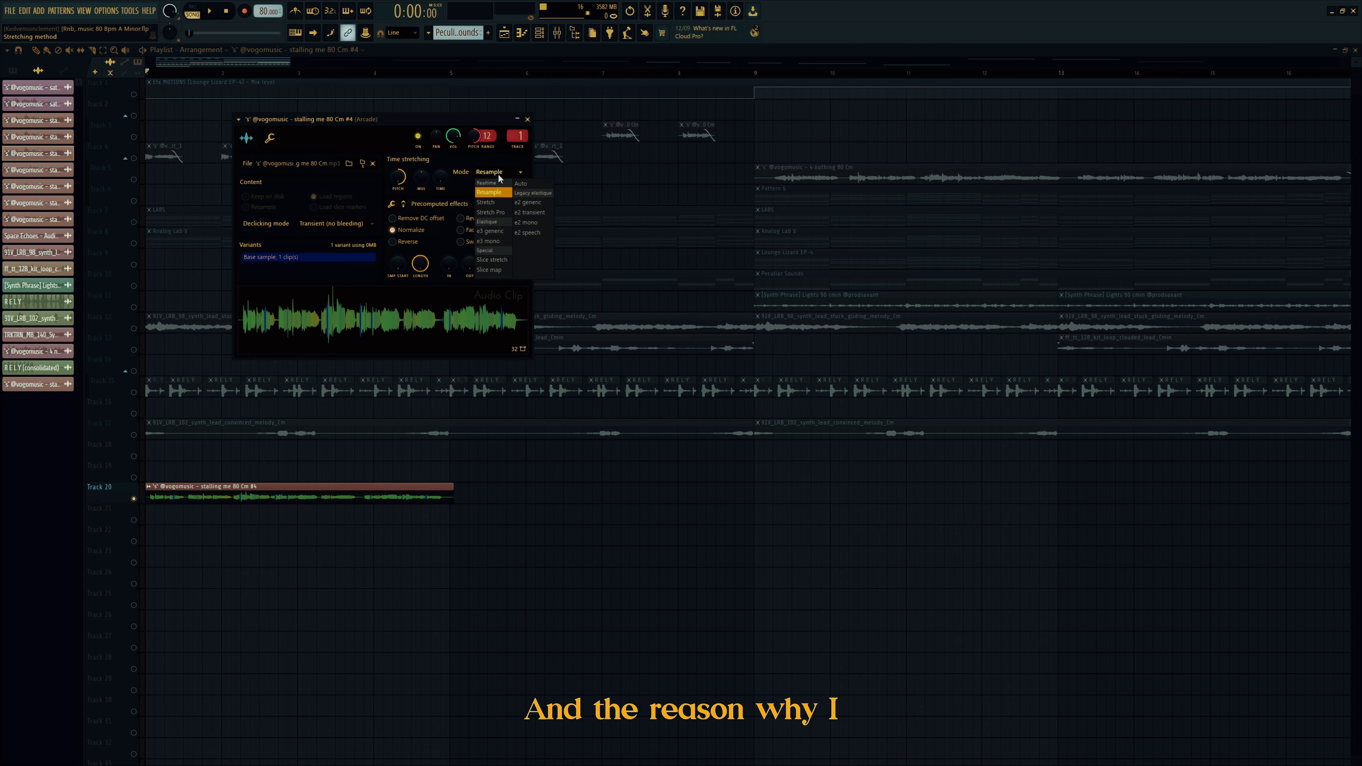
left_click(488, 202)
key("space")
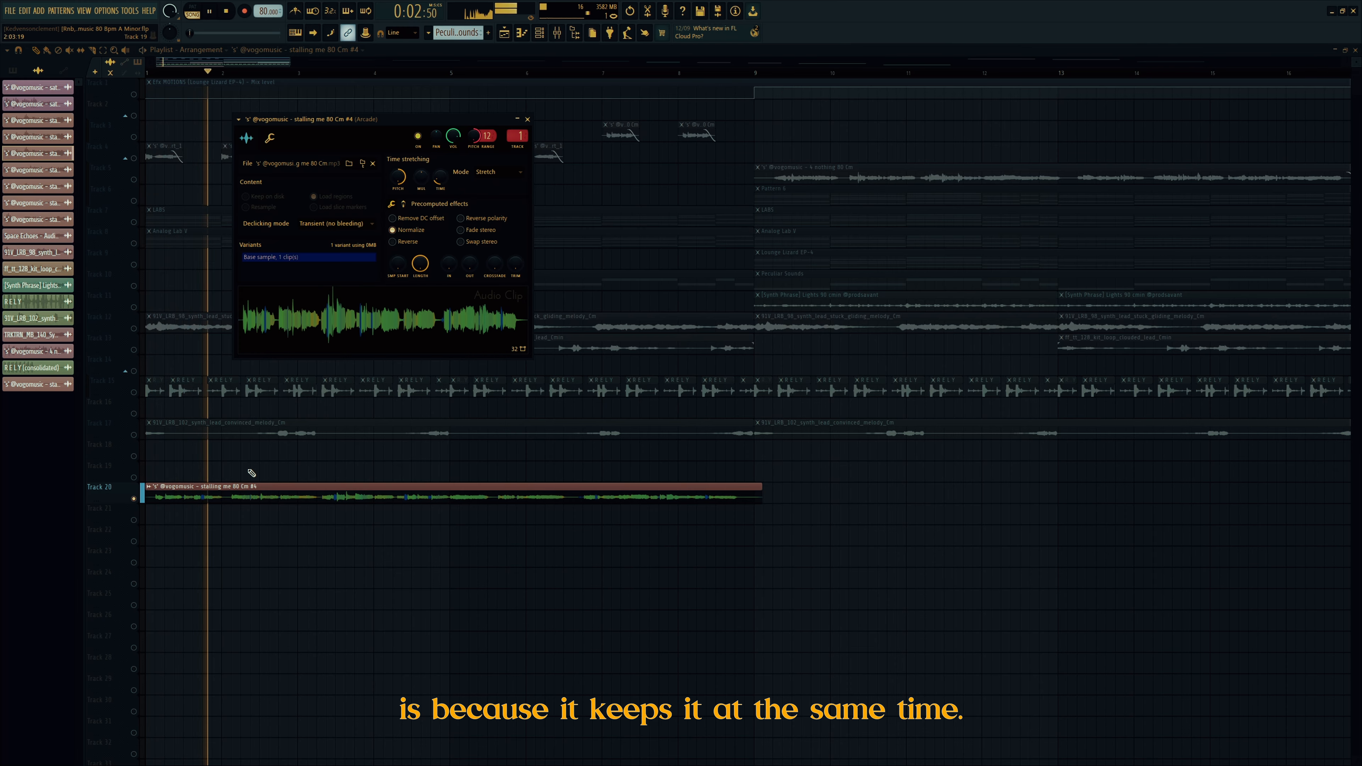
key("space")
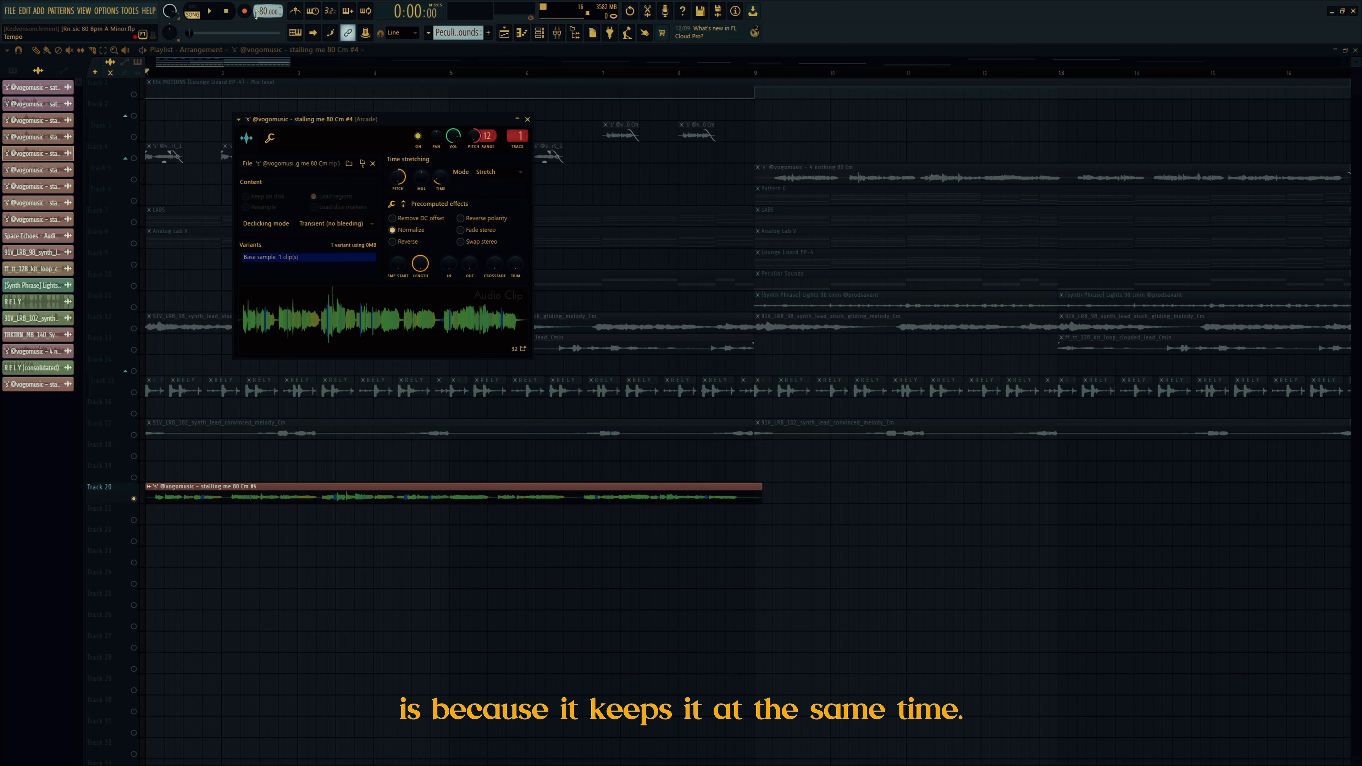
Step: Return to Resample, reset the TIME knob to four bars, and close the clip settings
left_click(483, 172)
left_click(485, 176)
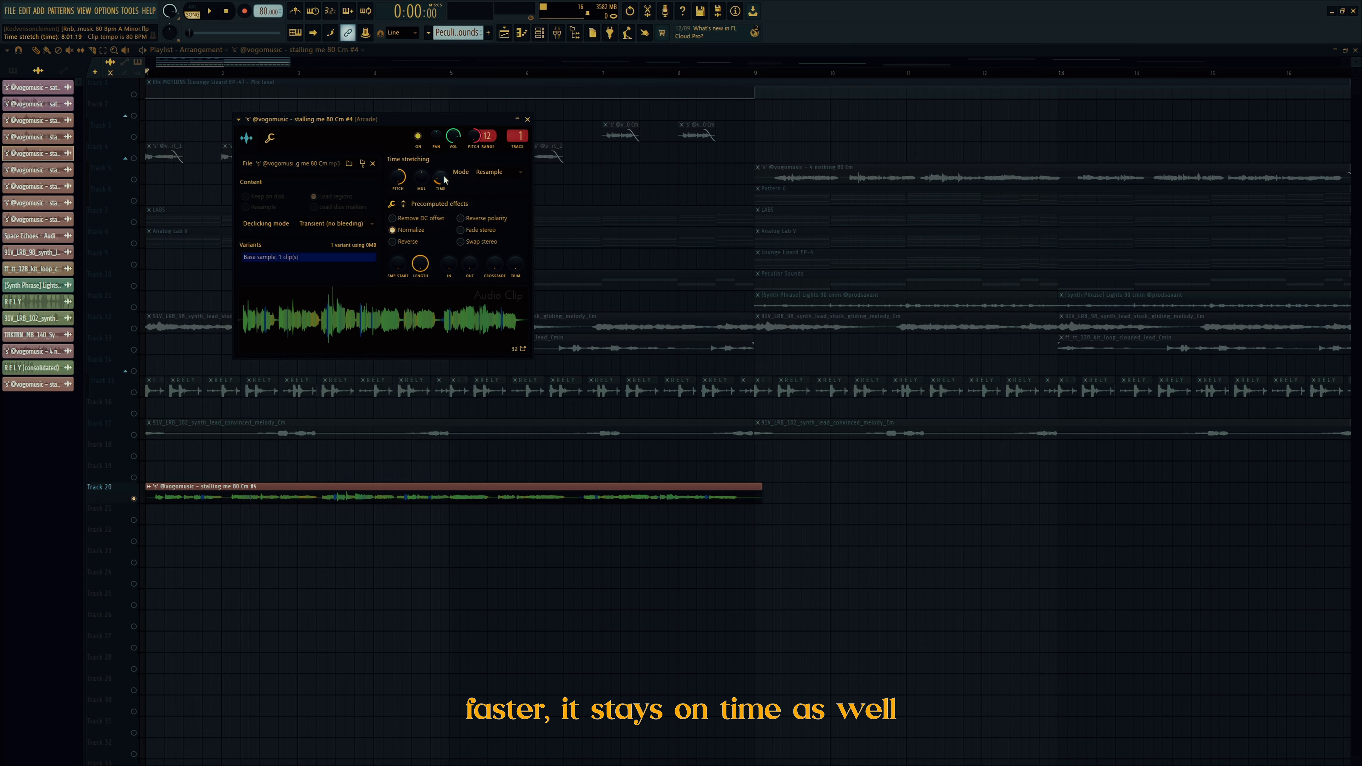
right_click(443, 177)
left_click(516, 184)
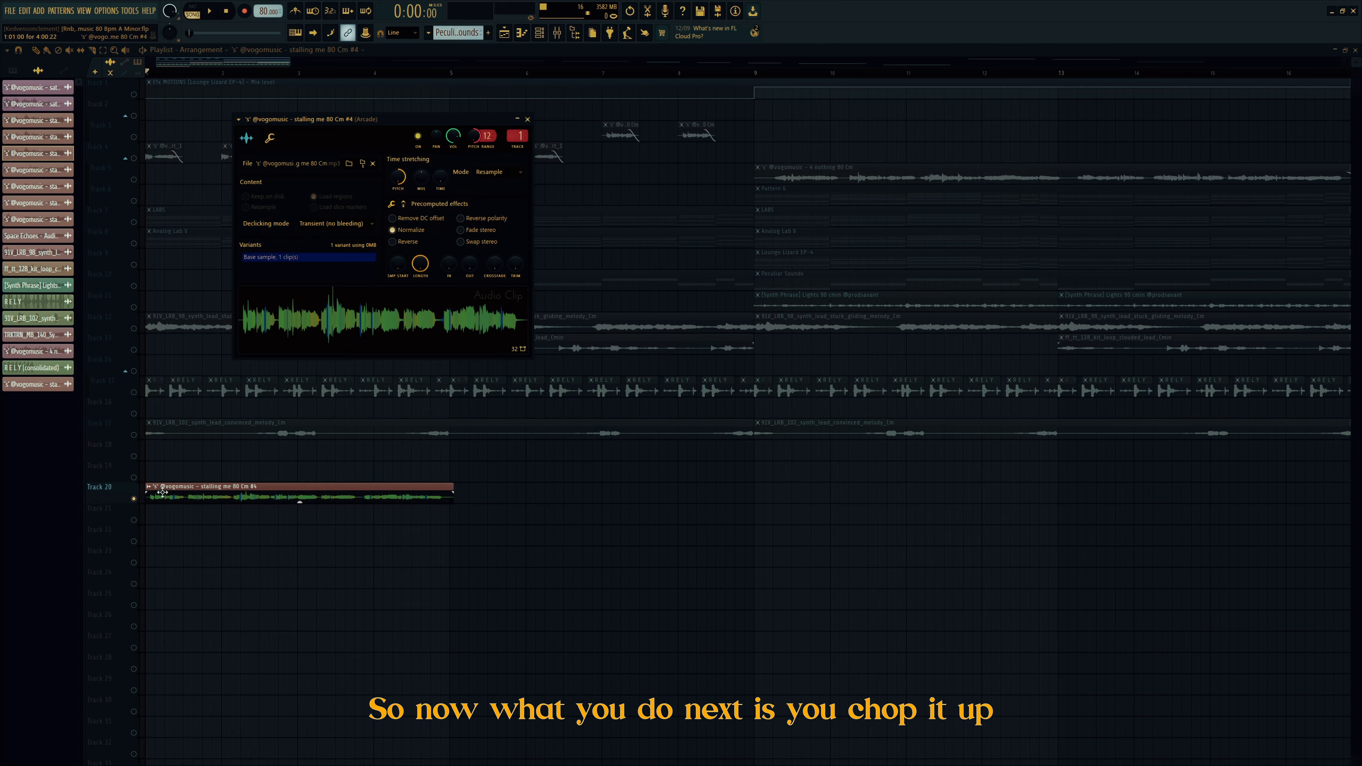
right_click(408, 600)
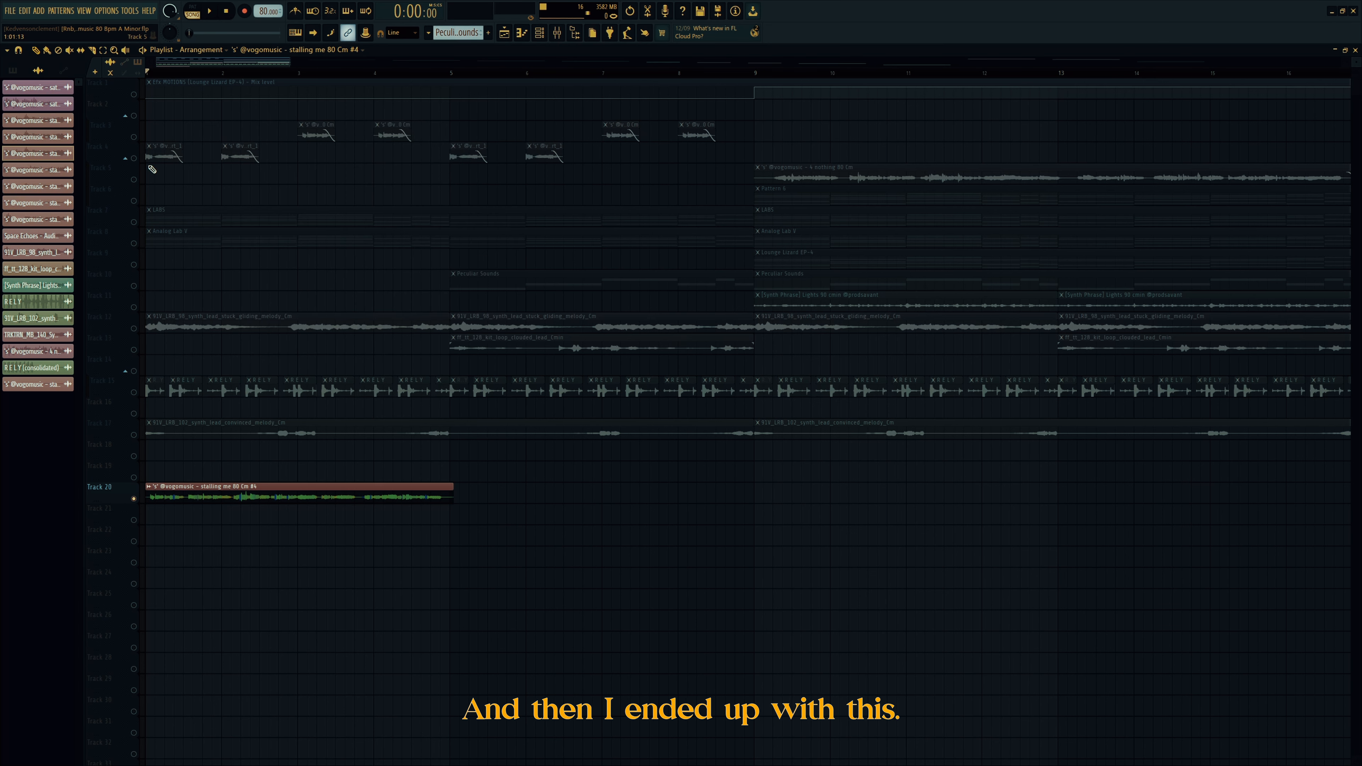
Step: Select and audition the vocal chops on Tracks 3 and 4, then open the Mixer
left_click(139, 160)
left_click(135, 138)
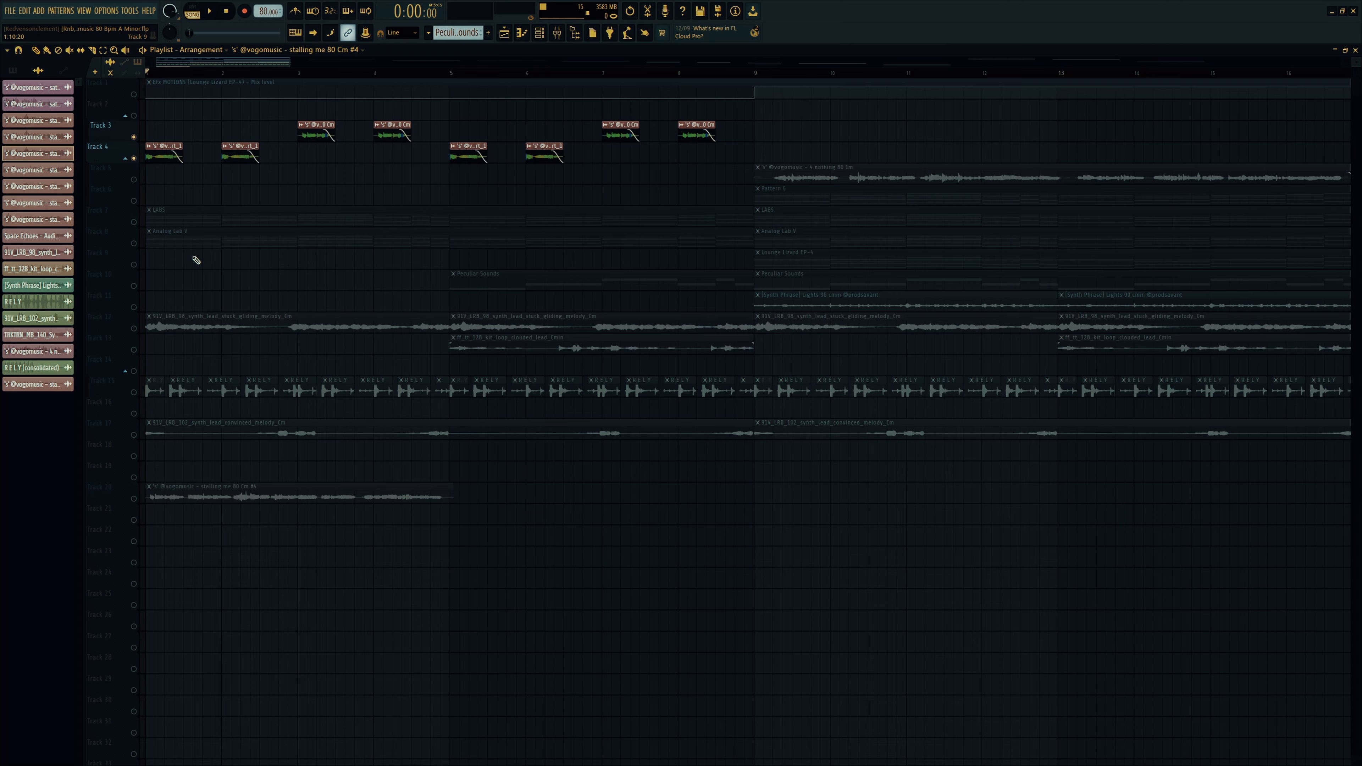
key("space")
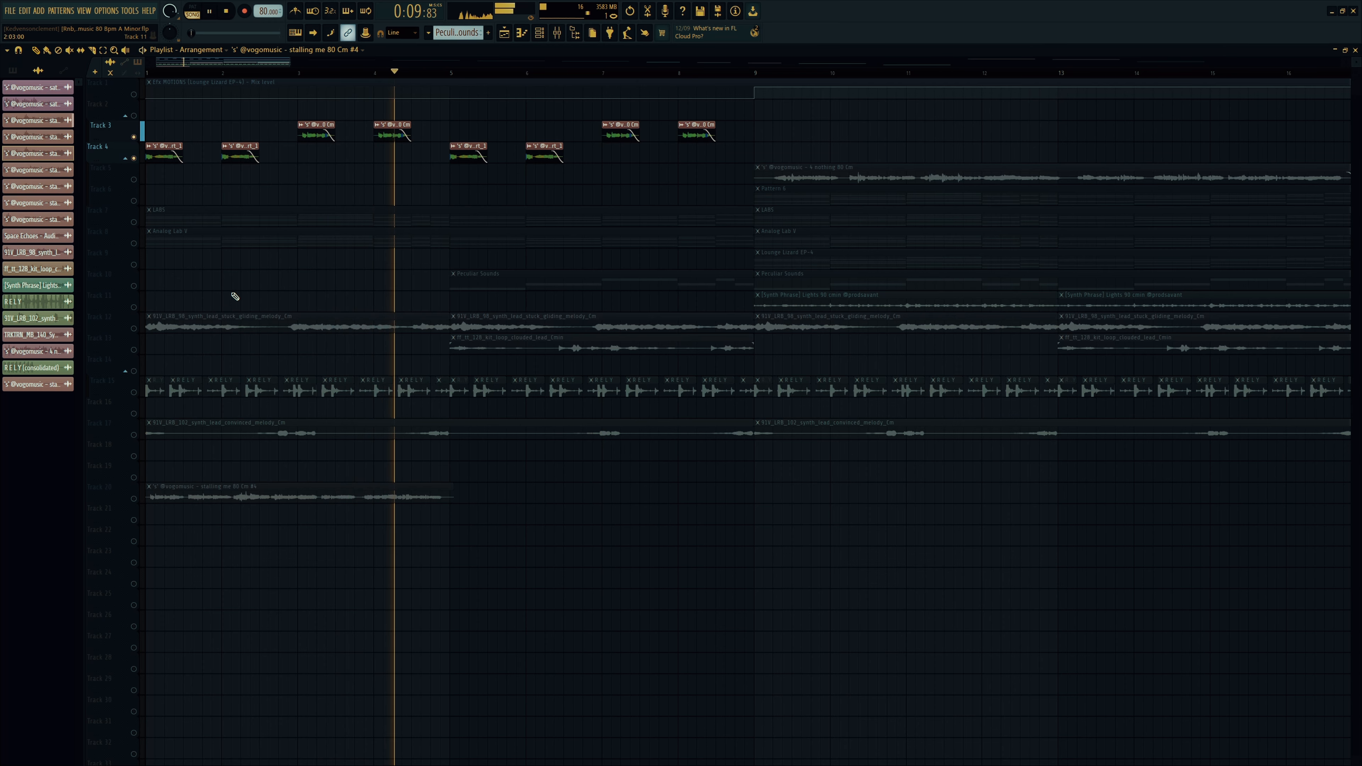
key("space")
left_click(557, 32)
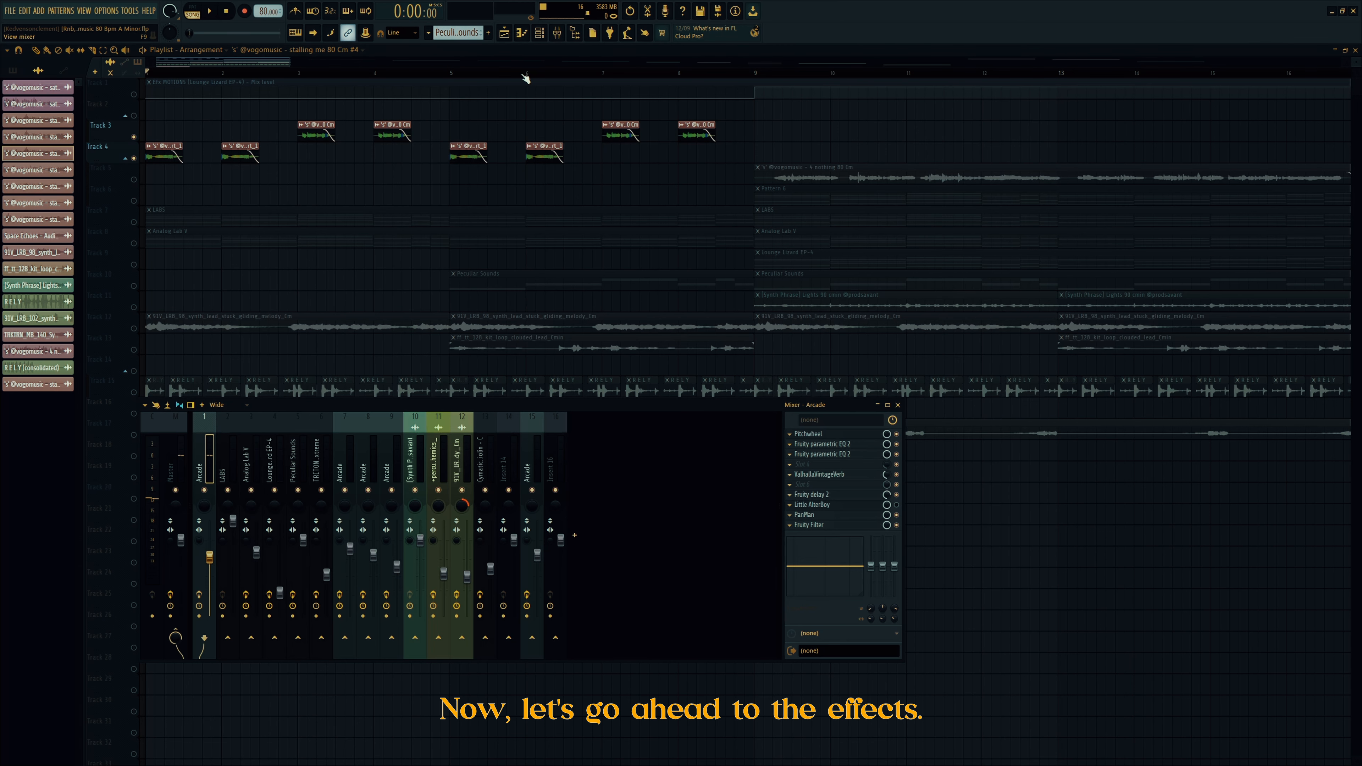
Step: Review the Arcade channel's 12-semitone Pitchwheel, audition the chain, and open the first Fruity parametric EQ 2
left_click(848, 436)
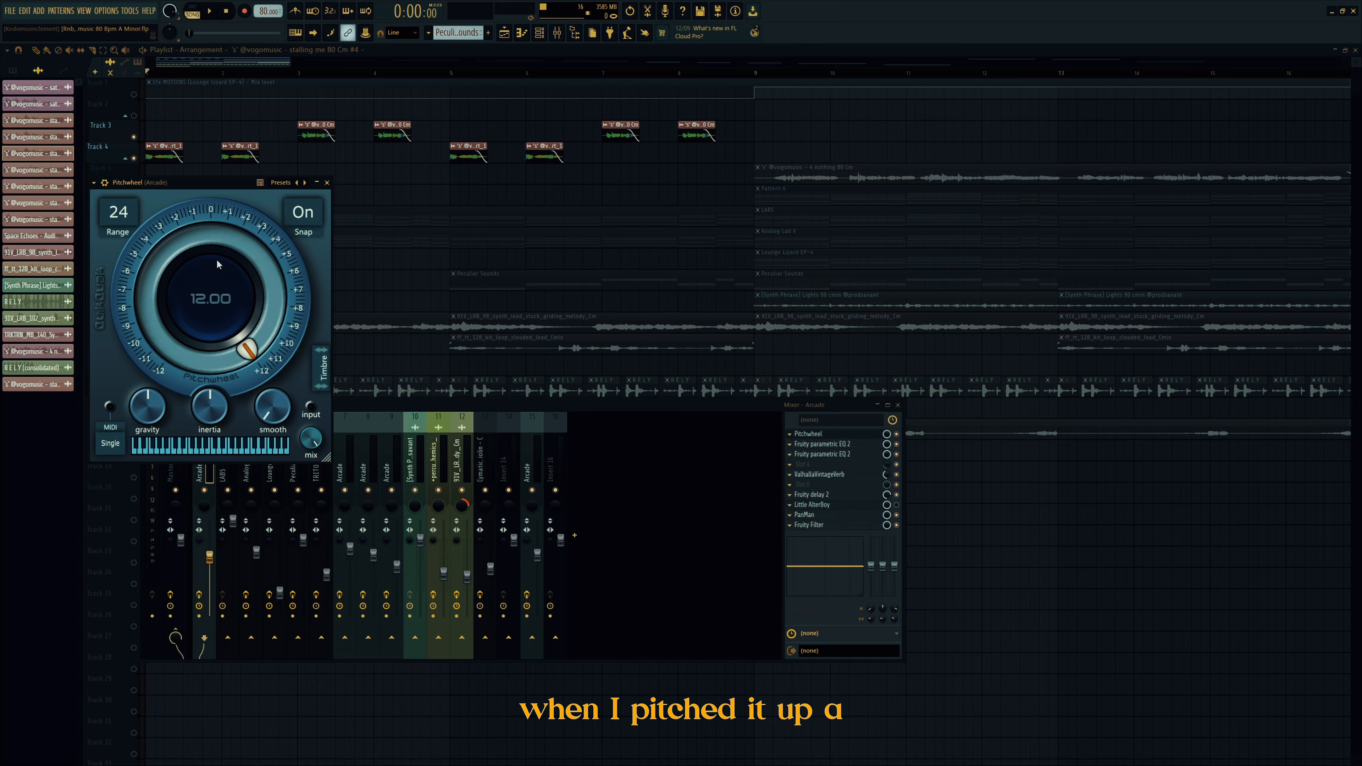
left_click(328, 182)
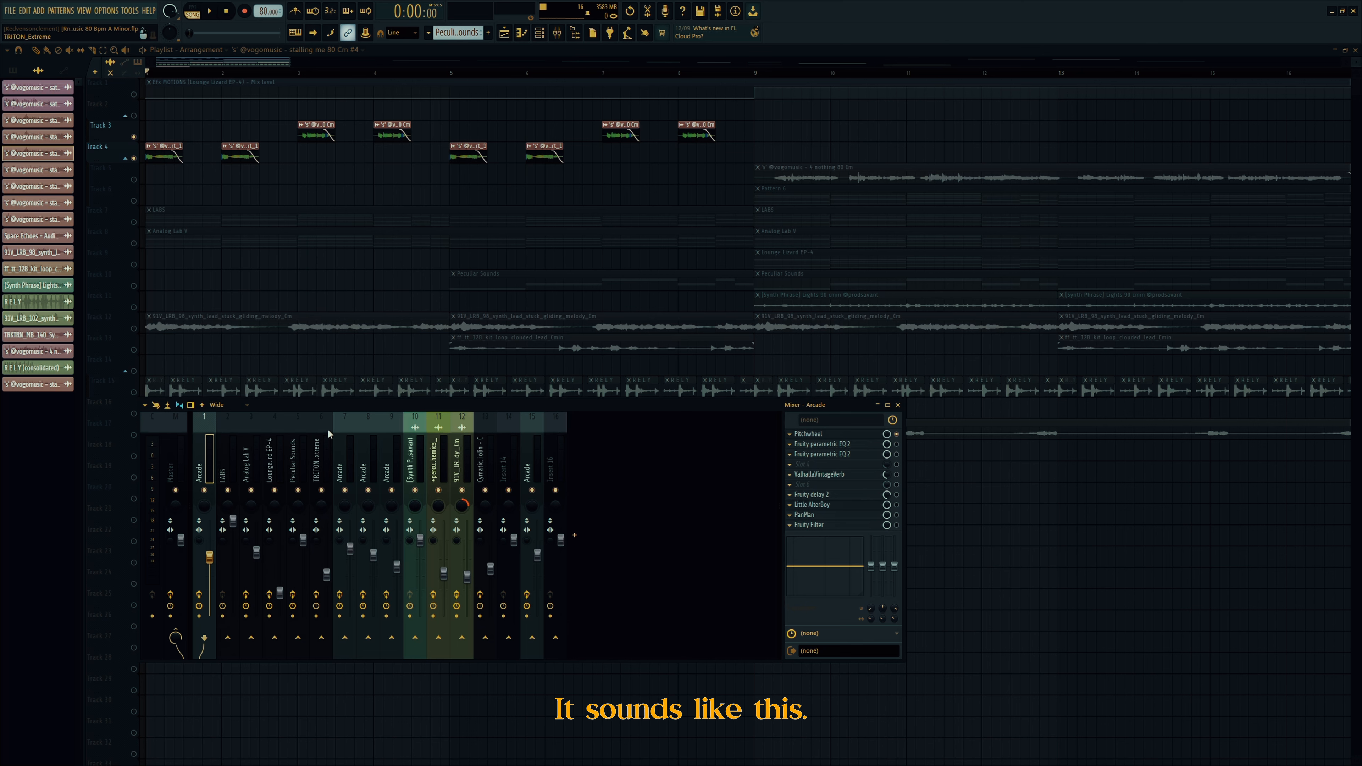
key("space")
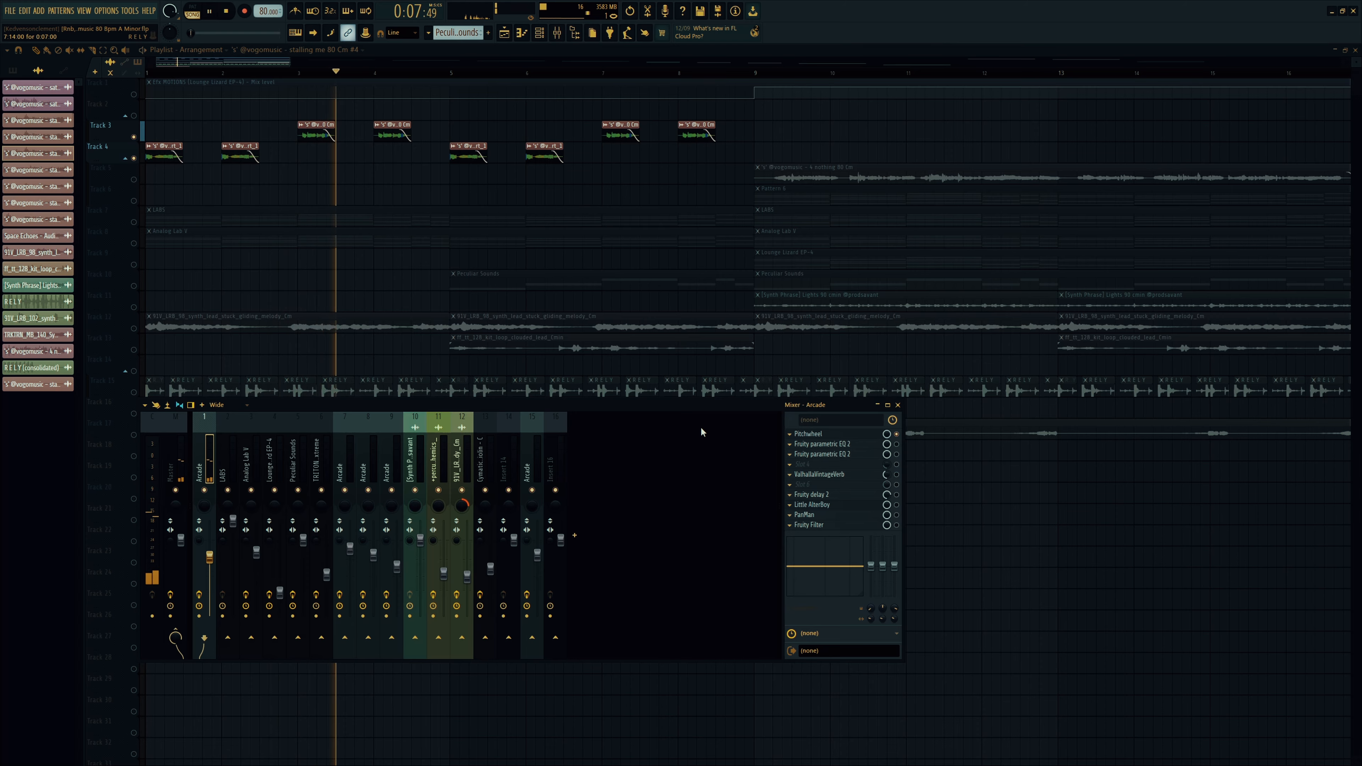
key("space")
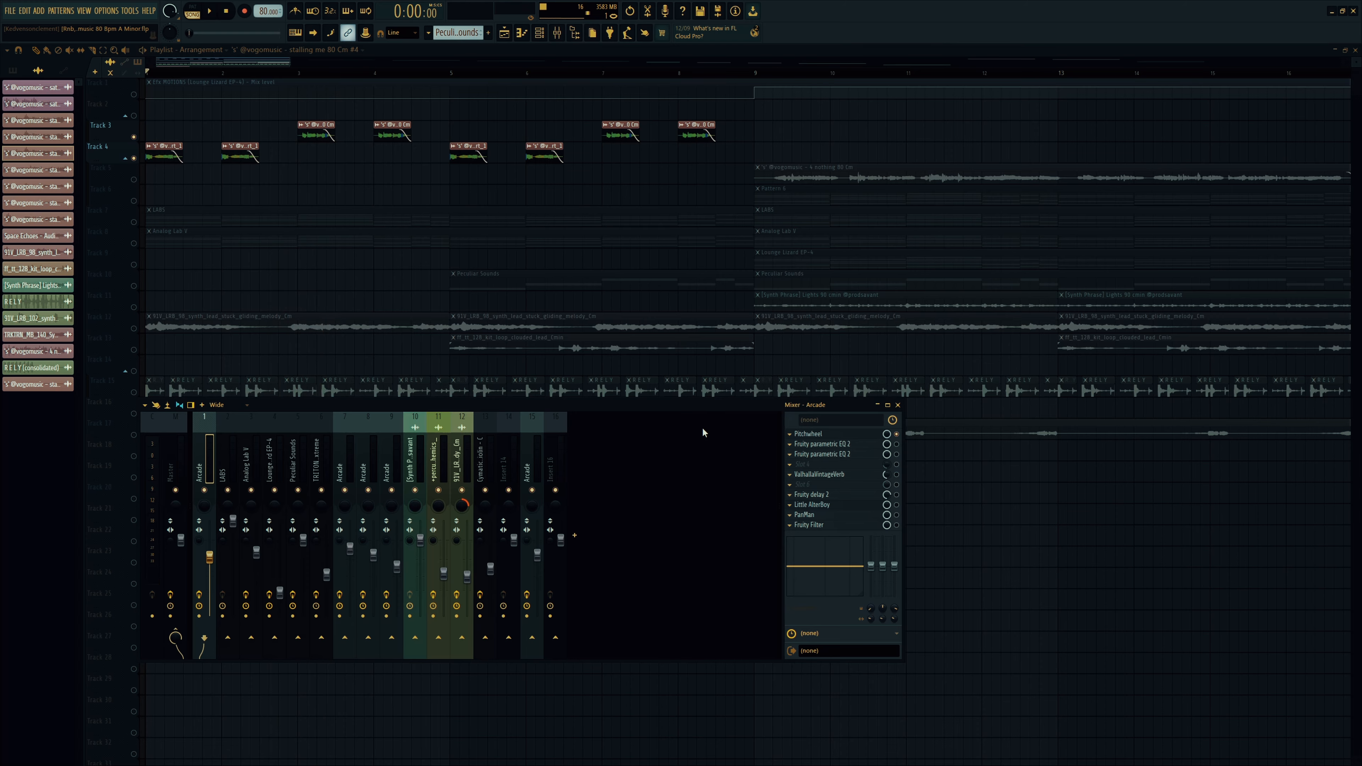
left_click(864, 446)
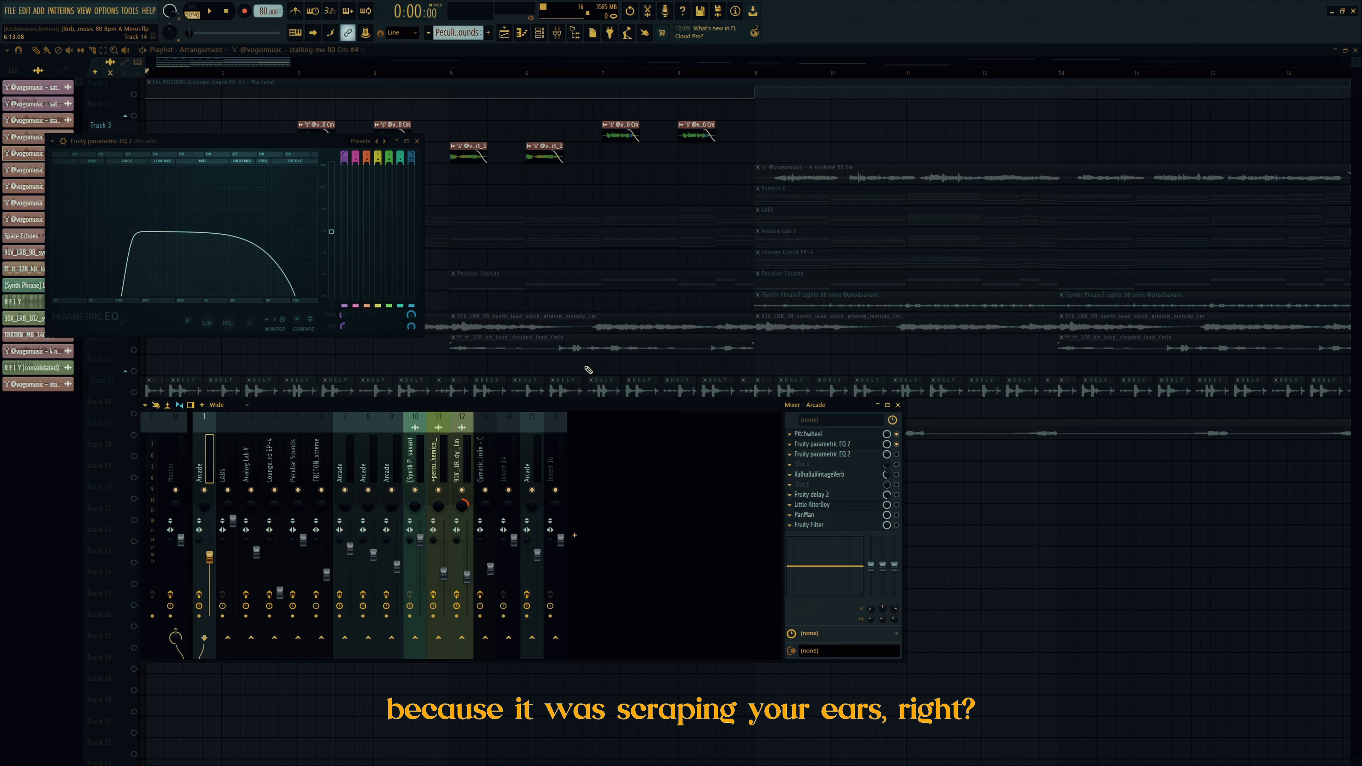
Step: Audition the EQ'd vocal, then open the second parametric EQ and audition both
key("space")
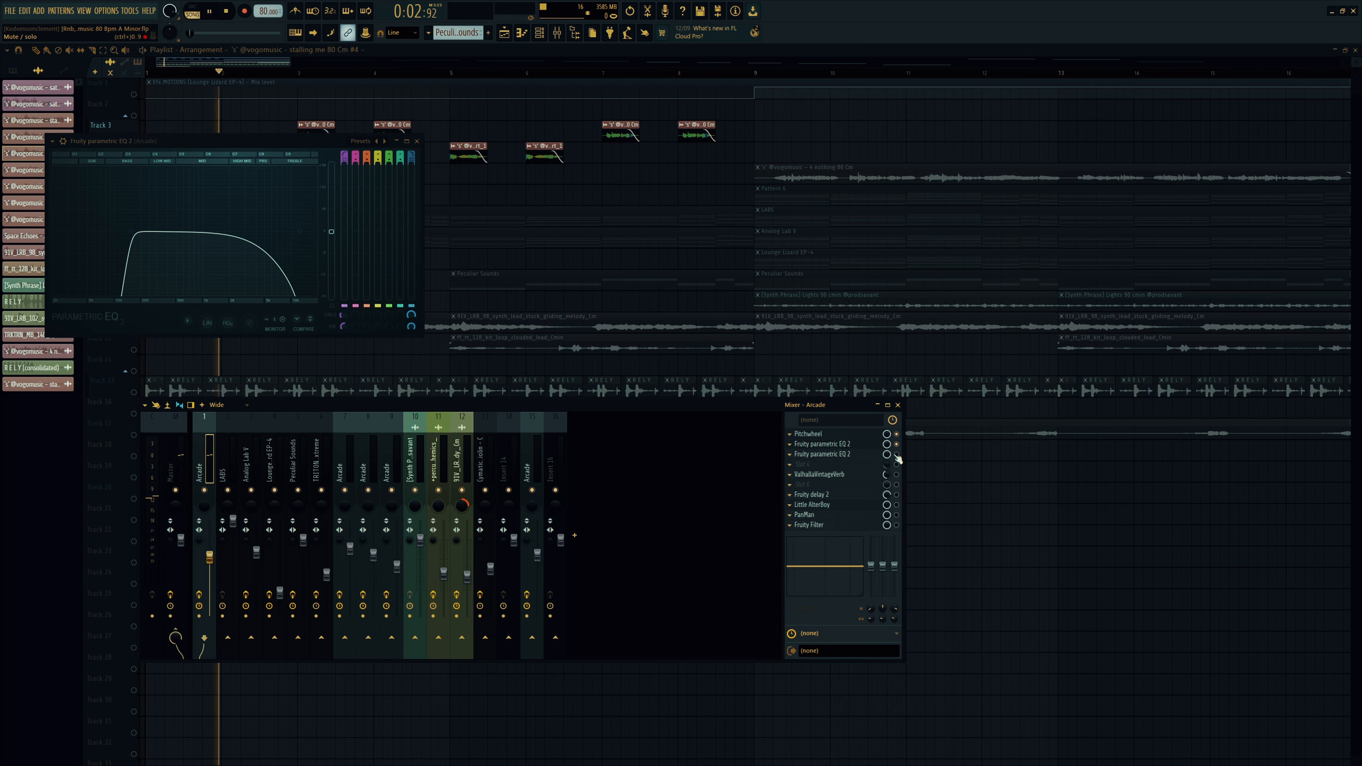
key("space")
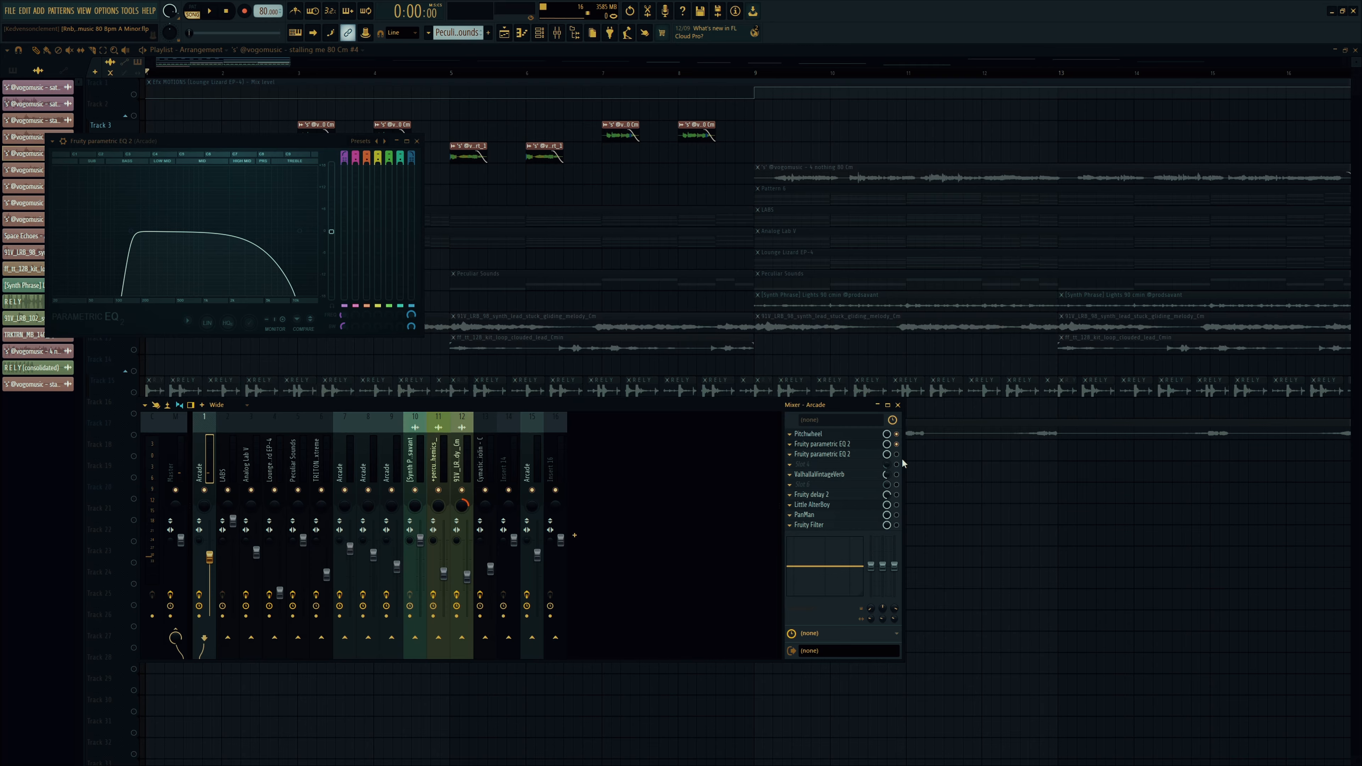
left_click(822, 454)
key("space")
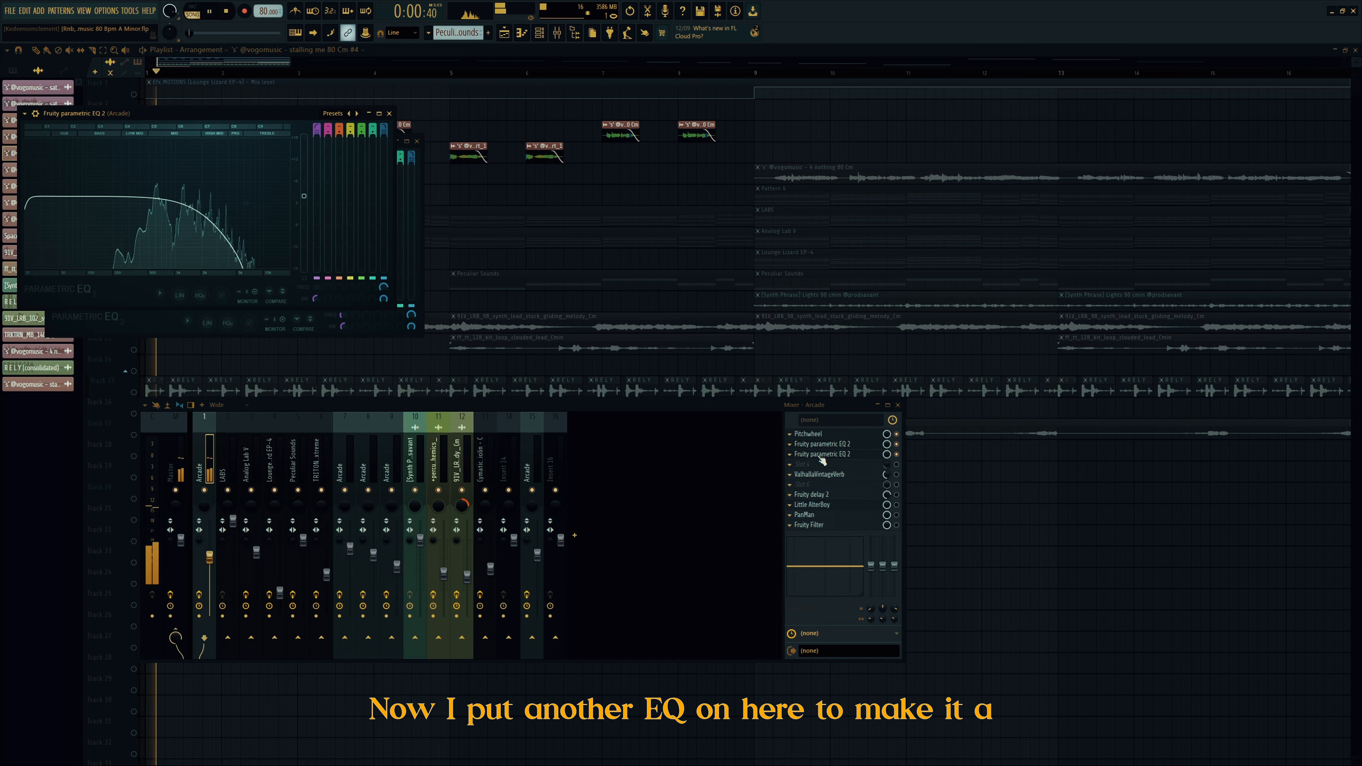
key("space")
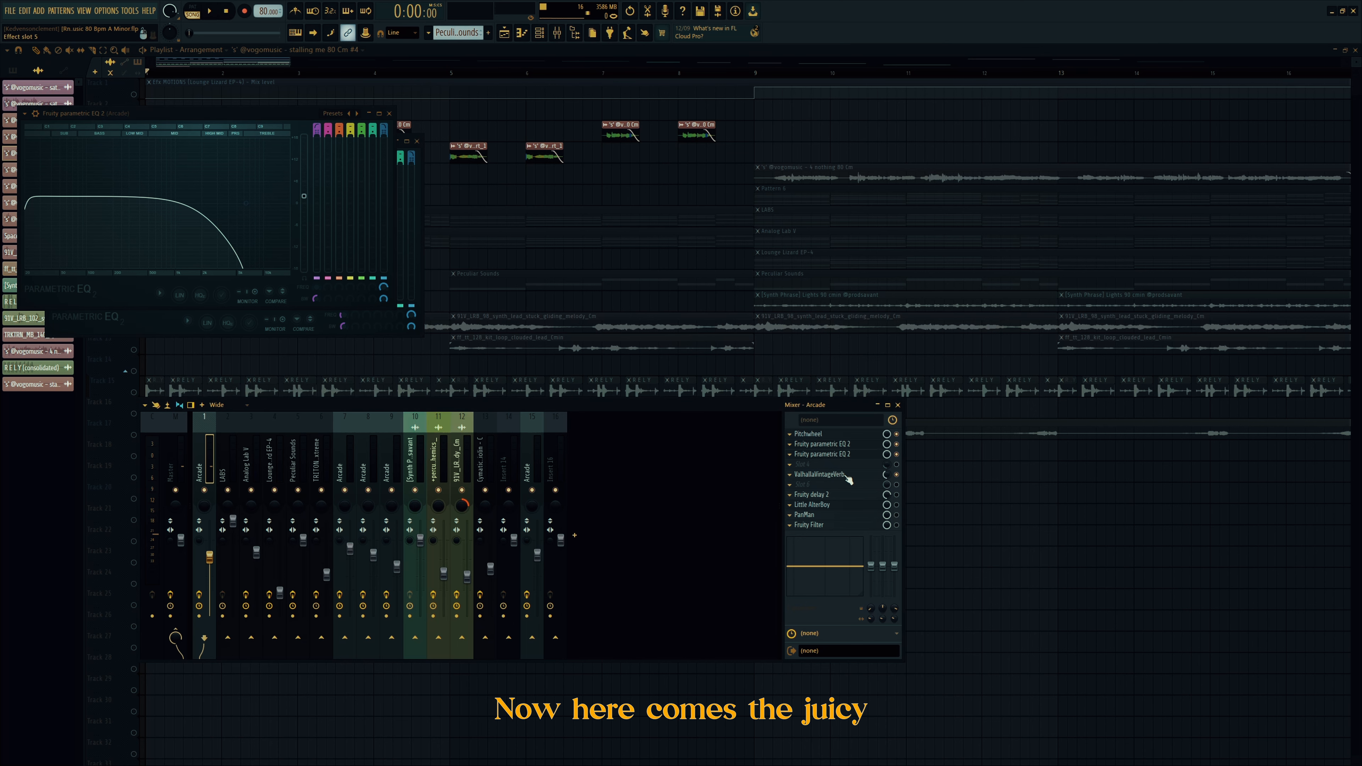
Step: Open ValhallaVintageVerb on Arcade: Concert Hall, 1970s colour, 3.10 s decay
left_click(837, 464)
left_click(836, 462)
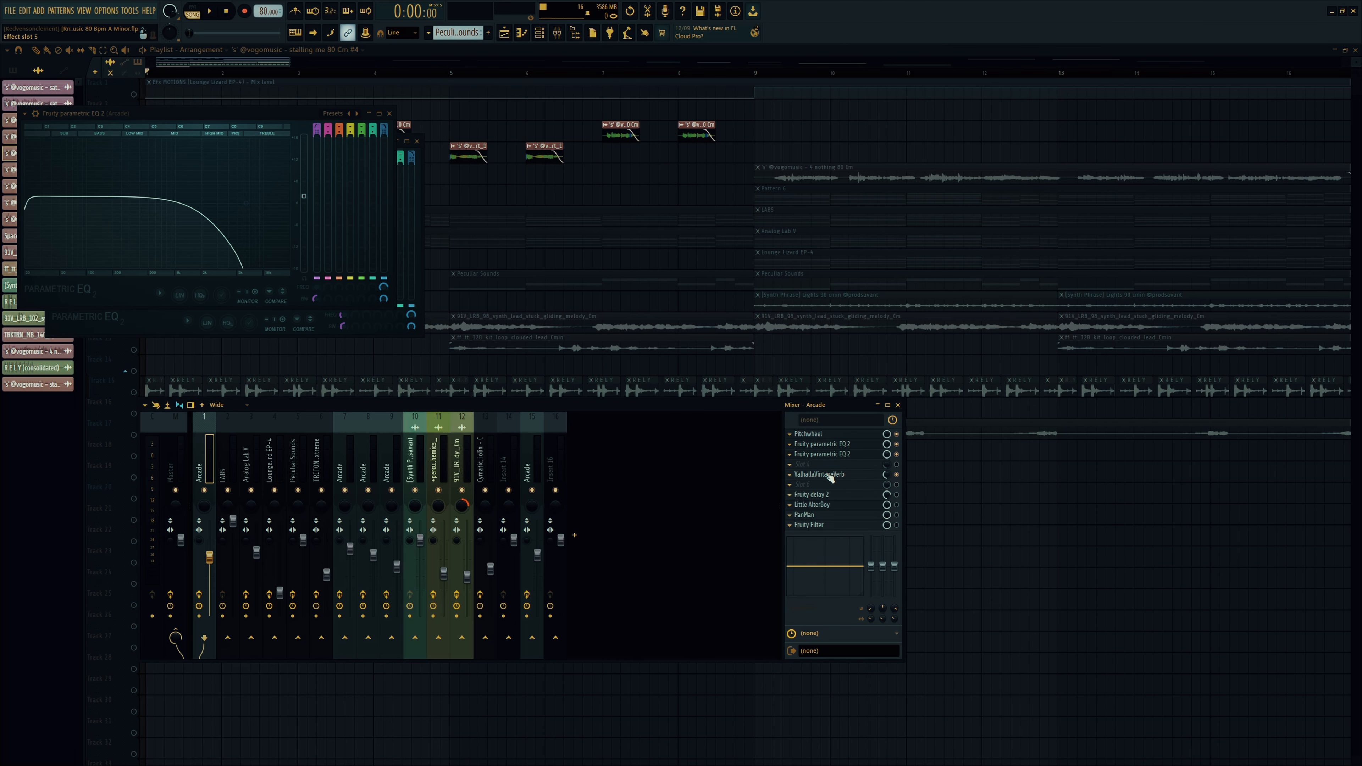
left_click(831, 474)
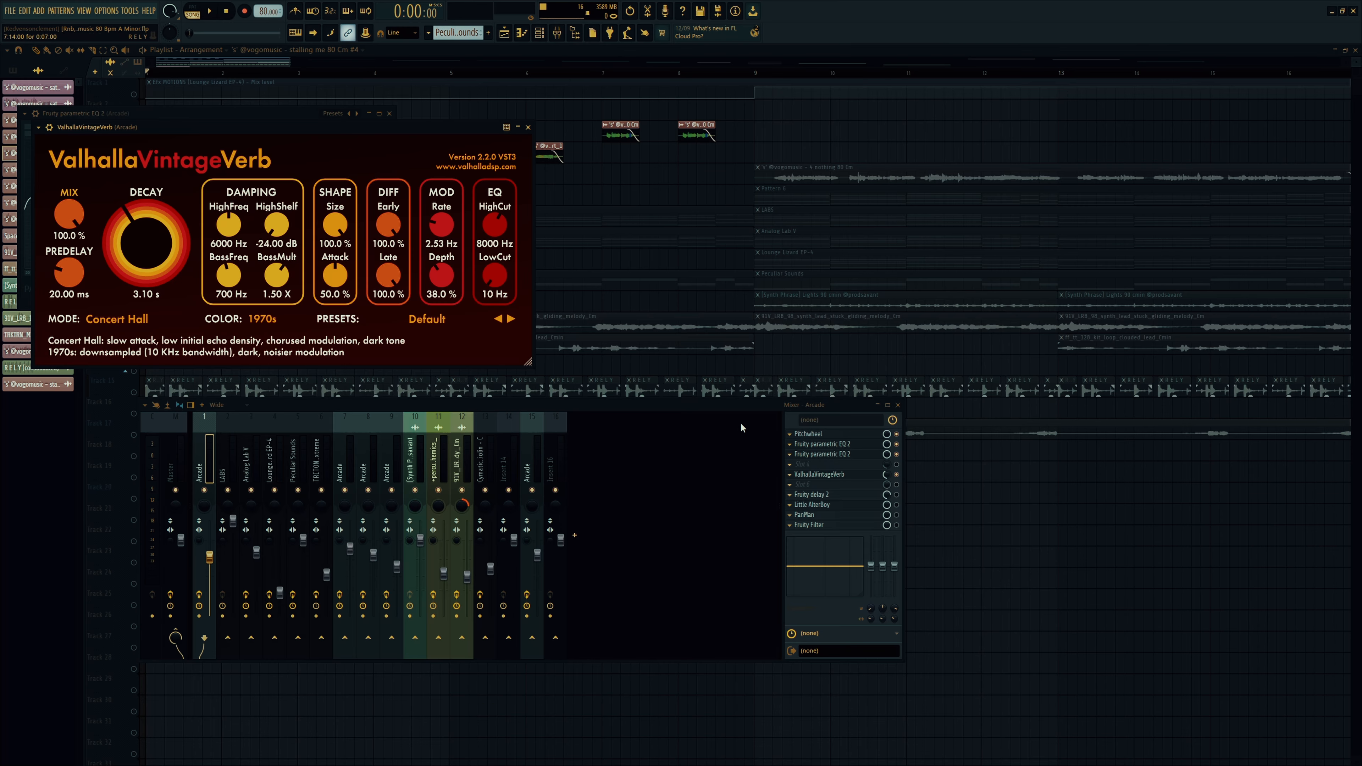
Step: Audition the reverb and effect chain, then open Little AlterBoy on its Default Transpose preset
key("space")
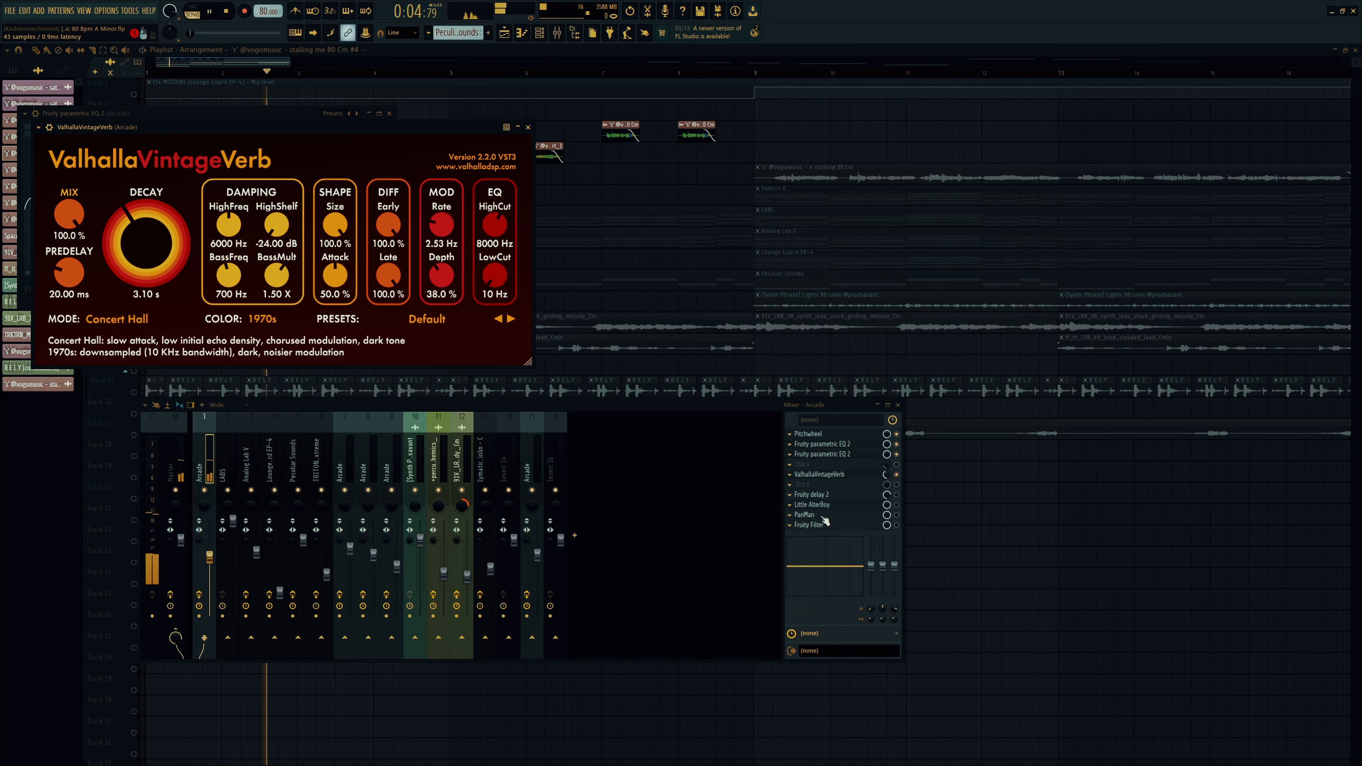
key("space")
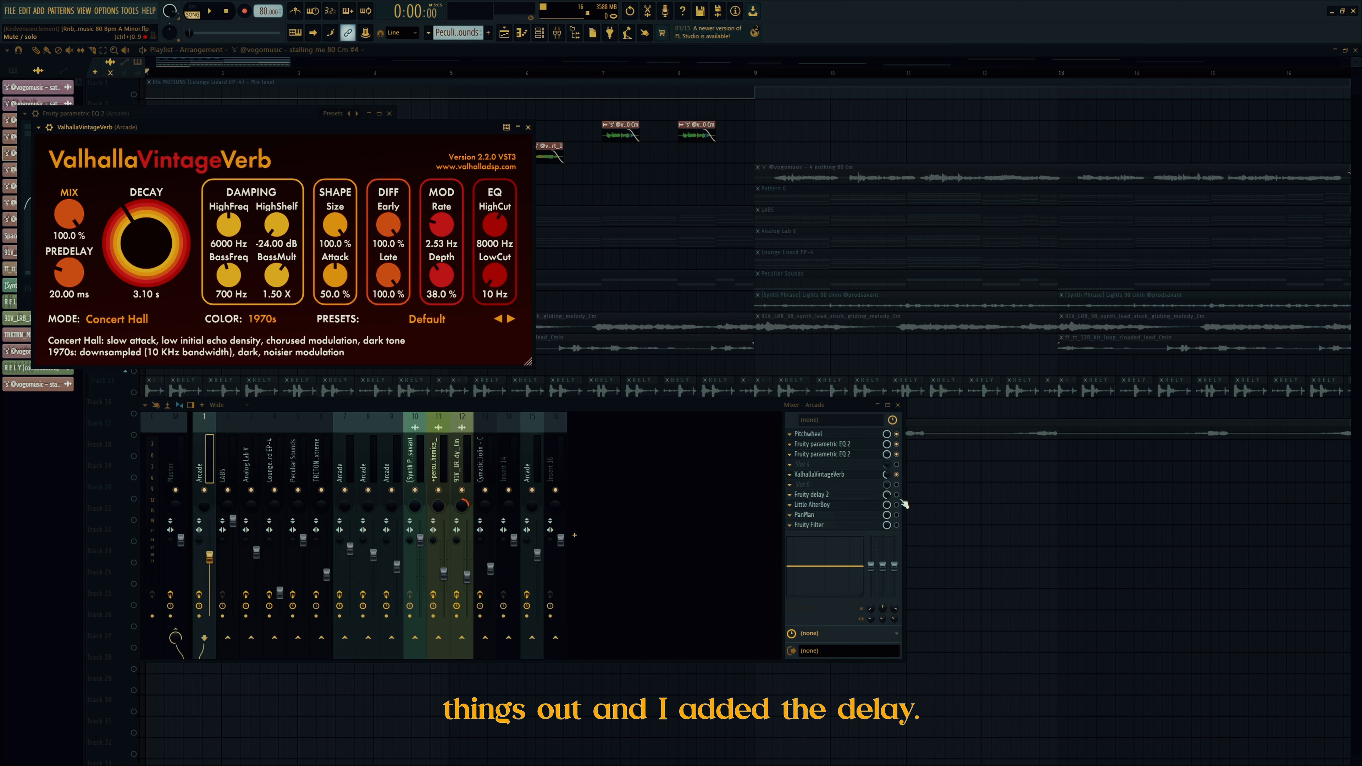
key("space")
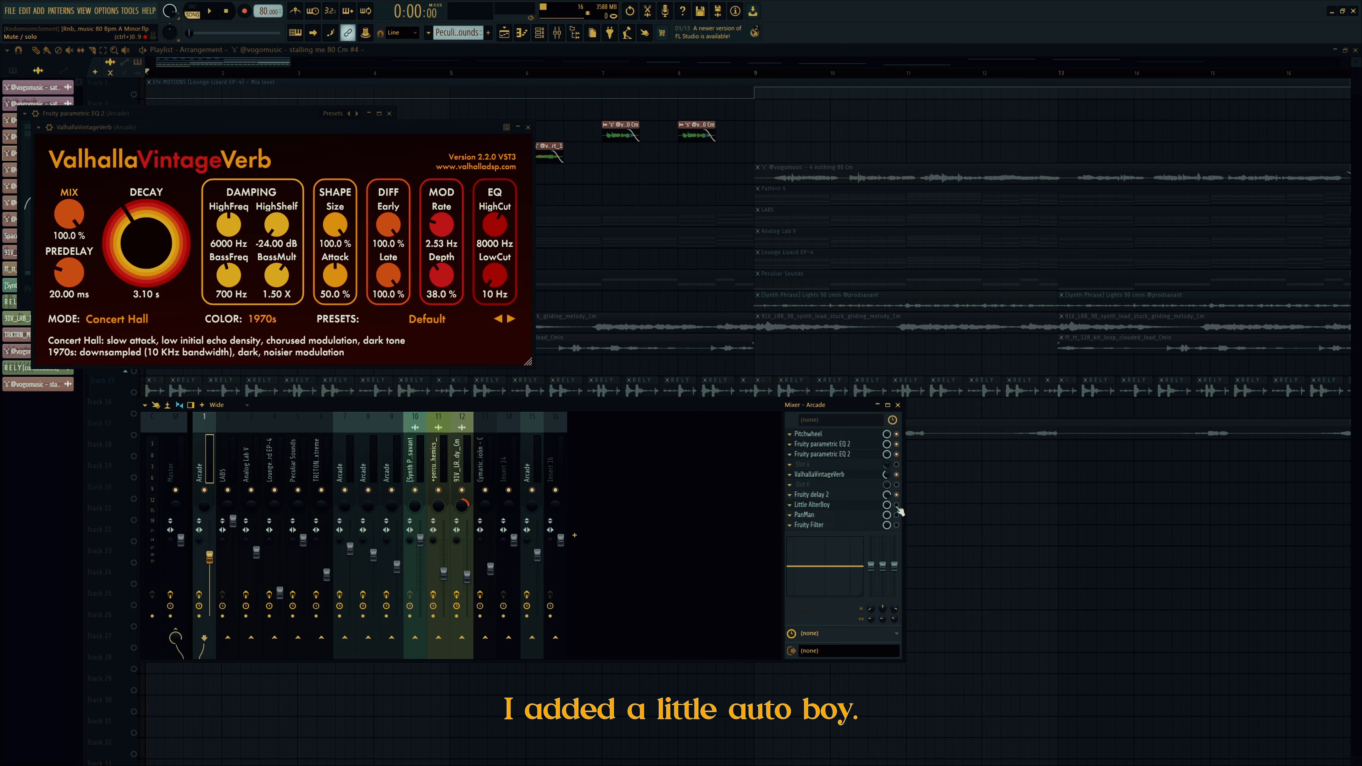
key("space")
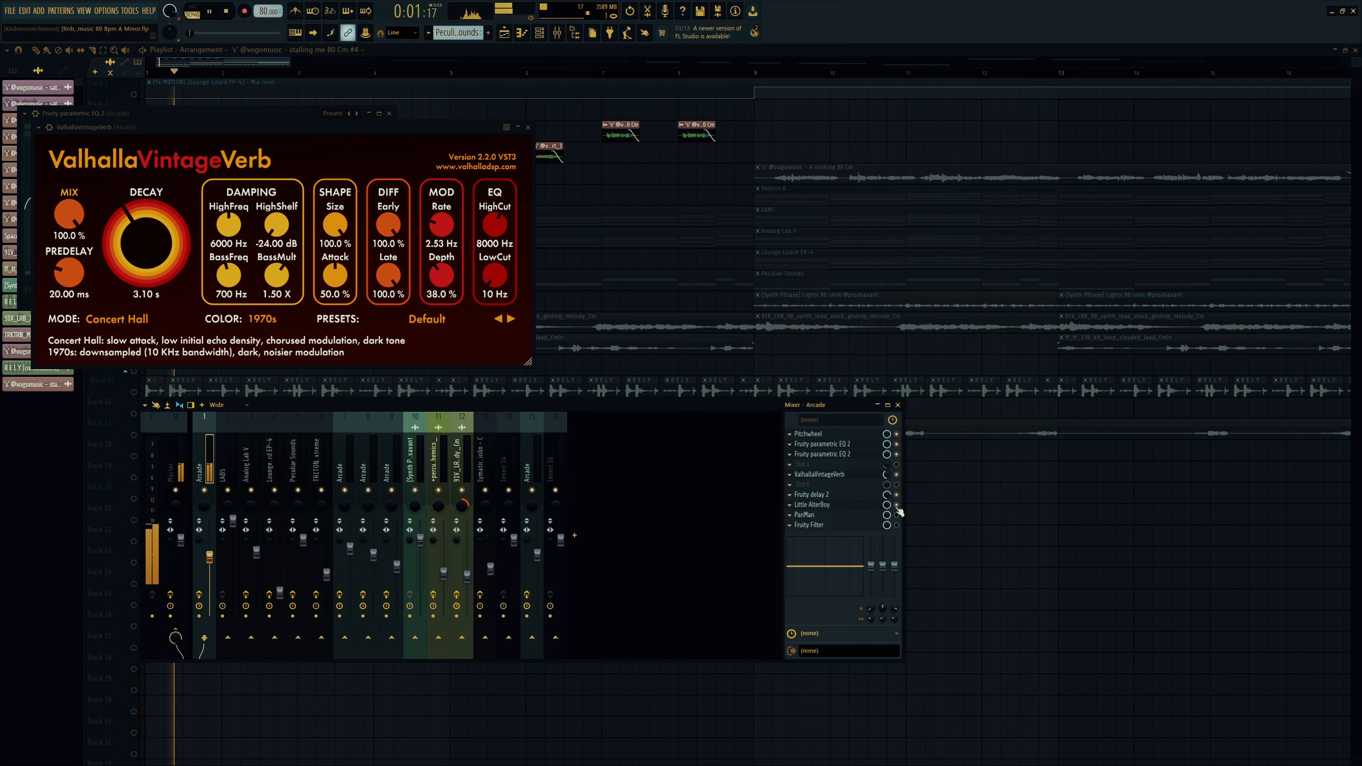
key("space")
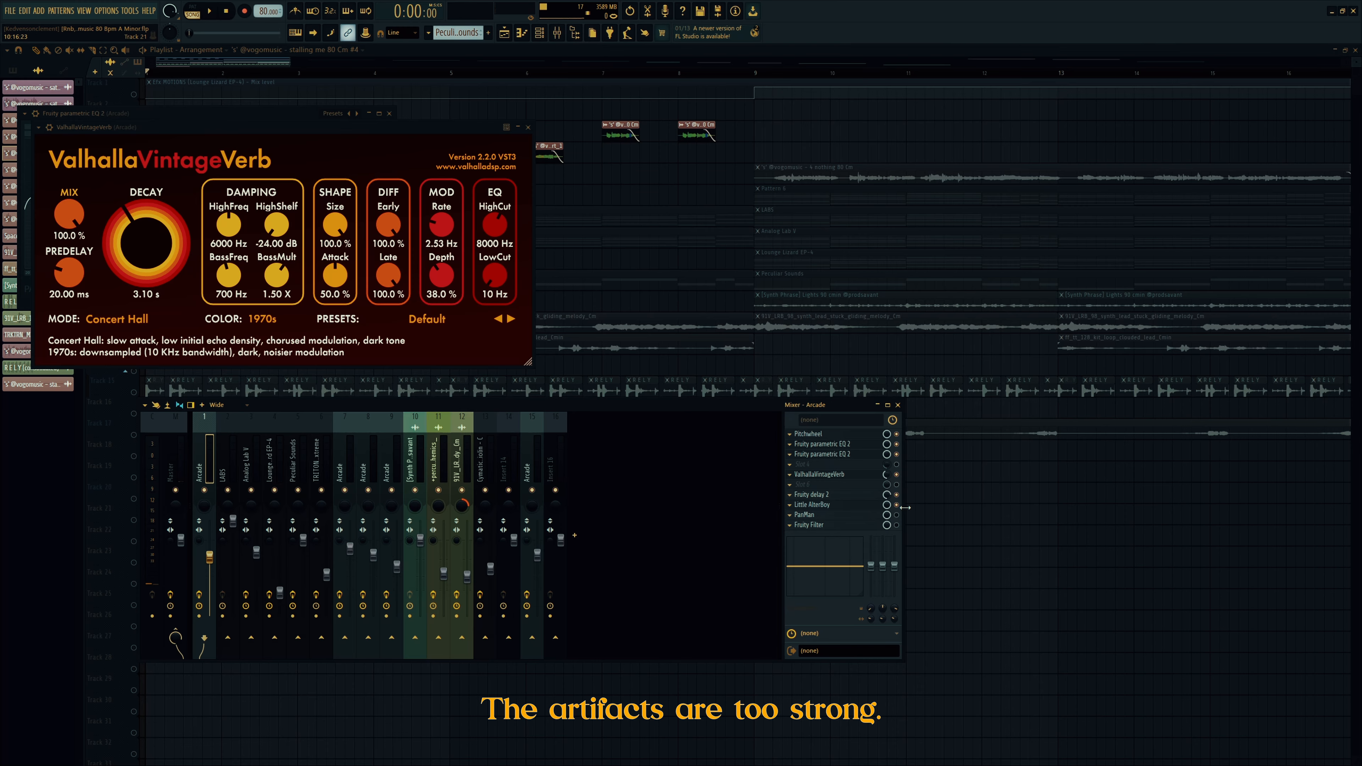
left_click(877, 505)
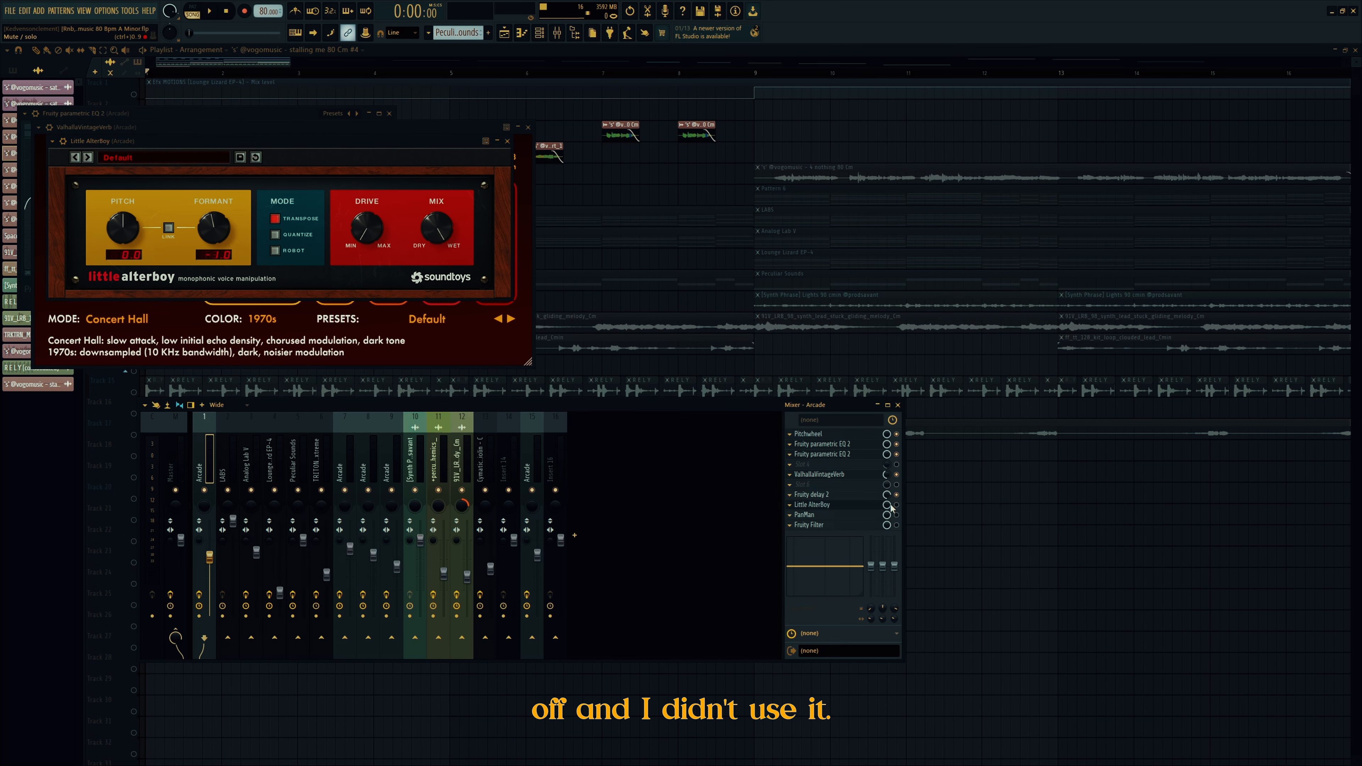
Step: Check Fruity delay 2, then open the PanMan auto-panner and audition its left-right panning
left_click(812, 495)
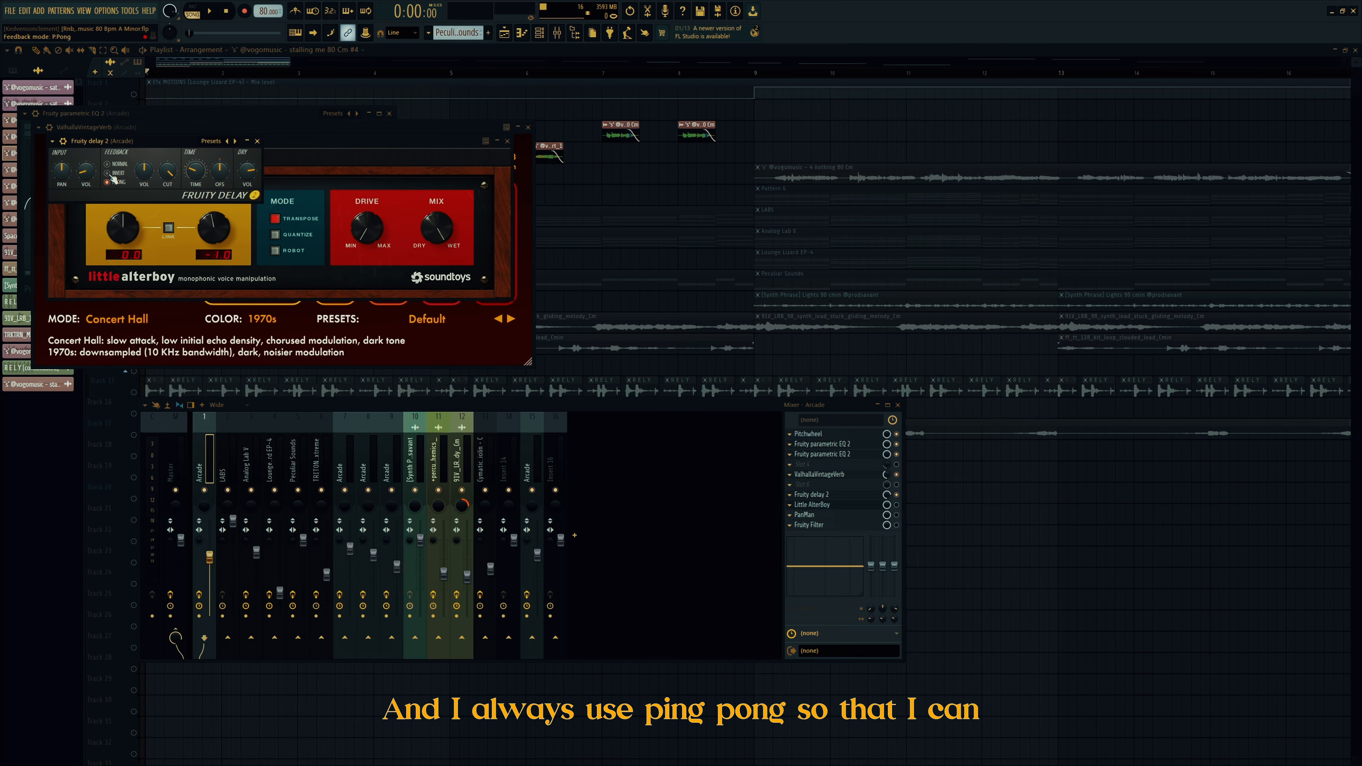
left_click(257, 141)
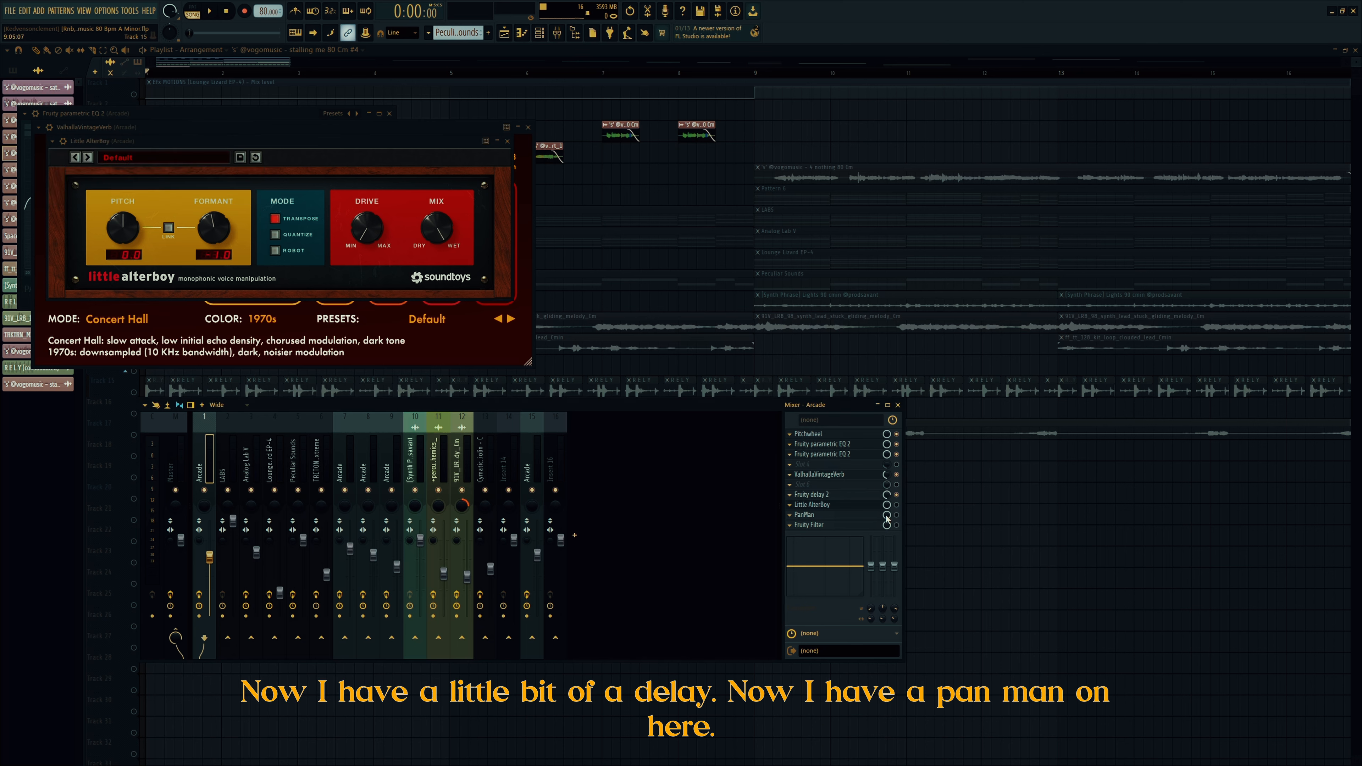
left_click(833, 519)
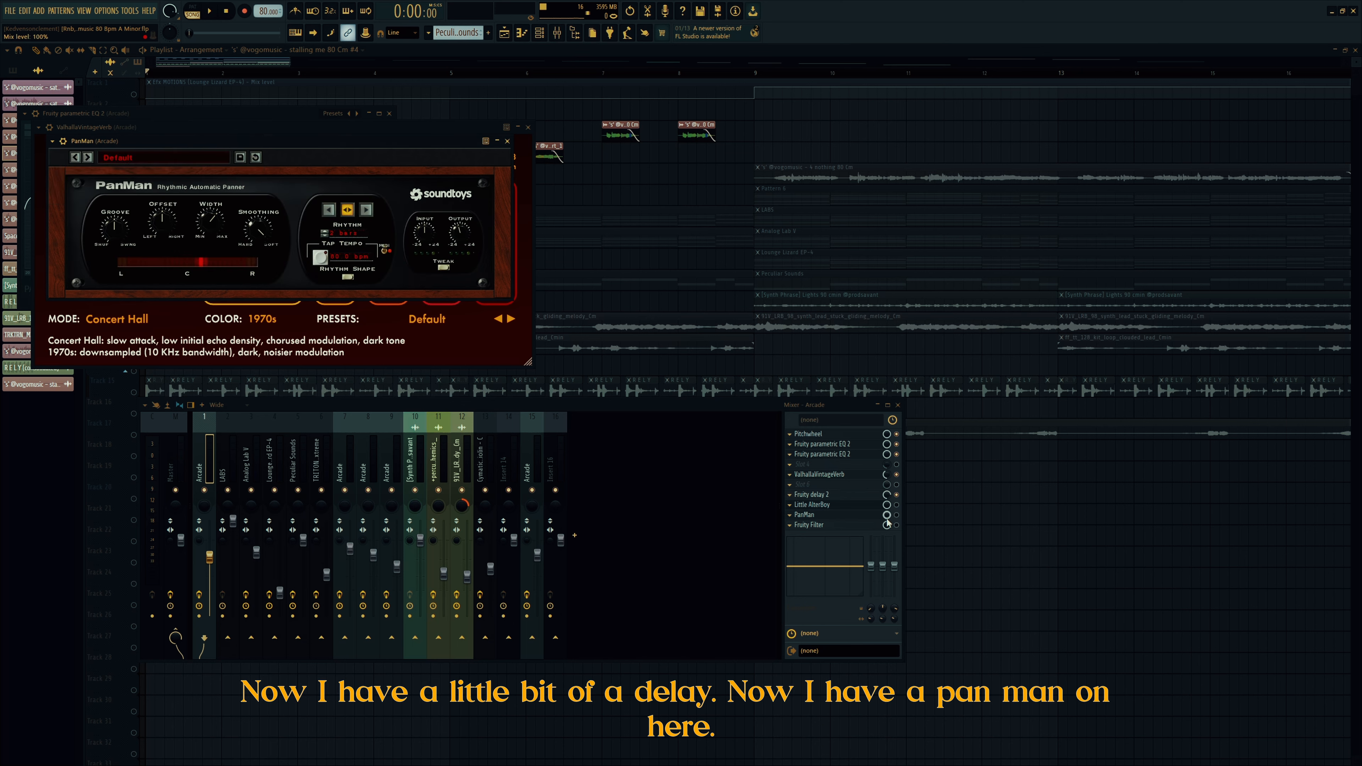
key("space")
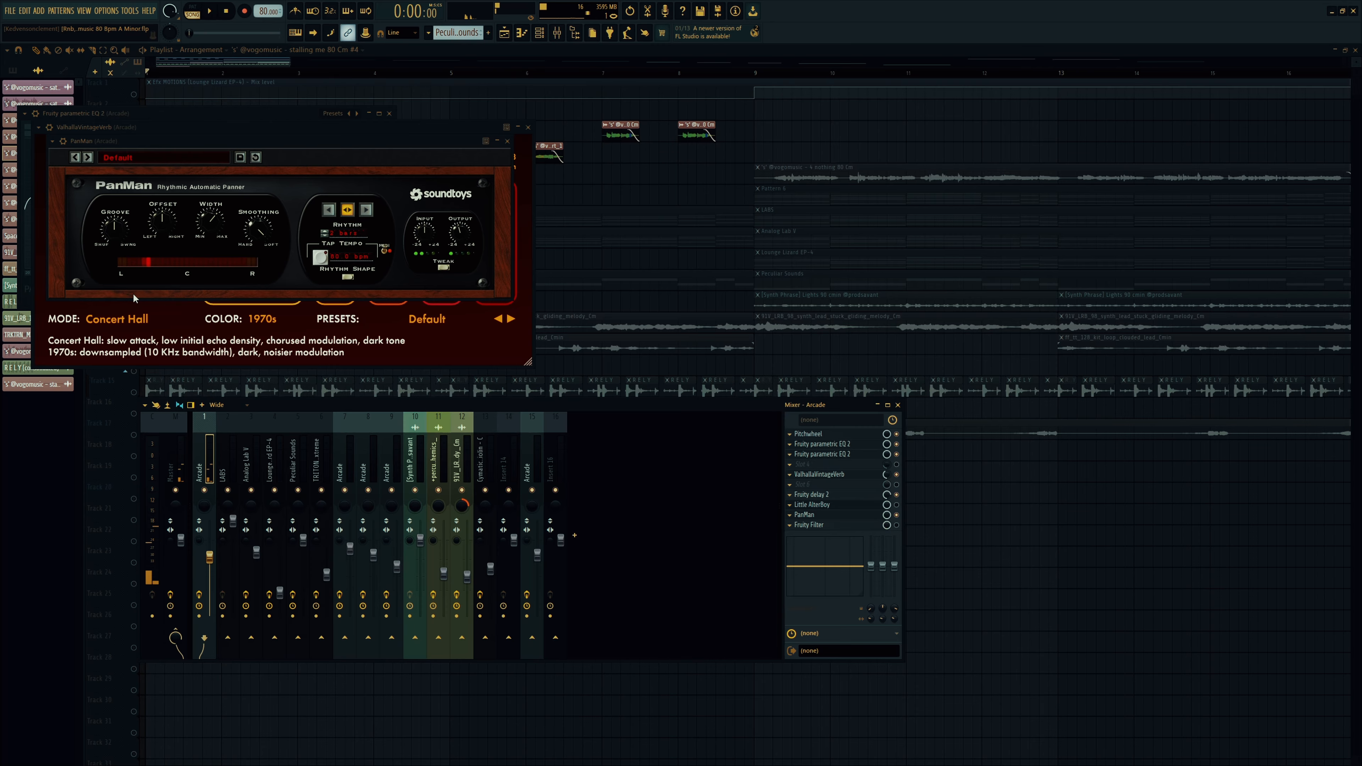
key("space")
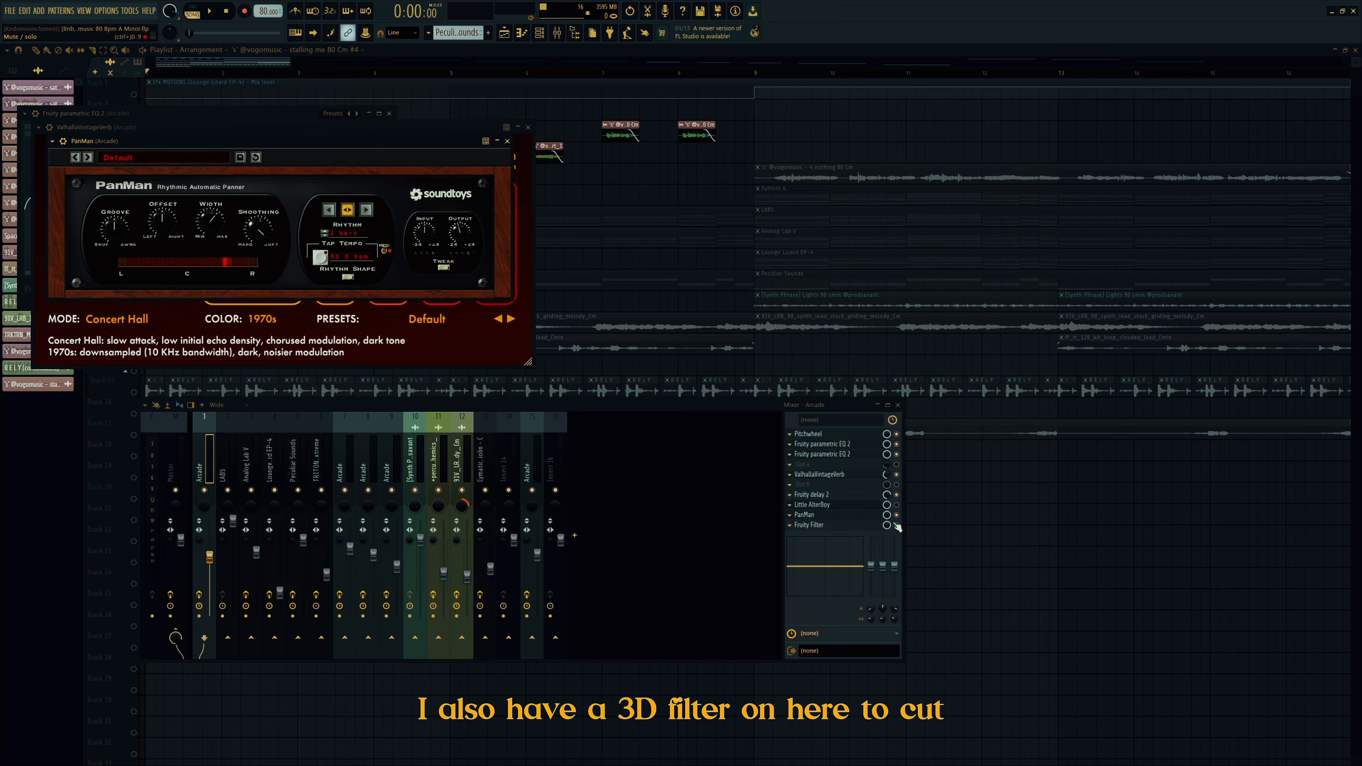
Step: Inspect Fruity Filter and load Fruity Parametric EQ 2 into an empty Arcade slot
left_click(837, 525)
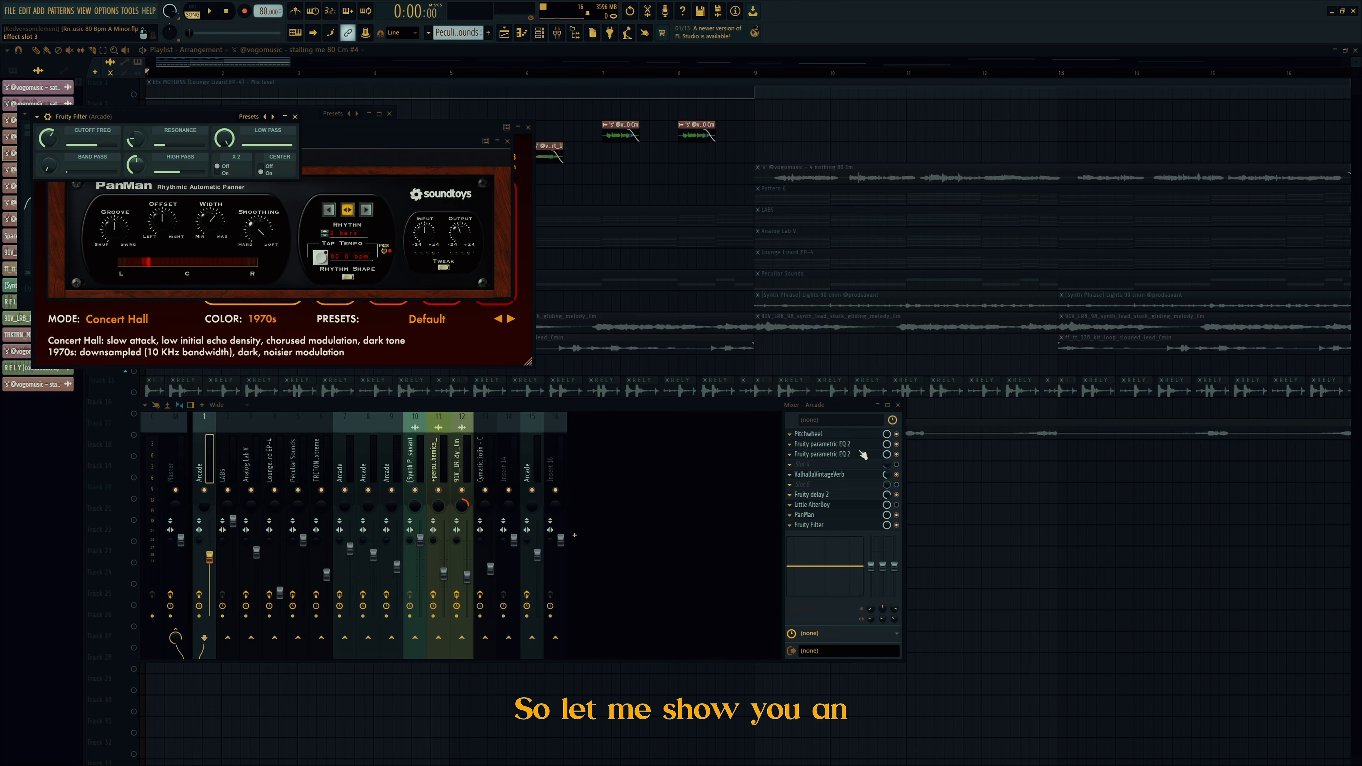
left_click(814, 466)
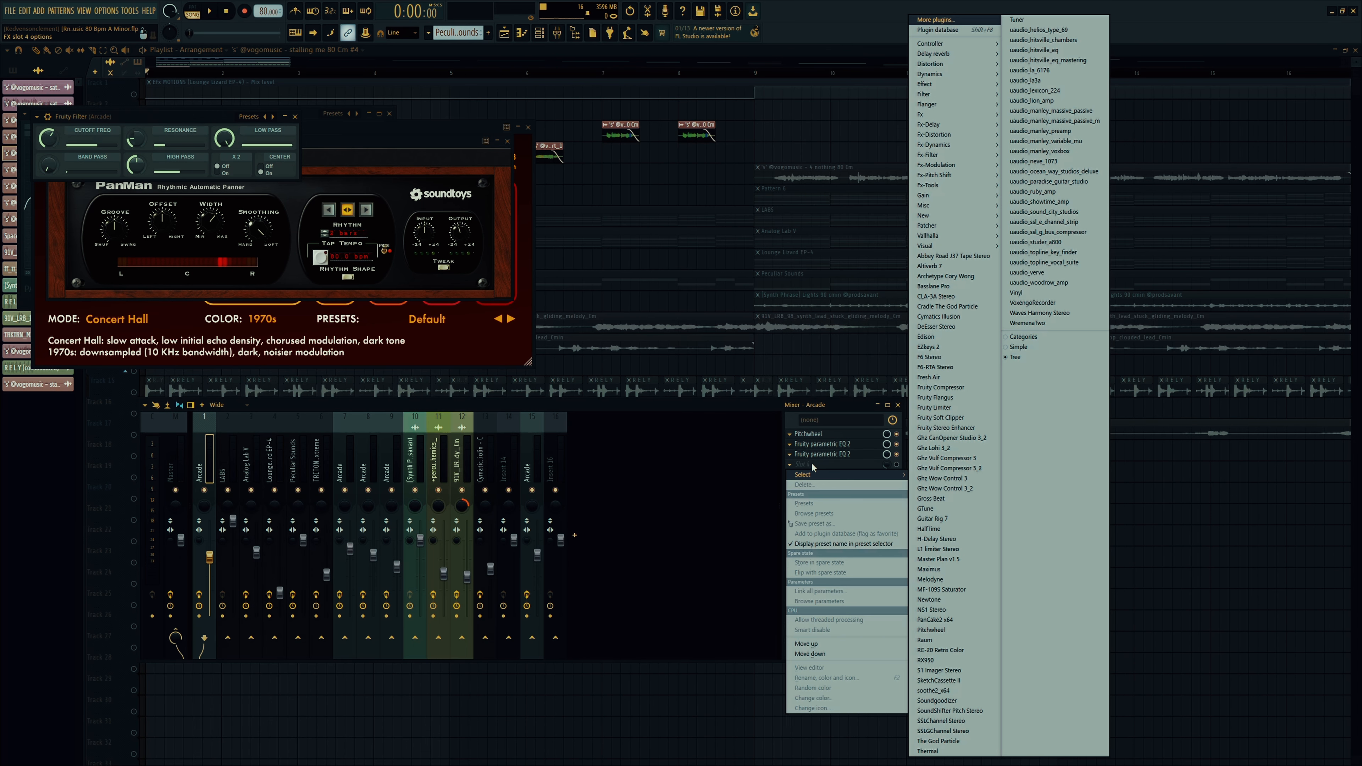
mouse_move(944, 94)
left_click(1051, 144)
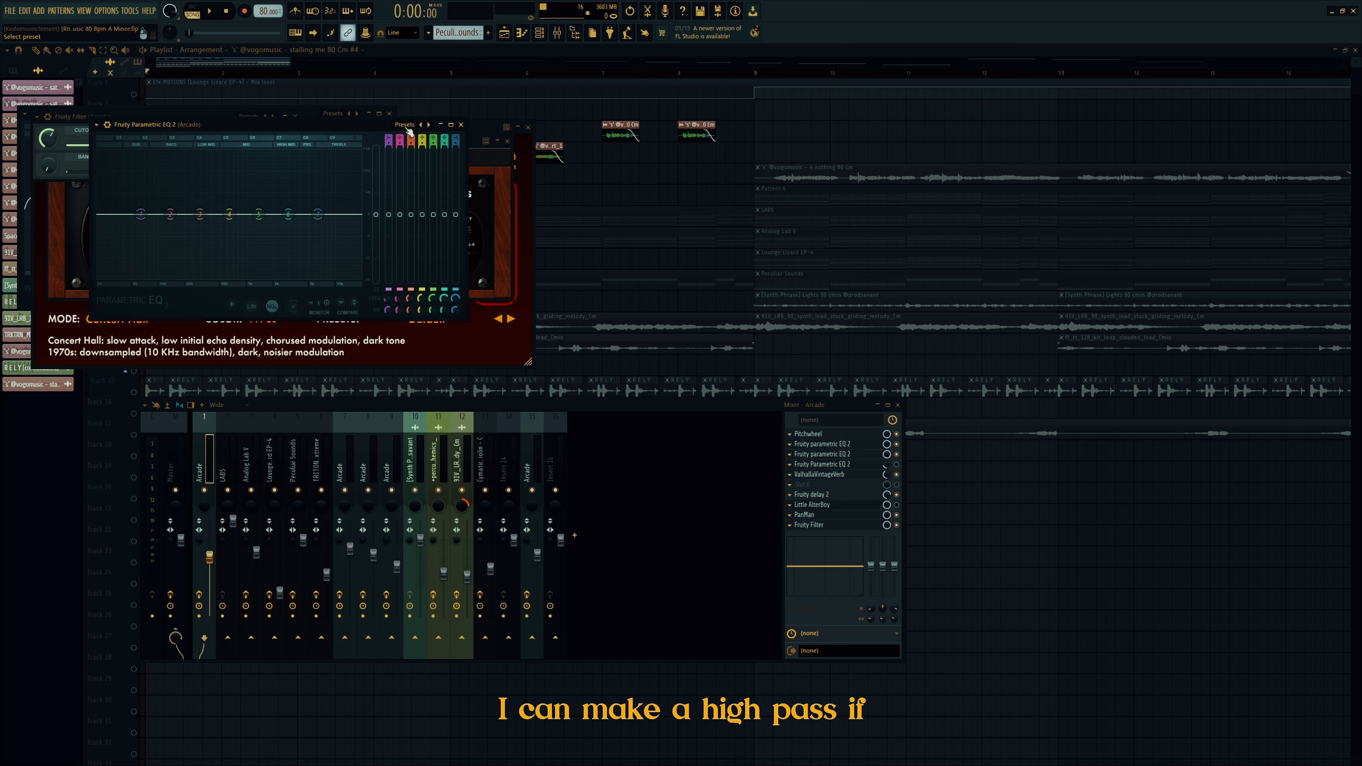
left_click(407, 128)
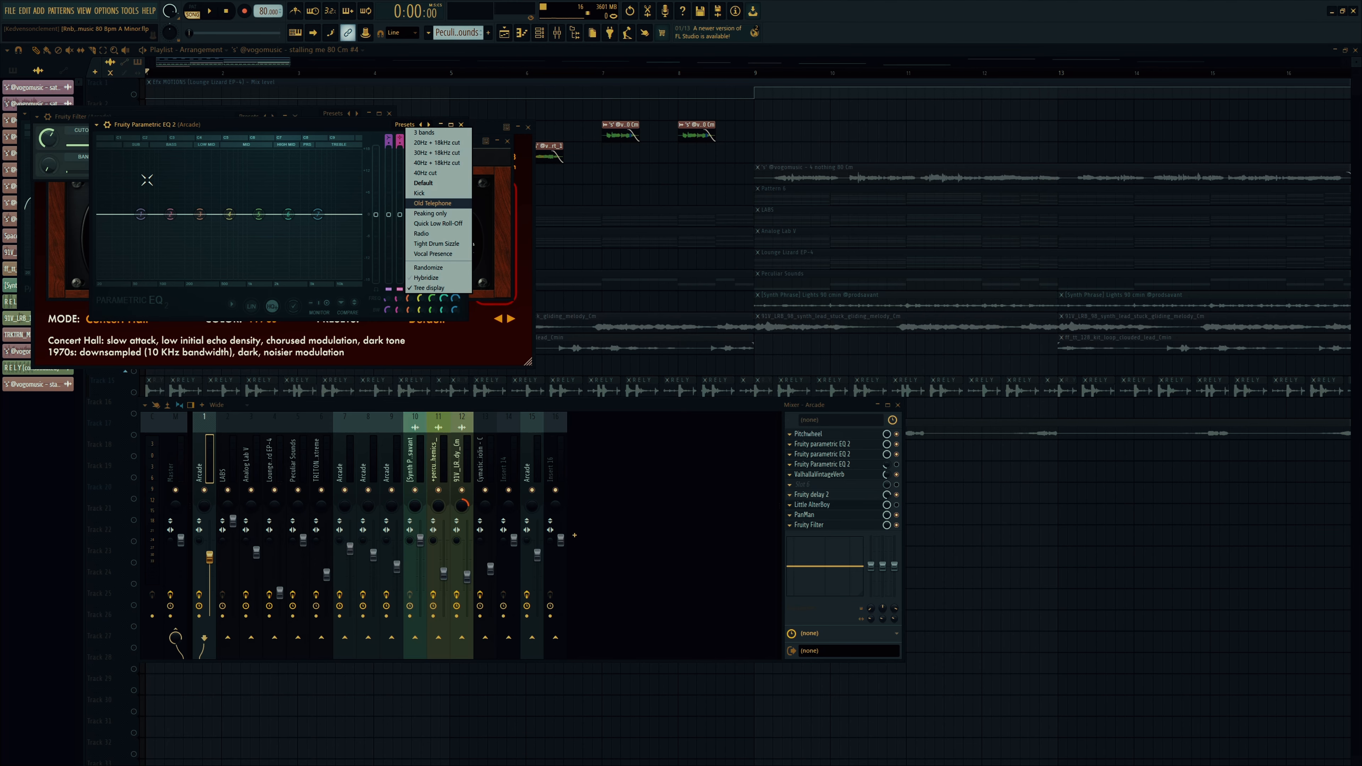
left_click(142, 215)
Step: Make EQ band 1 a high pass near 6 kHz and band 7 a low pass near 3.4 kHz
right_click(140, 214)
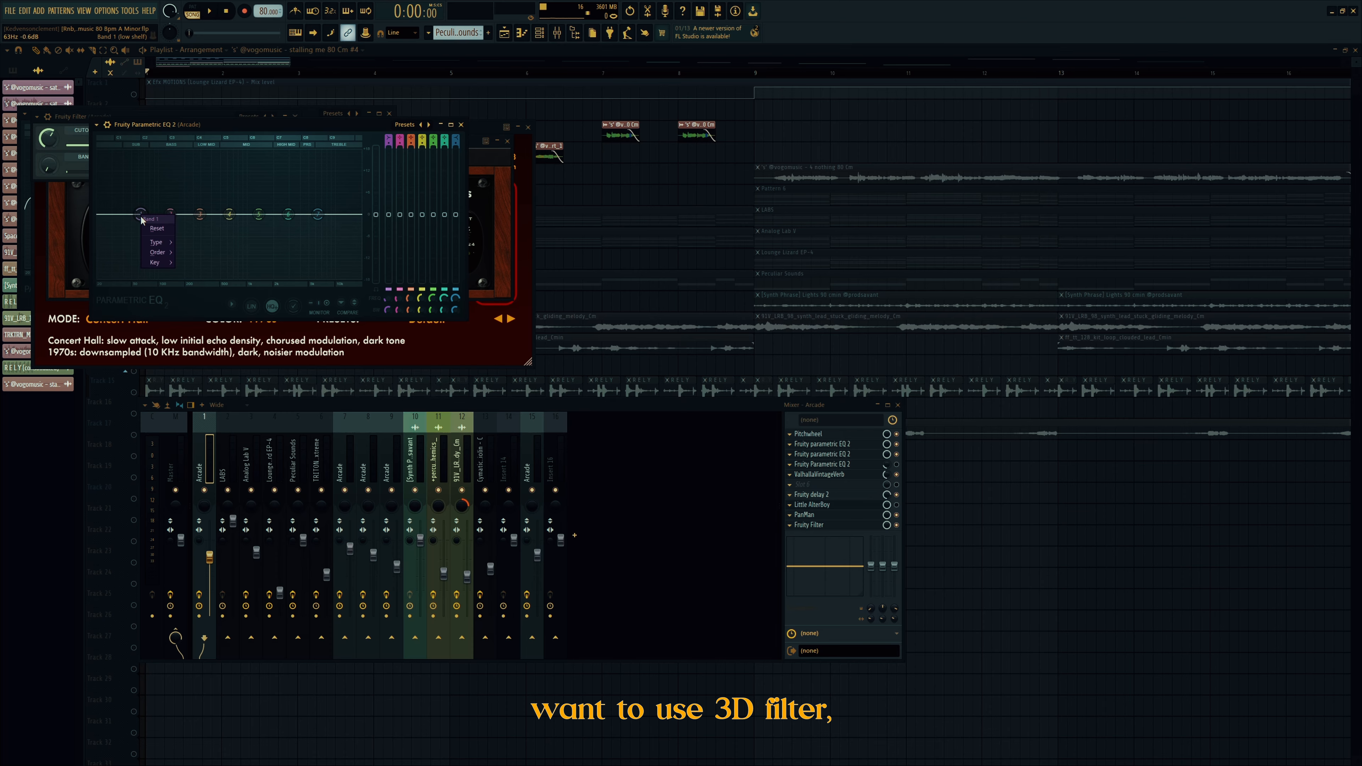
mouse_move(161, 242)
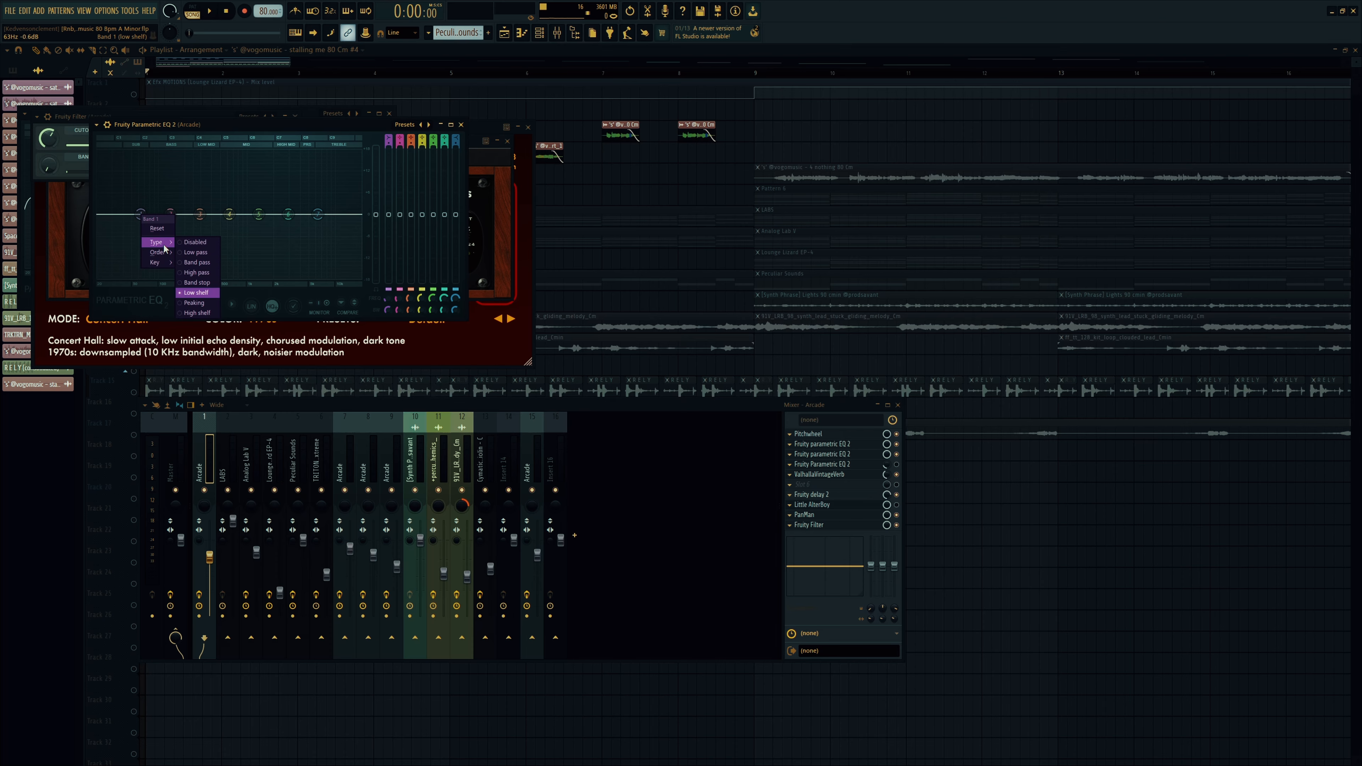
left_click(194, 274)
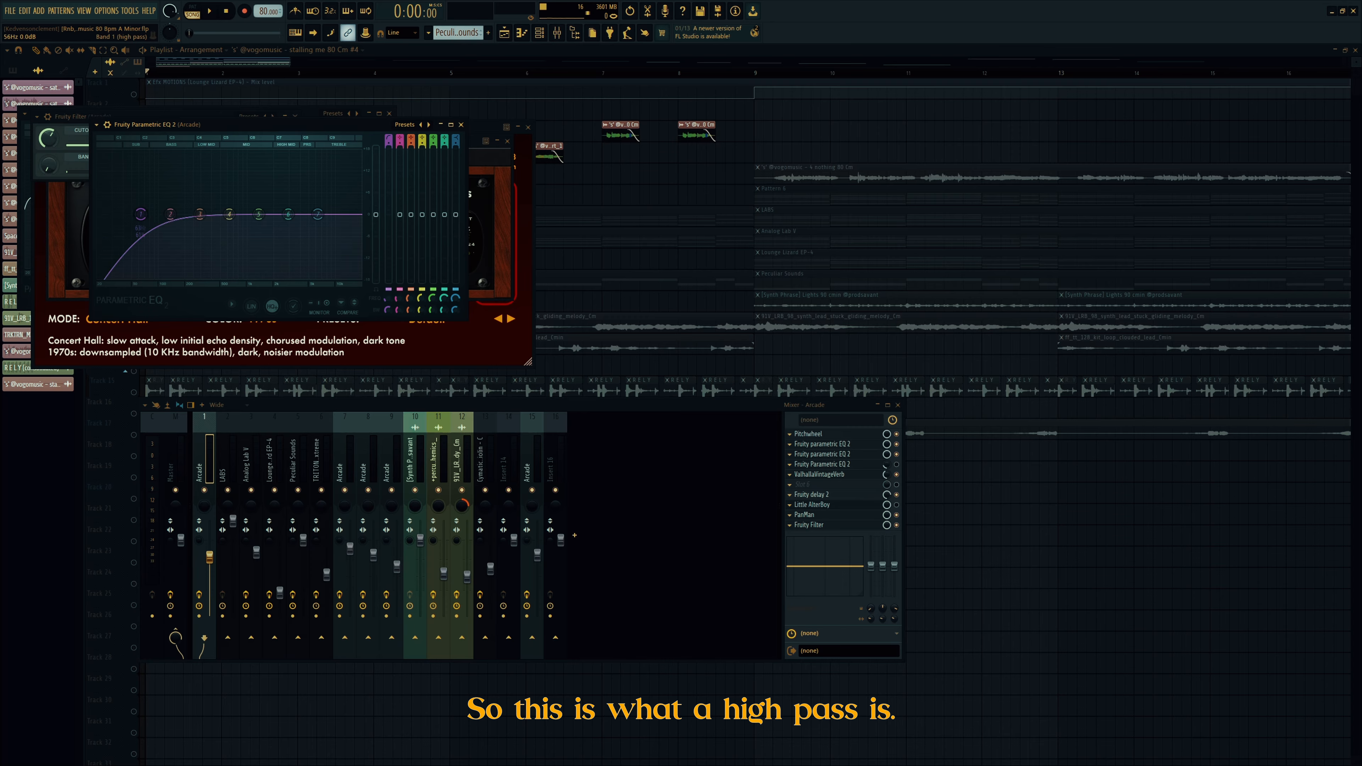
mouse_move(140, 214)
left_mouse_down()
mouse_move(316, 214)
mouse_move(138, 215)
left_mouse_up()
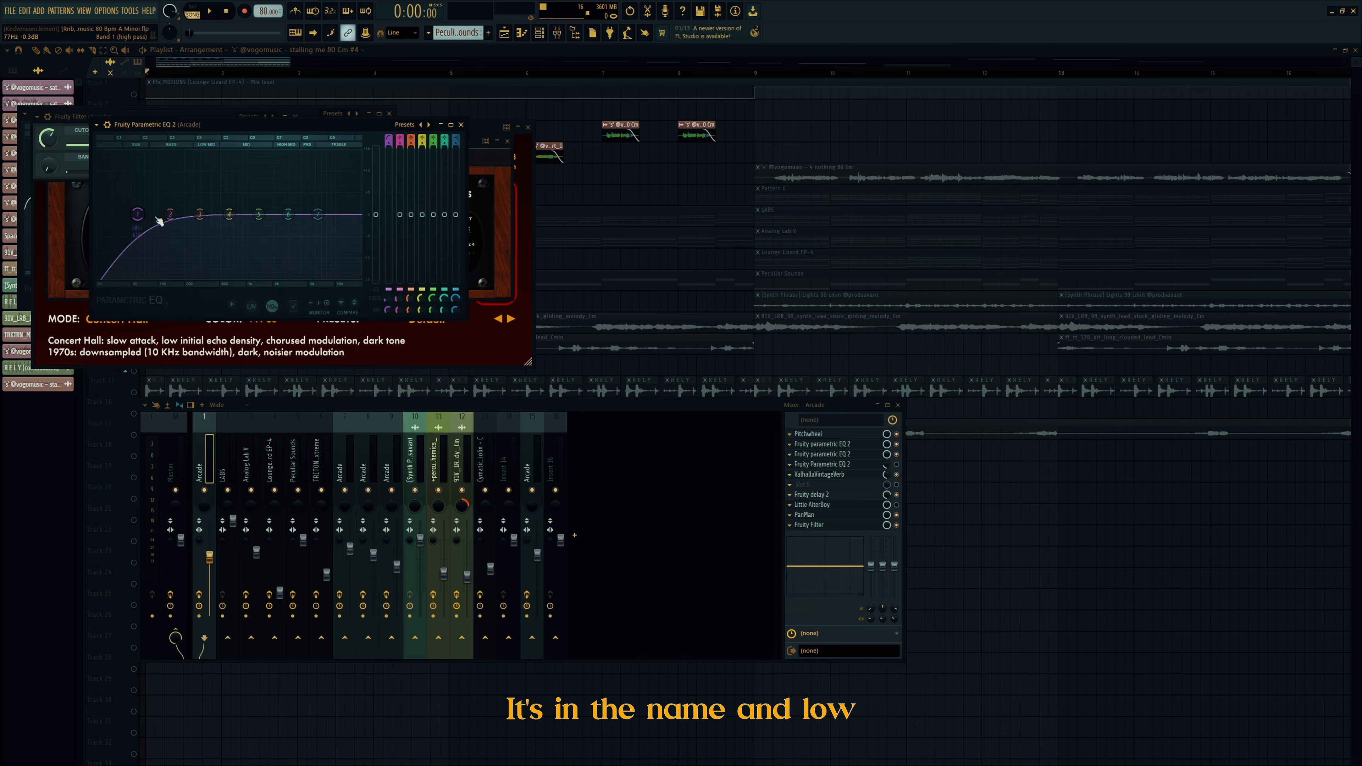
right_click(329, 223)
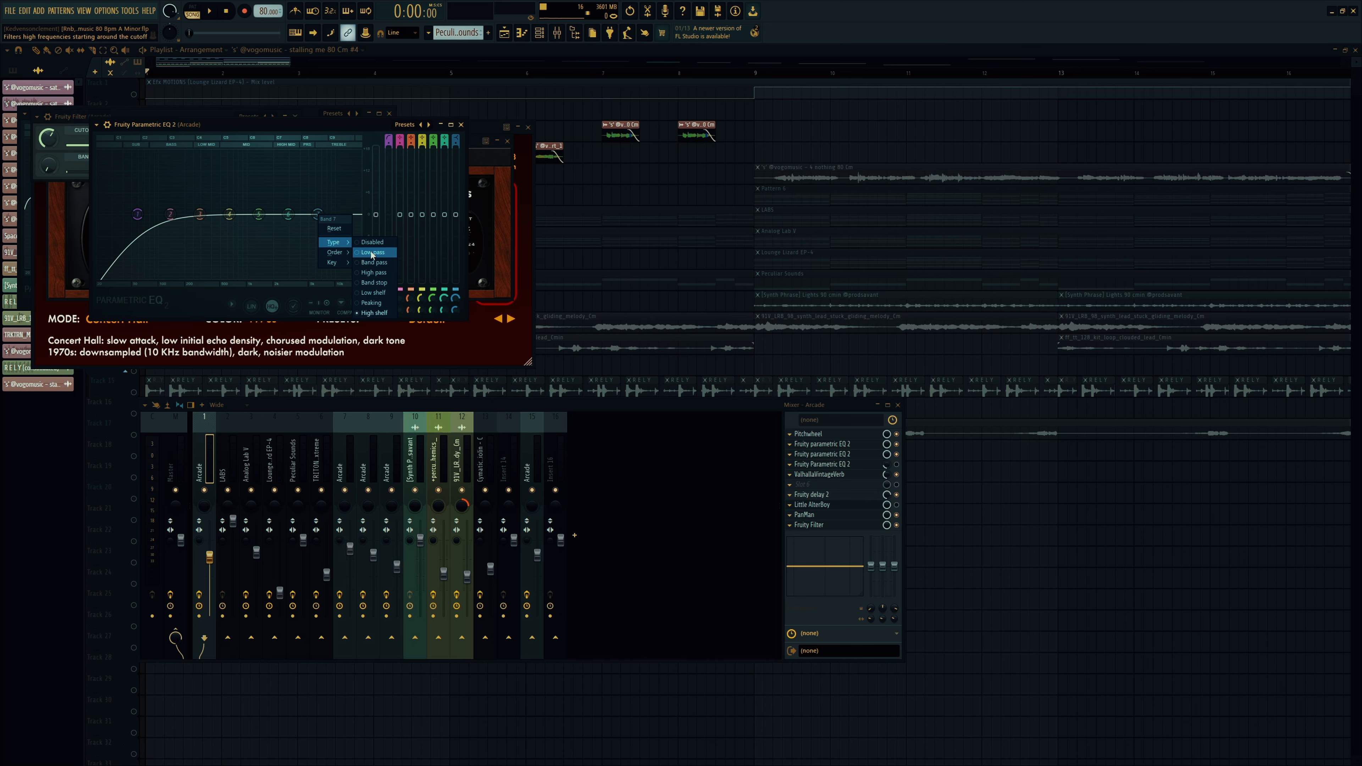
left_click(371, 295)
left_click_drag(318, 215, 288, 214)
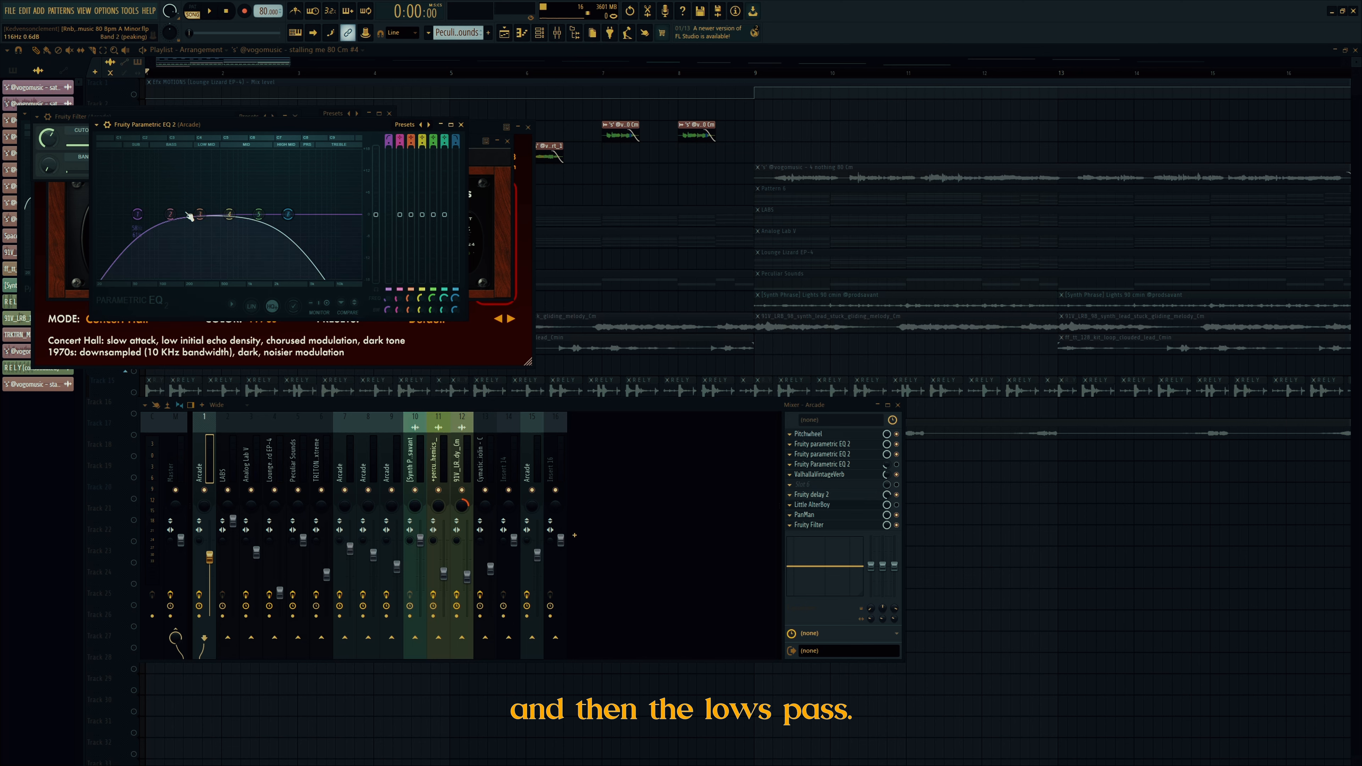
left_click(461, 125)
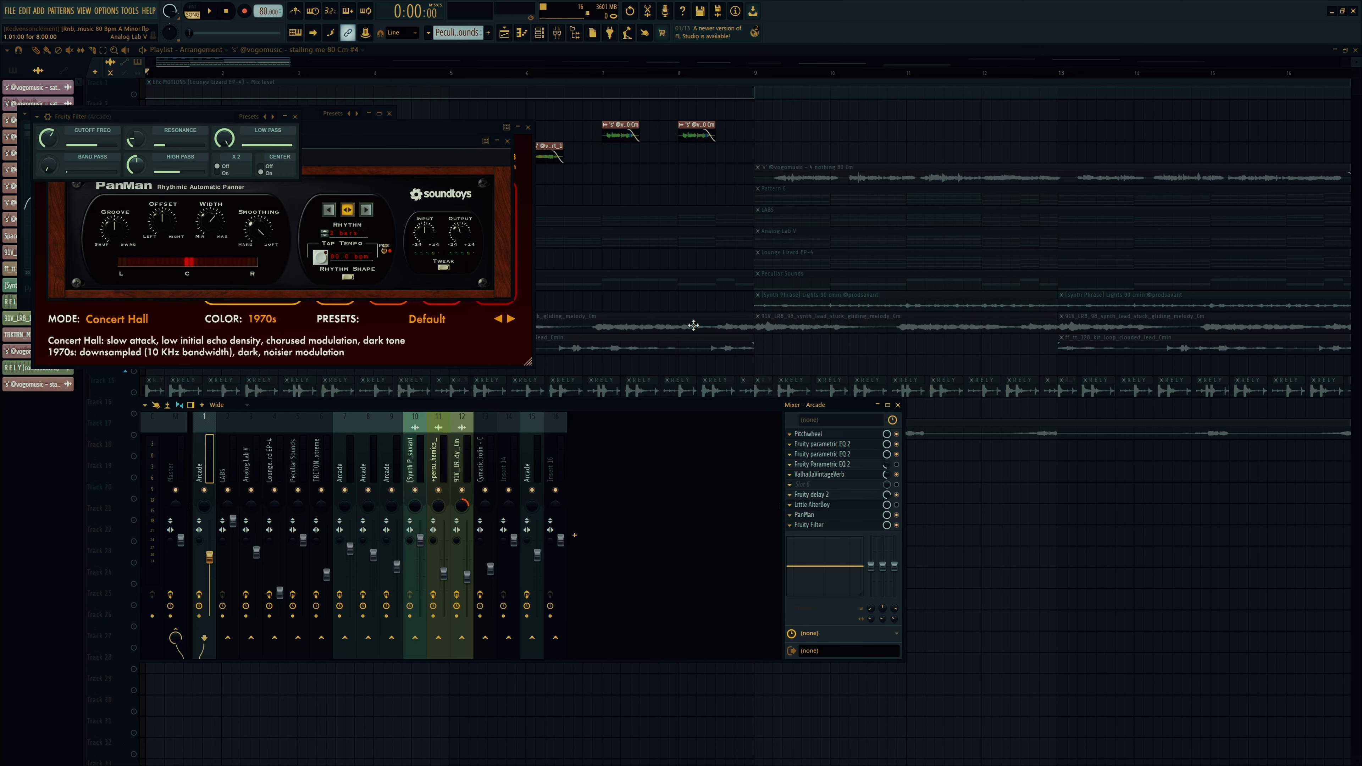
Step: Delete the demo Parametric EQ from the Arcade channel's effect slot
left_click(799, 466)
left_click(808, 465)
right_click(805, 465)
left_click(804, 485)
left_click(715, 424)
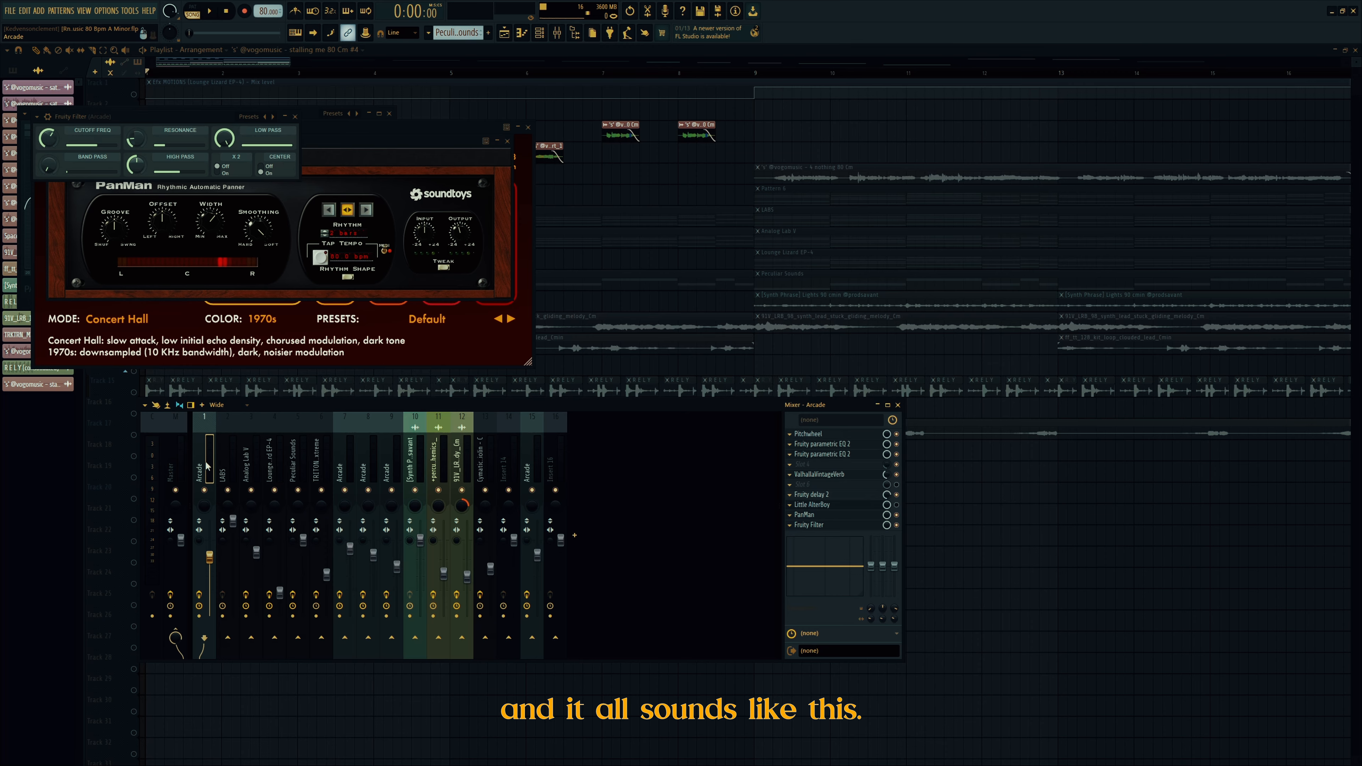
Step: Play the vocal chain, close all windows with F12, solo Track 7 and open the LABS pattern
key("space")
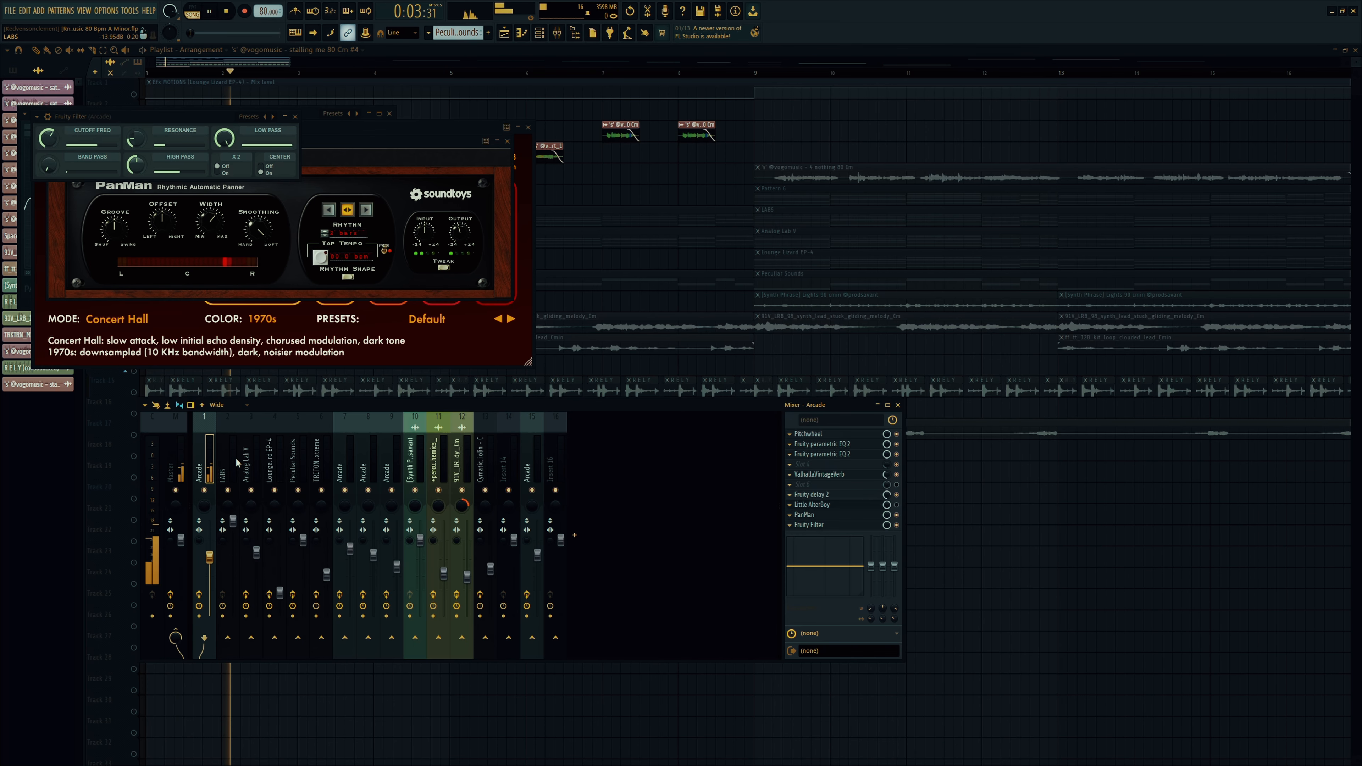
key("F12")
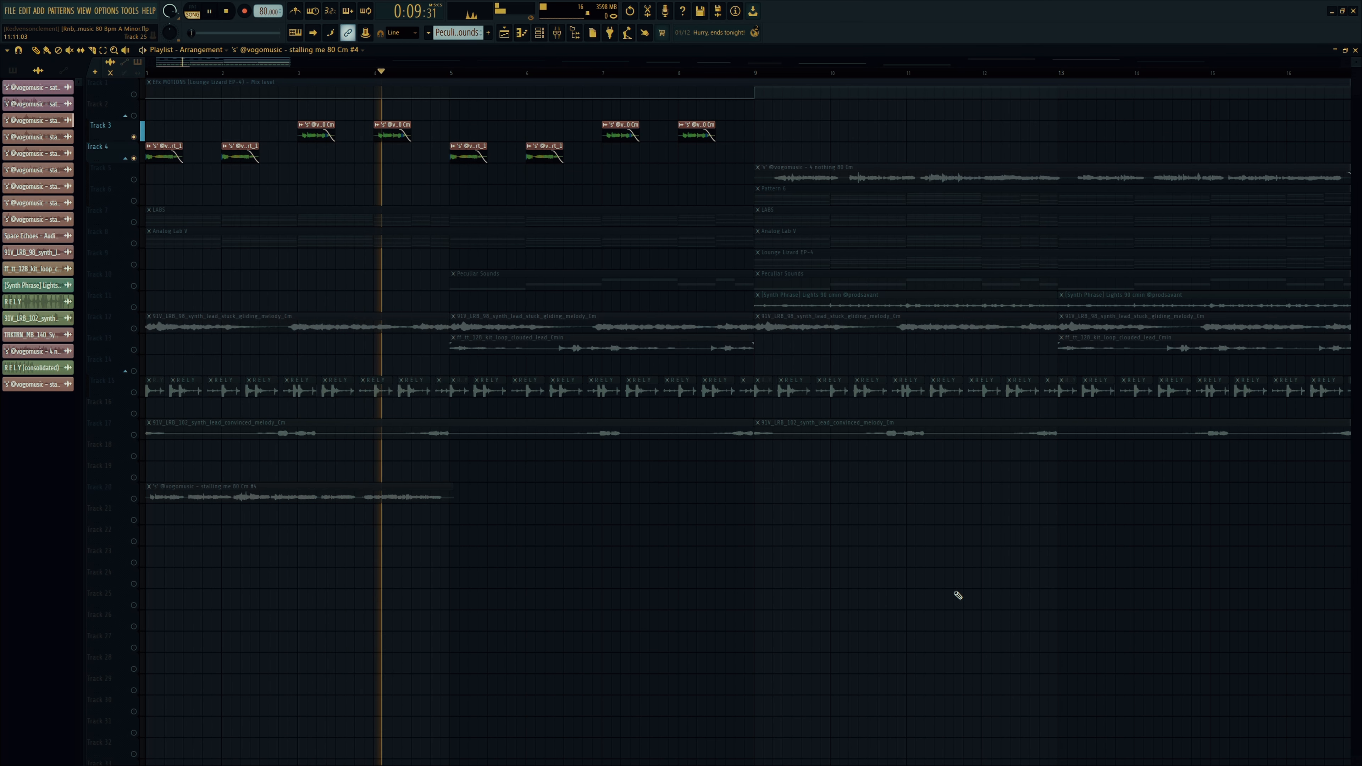
key("space")
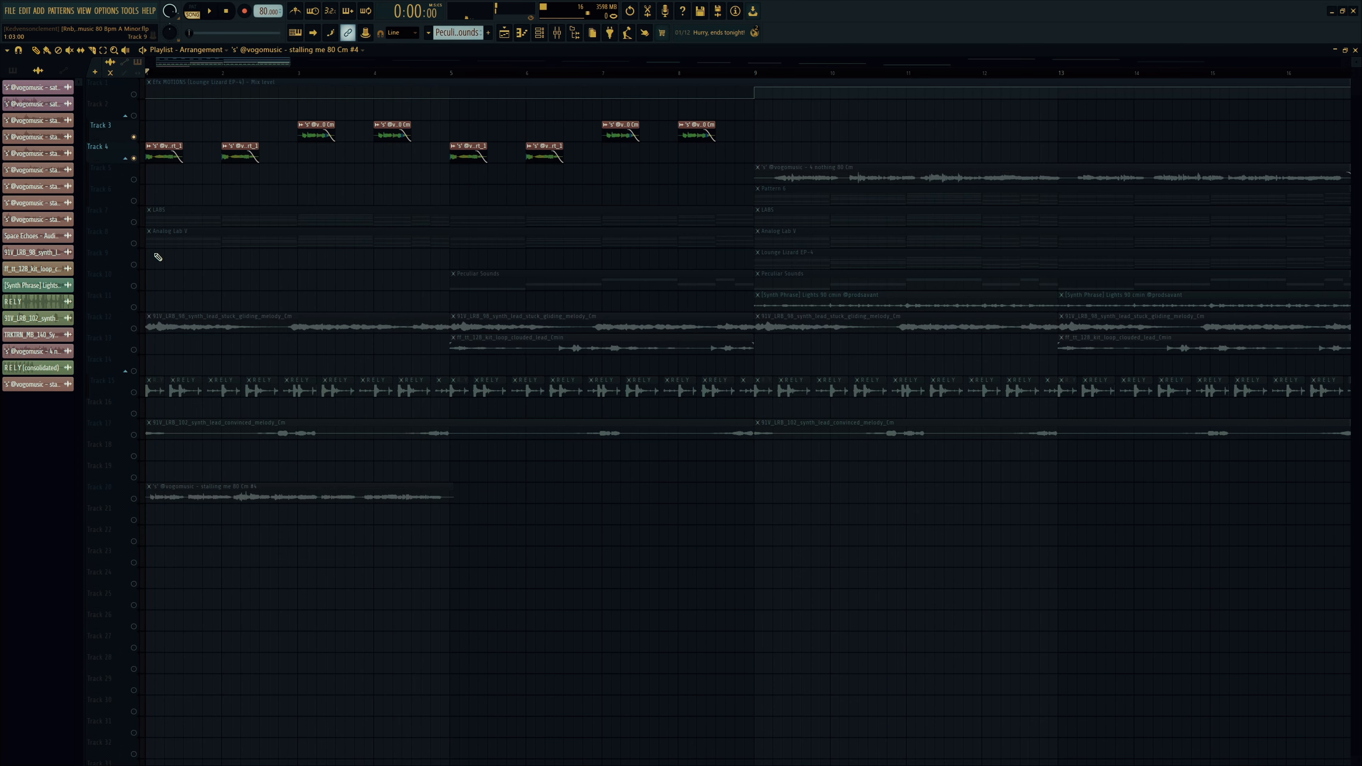
right_click(134, 222)
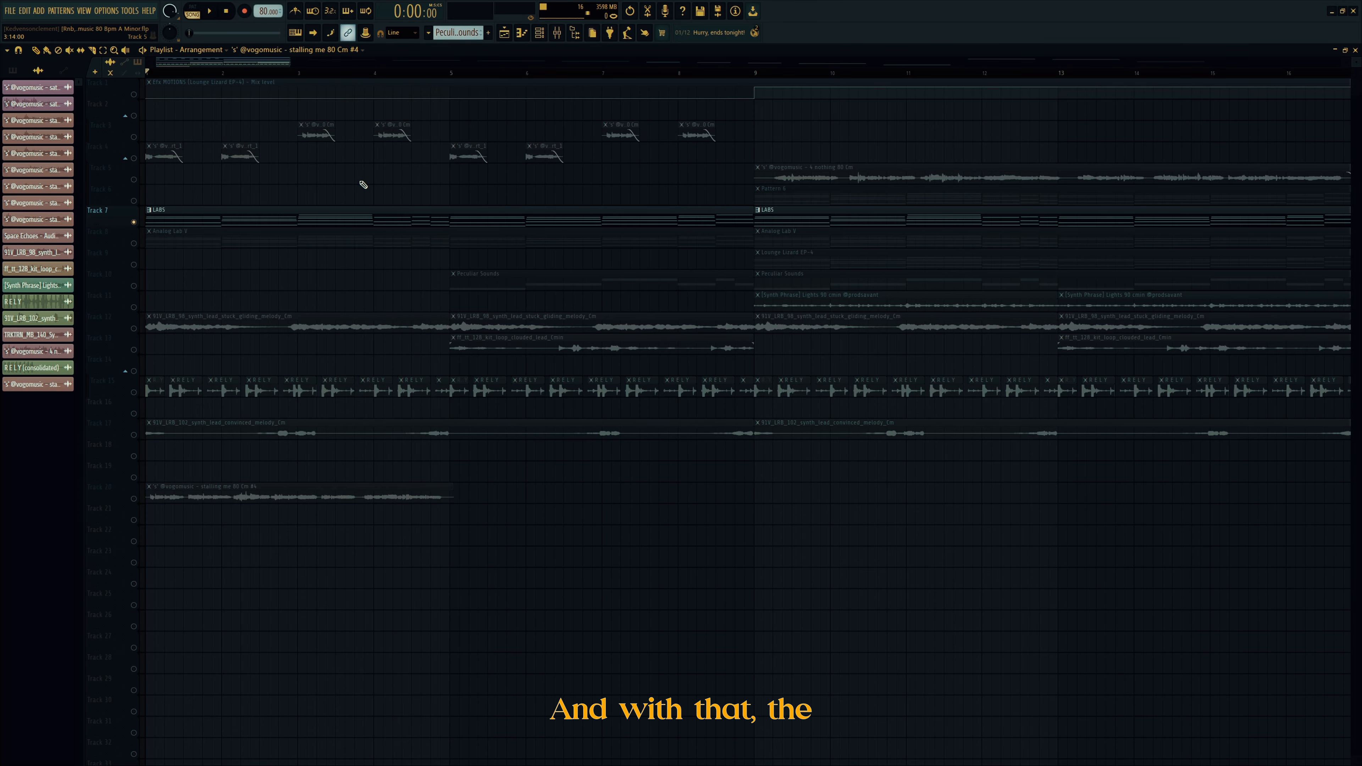
double_click(219, 219)
Step: Open the LABS chord clip in the piano roll, zoom out, play it, and show the channel rack
left_click(250, 72)
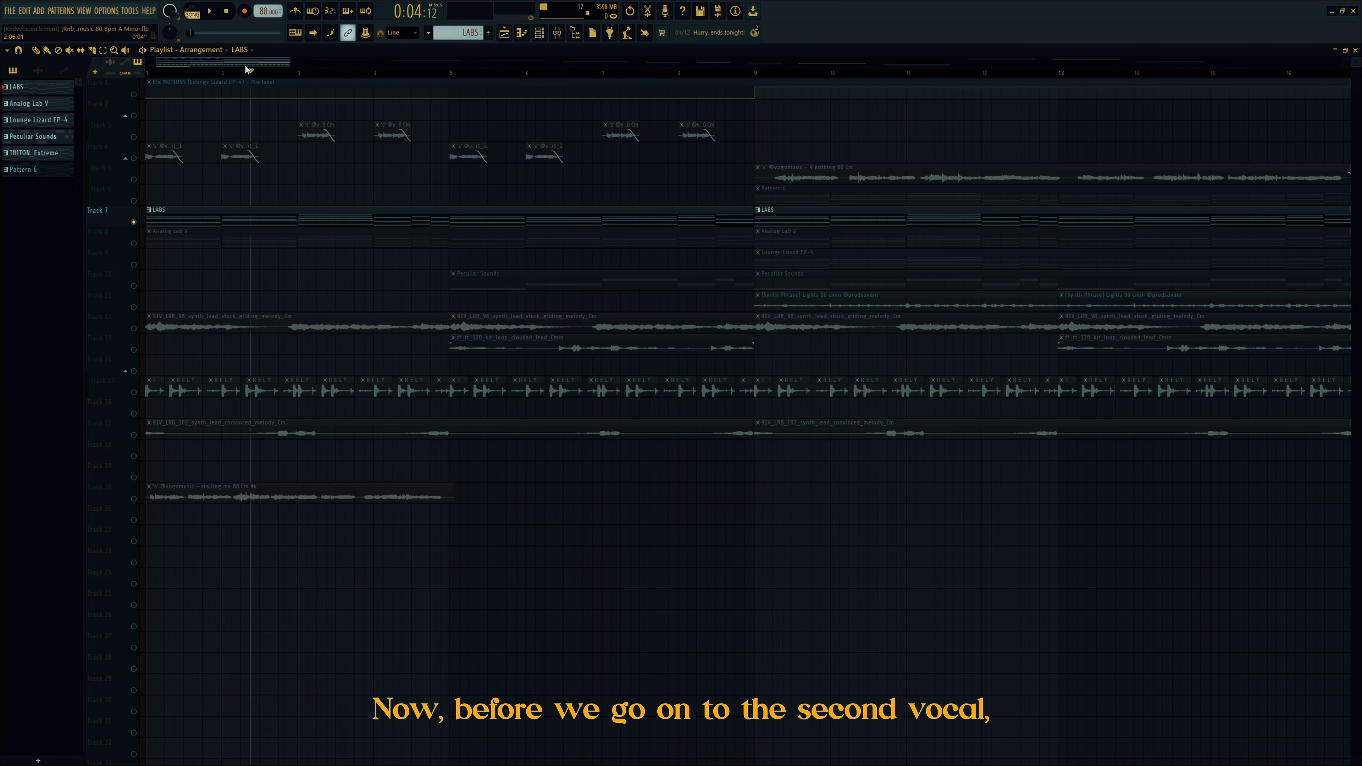
double_click(194, 211)
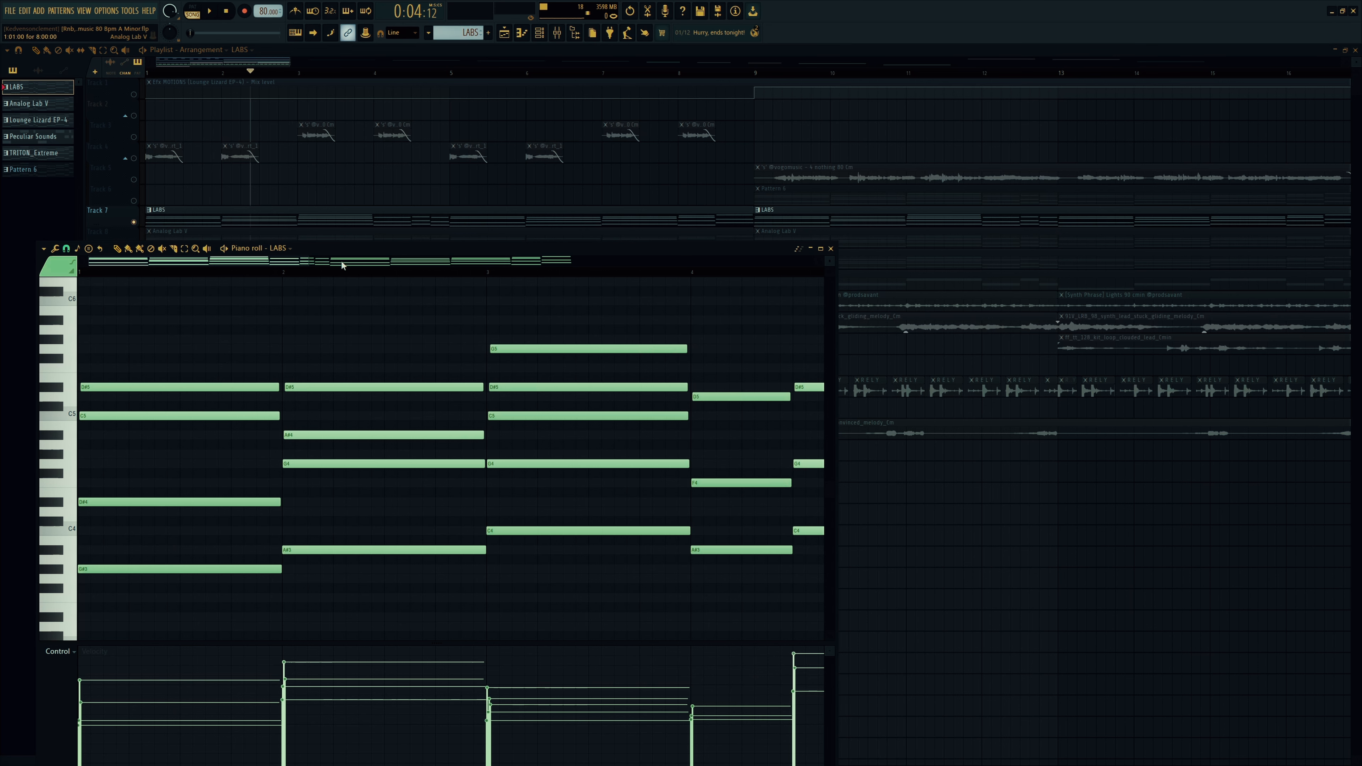
left_click_drag(305, 262, 436, 120)
left_click_drag(651, 126, 651, 120)
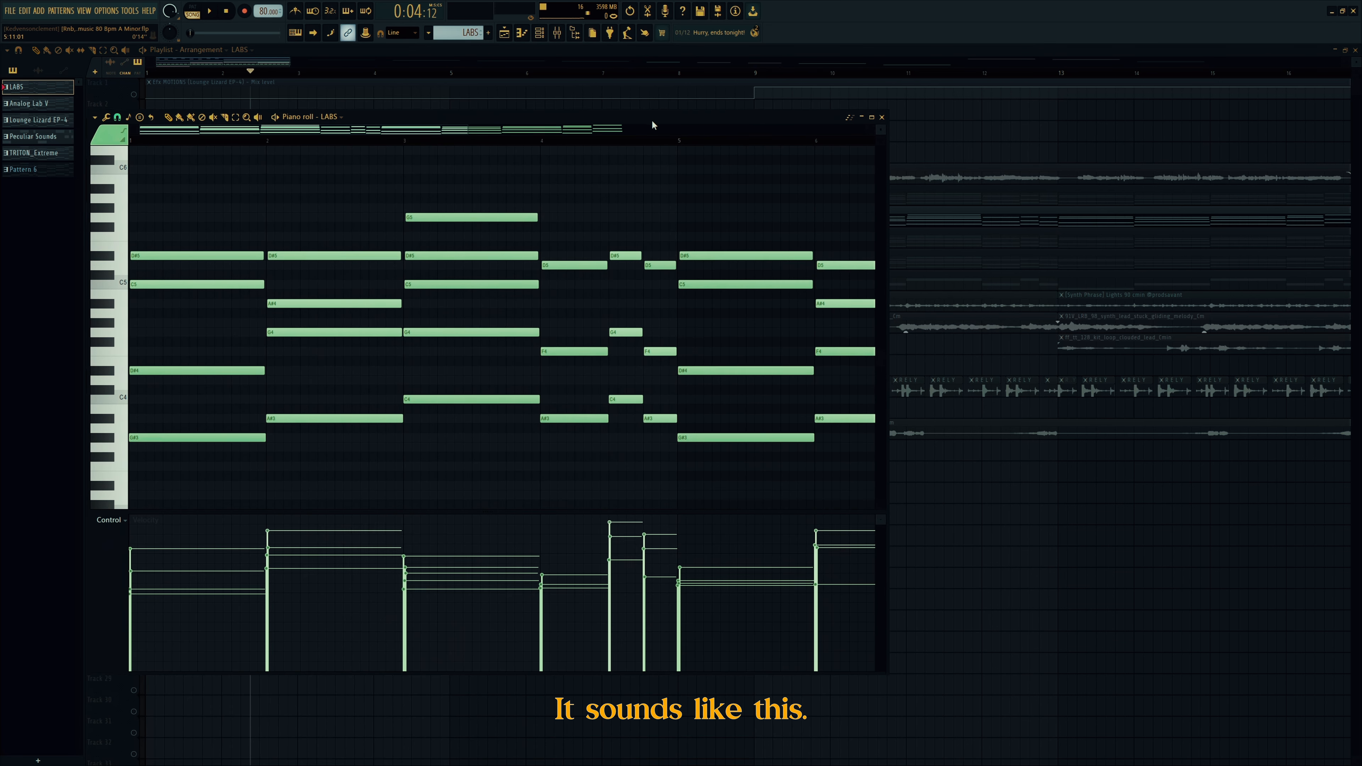
key("space")
key("space")
key("space")
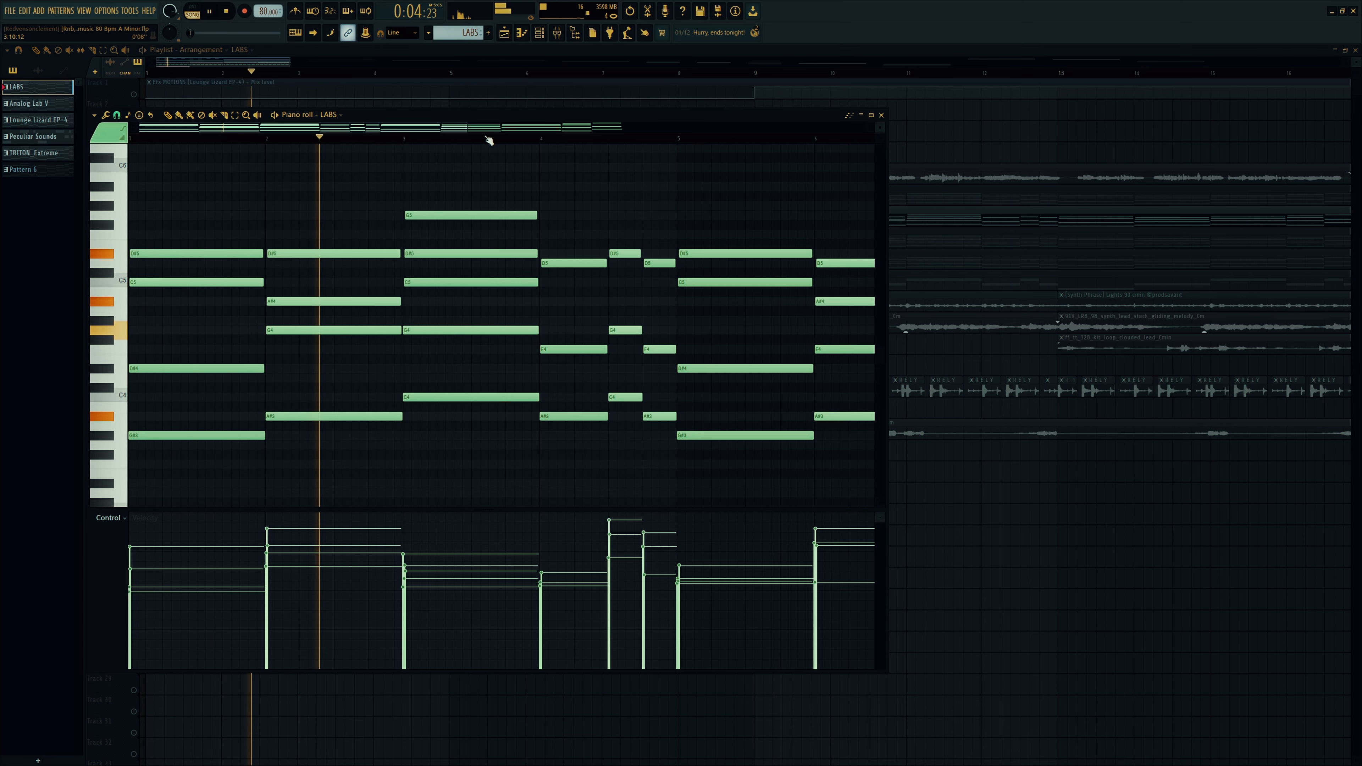
left_click(539, 34)
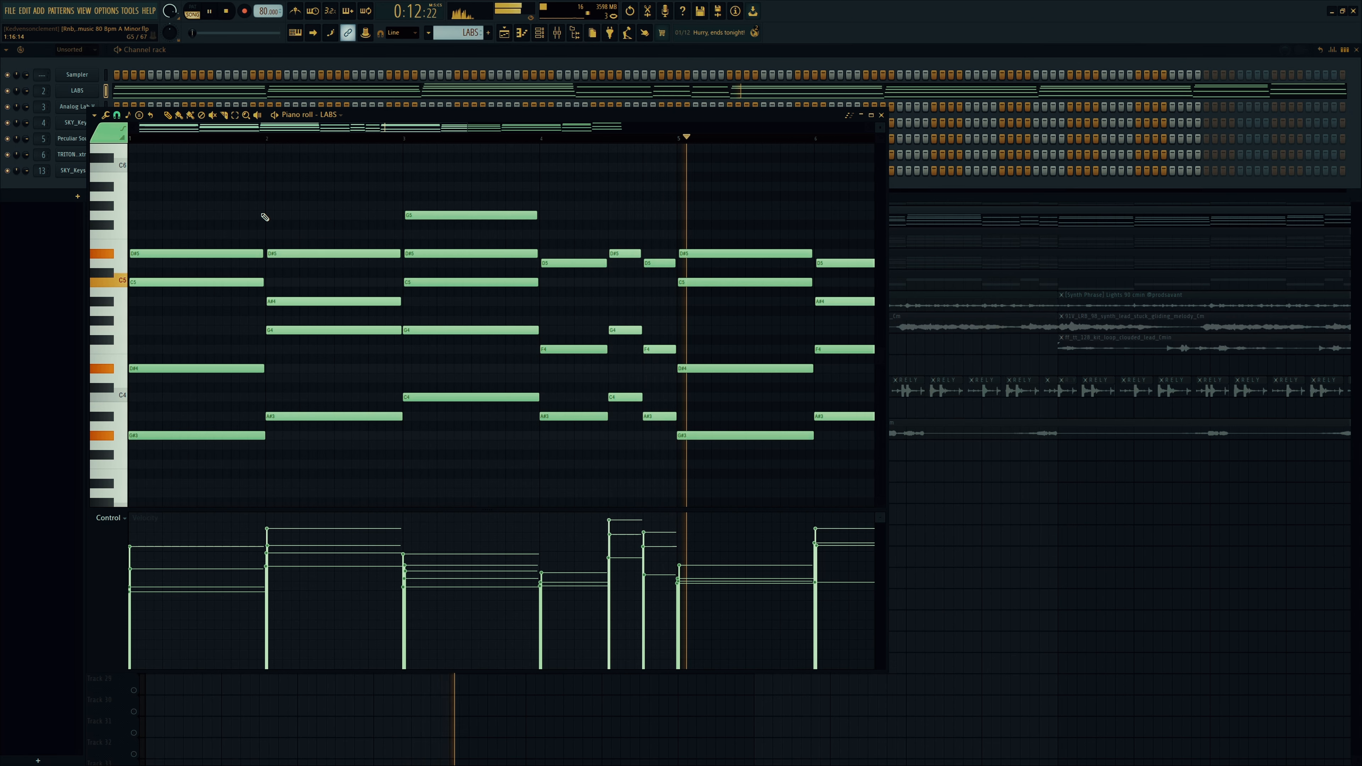
Step: Stop playback and clone the LABS channel as LABS #2, dismissing the crash error
key("space")
left_click(128, 116)
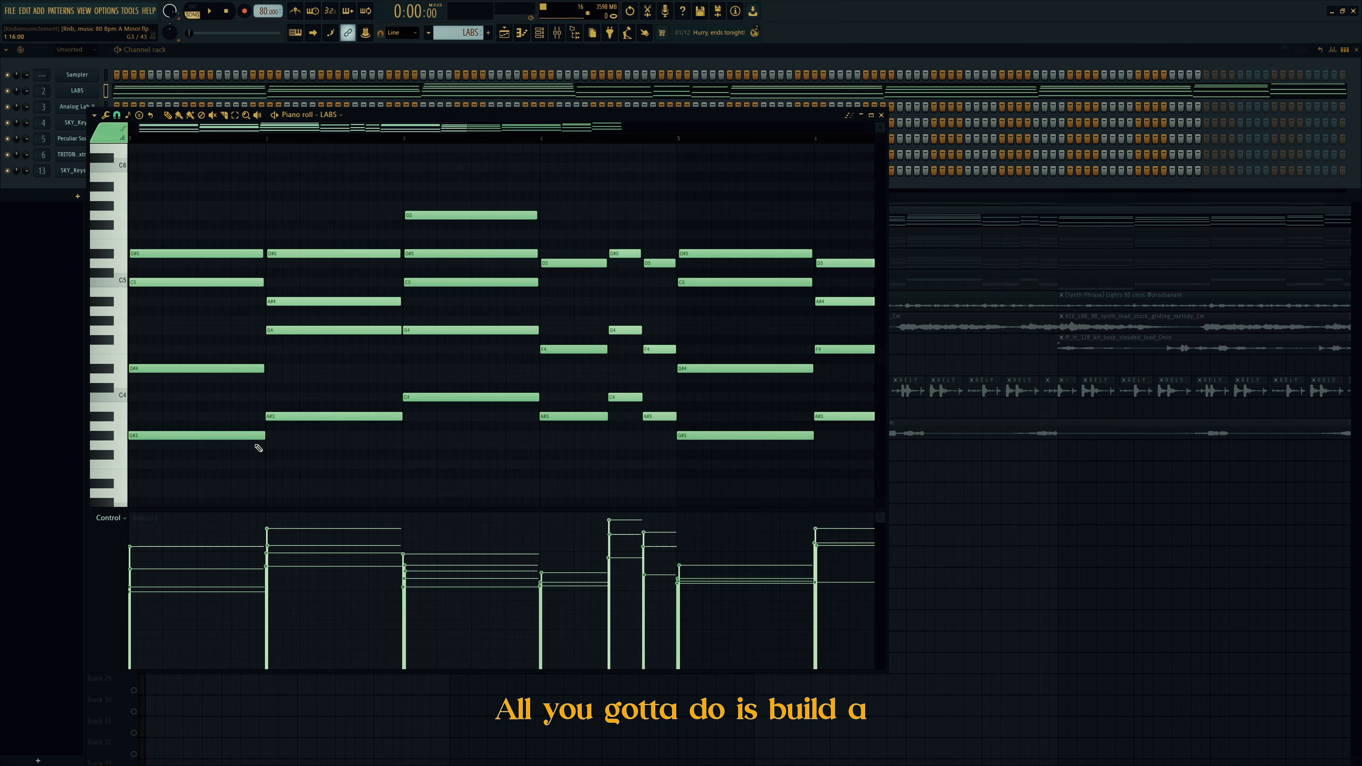
left_click(88, 102)
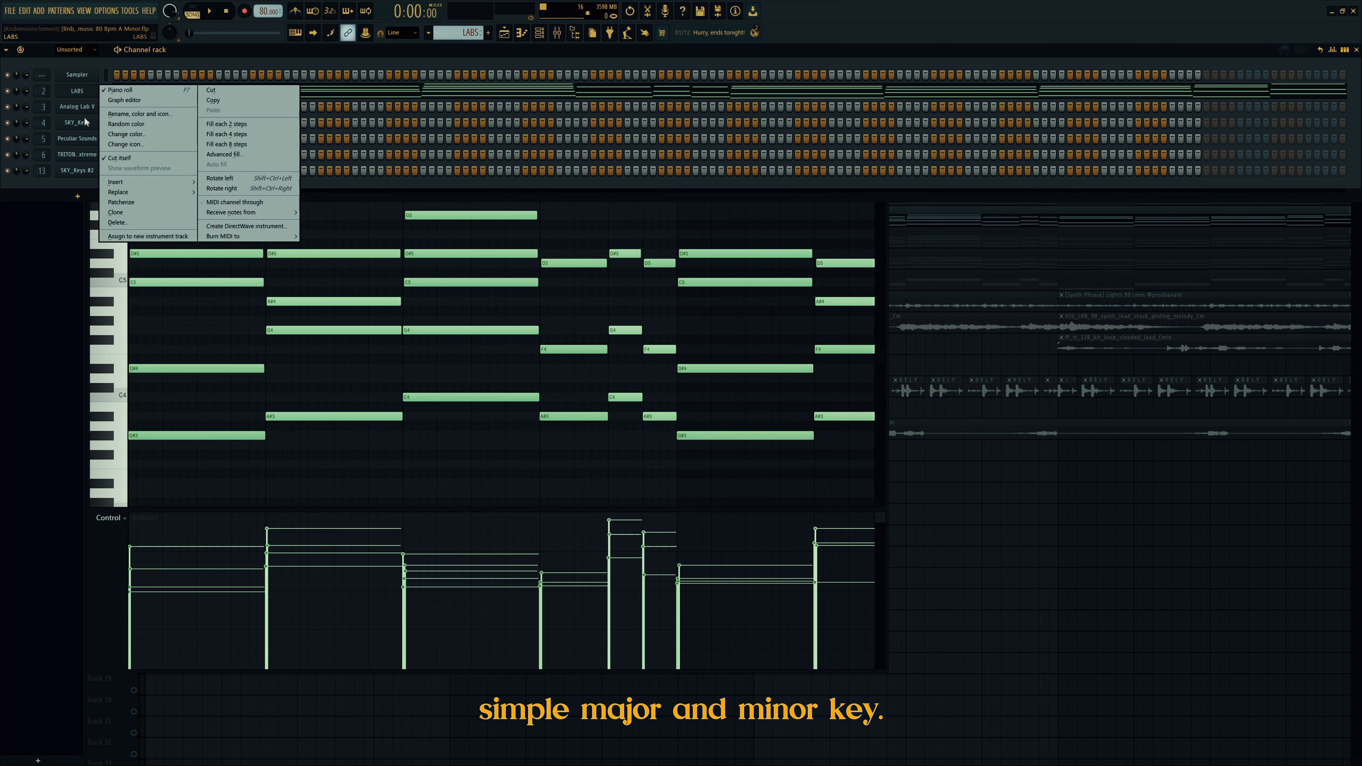
left_click(135, 215)
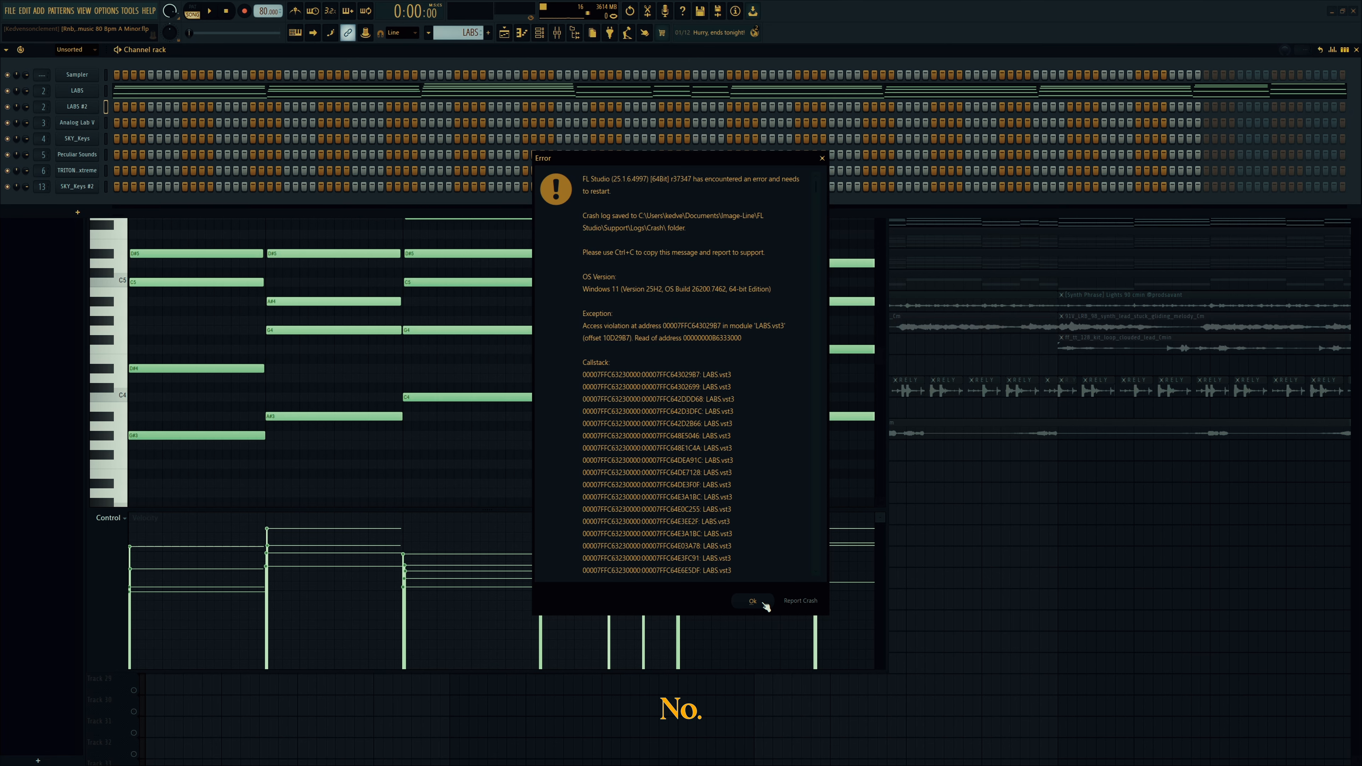
left_click(752, 601)
Step: Open LABS #2's piano roll and draw short G#3, C4 and D#4 notes at bar 1
left_click(87, 106)
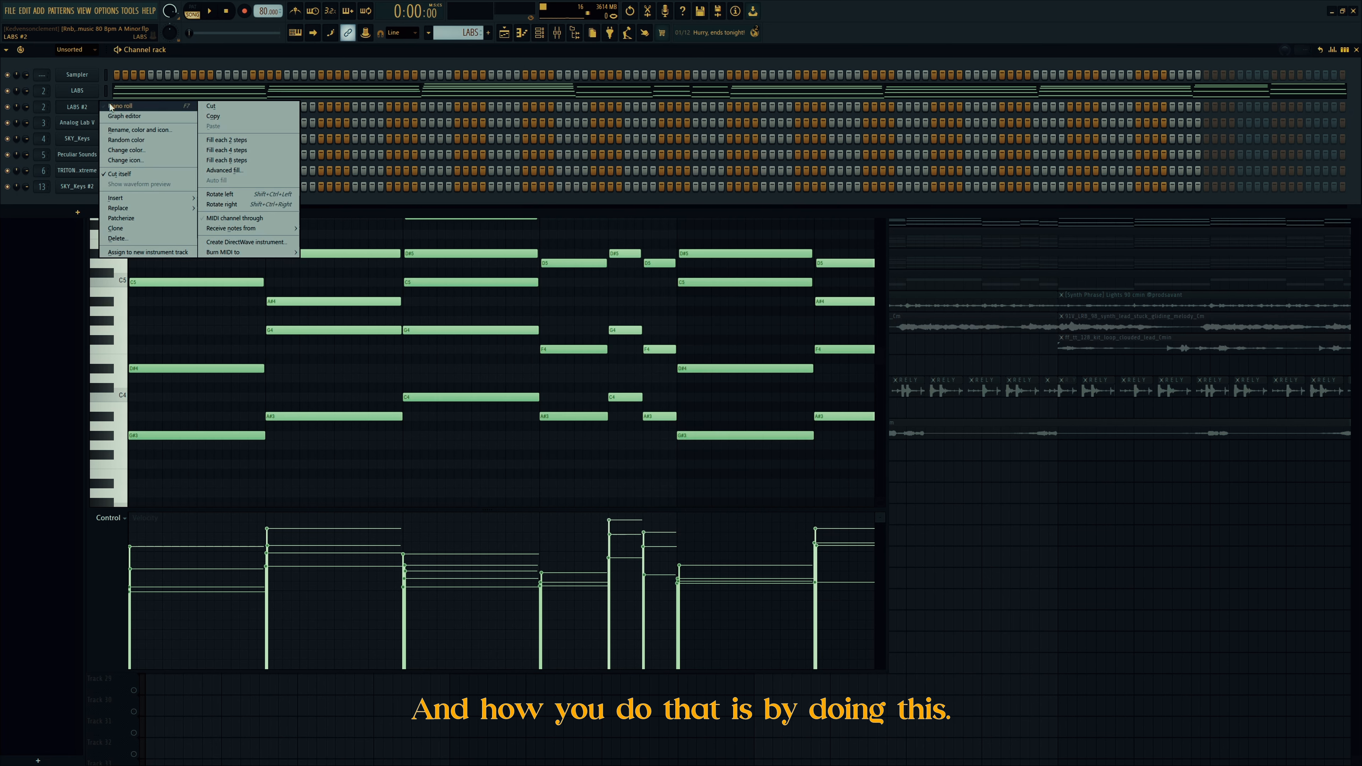
left_click(134, 106)
left_click(138, 435)
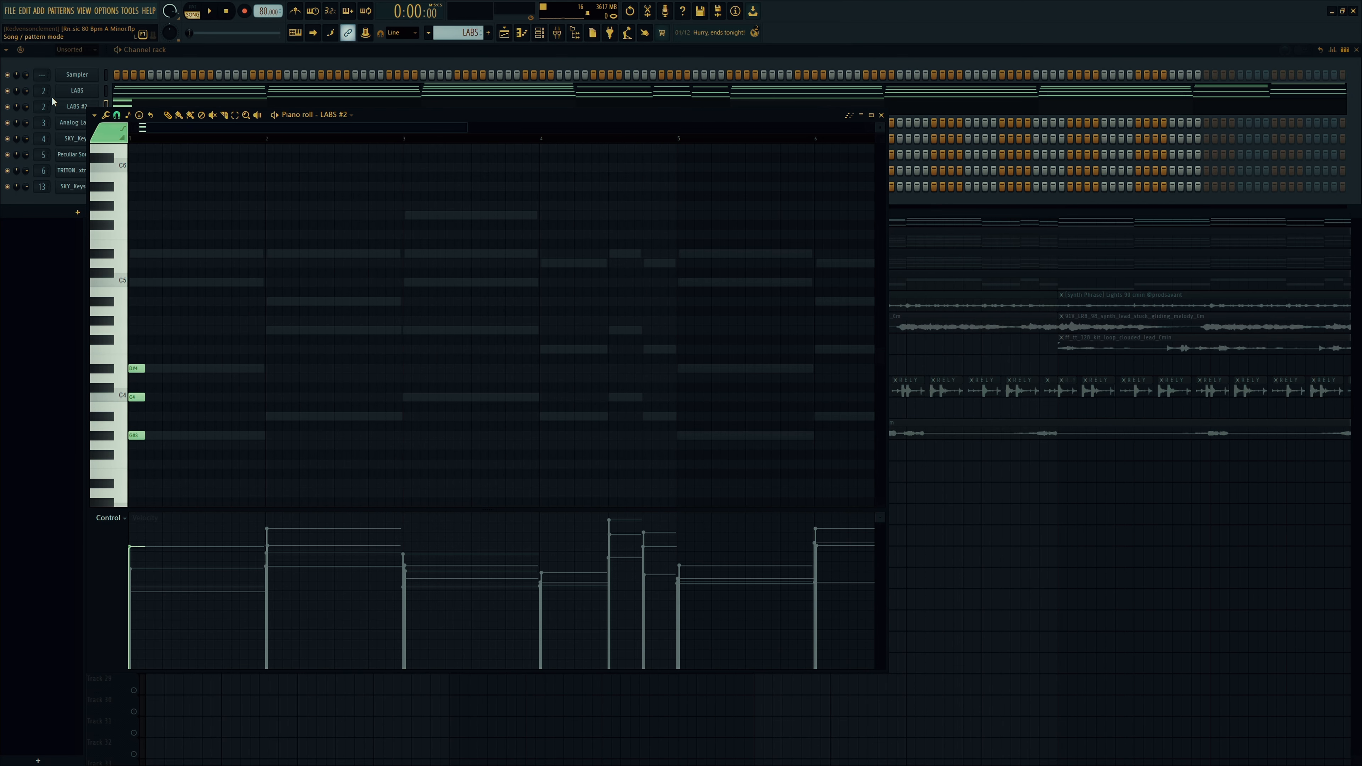
Step: Solo LABS #2 and stretch its opening chord to fill bar 1, playing it back
right_click(9, 107)
right_click(273, 331)
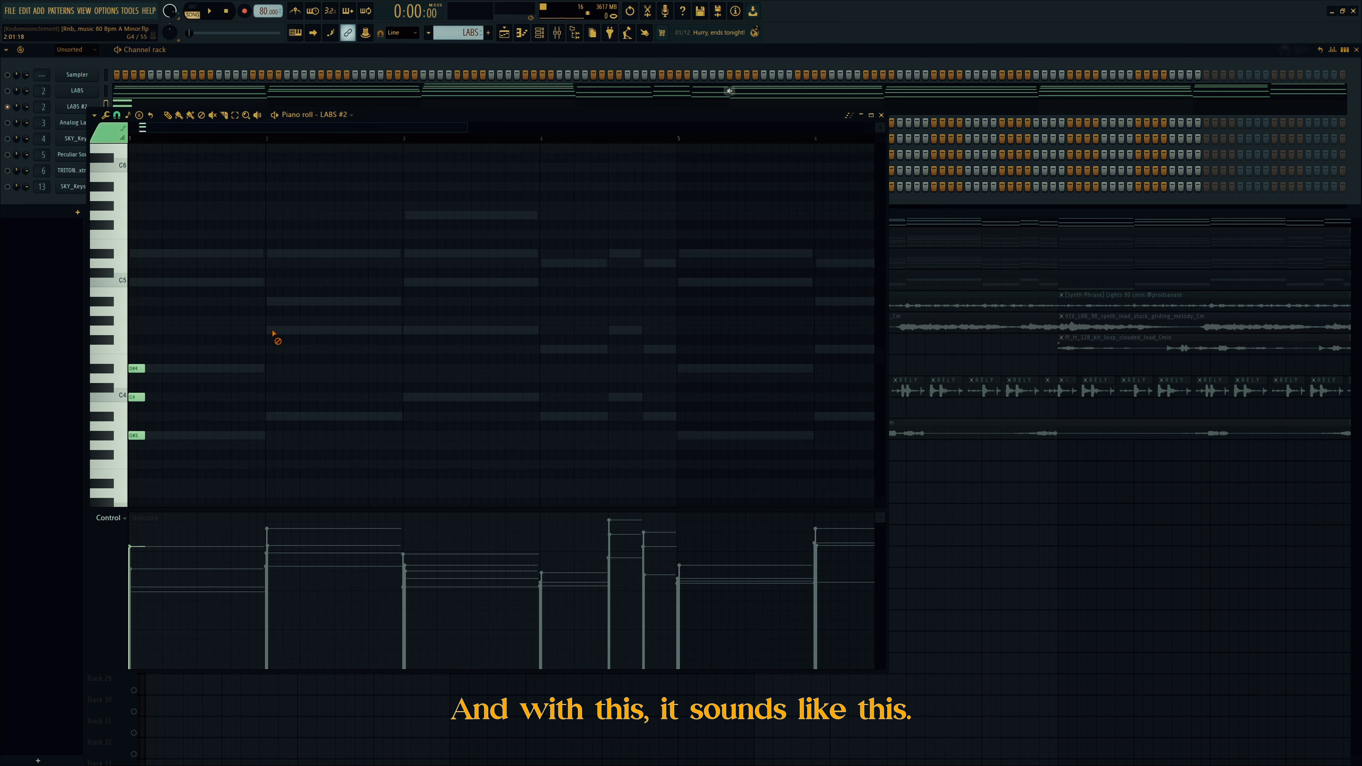
key("space")
key("space")
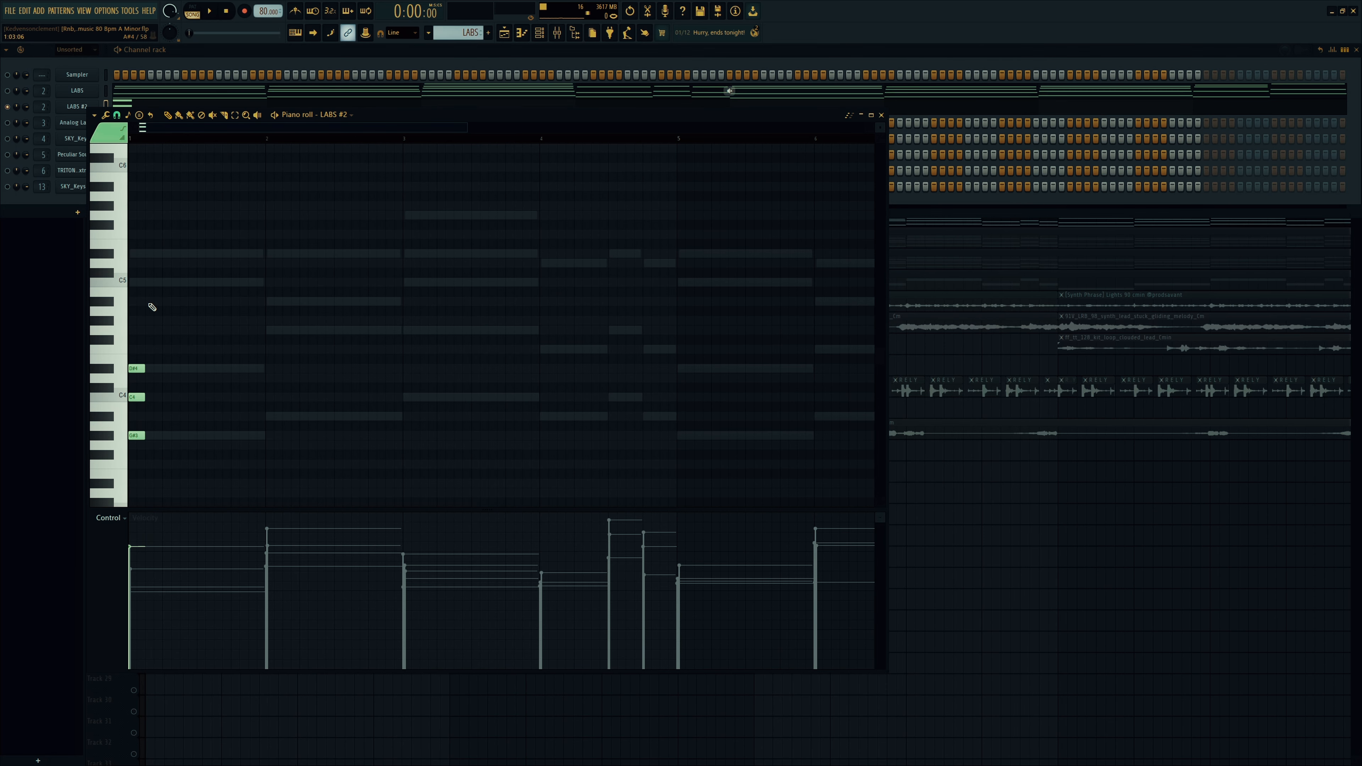
key("ctrl+a")
left_click_drag(140, 436, 265, 435)
left_click(349, 432)
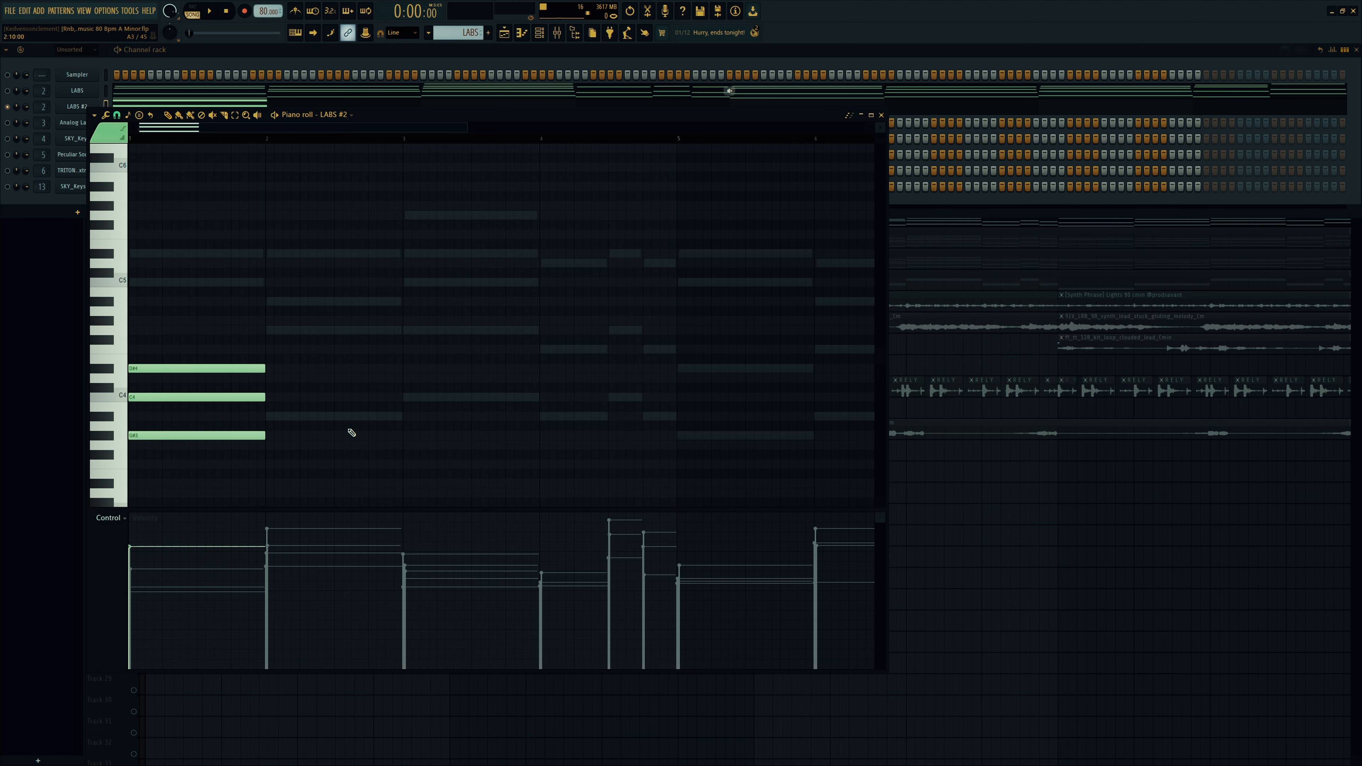
key("space")
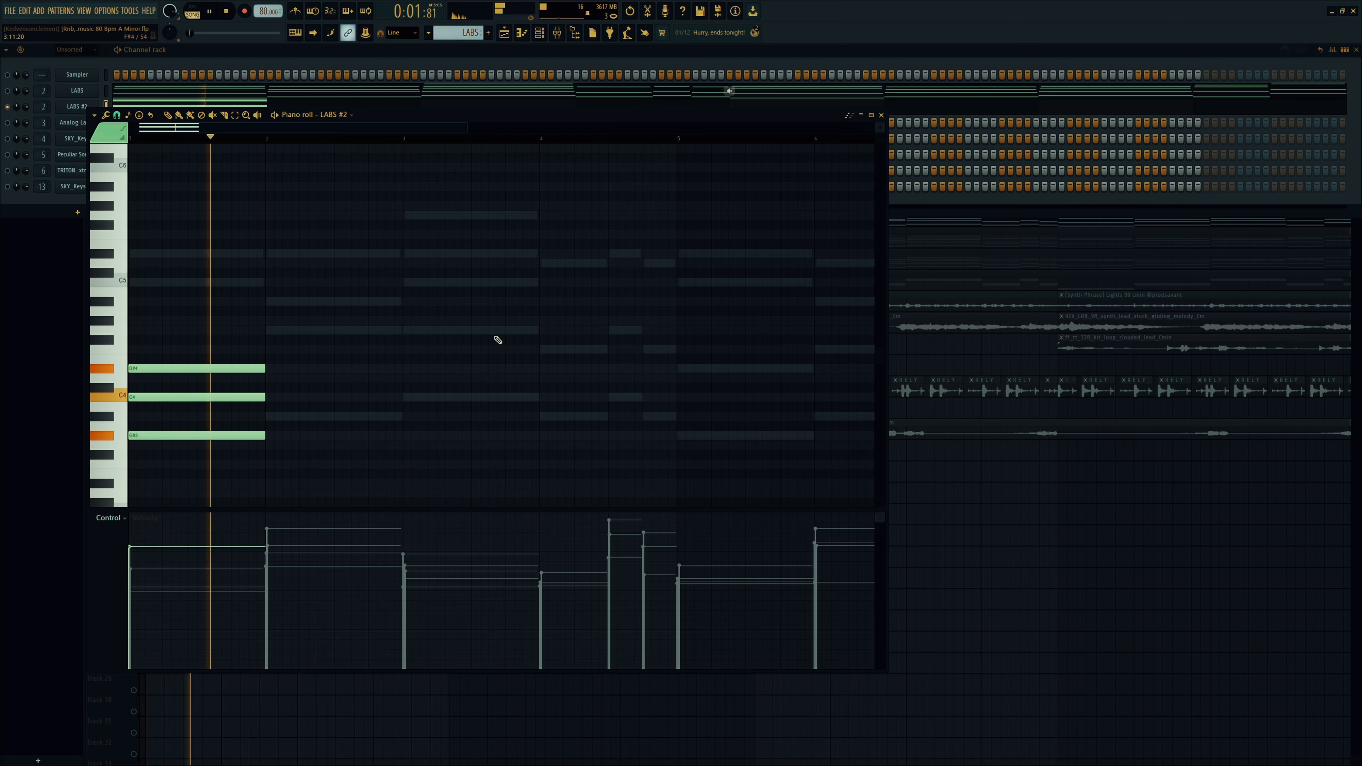
key("space")
Step: Move the chord's C4 up an octave to C5 and add a D#5 on top
left_click_drag(283, 393, 198, 402)
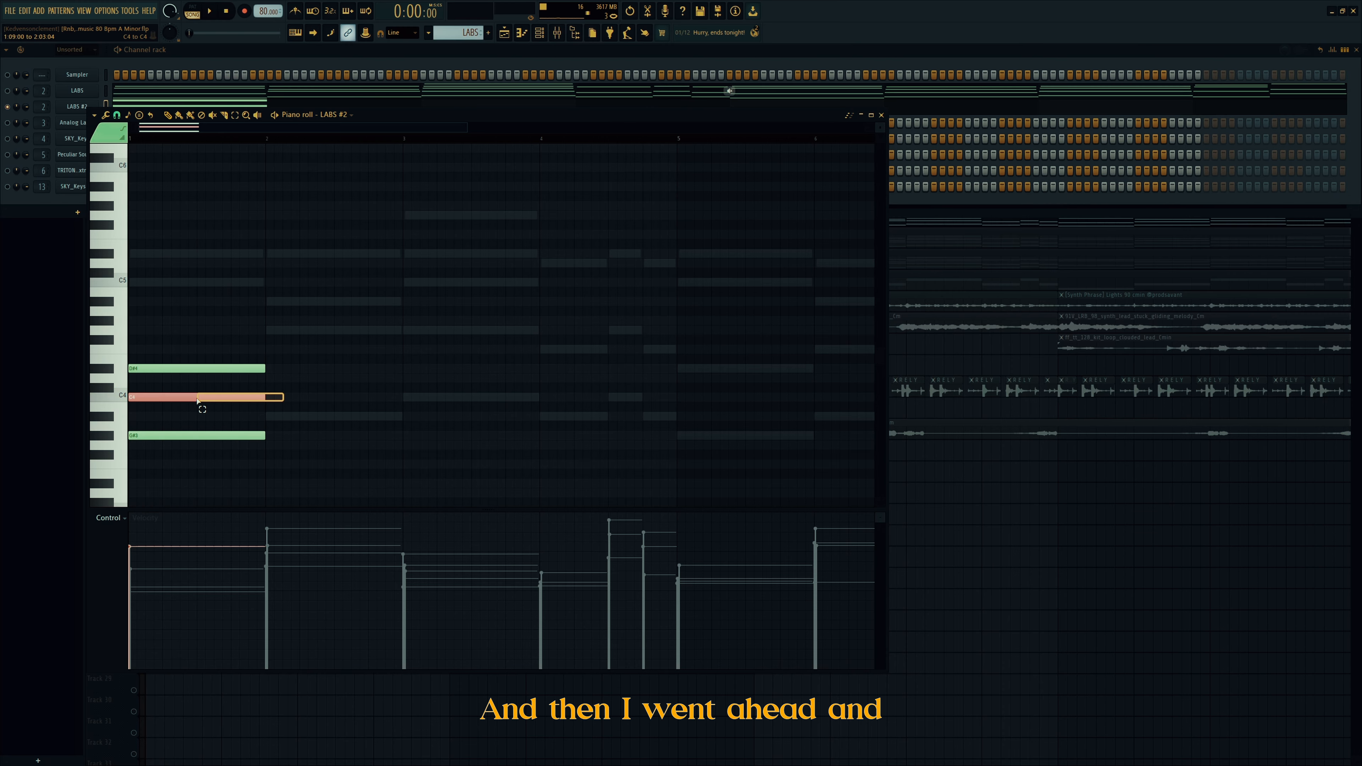
key("ctrl+Up")
left_click(177, 407, "ctrl")
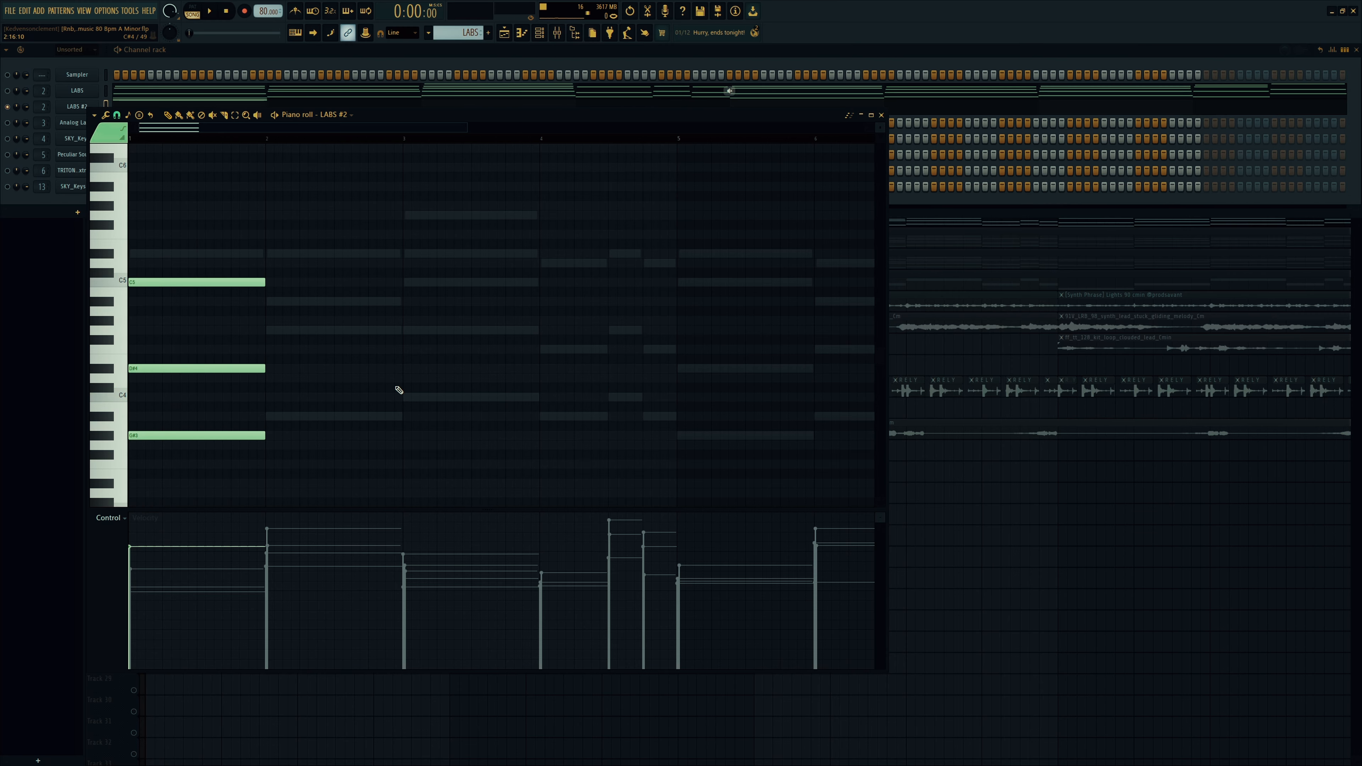
key("space")
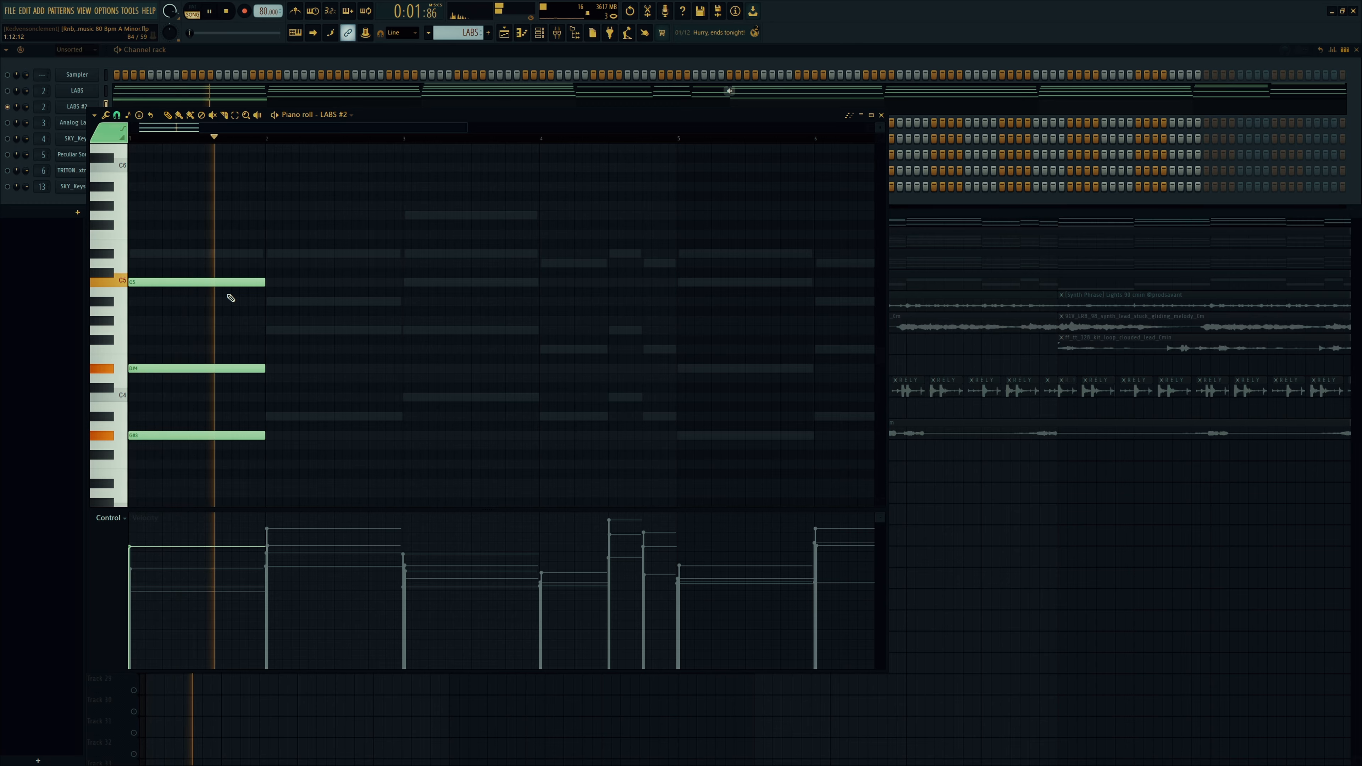
key("space")
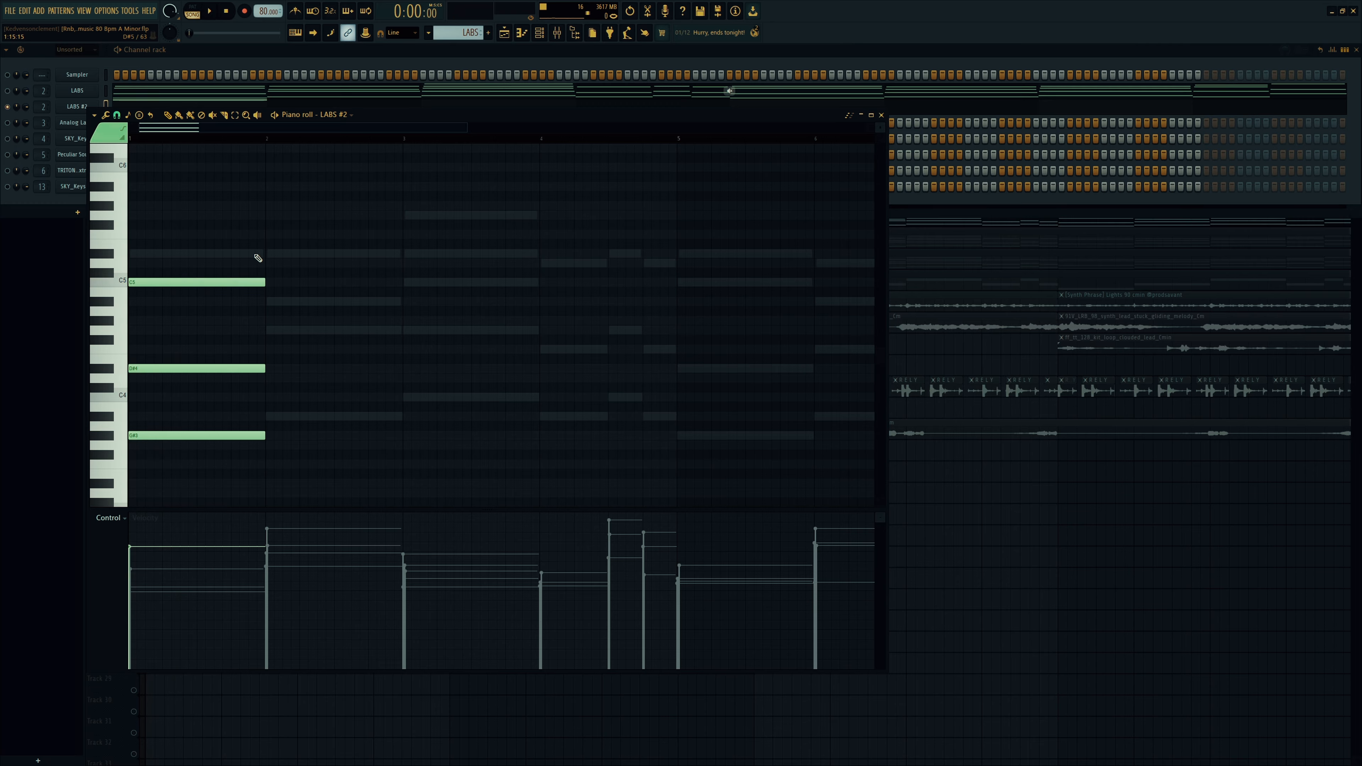
left_click_drag(257, 255, 31, 249)
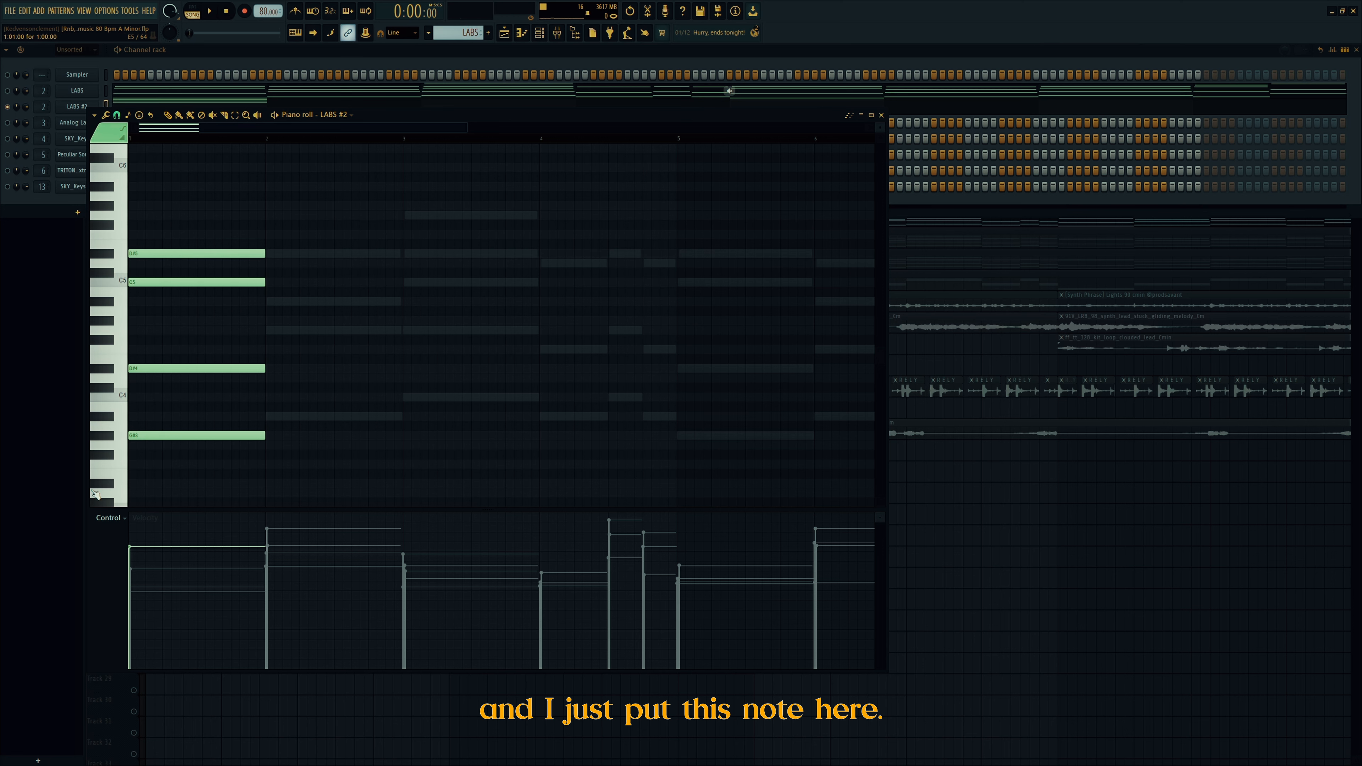
key("space")
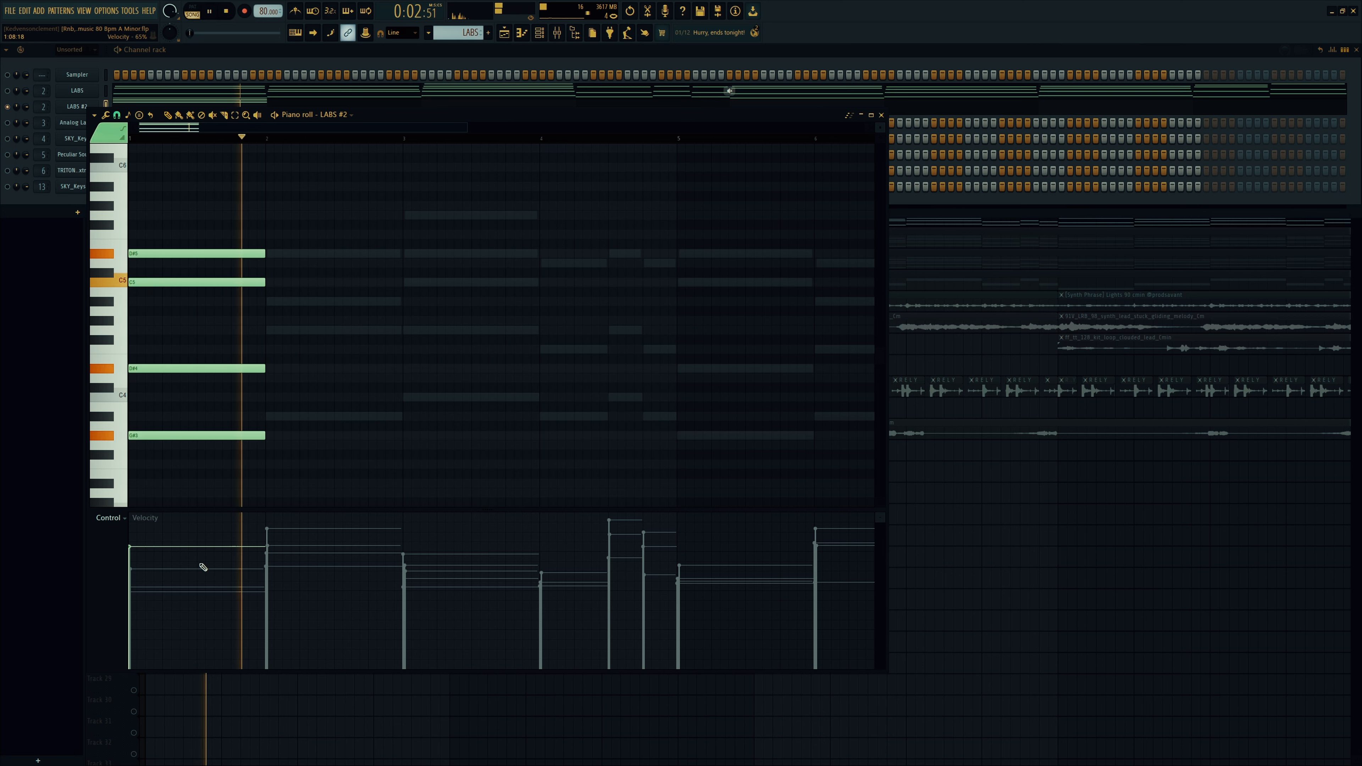
key("space")
Step: Draw a bar-2 chord of A#3, D4 and G4 notes
left_click(271, 417)
left_click(270, 377)
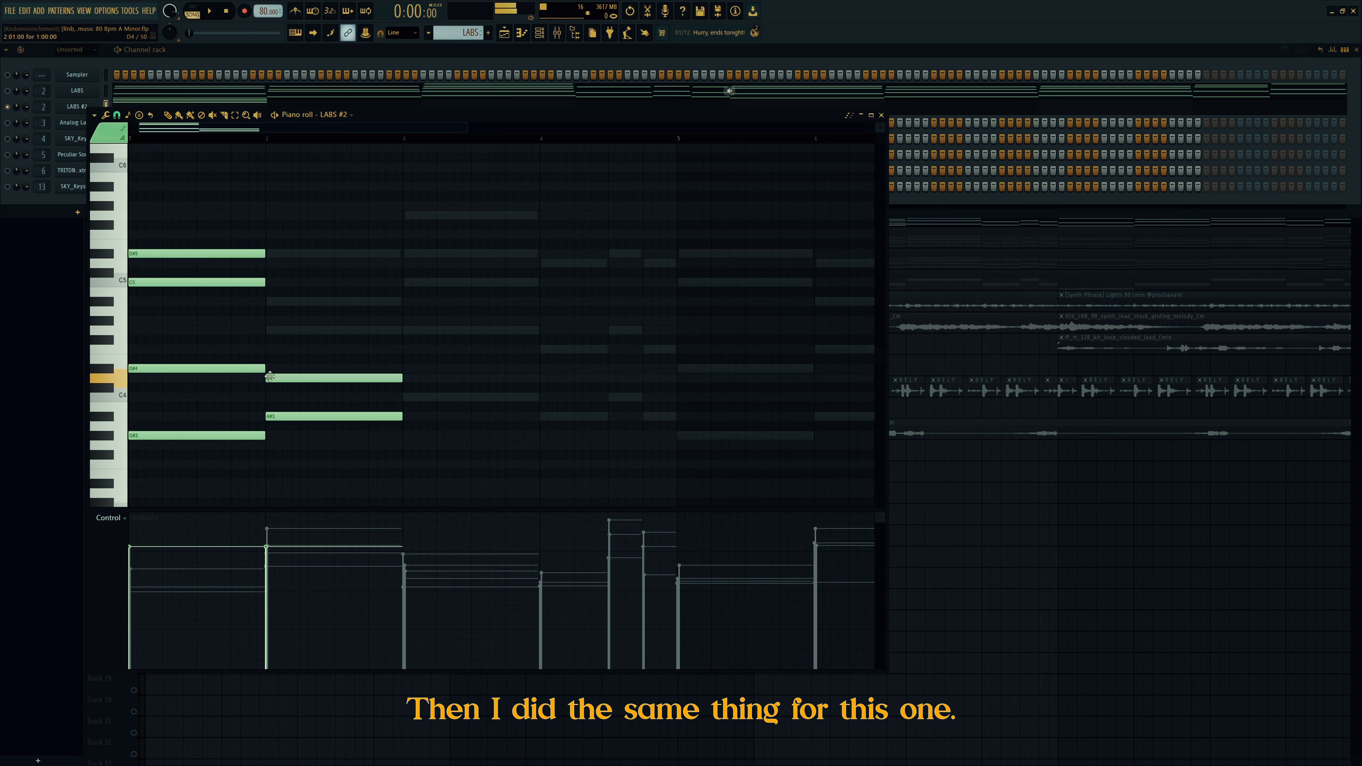
left_click(271, 330)
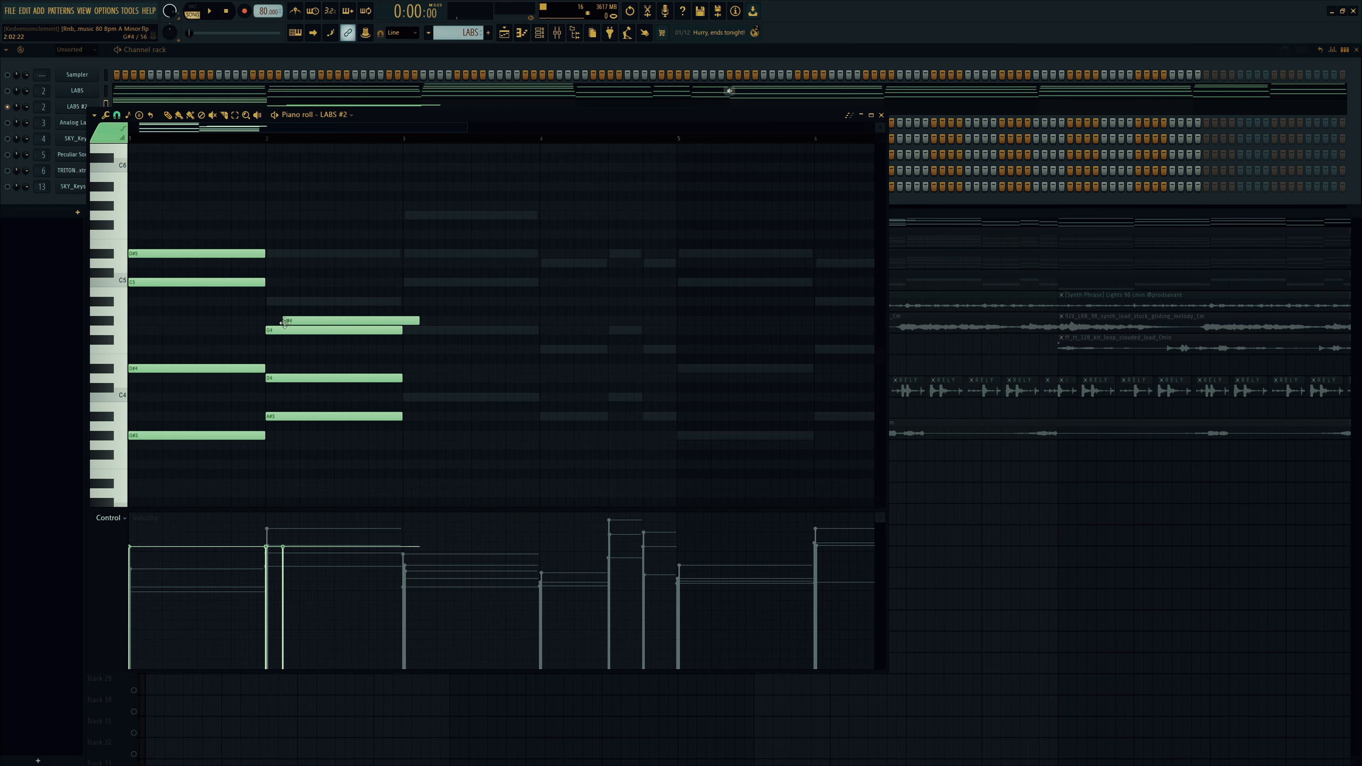
left_click_drag(291, 331, 292, 351)
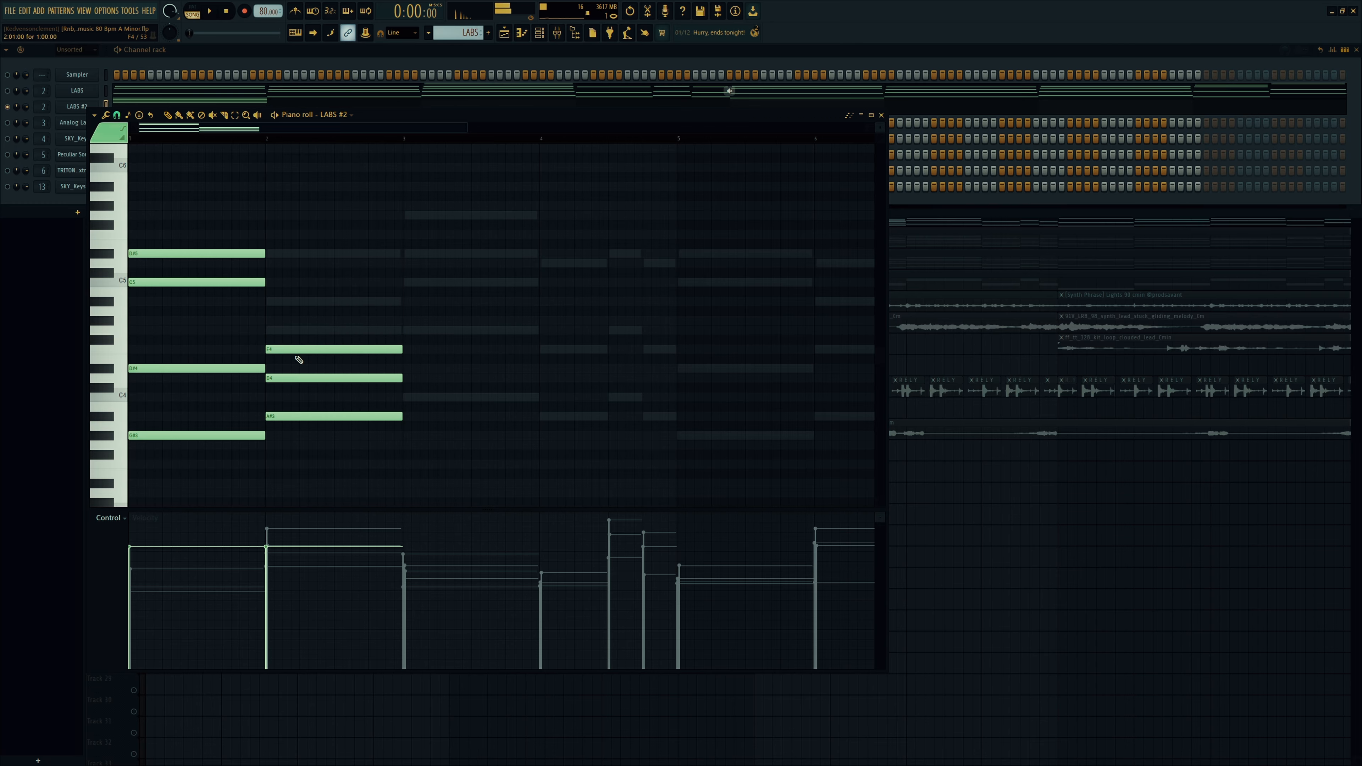
left_click(295, 379, "ctrl")
key("ctrl+Up")
key("ctrl+Down")
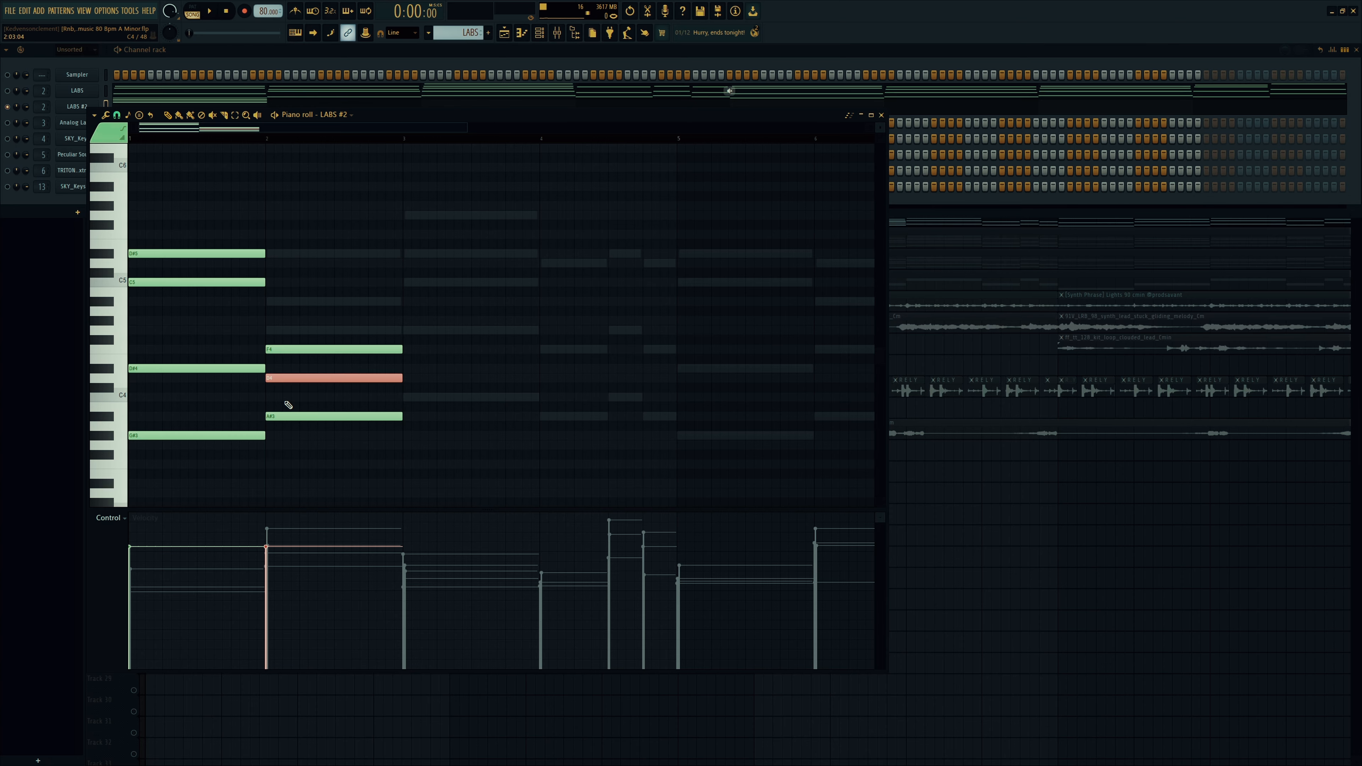
right_click(315, 319)
mouse_move(312, 350)
left_mouse_down()
mouse_move(307, 316)
mouse_move(308, 330)
left_mouse_up()
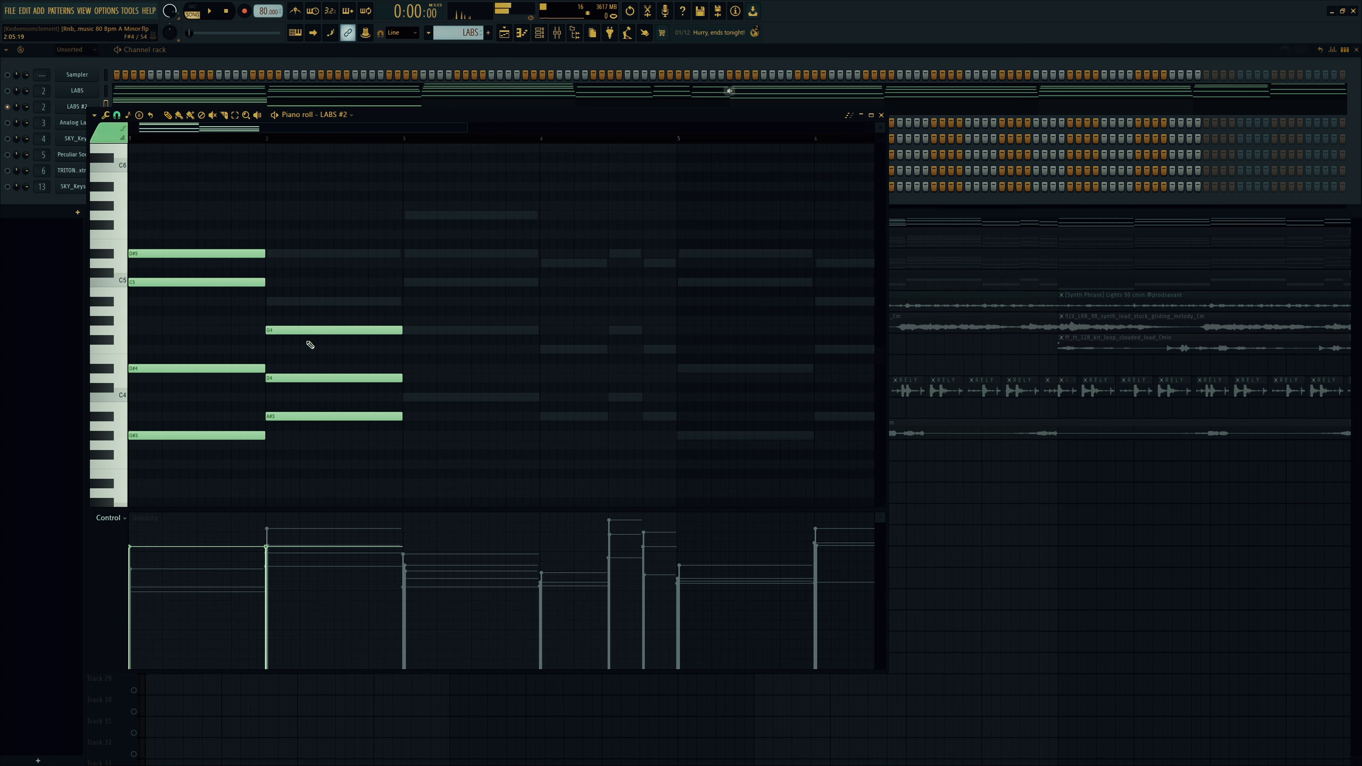
Step: Revoice bar 2: raise D4 to D#5, add A#4, and move G4 to the bar start
left_click(301, 378, "ctrl")
key("ctrl+Up")
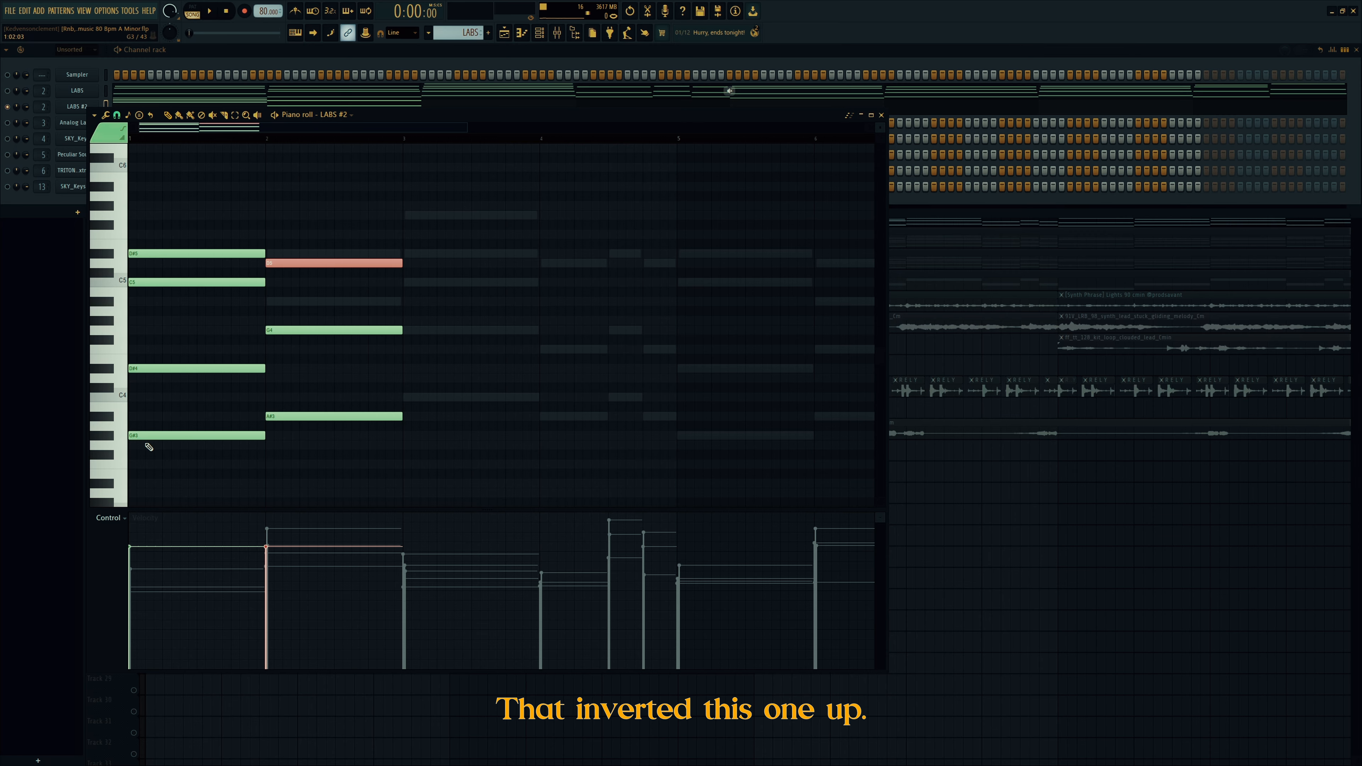
left_click(292, 414)
key("space")
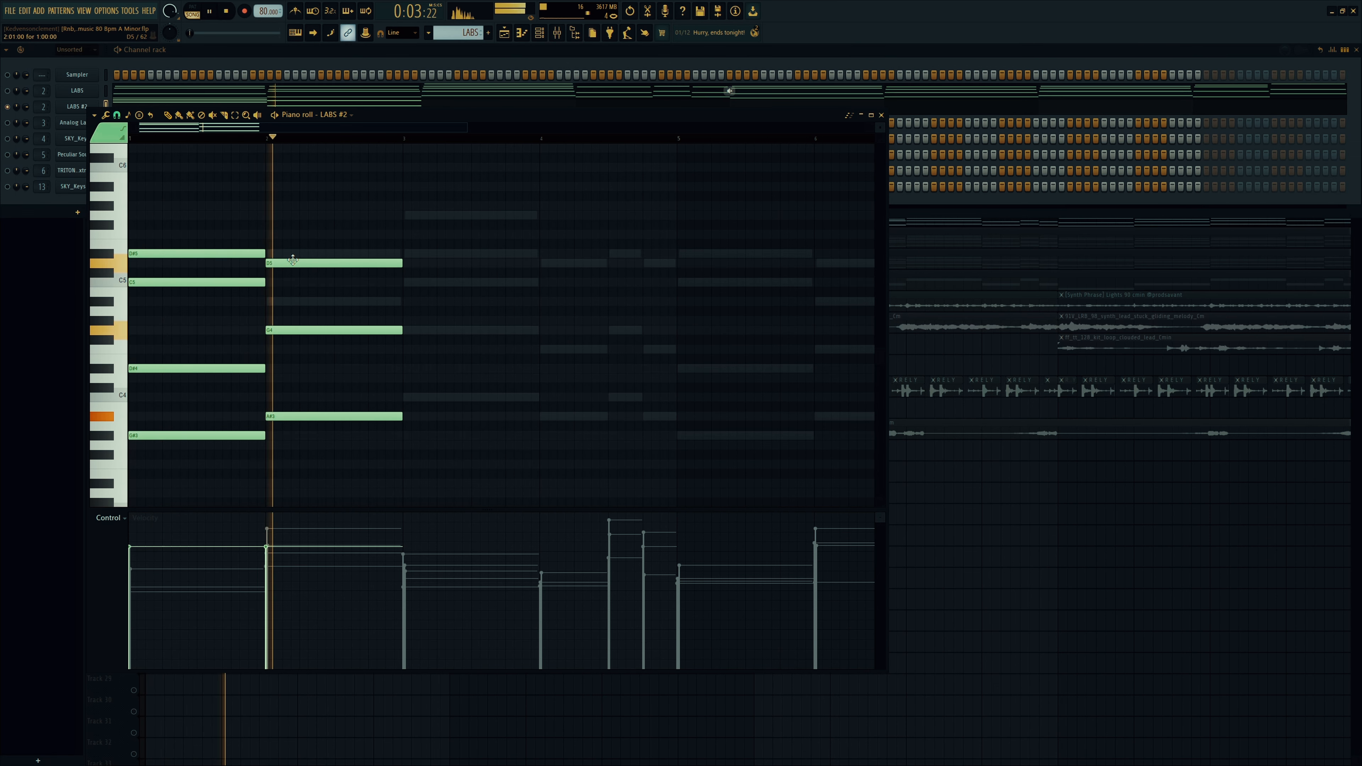
key("space")
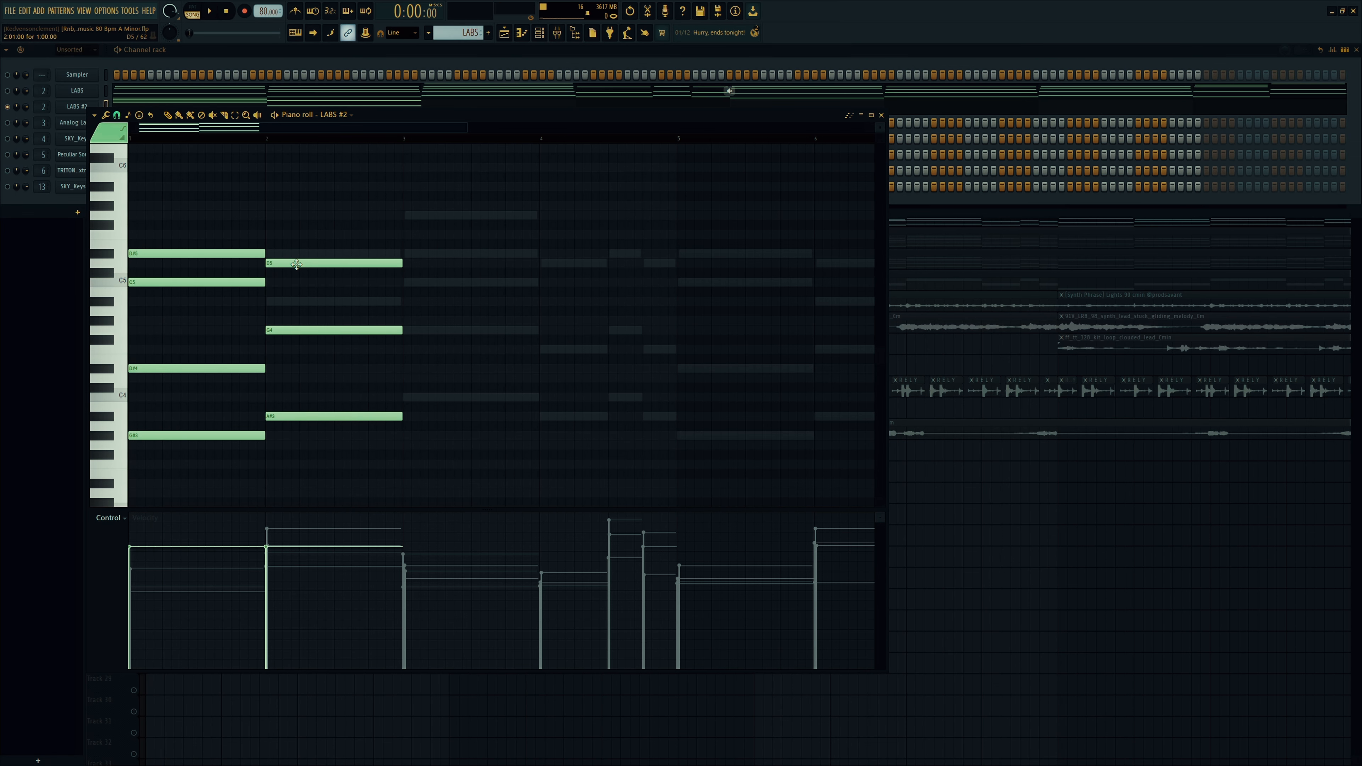
left_click_drag(296, 259, 295, 250)
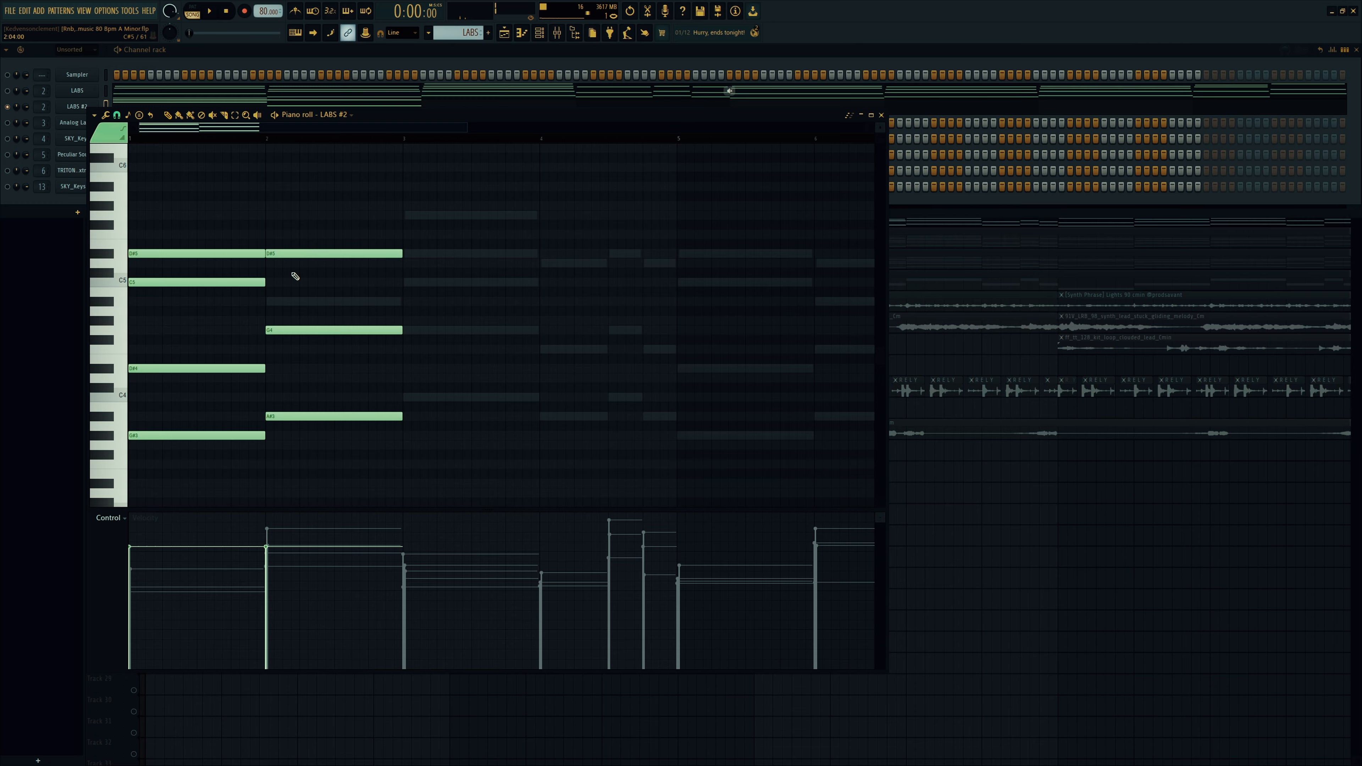
left_click_drag(286, 302, 270, 300)
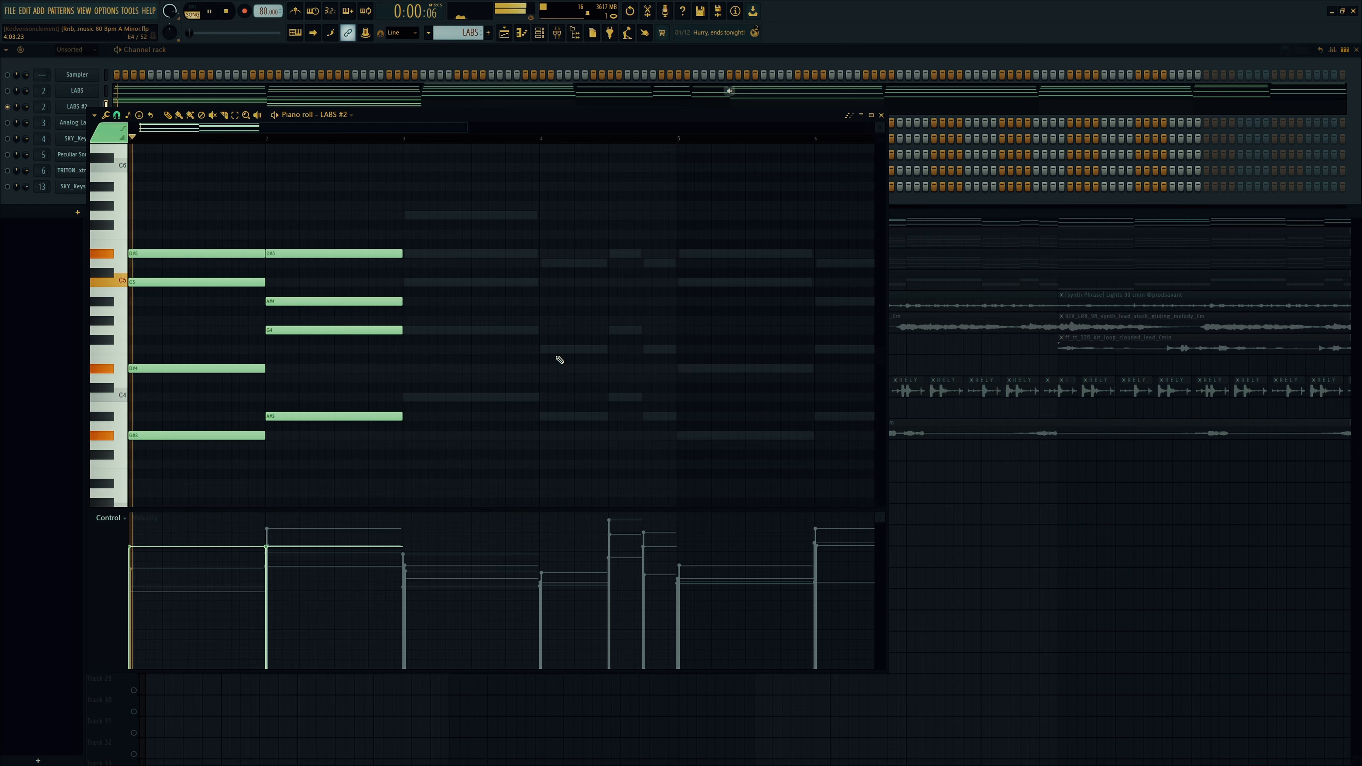
key("space")
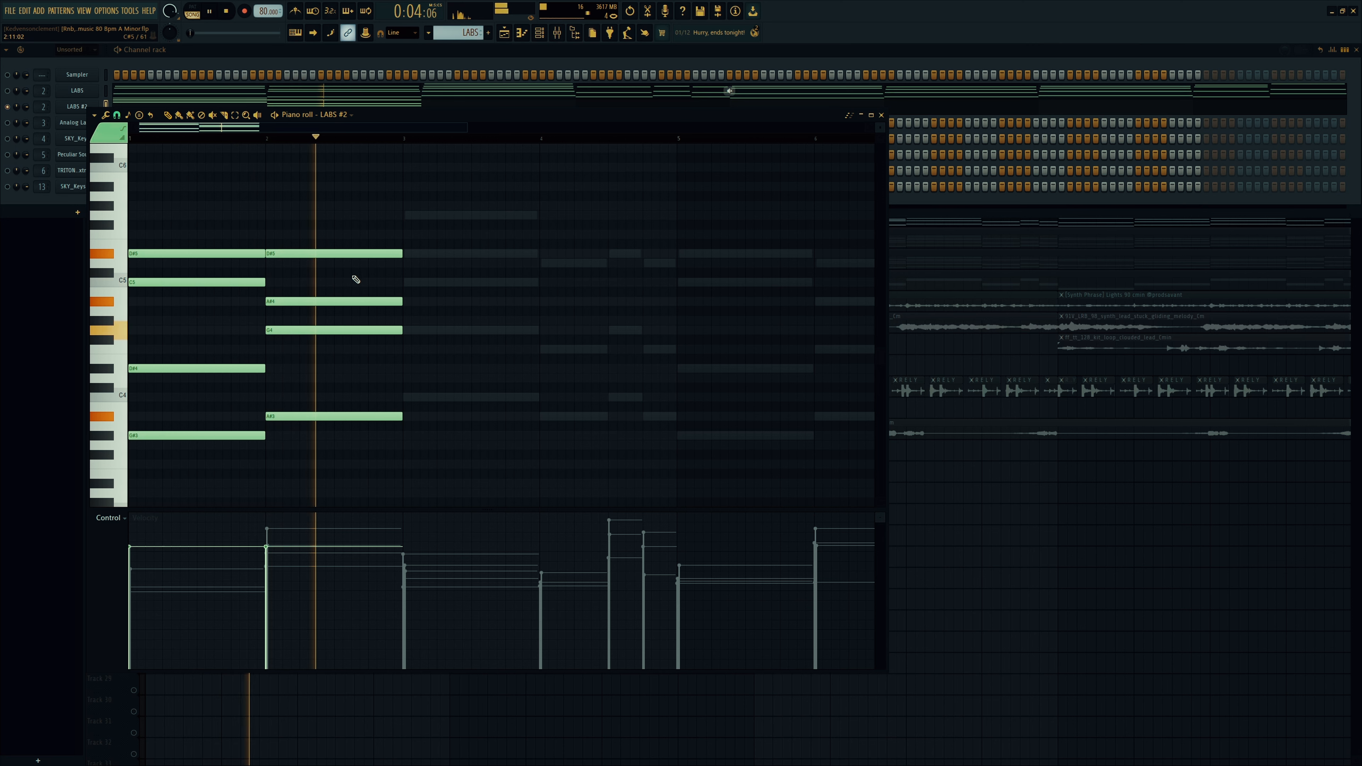
key("space")
right_click(366, 331)
left_click_drag(322, 321, 265, 334)
Step: Build the bar-3 chord from C4, G4, D#5, C5 and G5 notes
left_click(397, 396)
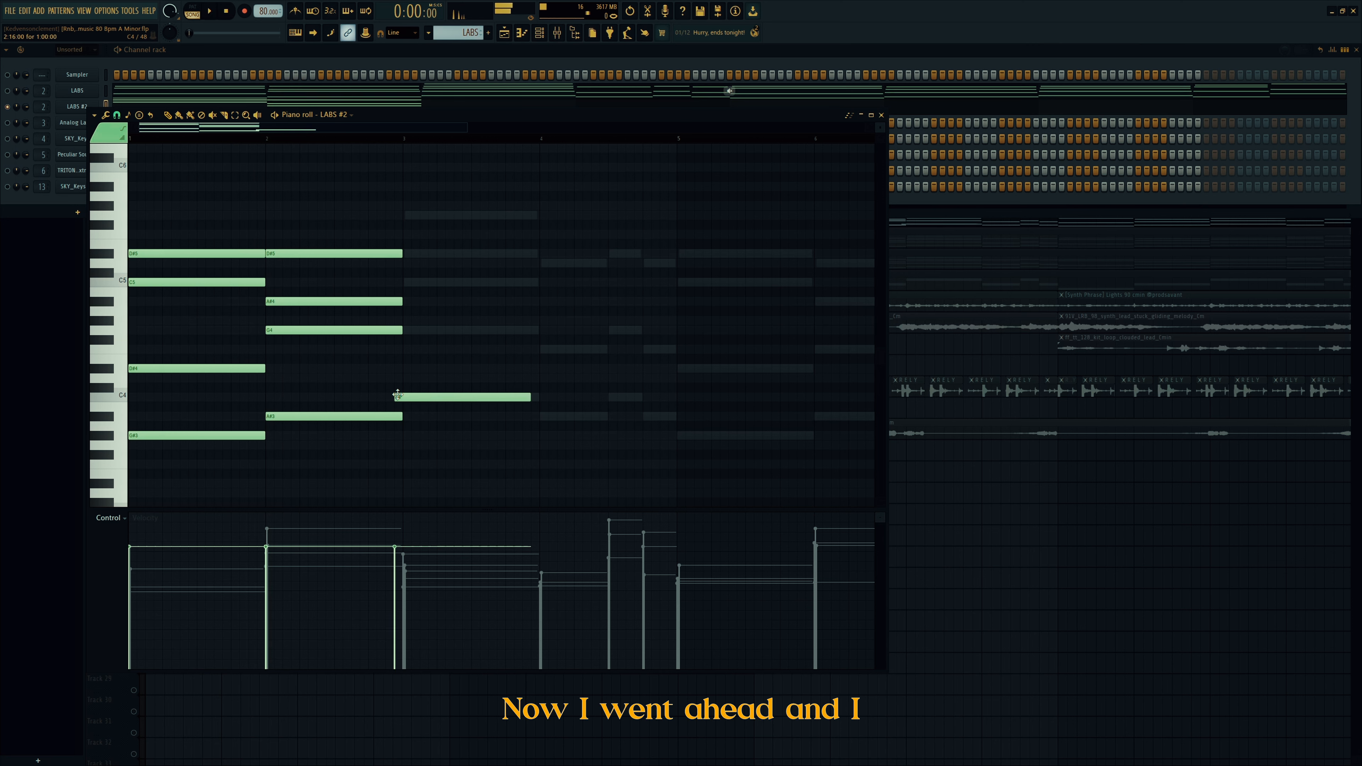
left_click_drag(417, 348, 411, 330)
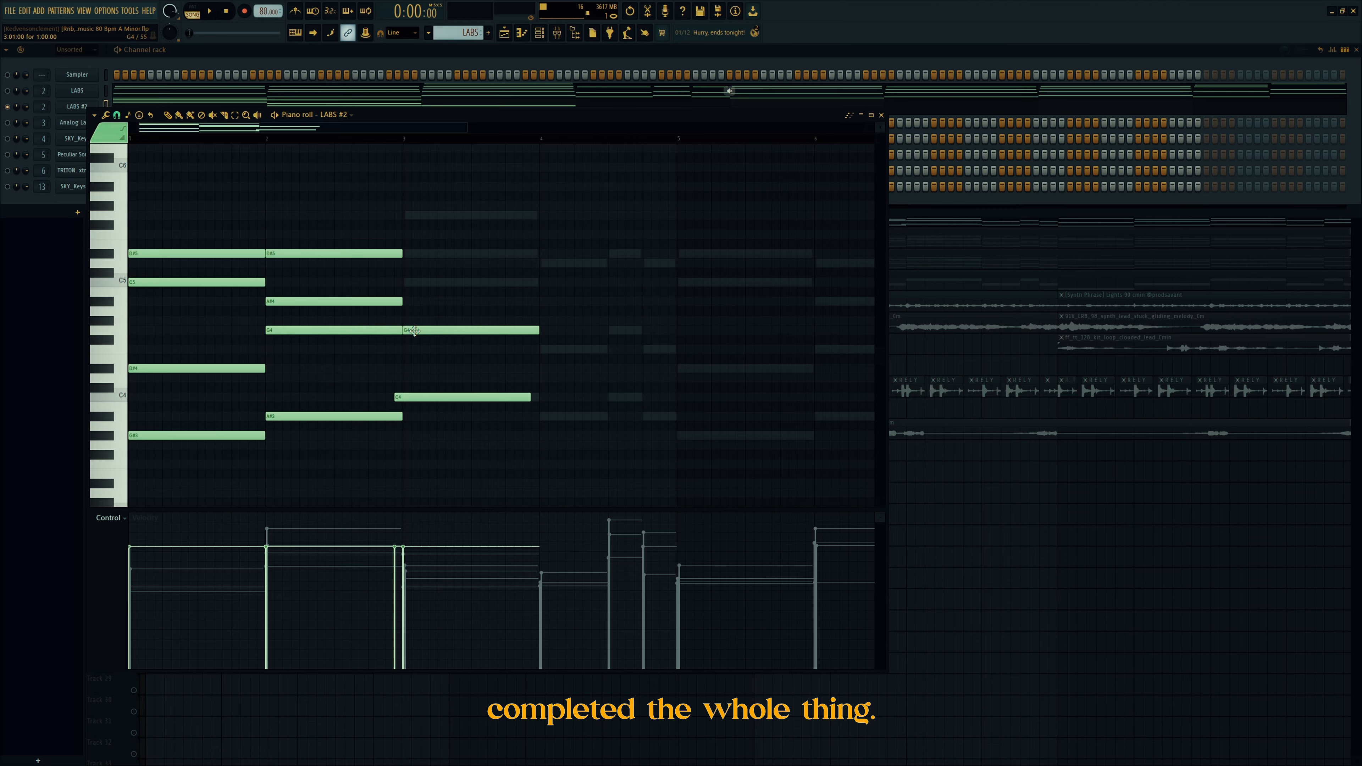
left_click_drag(414, 400, 422, 400)
left_click(404, 282)
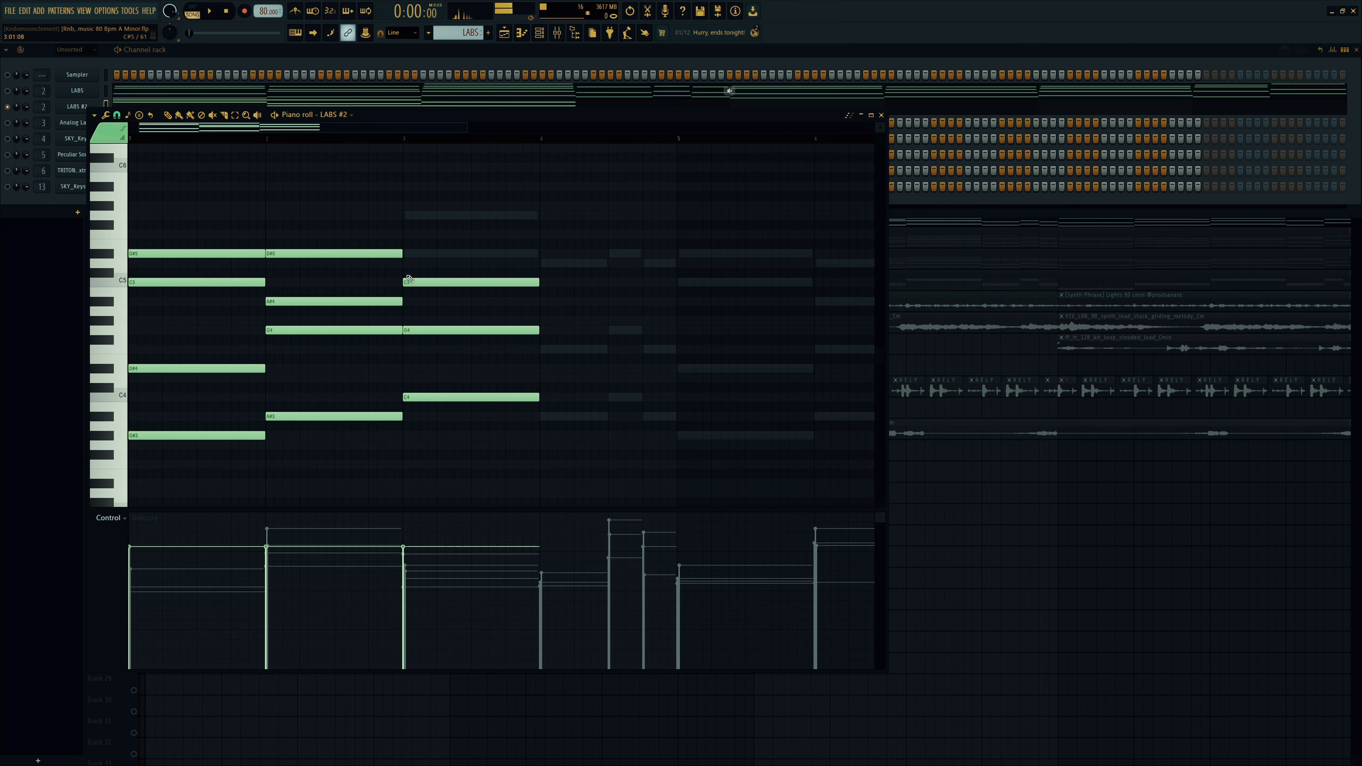
right_click(416, 281)
left_click(414, 368)
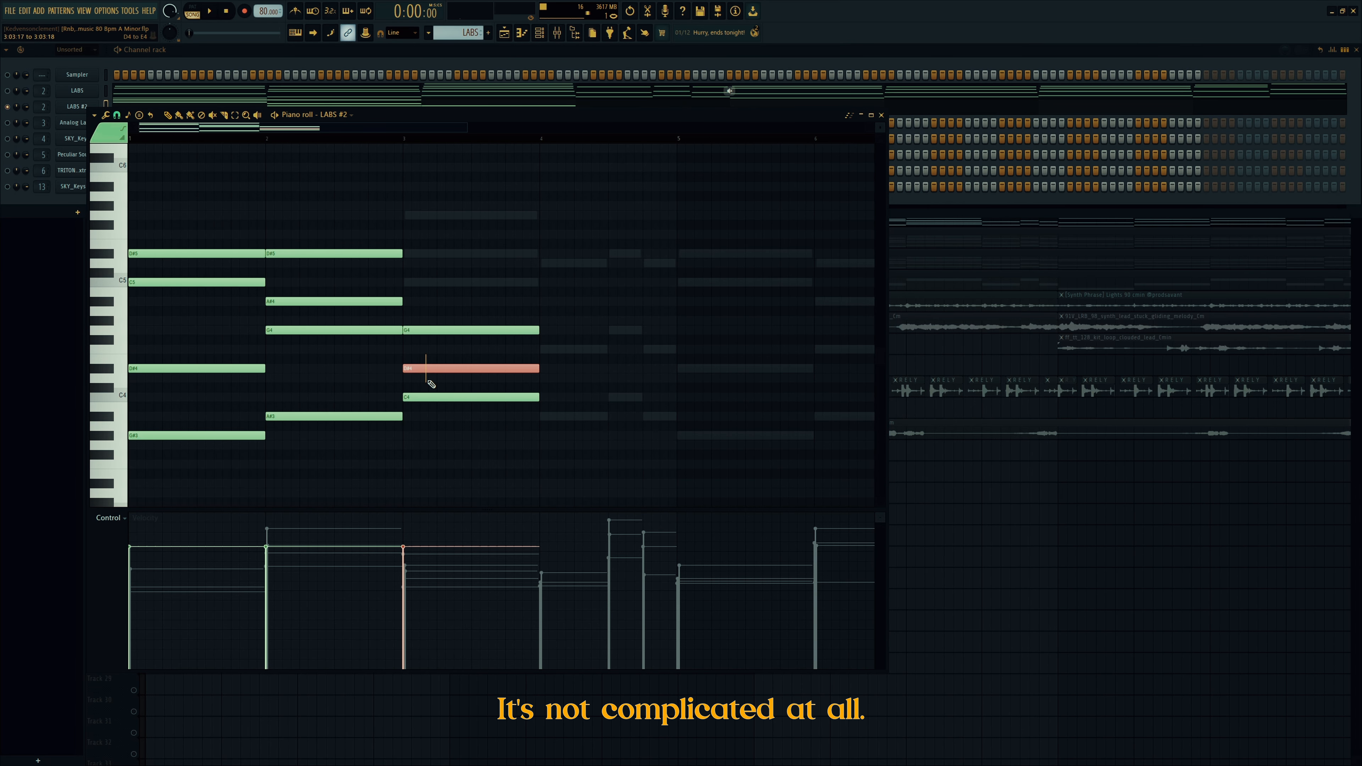
key("ctrl+Up")
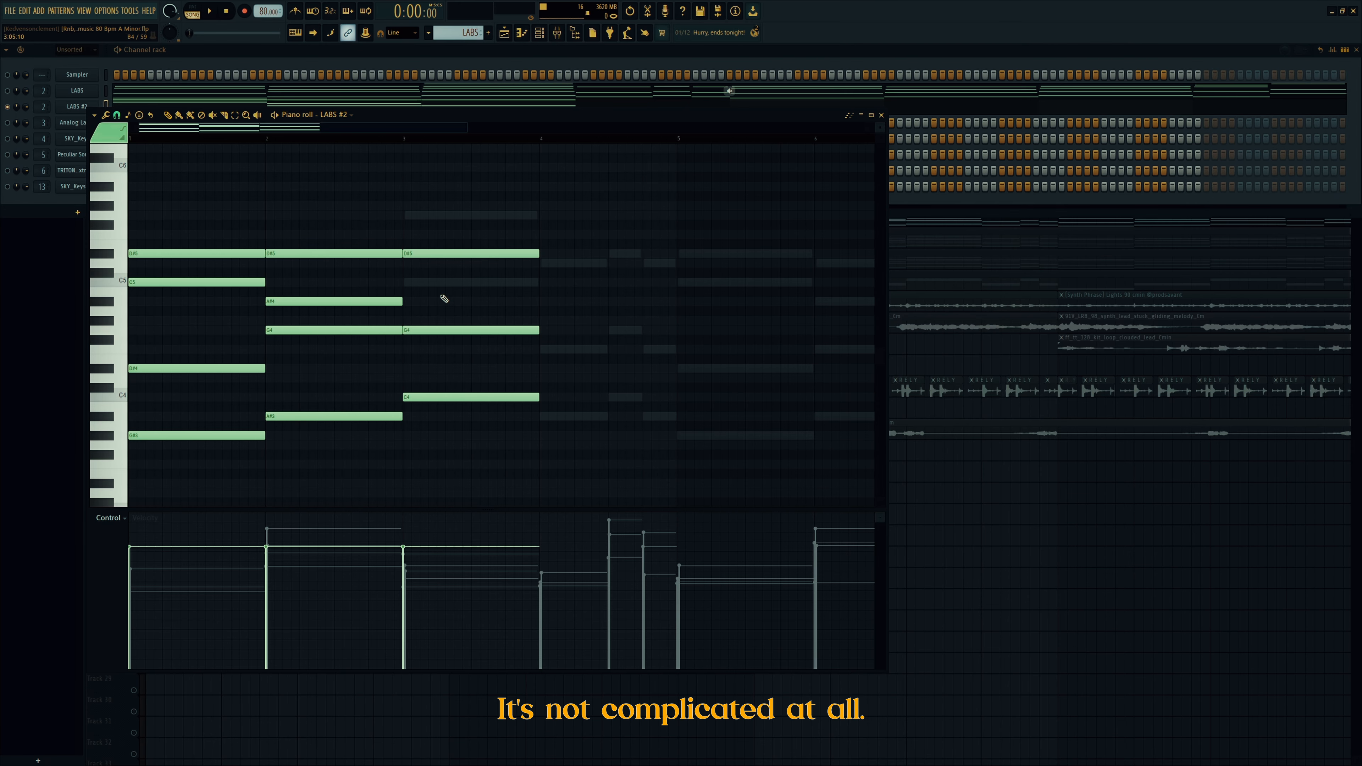
left_click(405, 273)
left_click_drag(403, 278, 403, 283)
left_click(411, 215)
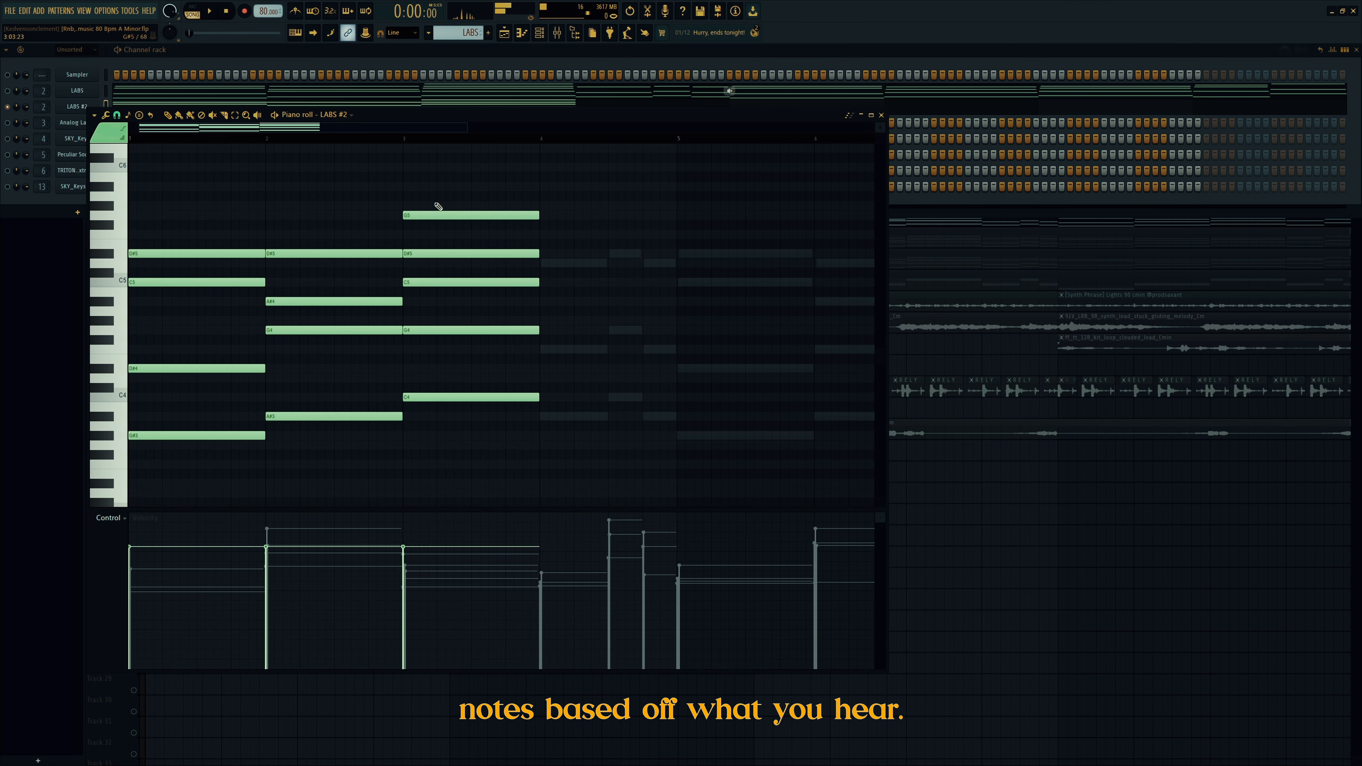
left_click(360, 148)
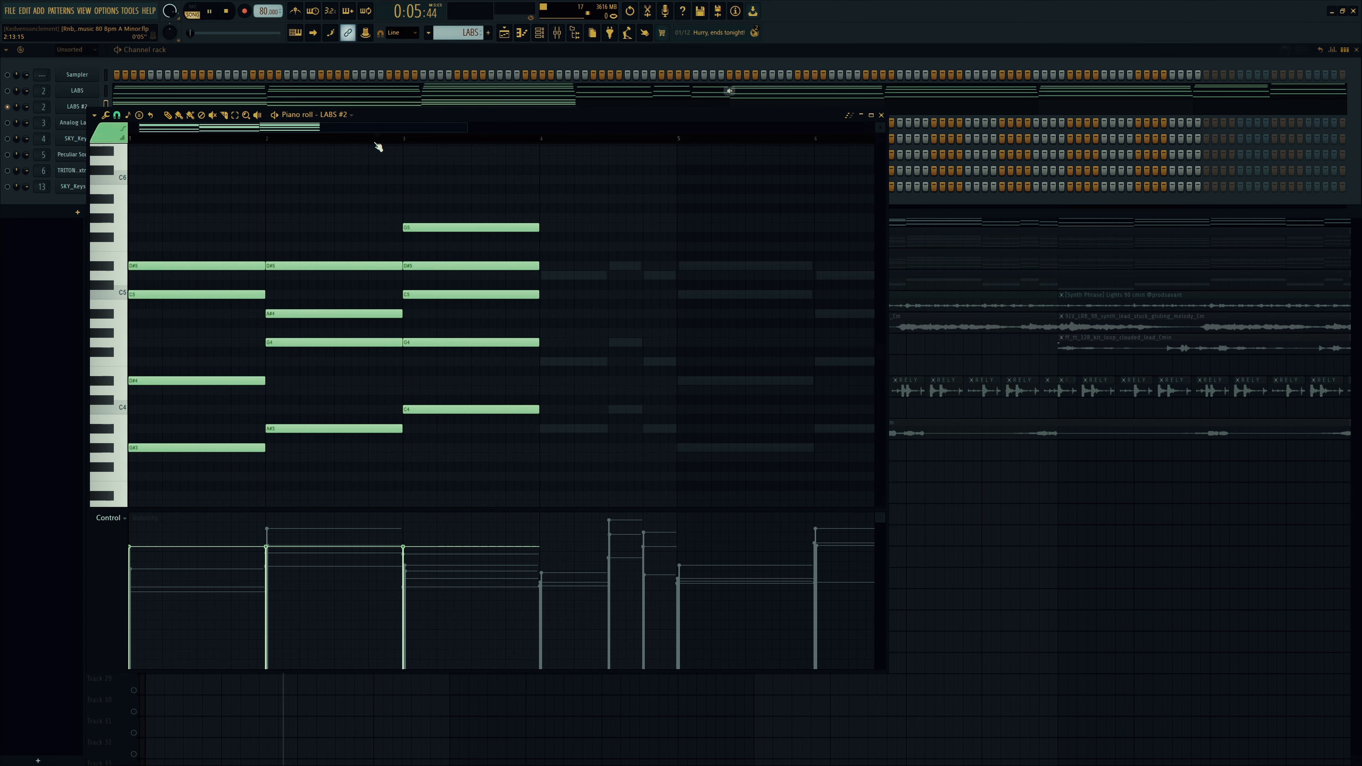
key("space")
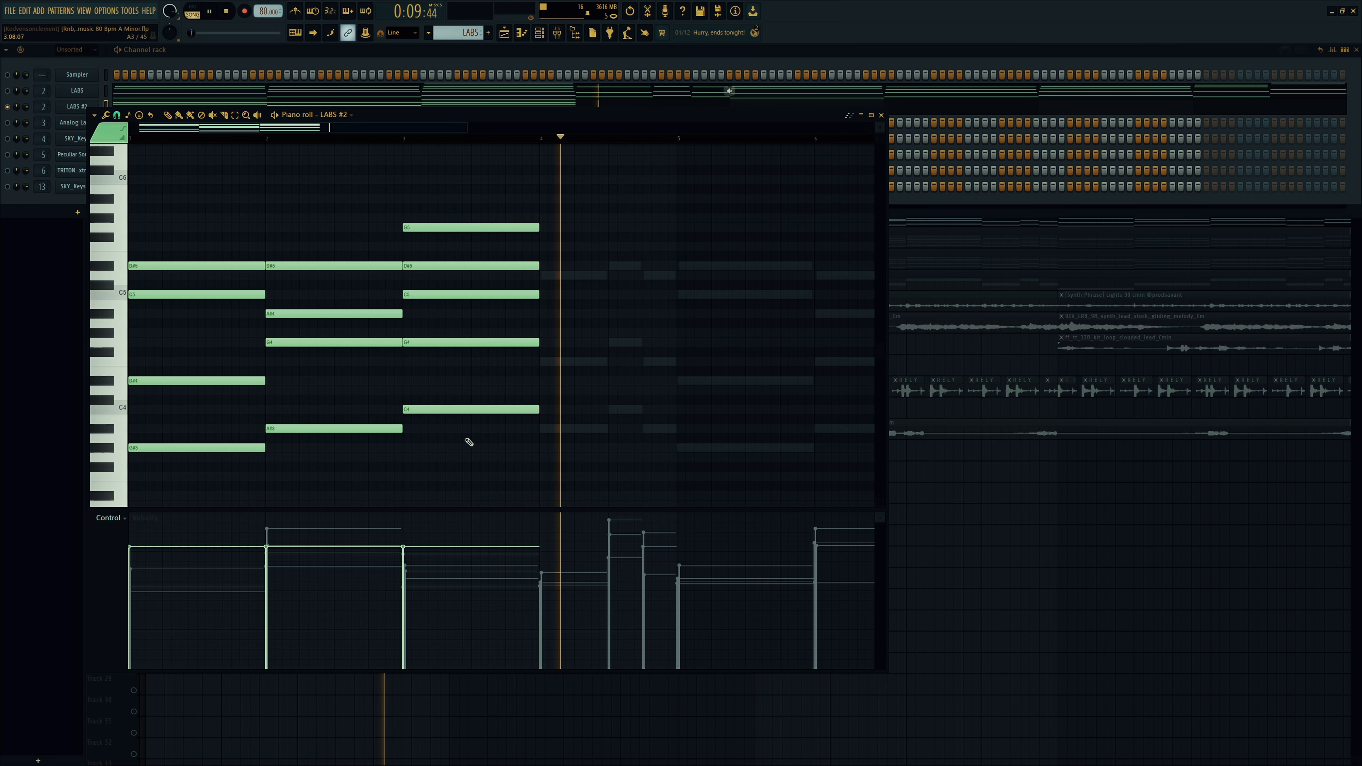
key("space")
Step: Copy the chord into bar 4 and lower its G4 to F4
left_click_drag(371, 475, 583, 279)
key("ctrl+d")
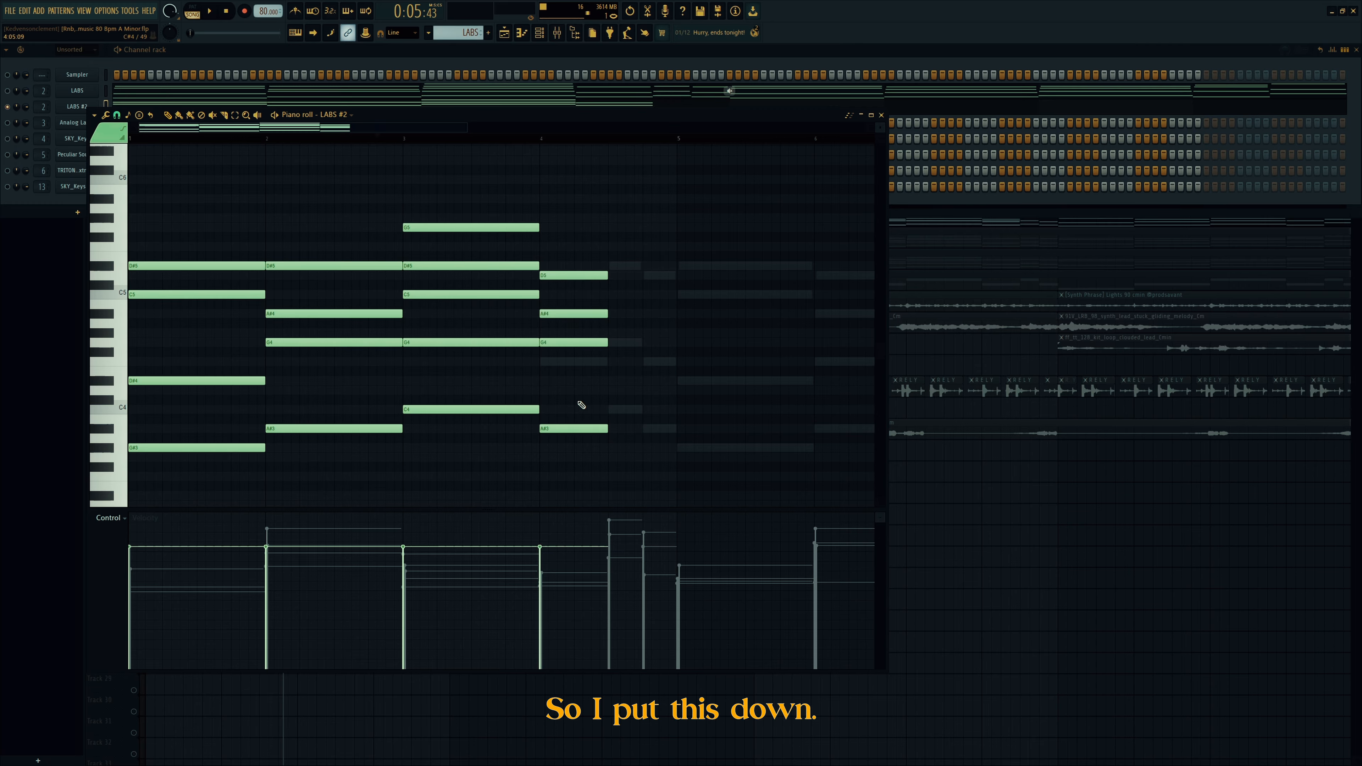
left_click_drag(569, 346, 570, 369)
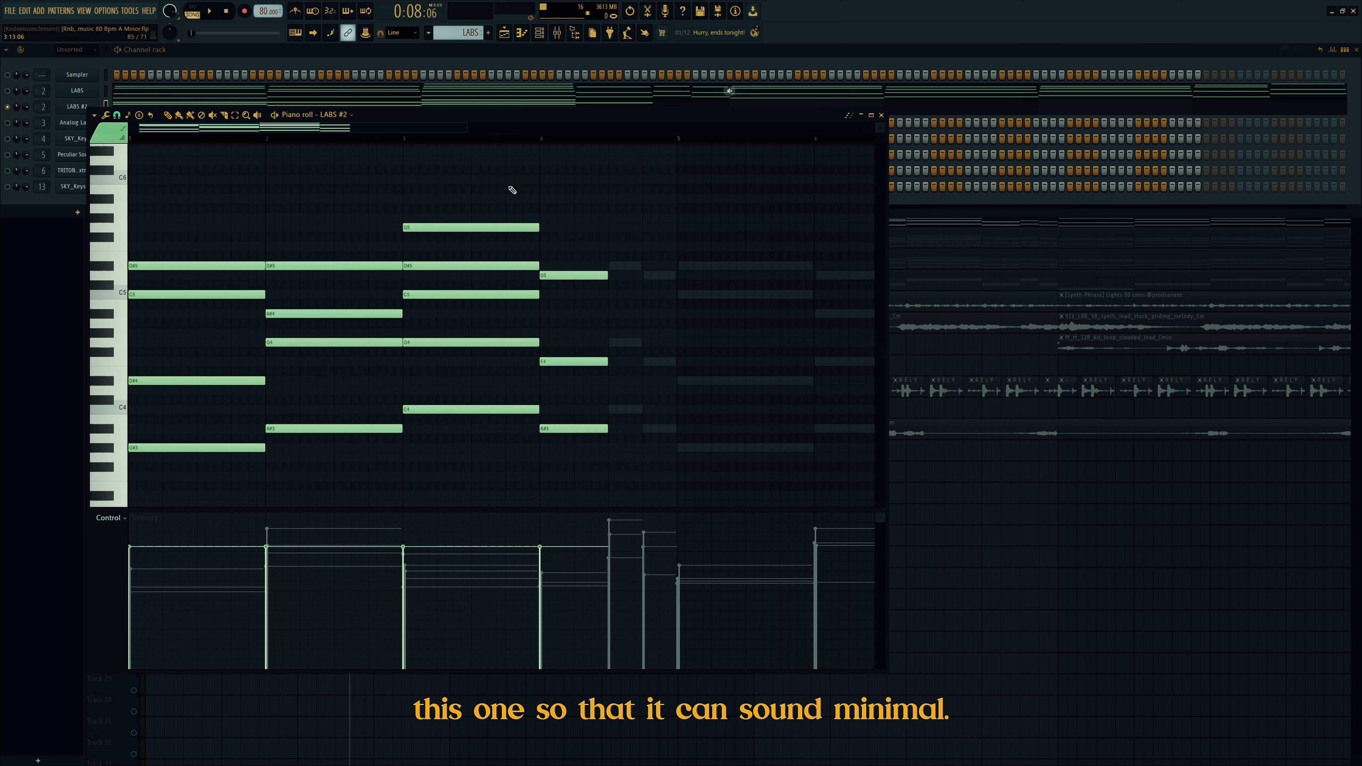
key("space")
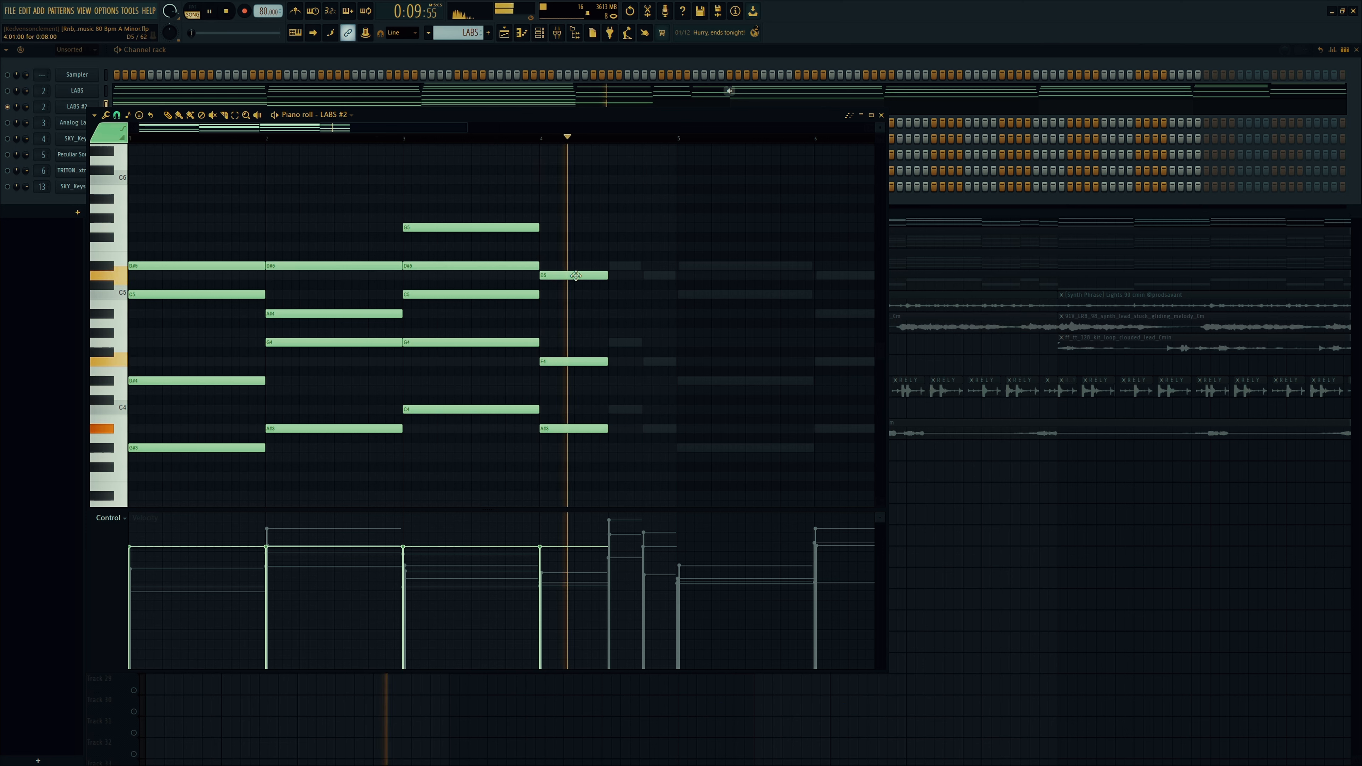
key("space")
Step: Add bar-4 passing notes: D5, F4, A#3 duplicated two semitones up, and copied D5/F4
left_click_drag(617, 456, 594, 284)
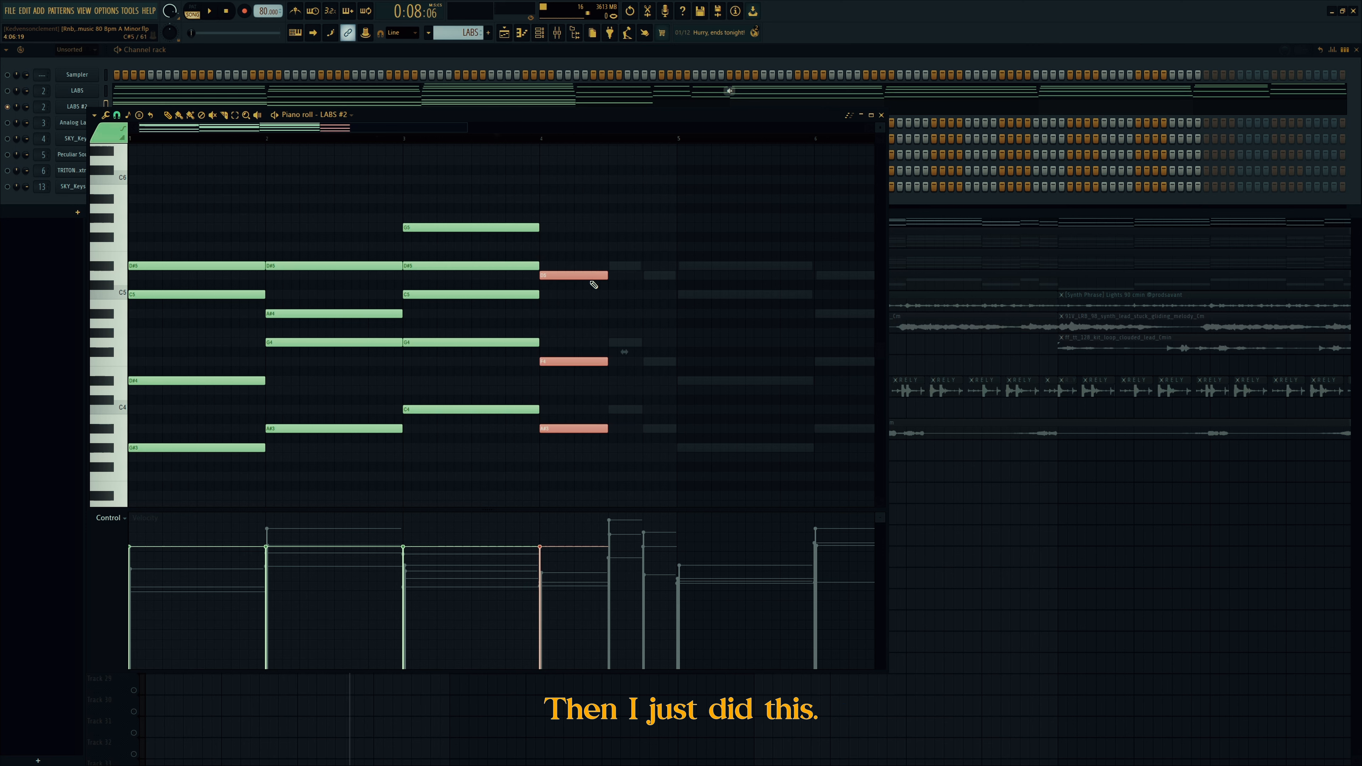
key("ctrl+b")
key("Up")
key("Up")
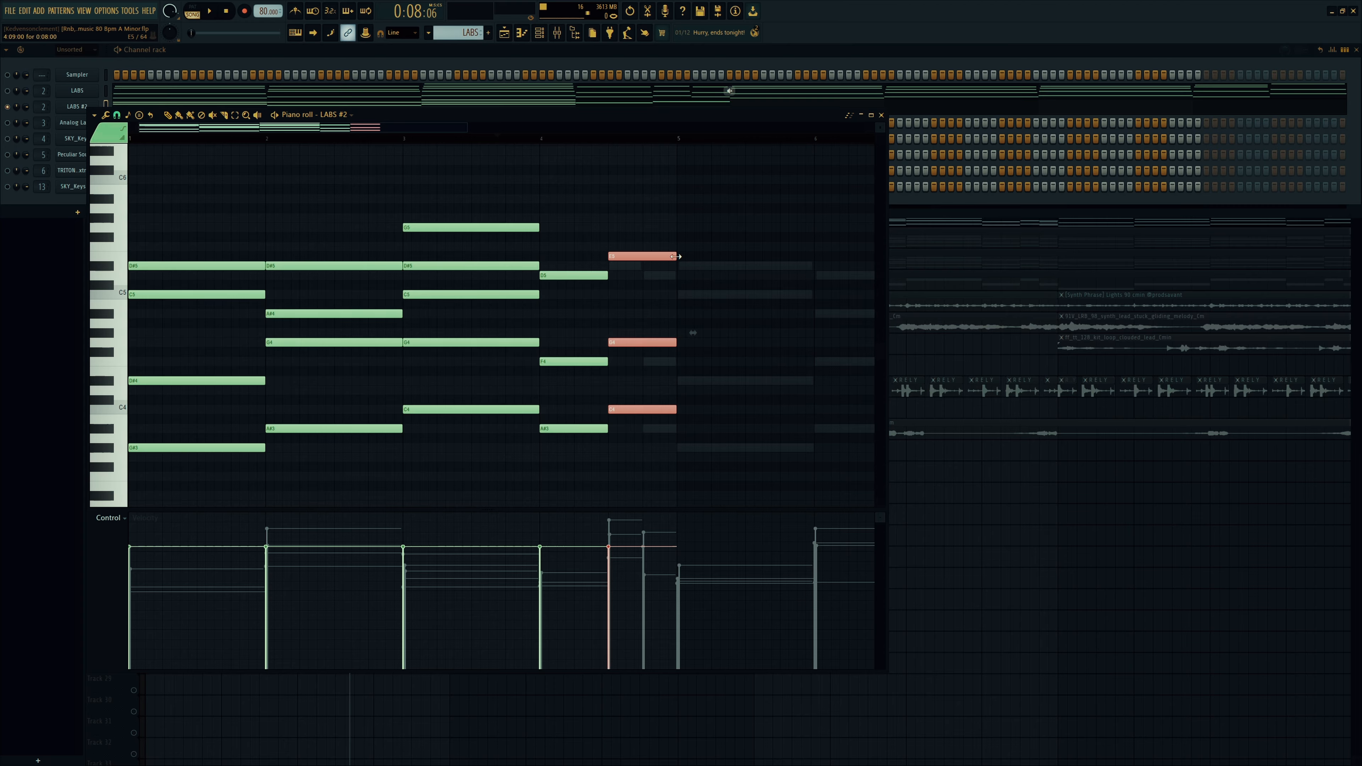
left_click(659, 264, "ctrl")
left_click_drag(635, 256, 637, 267)
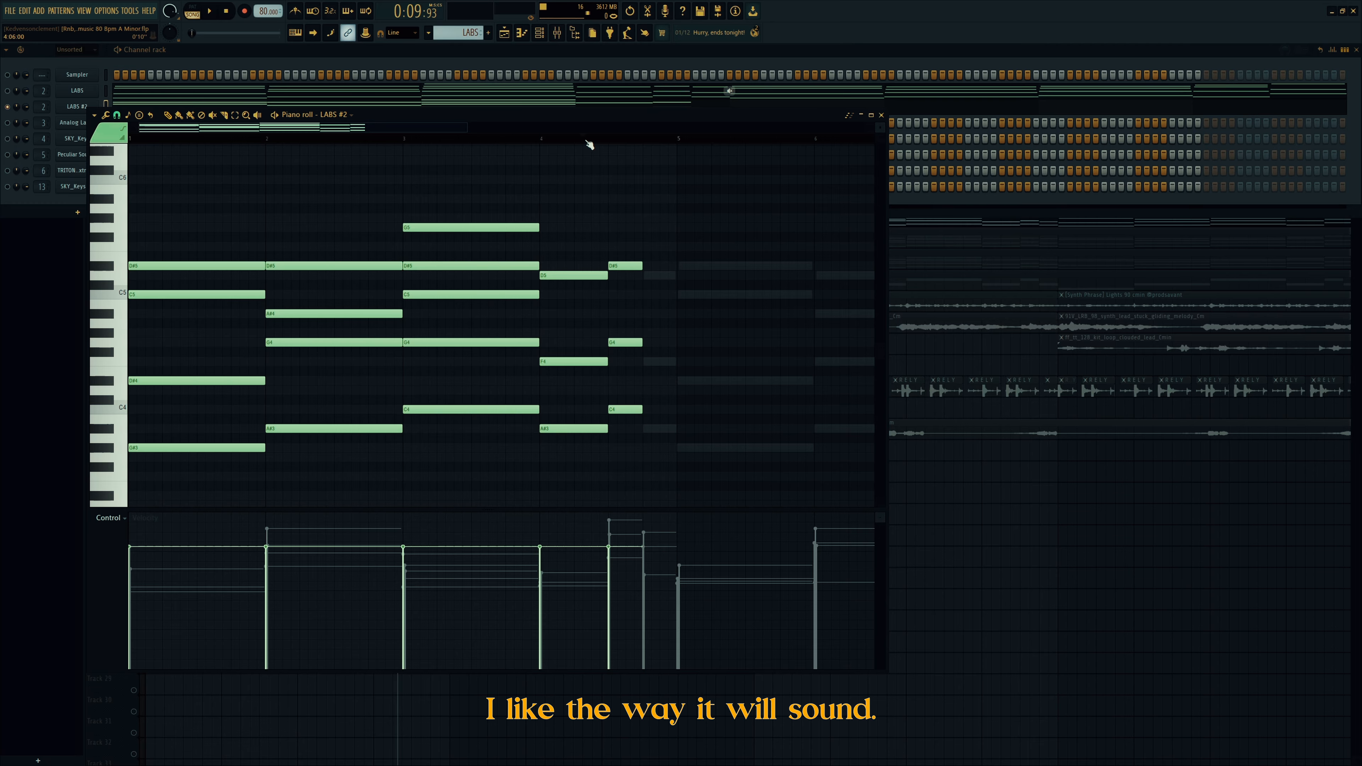
left_click_drag(578, 243, 596, 376, "ctrl")
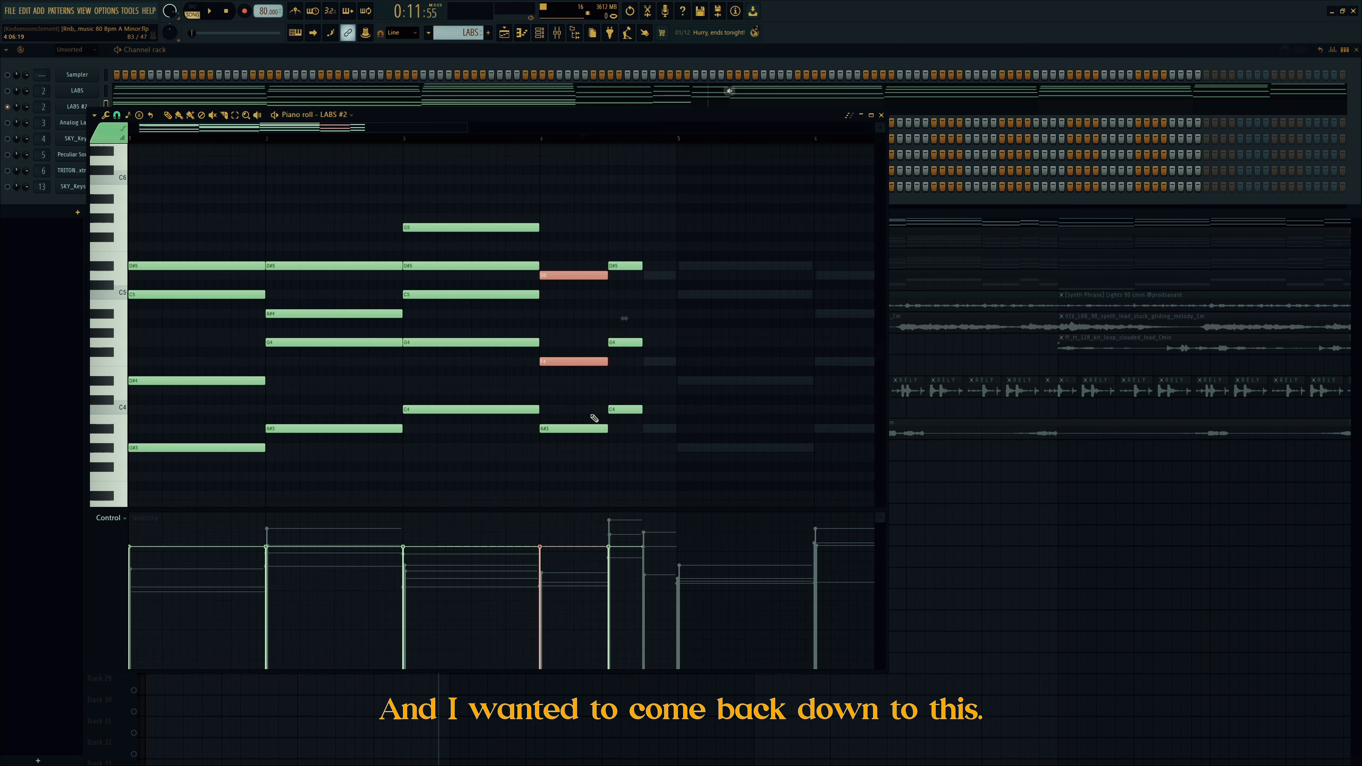
left_click_drag(590, 429, 681, 432, "shift")
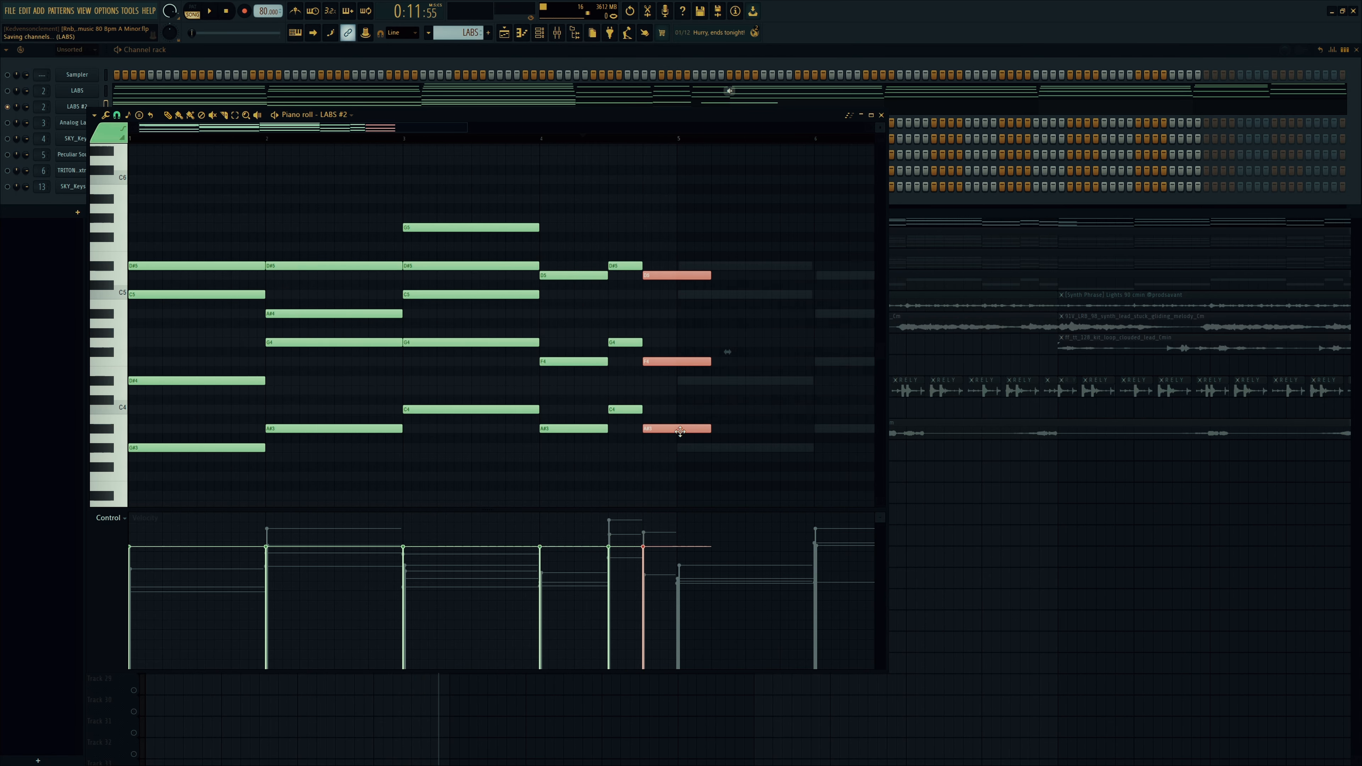
left_click(692, 421, "ctrl")
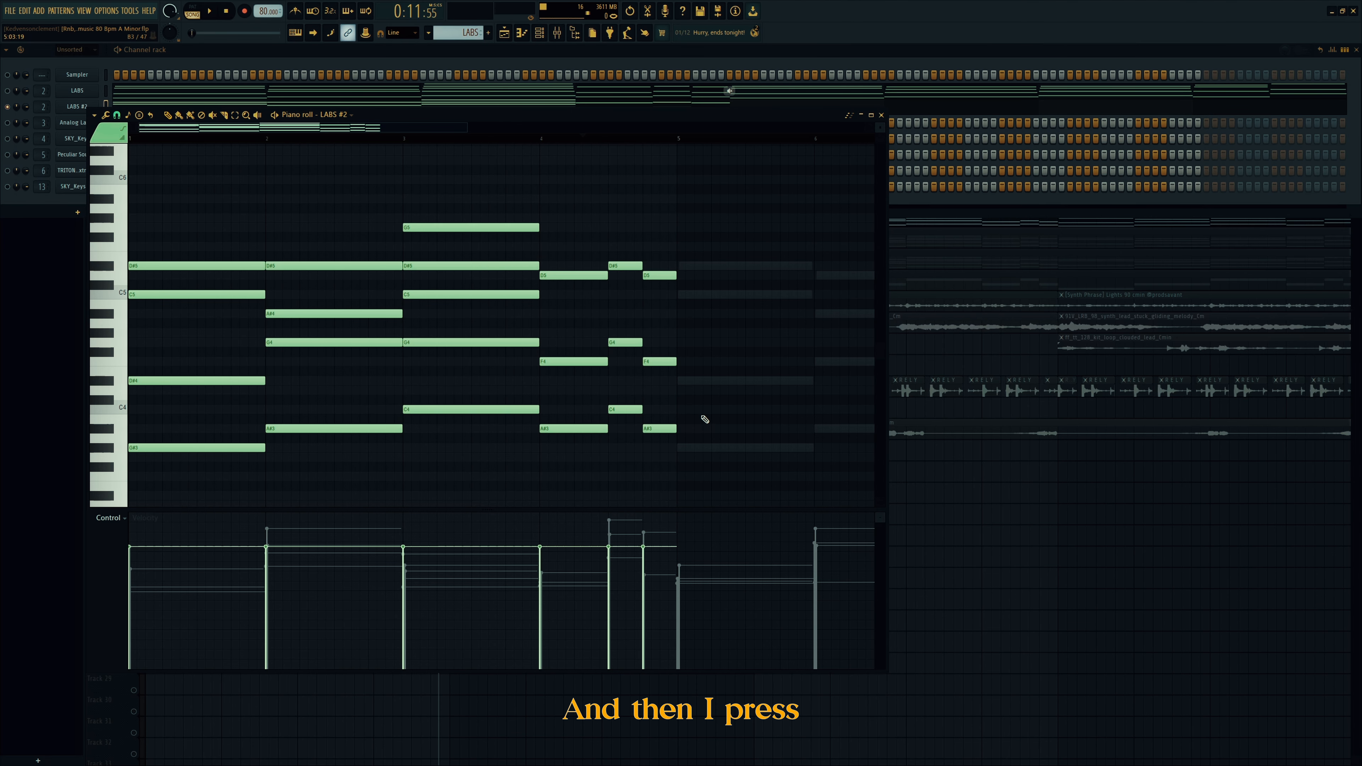
Step: Duplicate the whole pattern into bars 5–8 and close the piano roll
key("ctrl+b")
left_click(374, 219, "ctrl")
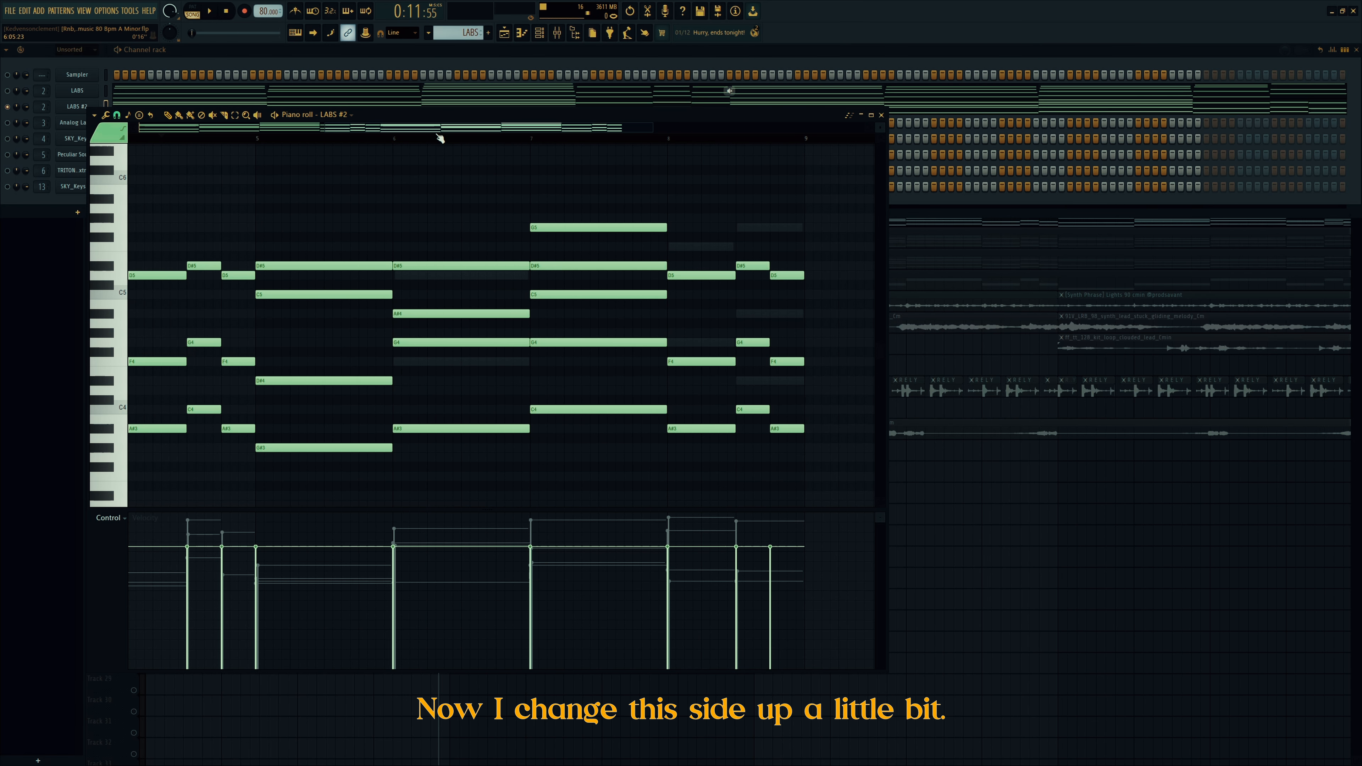
left_click_drag(412, 130, 213, 129)
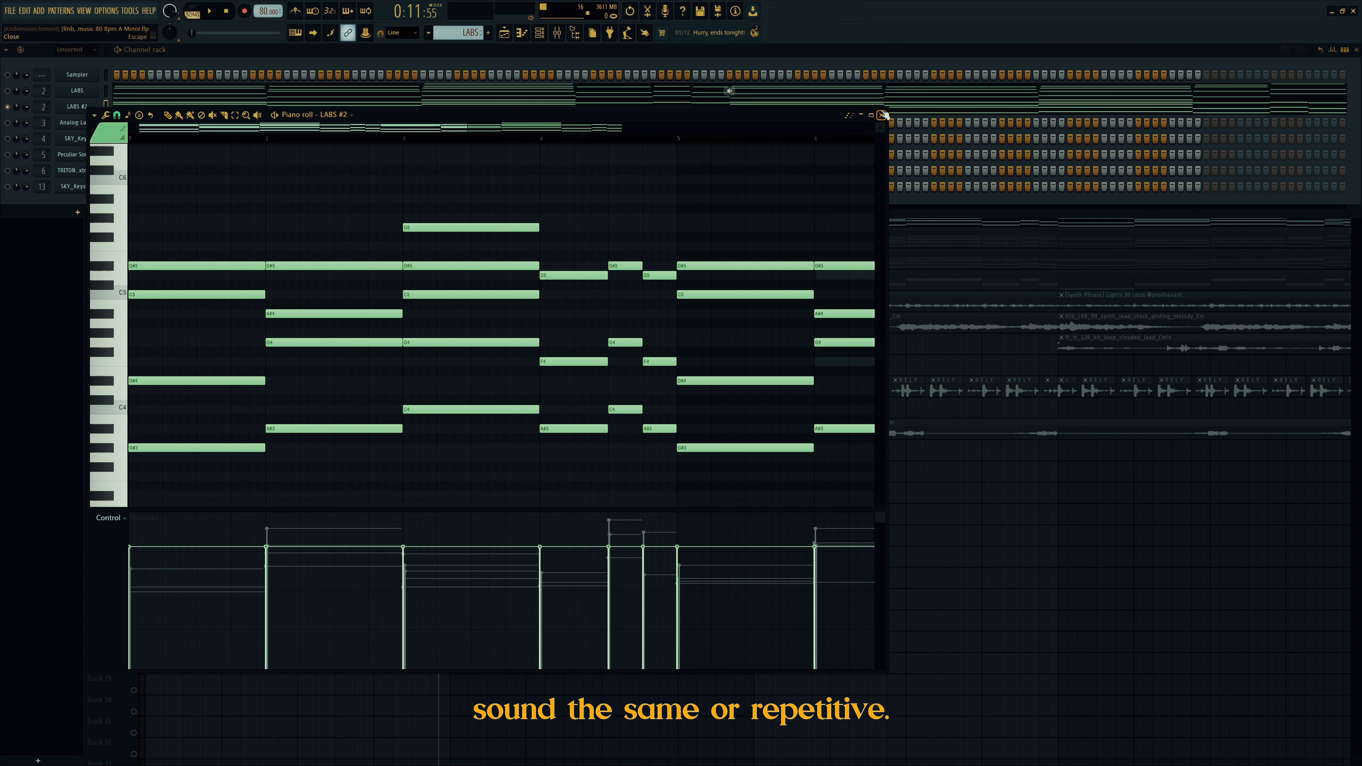
left_click(882, 115)
Step: Cut the LABS #2 notes and solo Track 8's Analog Lab V clips from the song start
right_click(96, 105)
left_click(210, 105)
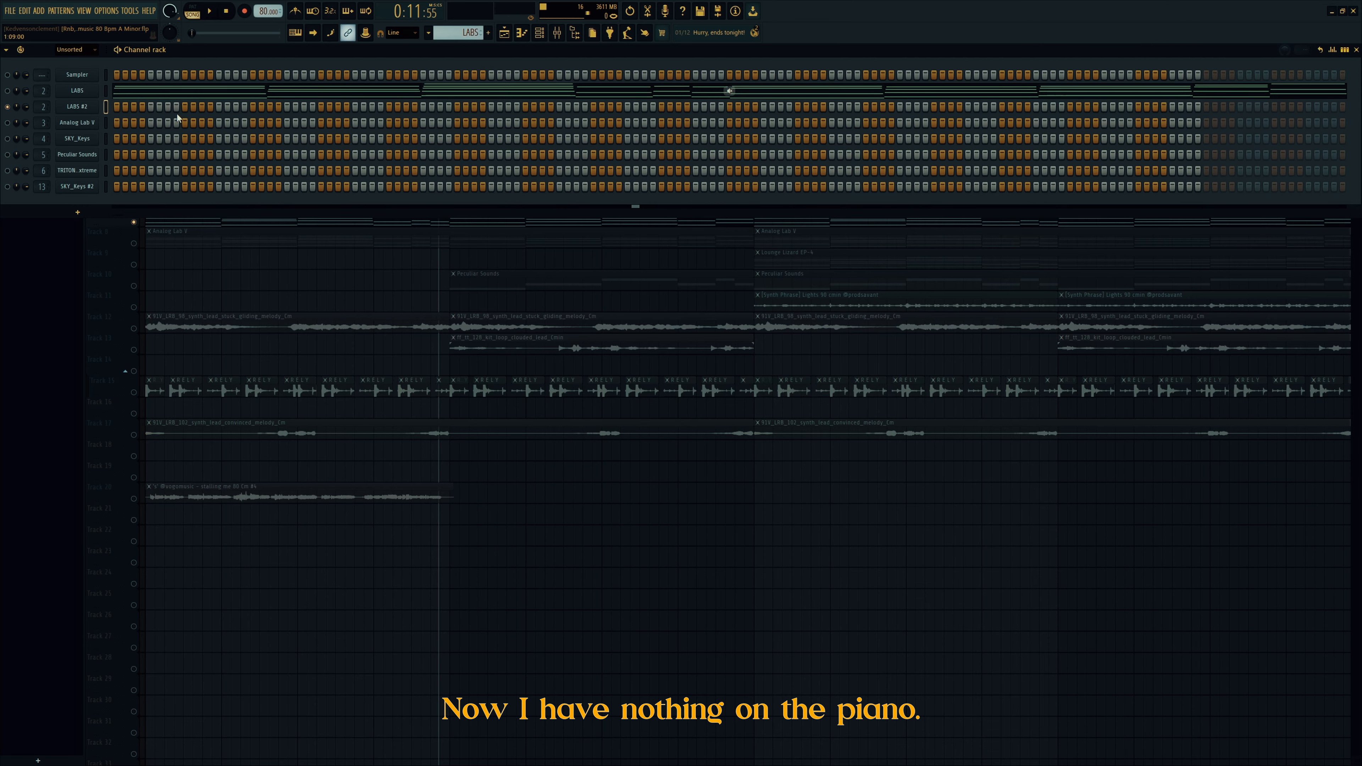
left_click(558, 34)
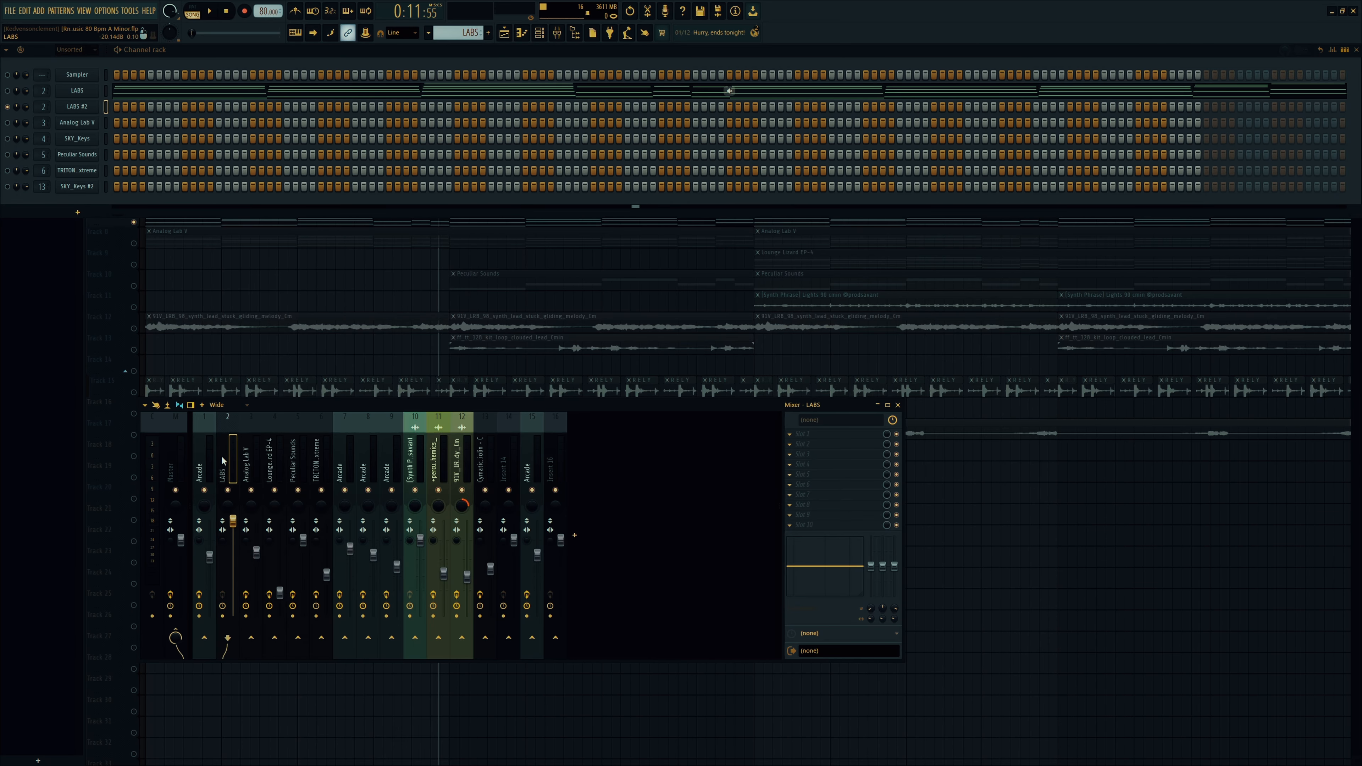
right_click(210, 293)
right_click(135, 244)
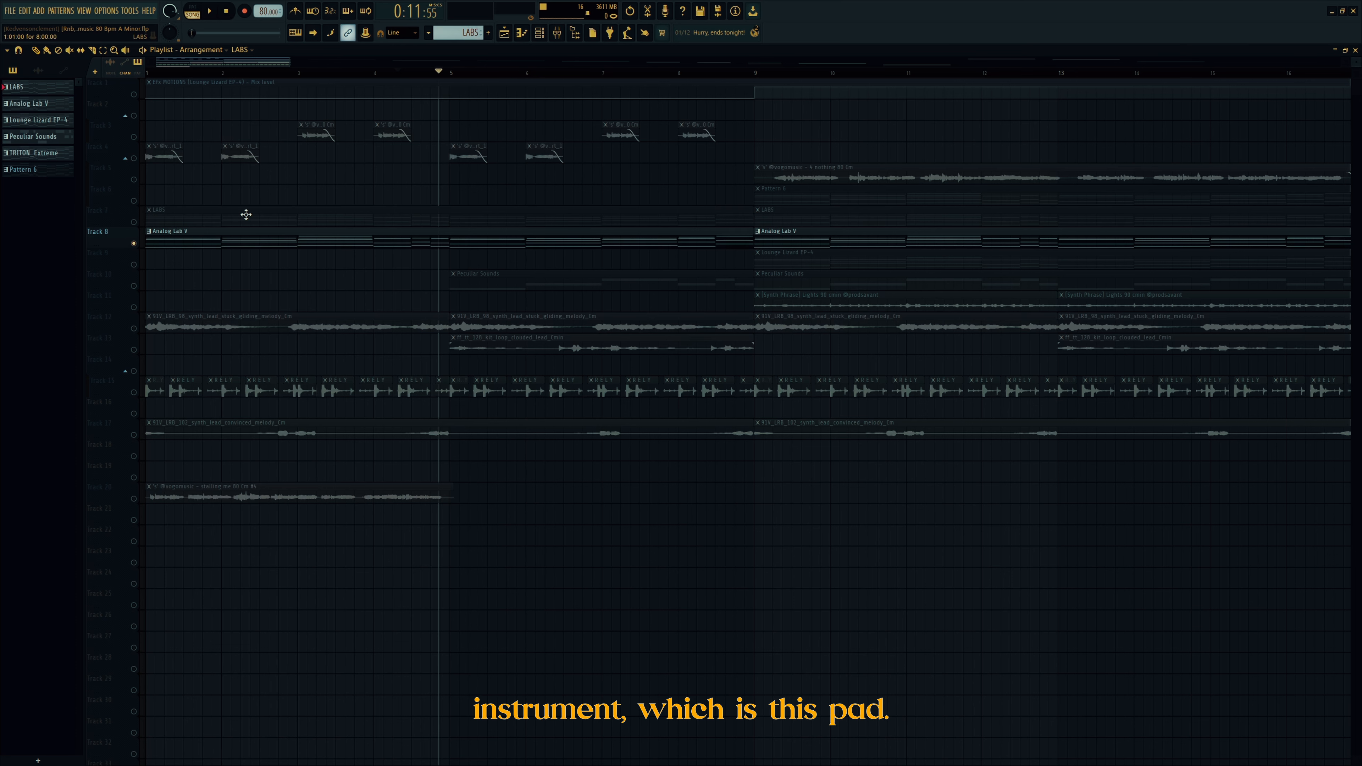
left_click_drag(183, 71, 75, 70)
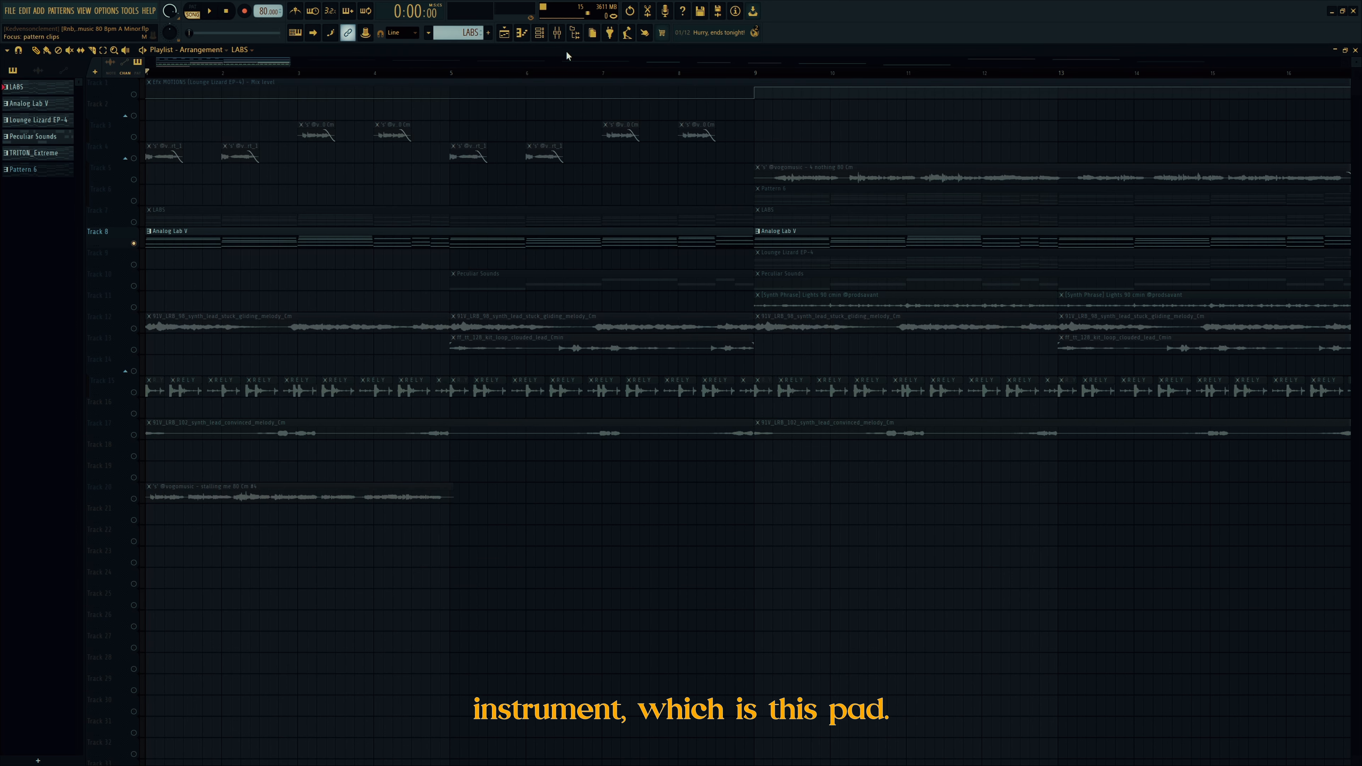
Step: Unsolo LABS #2, play the arrangement, and open the Analog Lab V instrument
left_click(539, 33)
right_click(8, 107)
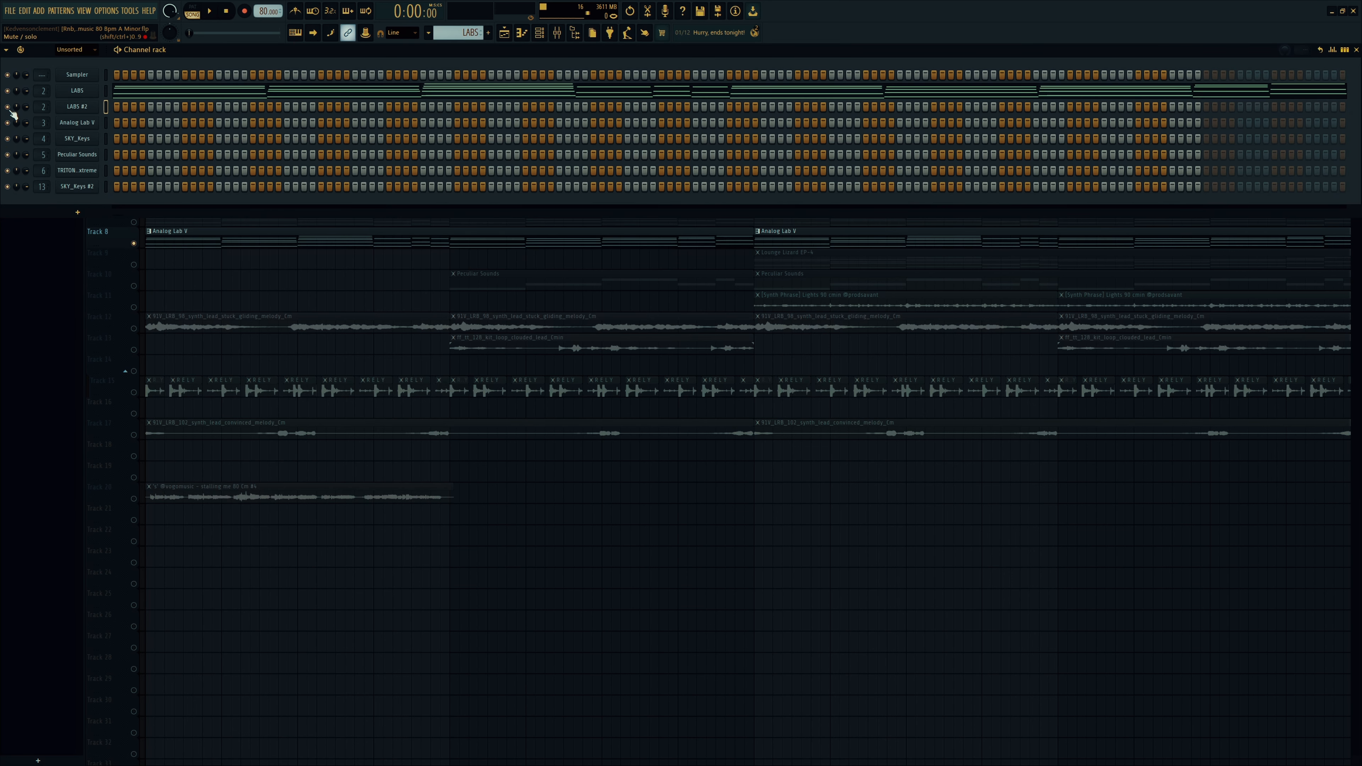
key("space")
key("F6")
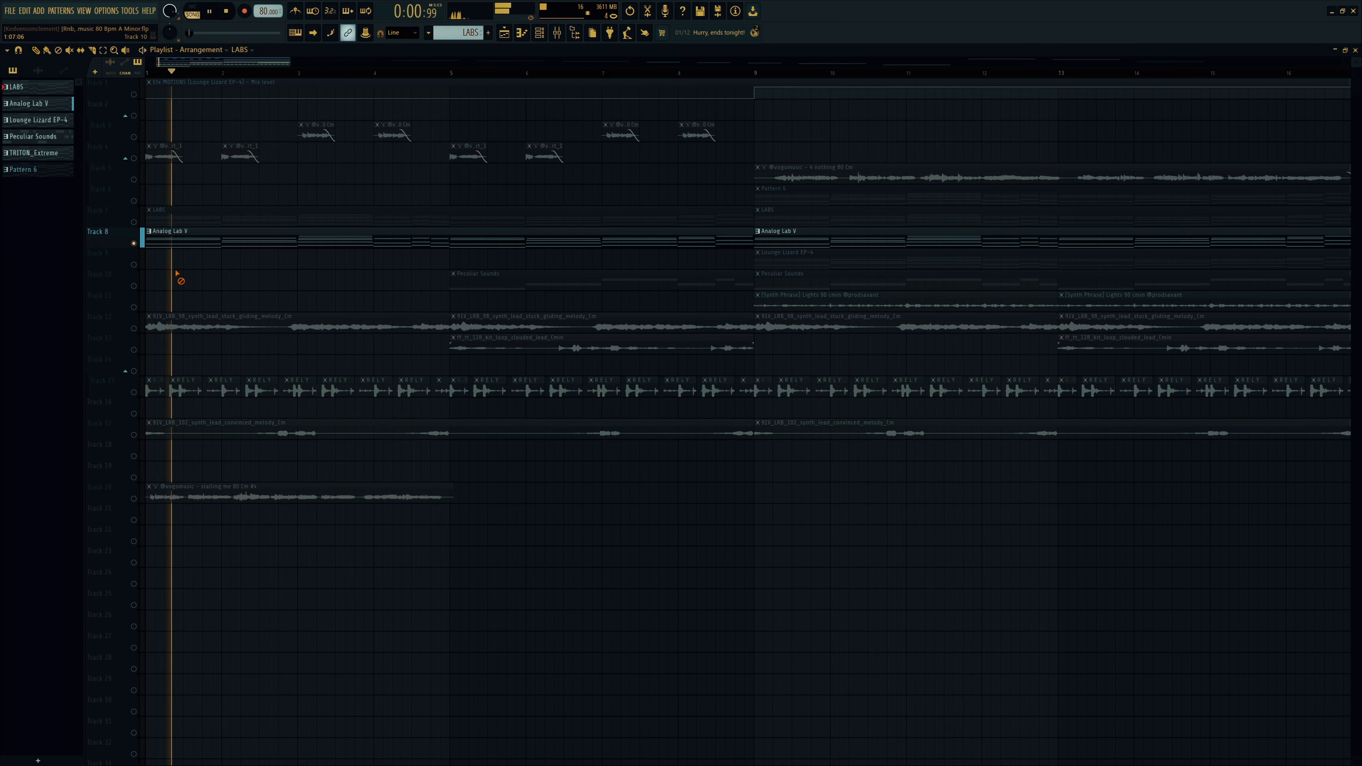
left_click(558, 34)
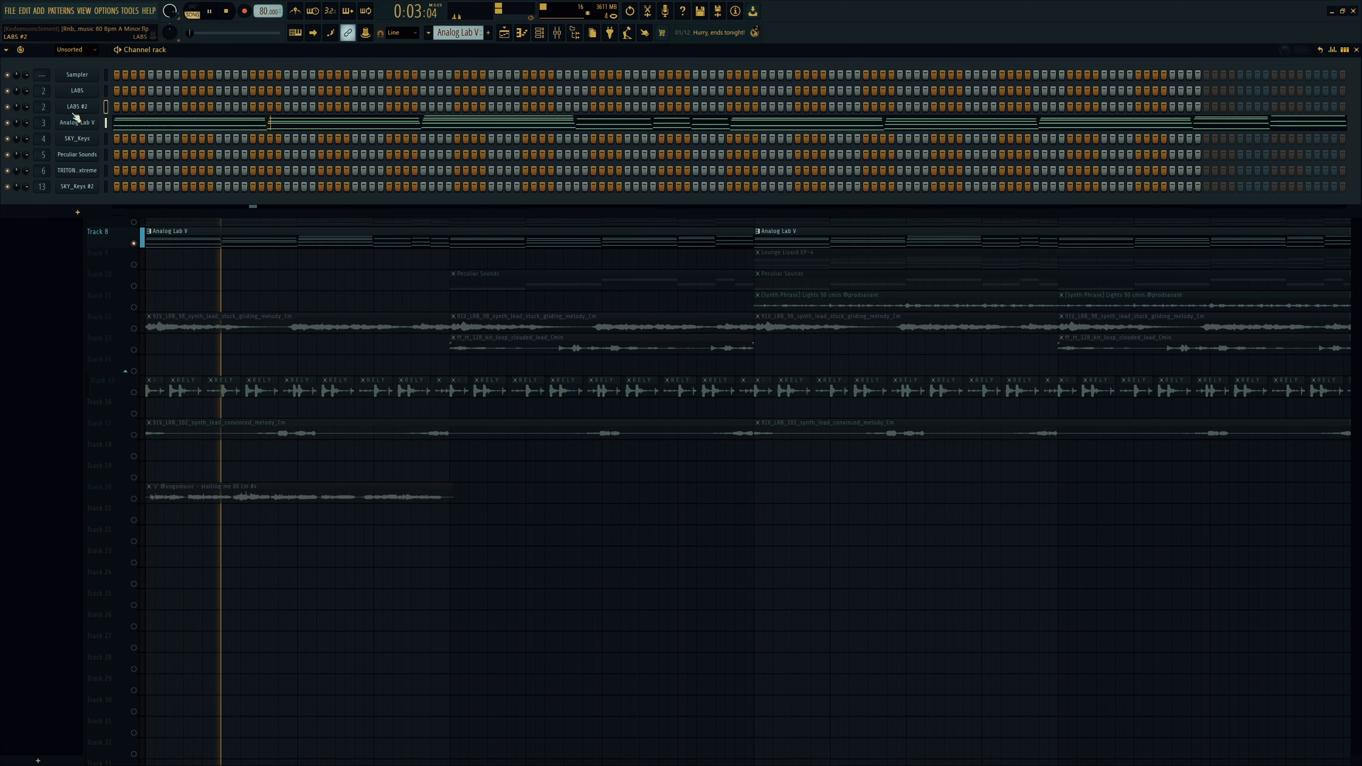
key("space")
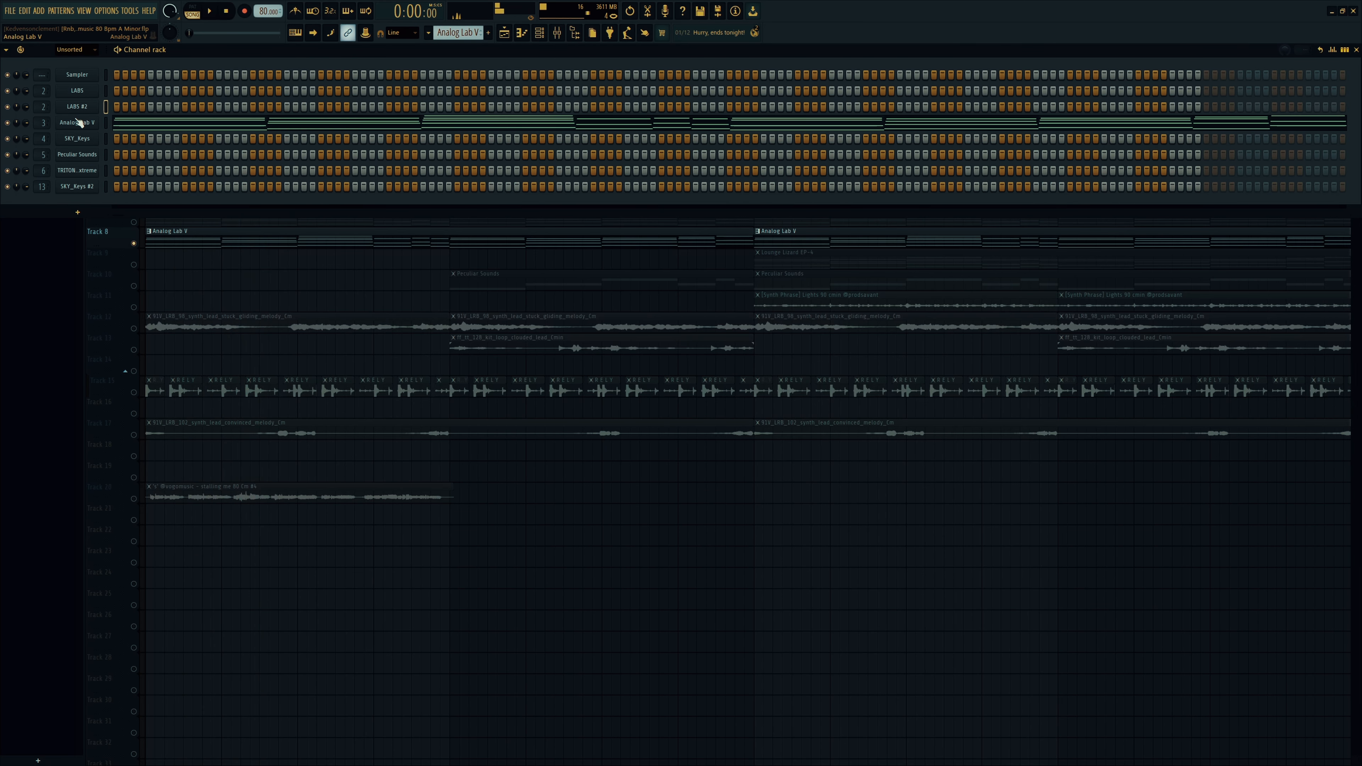
left_click(78, 123)
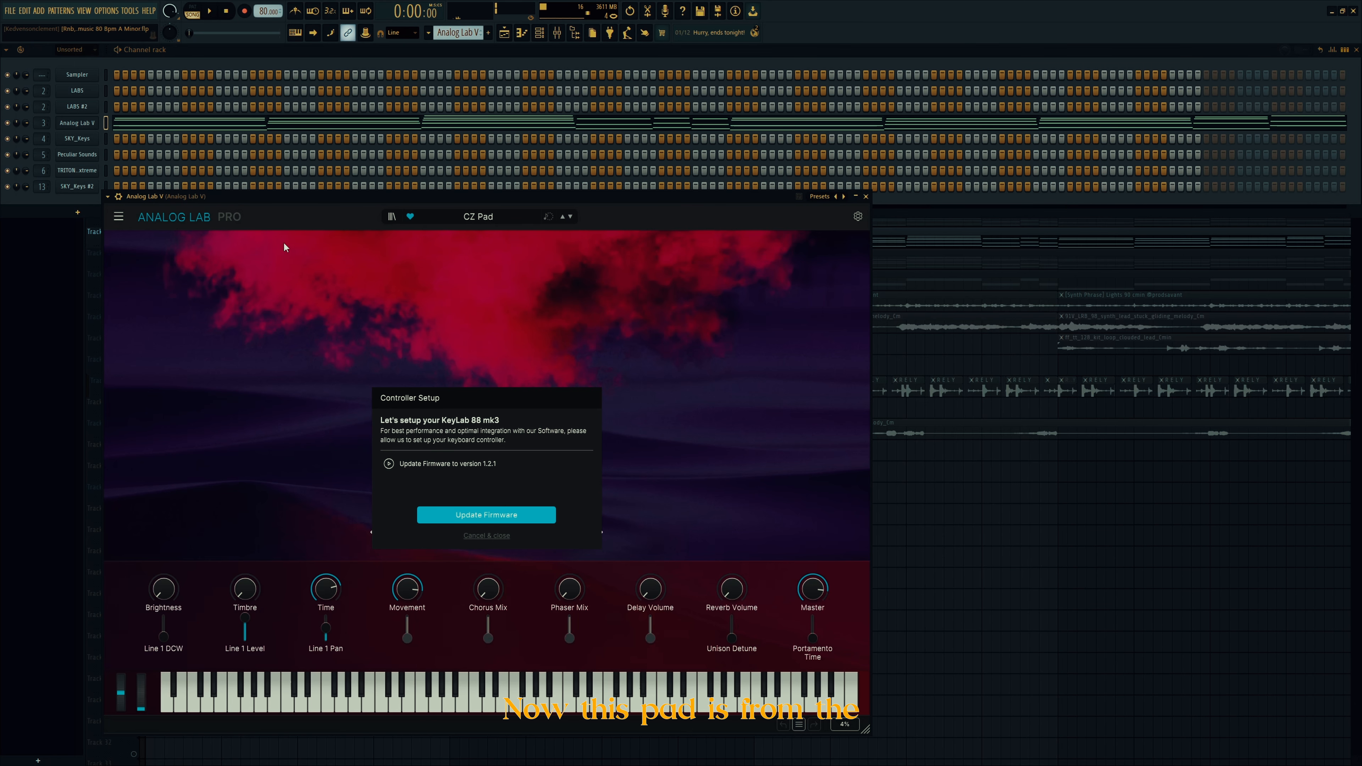
Step: Browse Analog Lab's sound banks to 90s R&B Essentials, then close the plugin
left_click(489, 536)
left_click(387, 215)
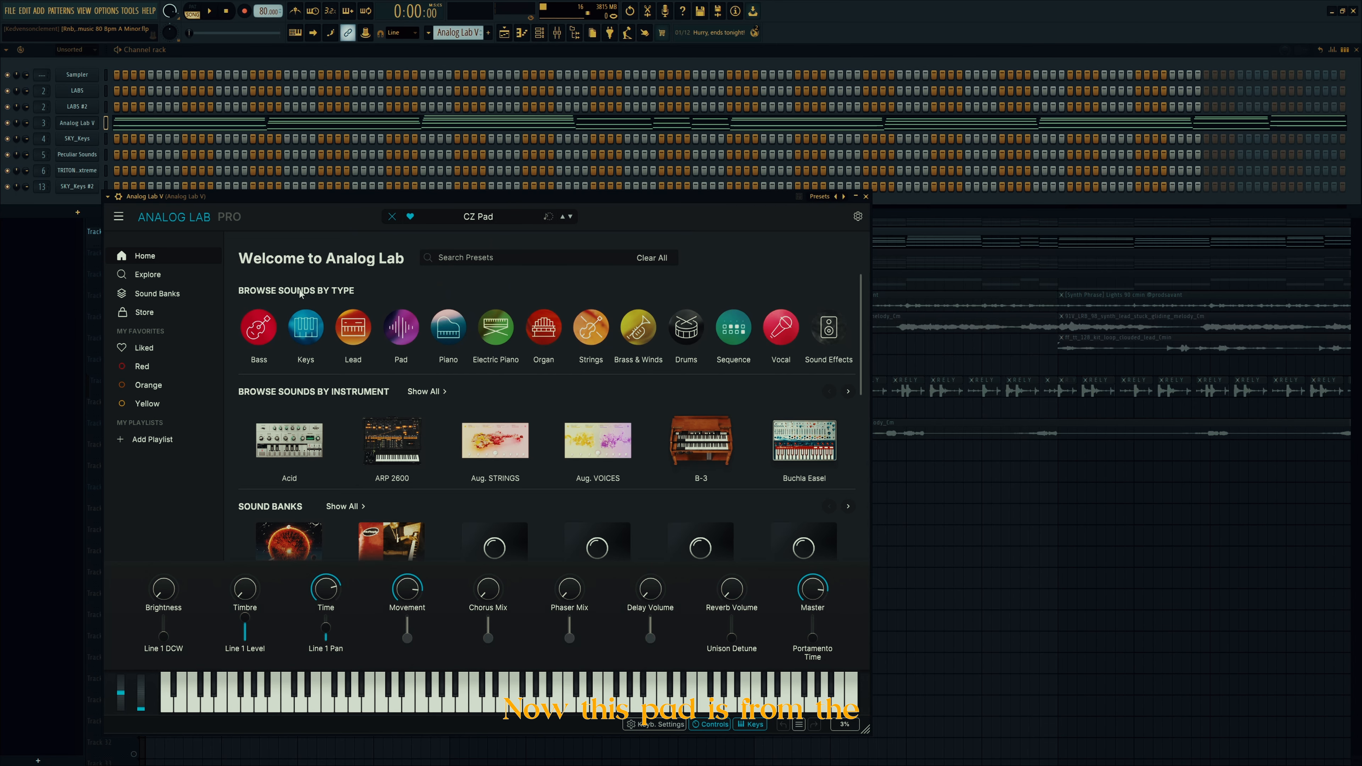
left_click(158, 294)
left_click(401, 371)
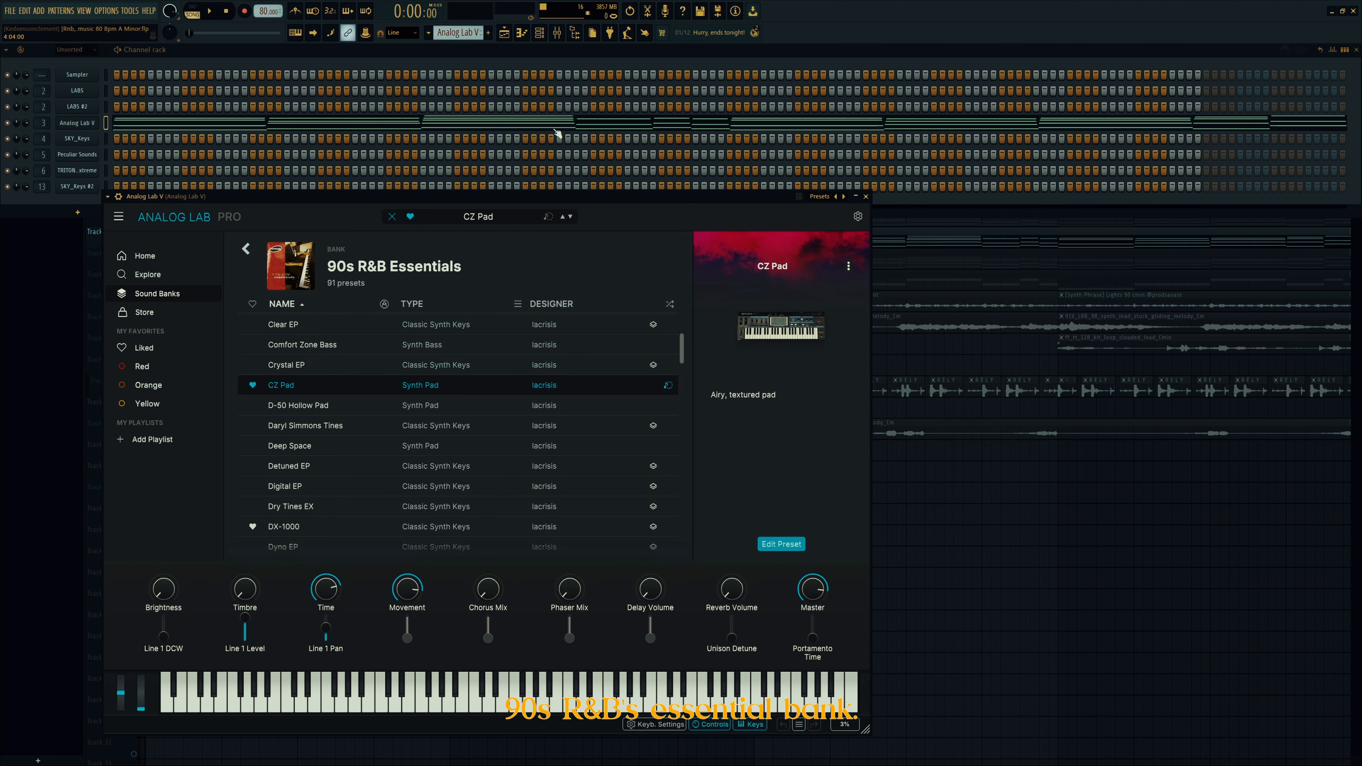
left_click(866, 197)
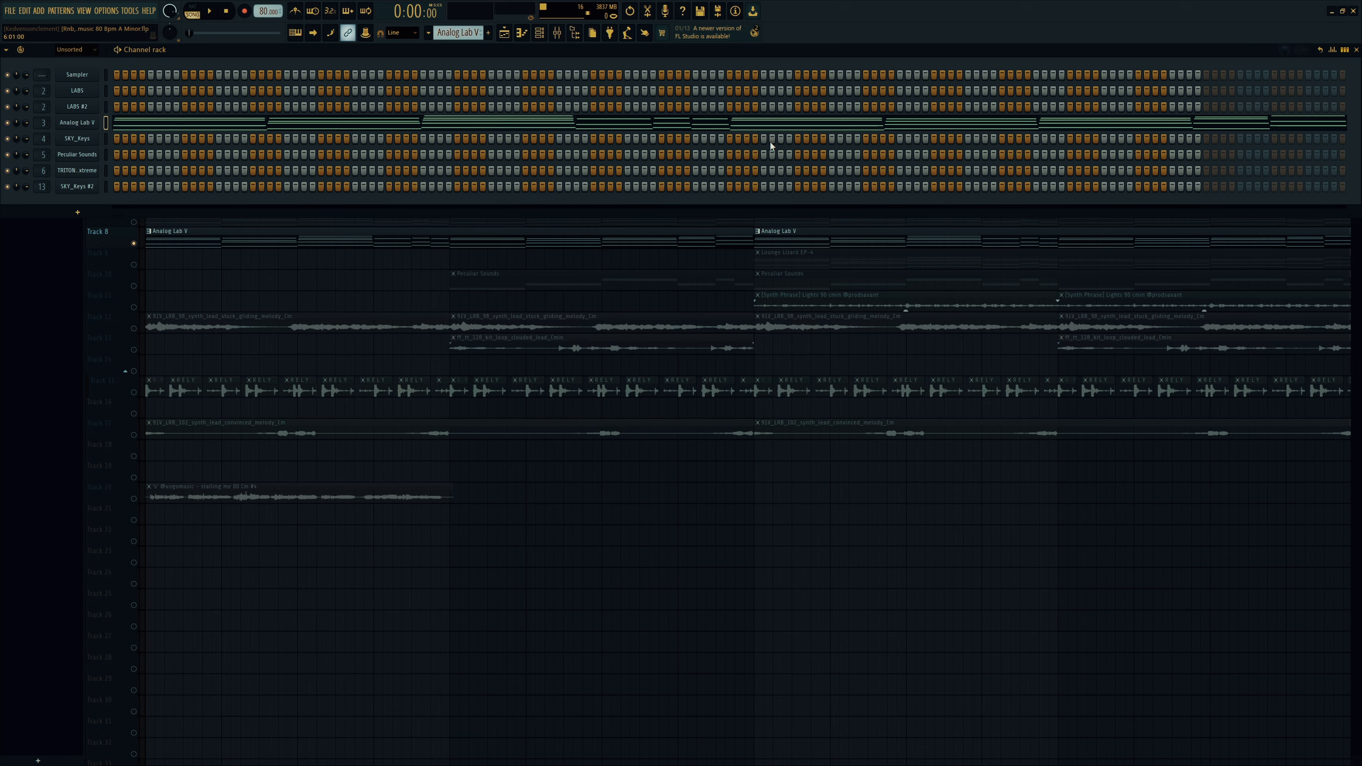
Step: Play and inspect the pad track's ValhallaVintageVerb in the mixer, then return to the playlist
left_click(557, 33)
key("space")
key("space")
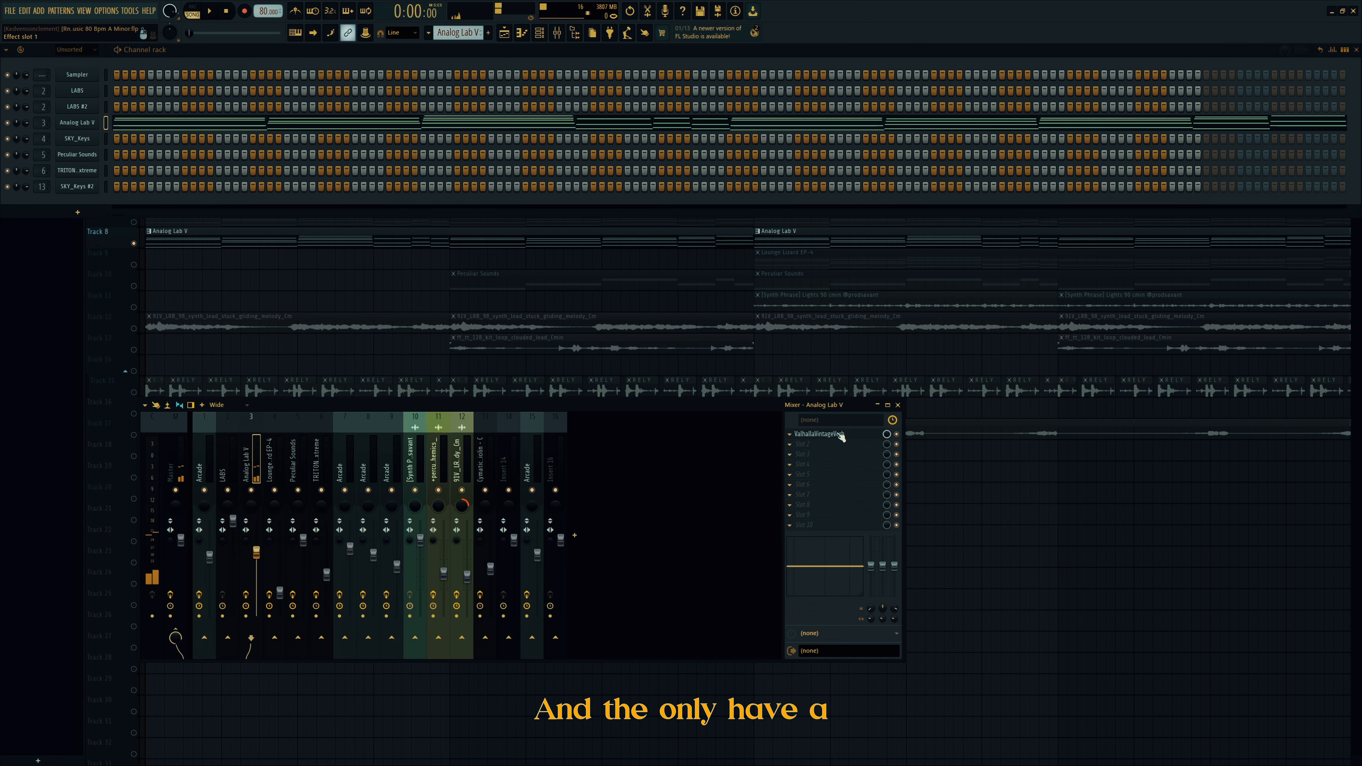
left_click(840, 435)
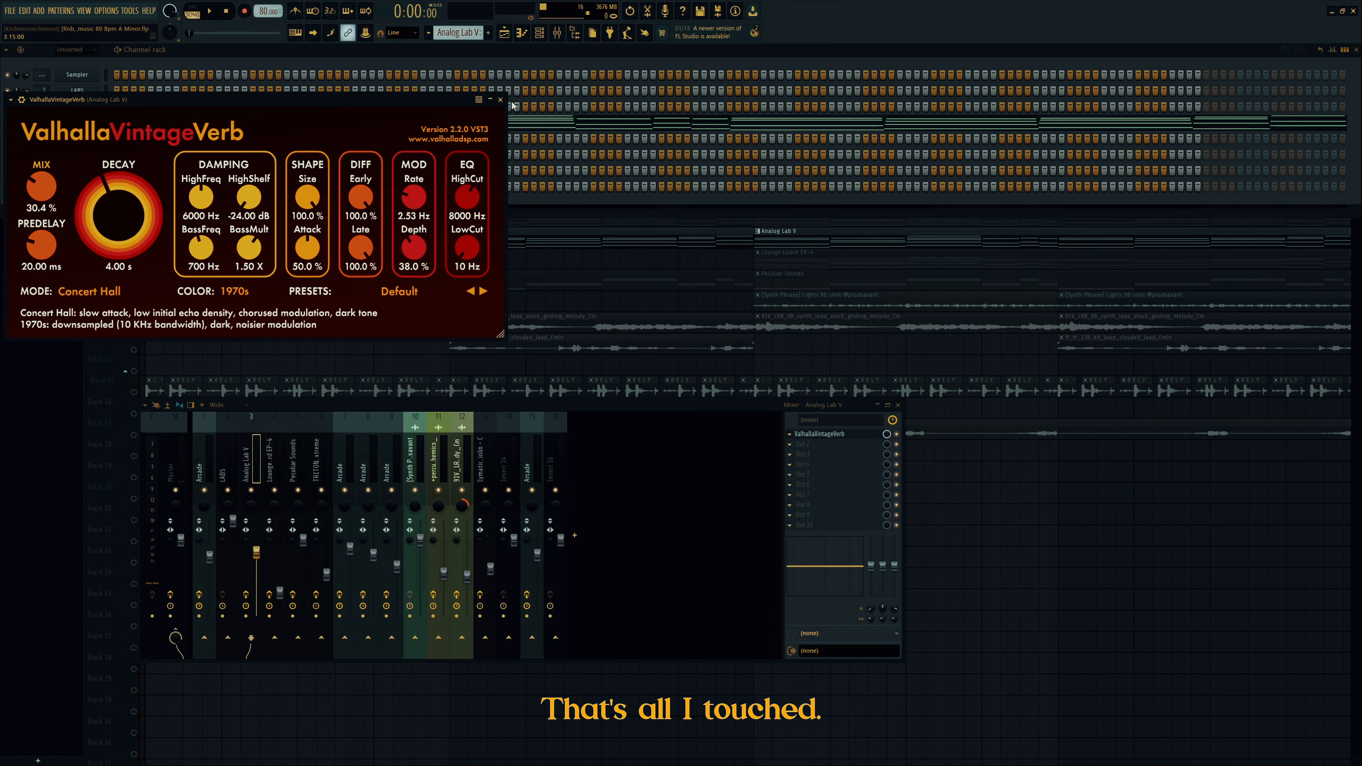
left_click(501, 100)
left_click(340, 283)
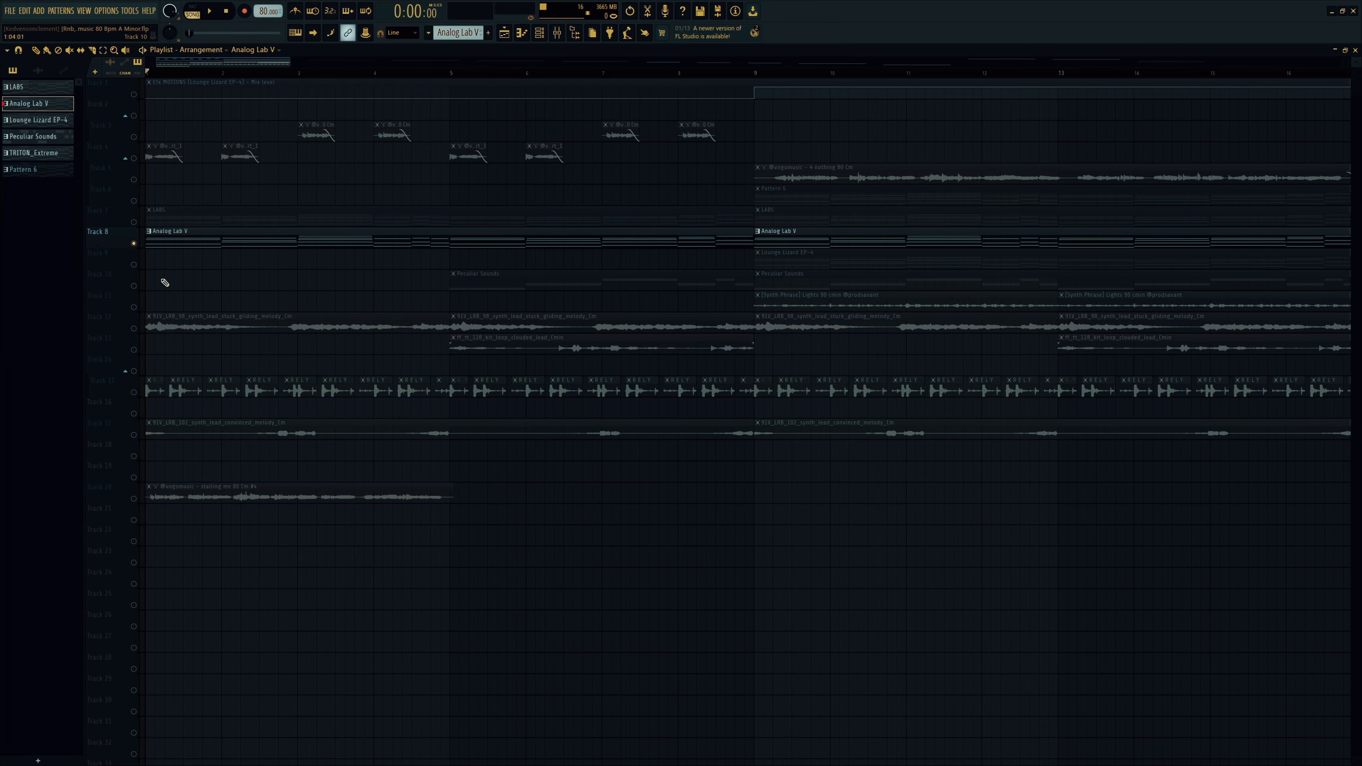
Step: Solo Track 10's Peculiar Sounds bass and play it with its Fruity Parametric EQ 2 open
right_click(134, 286)
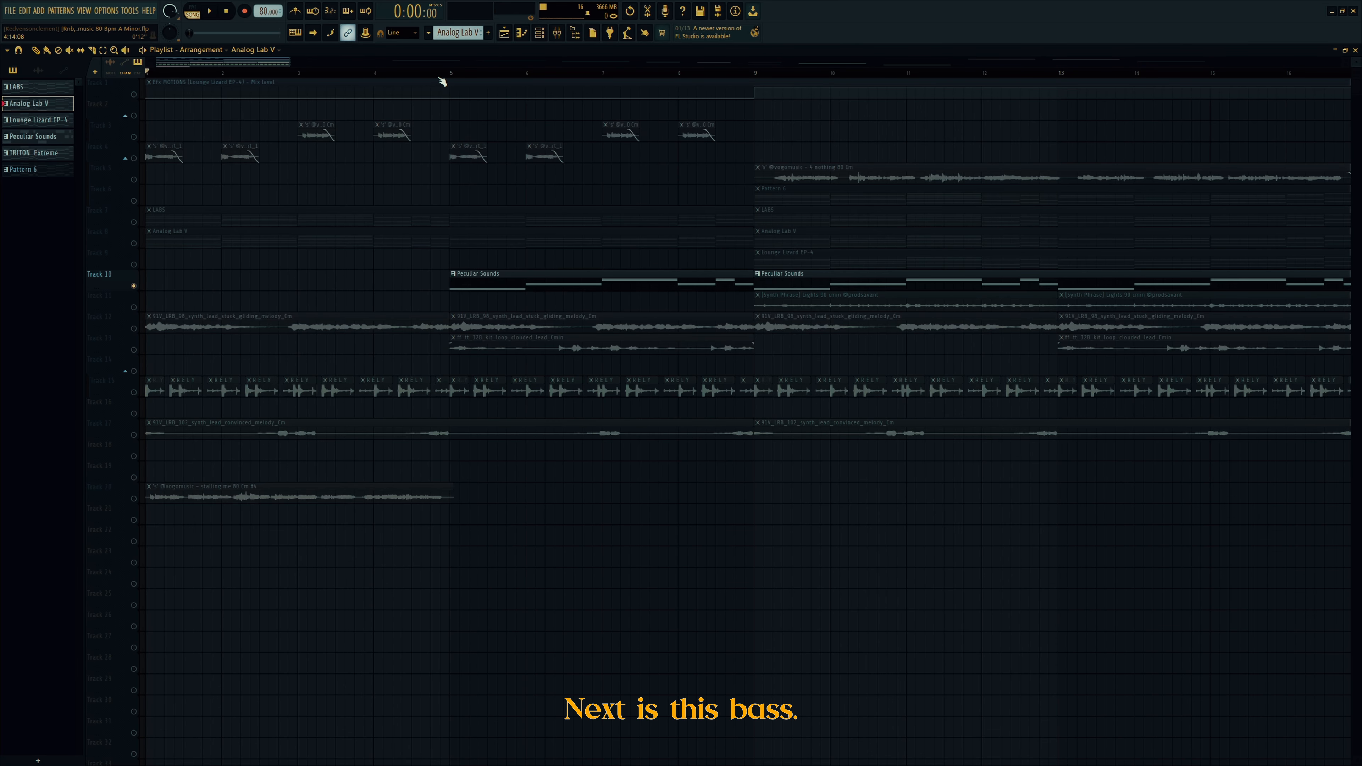
key("space")
key("F9")
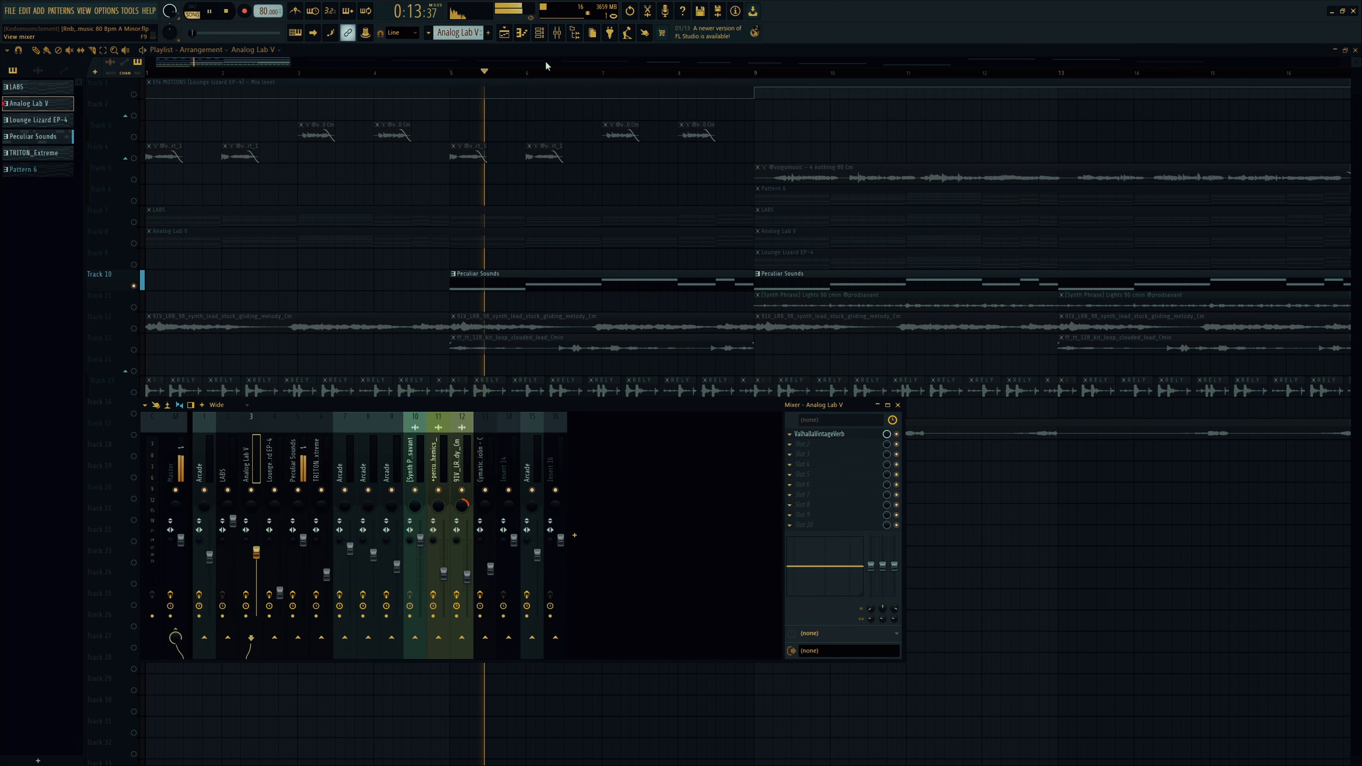
left_click(298, 463)
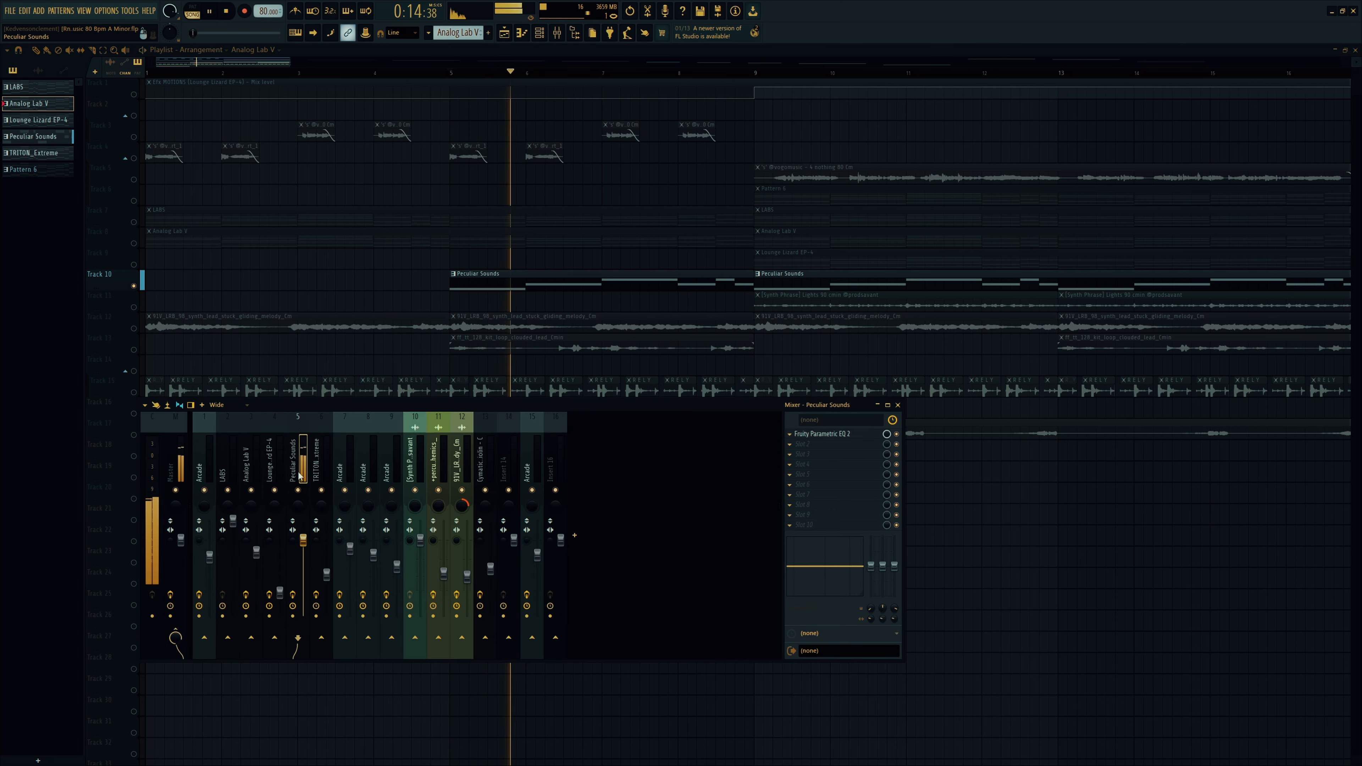
left_click(831, 435)
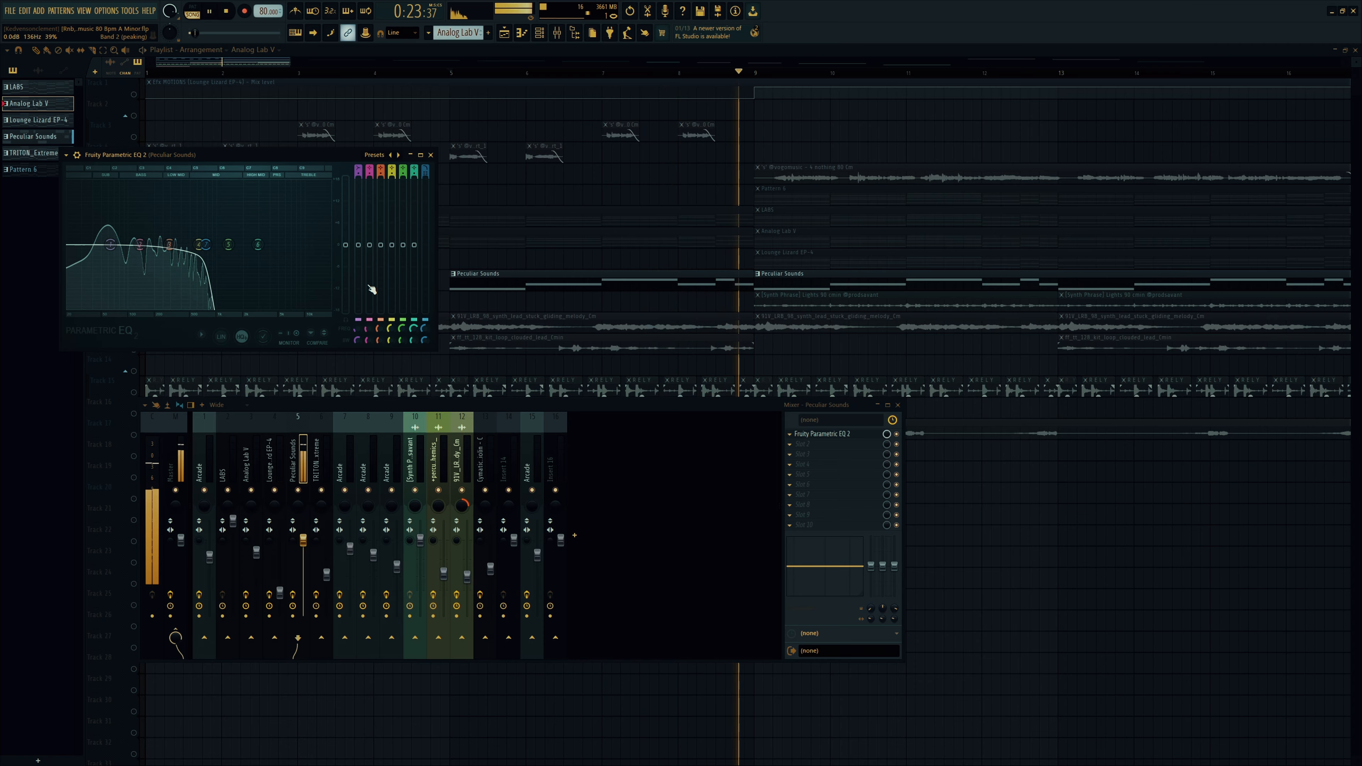
key("space")
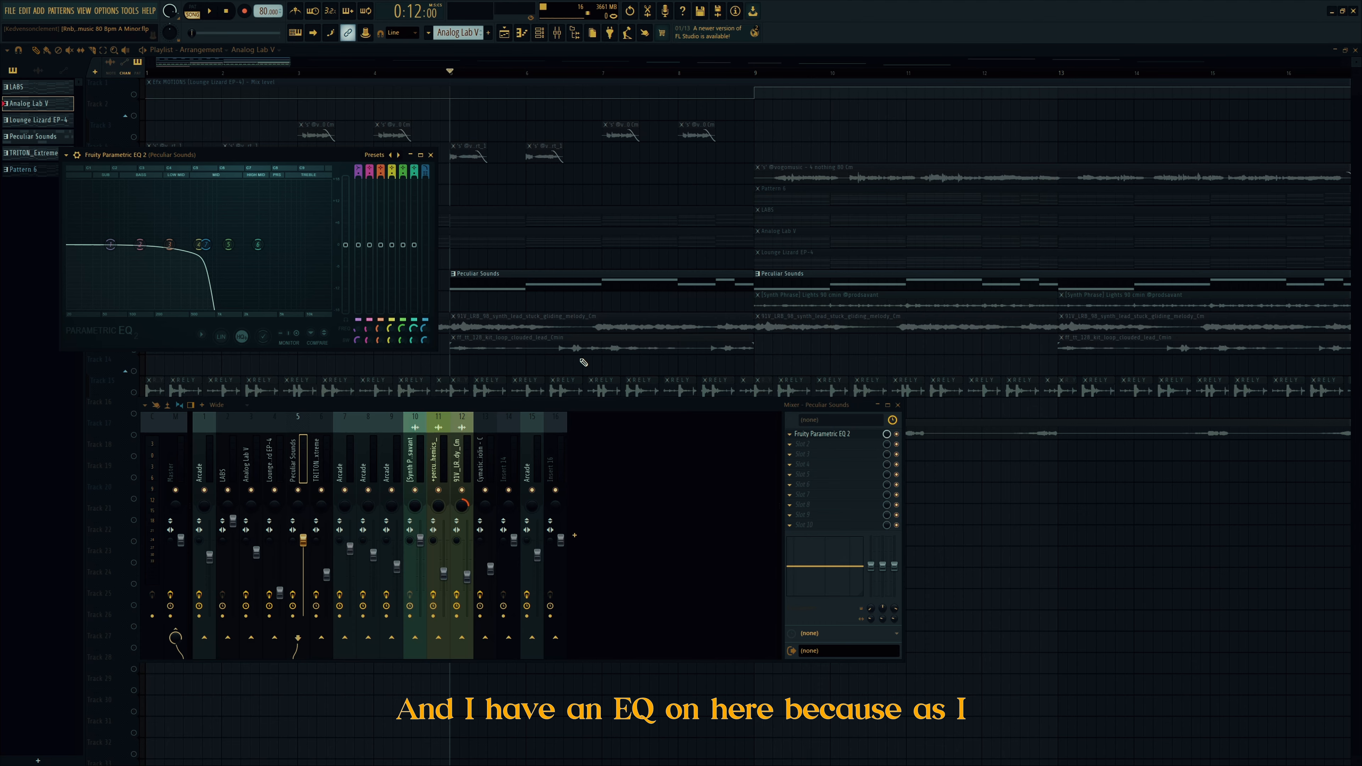
Step: Bypass the bass EQ, replay the bass without it, and close the windows
left_click(896, 434)
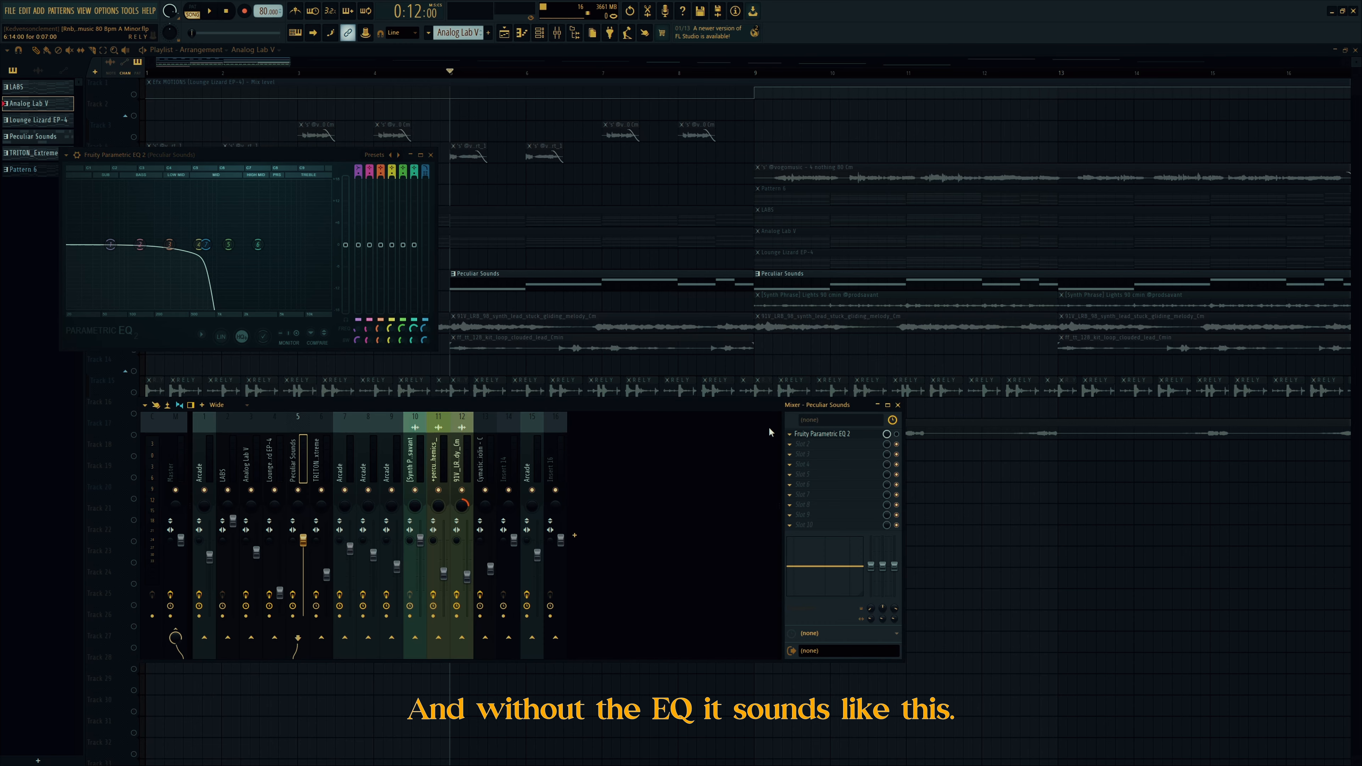
key("space")
key("space")
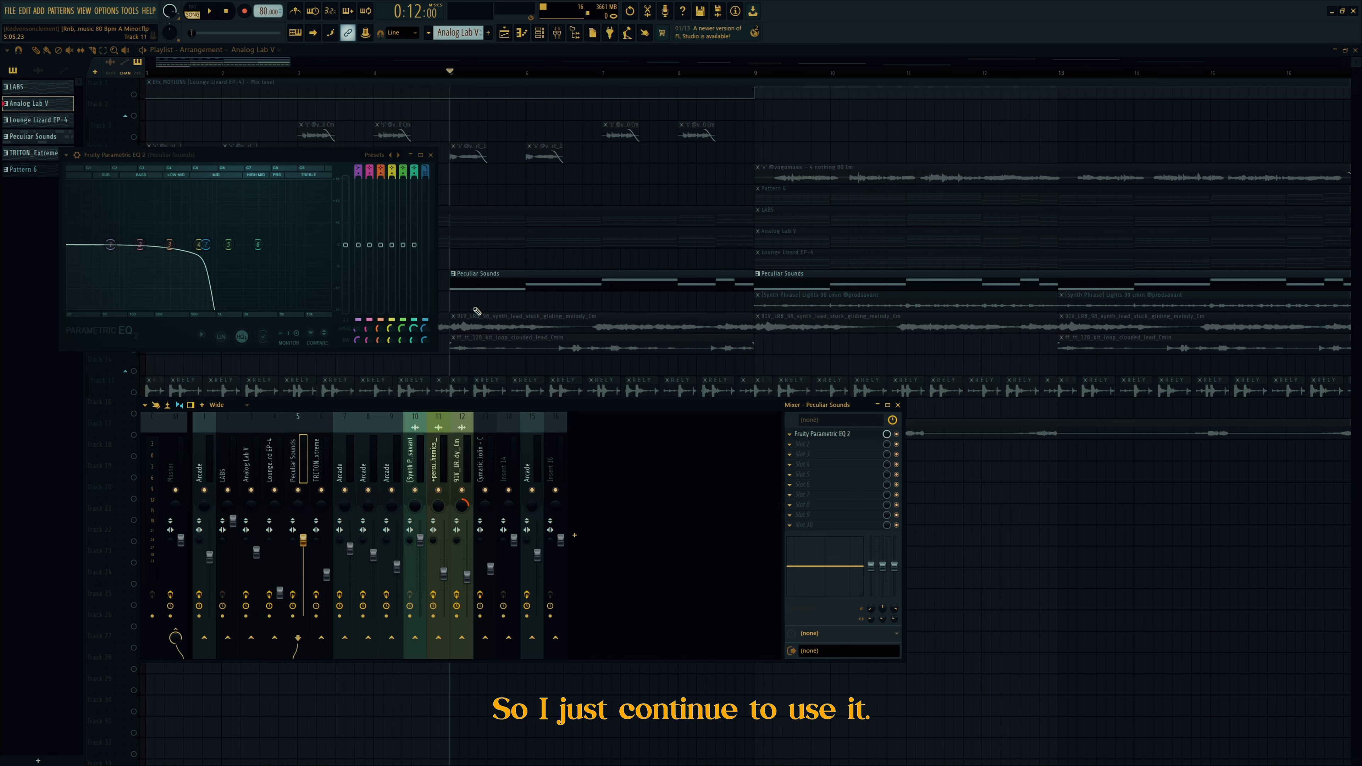
key("F12")
Step: Solo and play Track 12's lead loop, then Track 13's from bar 5, then re-solo Track 12
right_click(142, 330)
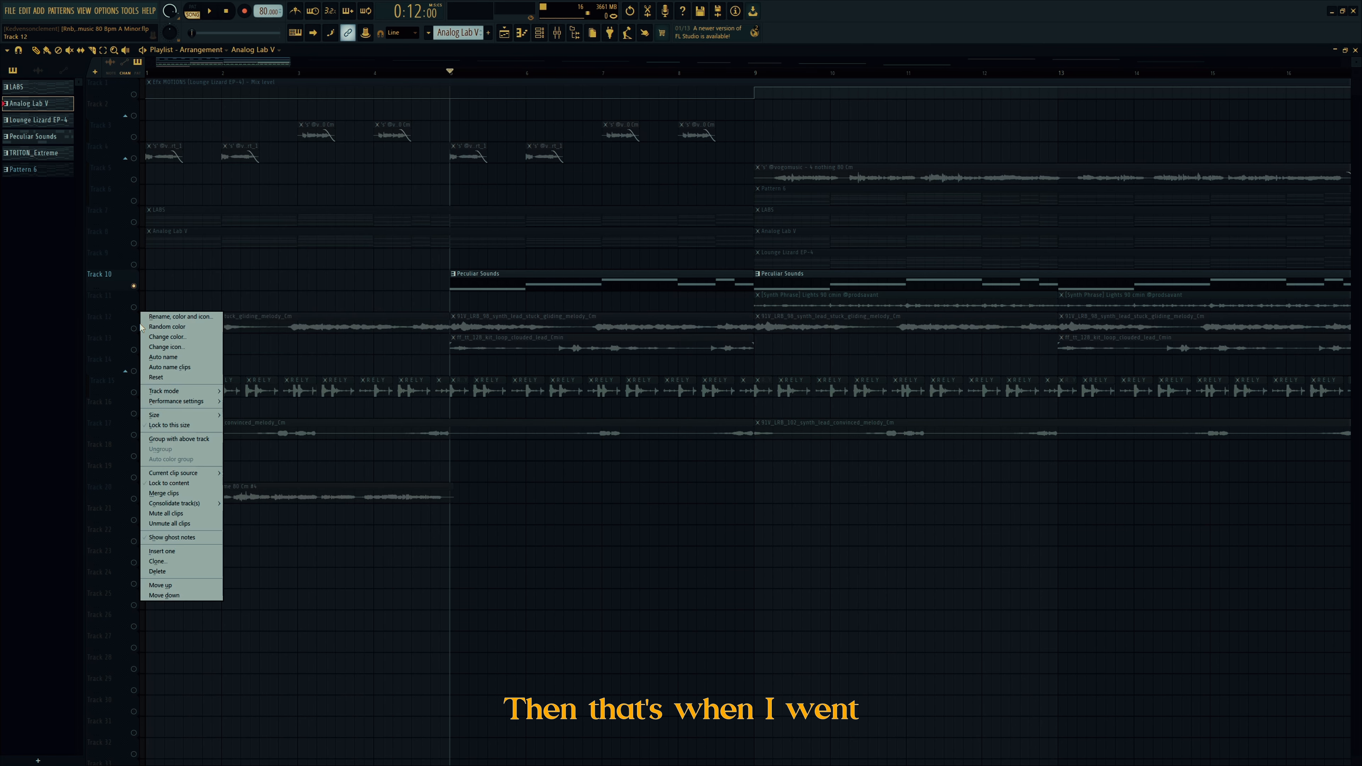
right_click(134, 329)
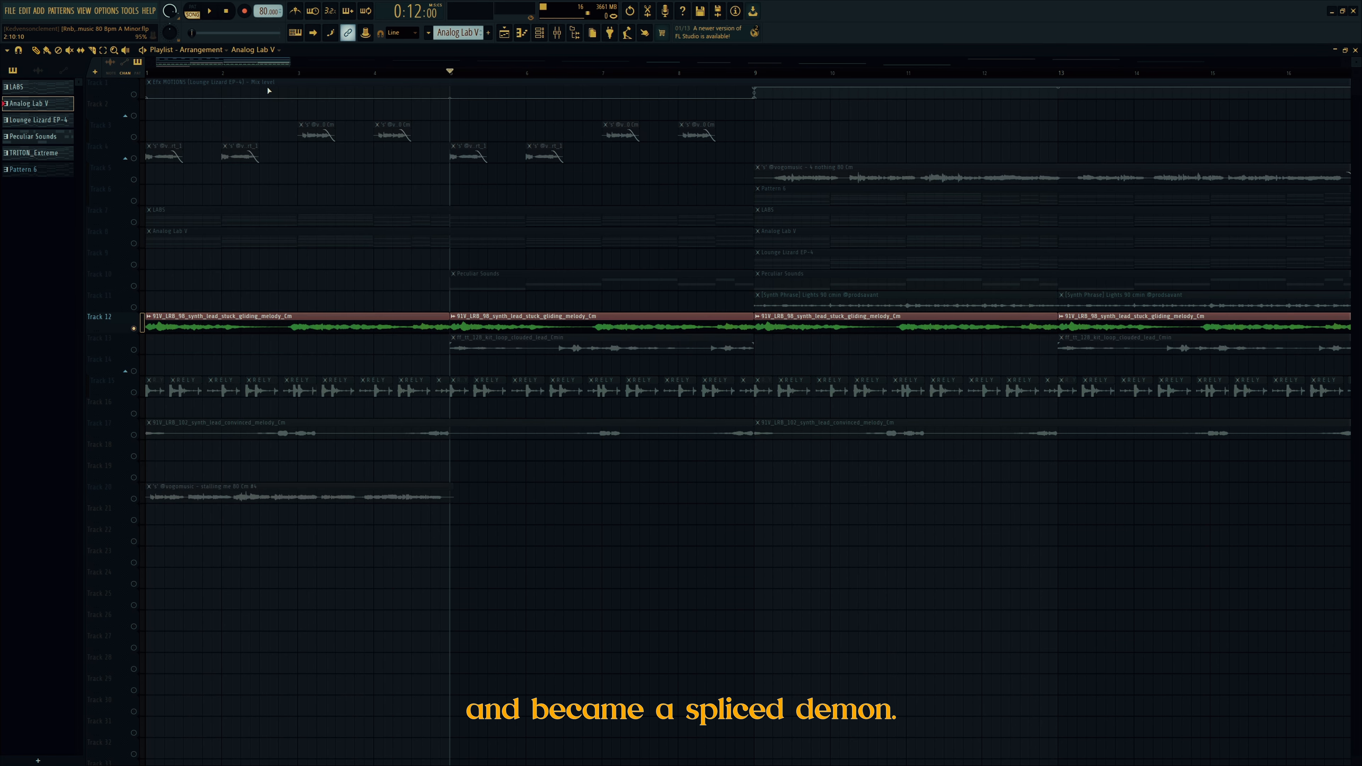
left_click_drag(254, 74, 36, 67)
key("space")
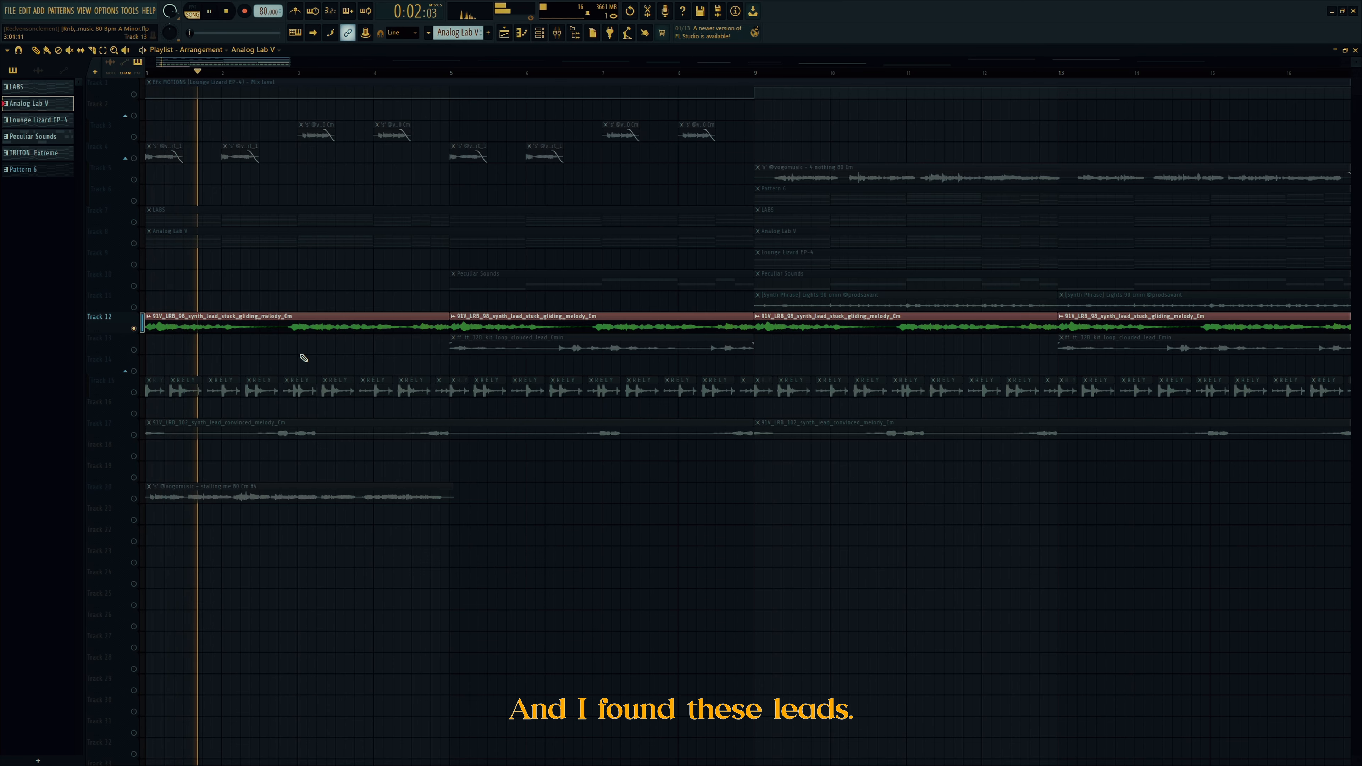
key("space")
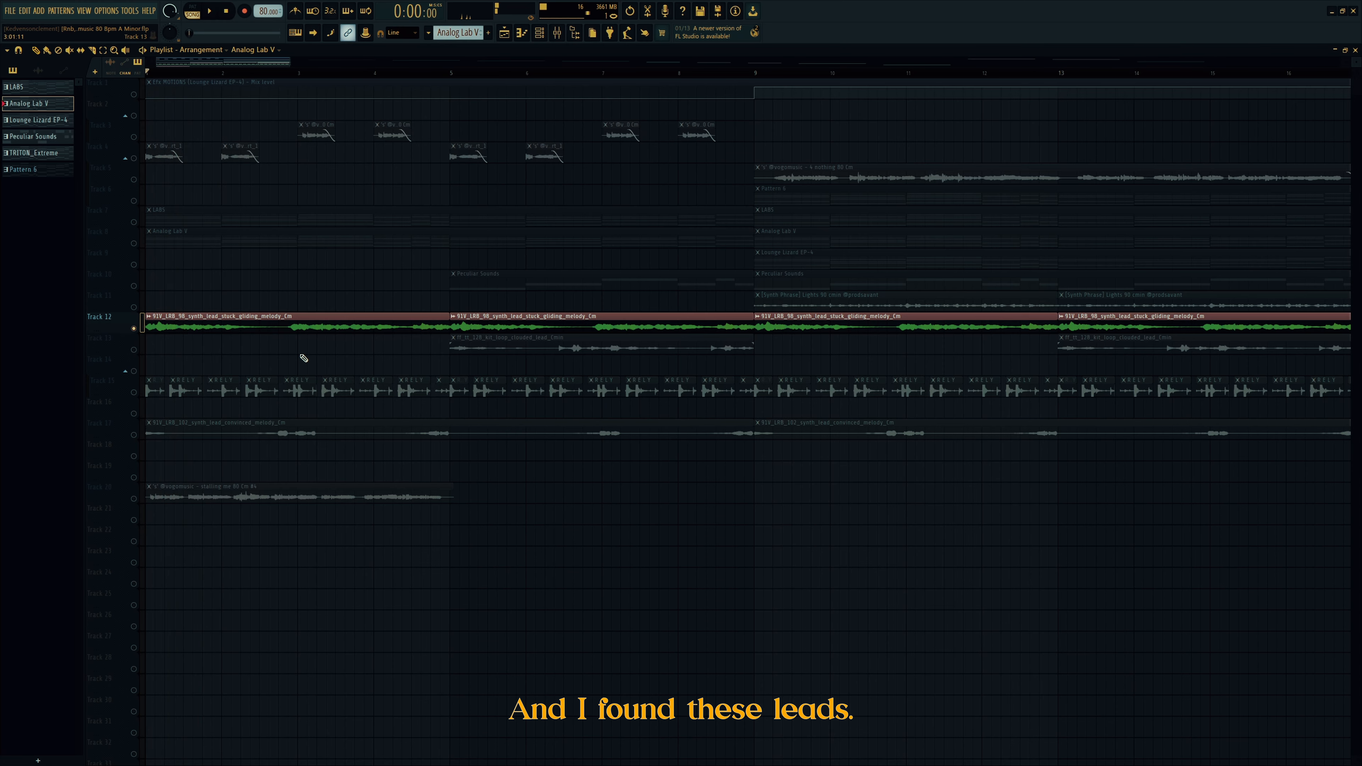
right_click(134, 349)
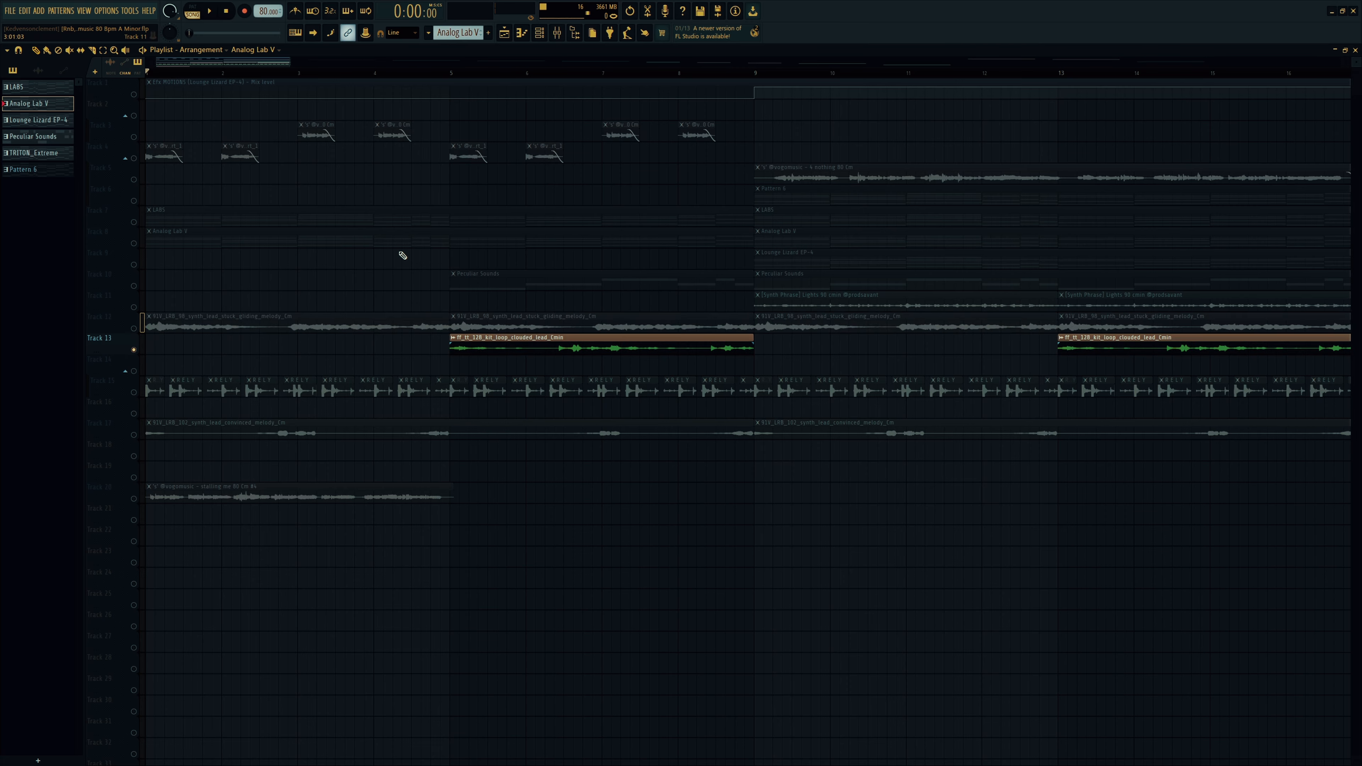
left_click(450, 73)
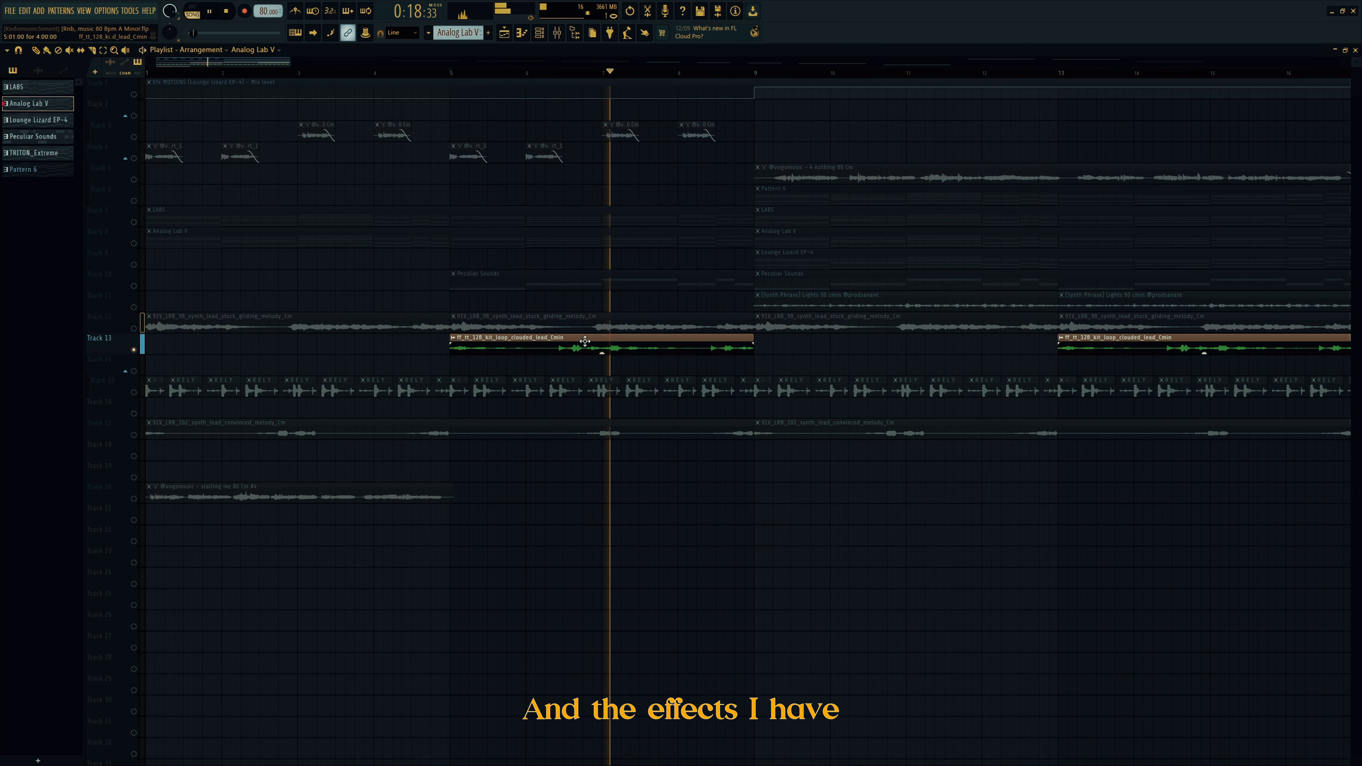
key("space")
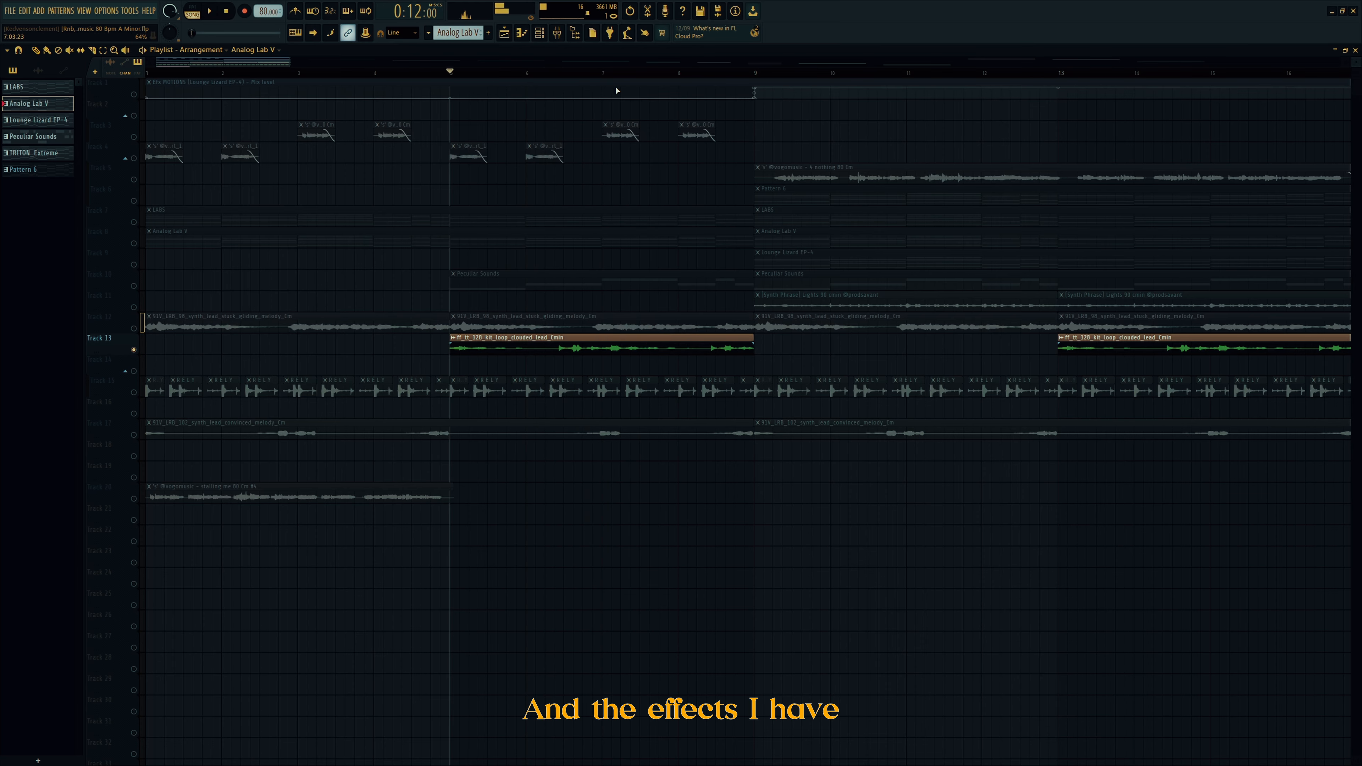
right_click(134, 329)
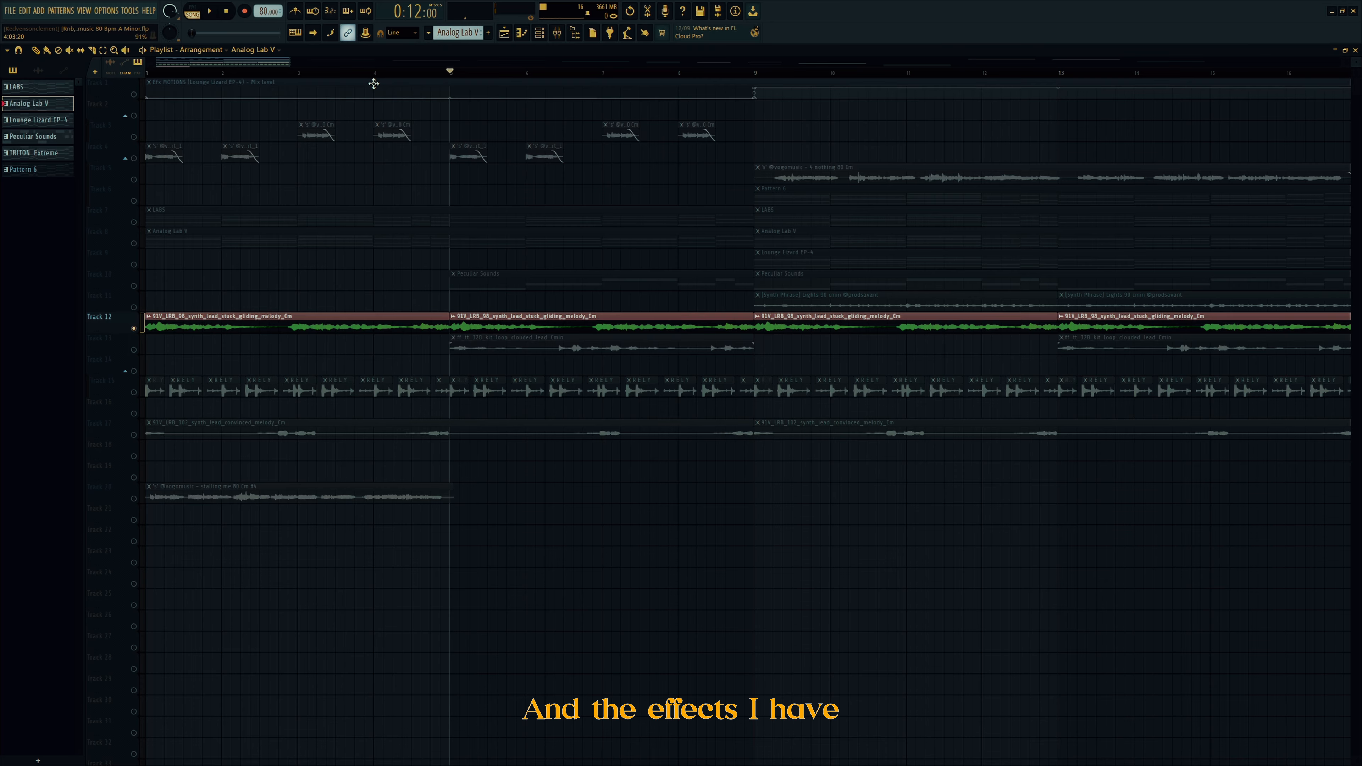
left_click_drag(236, 75, 146, 74)
Step: Open the Arcade insert's Fruity delay 2, Chorus, ValhallaVintageVerb, Compressor and Parametric EQ 2
left_click(565, 39)
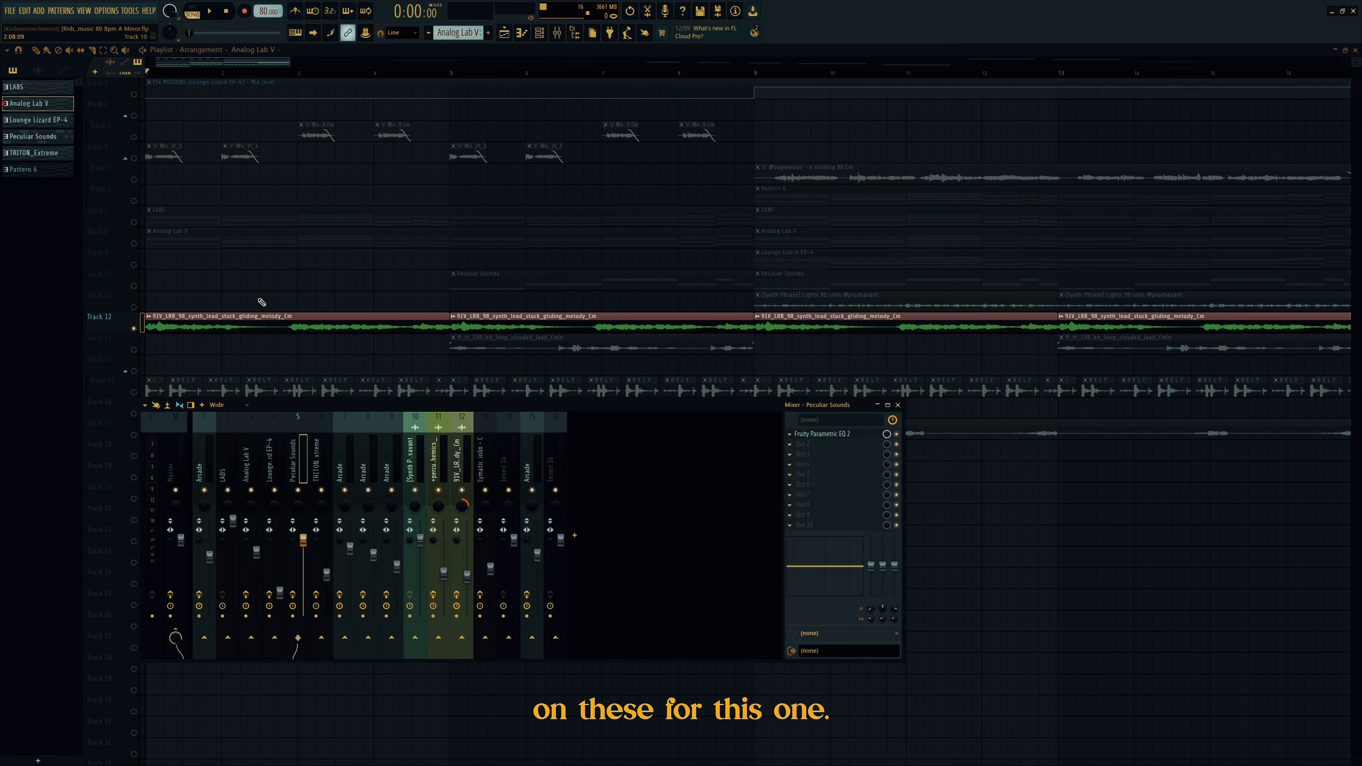
left_click(826, 434)
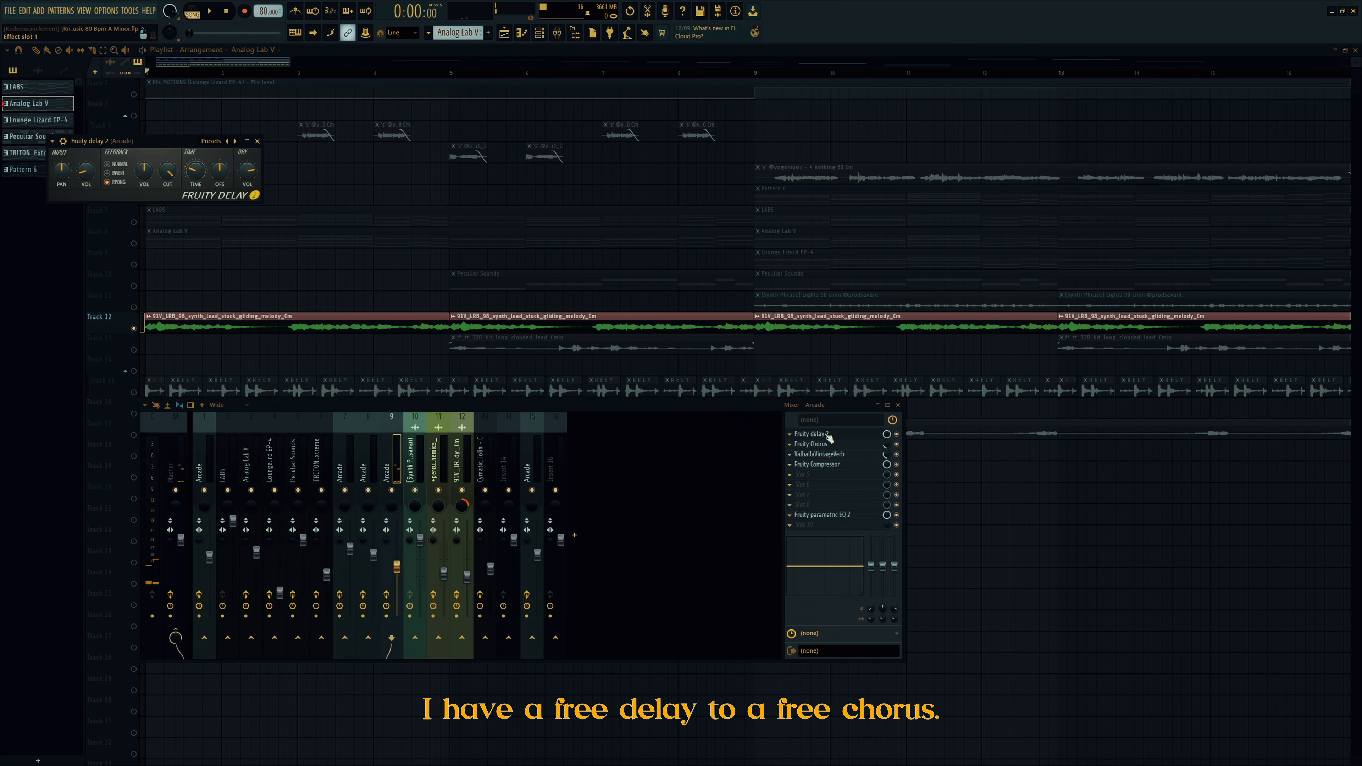
left_click(825, 445)
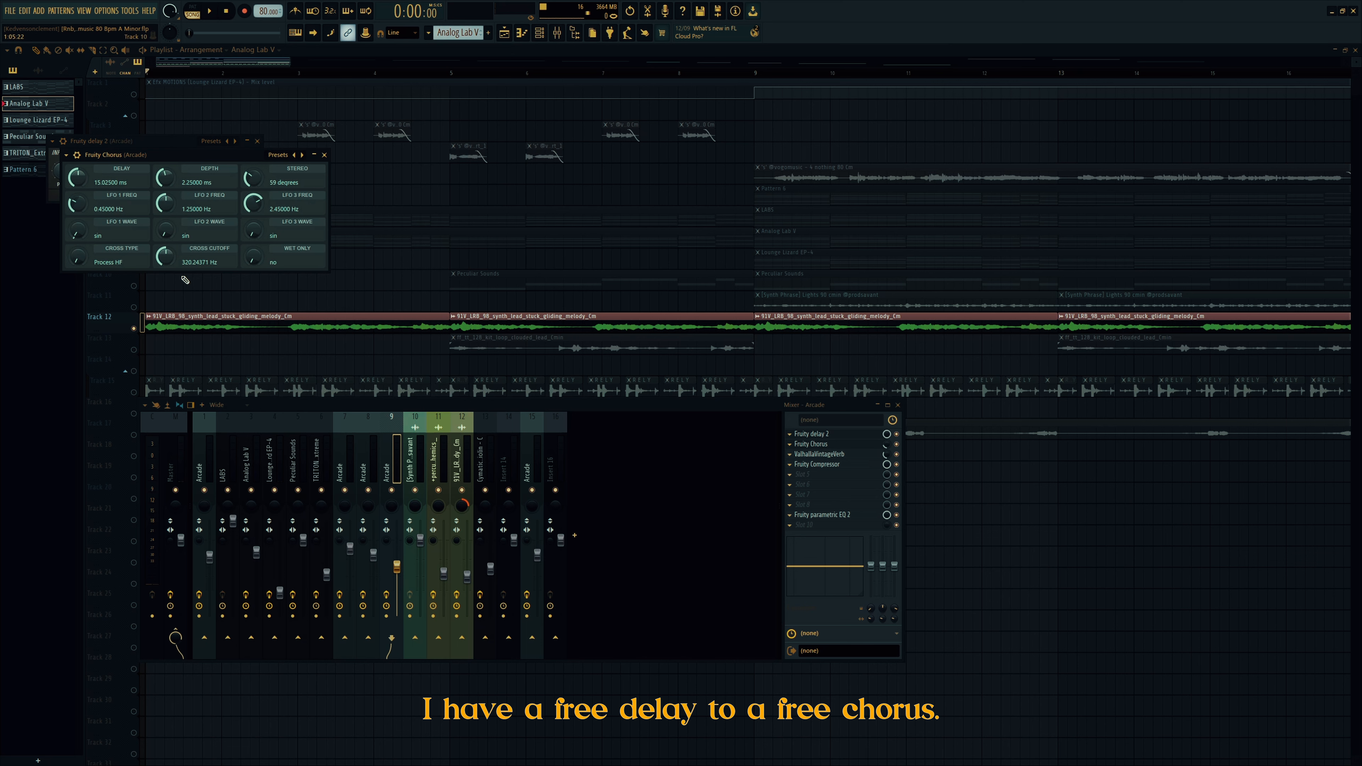
left_click(821, 456)
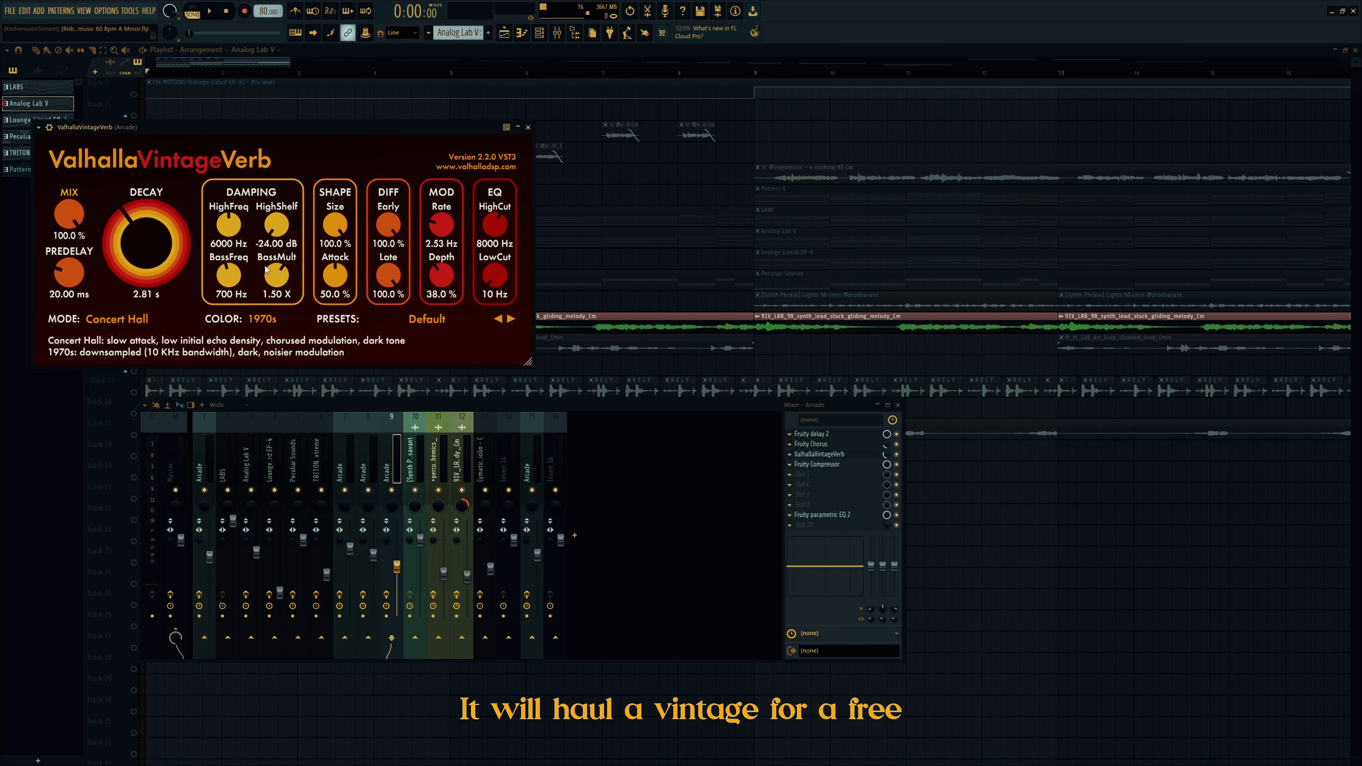
left_click(828, 466)
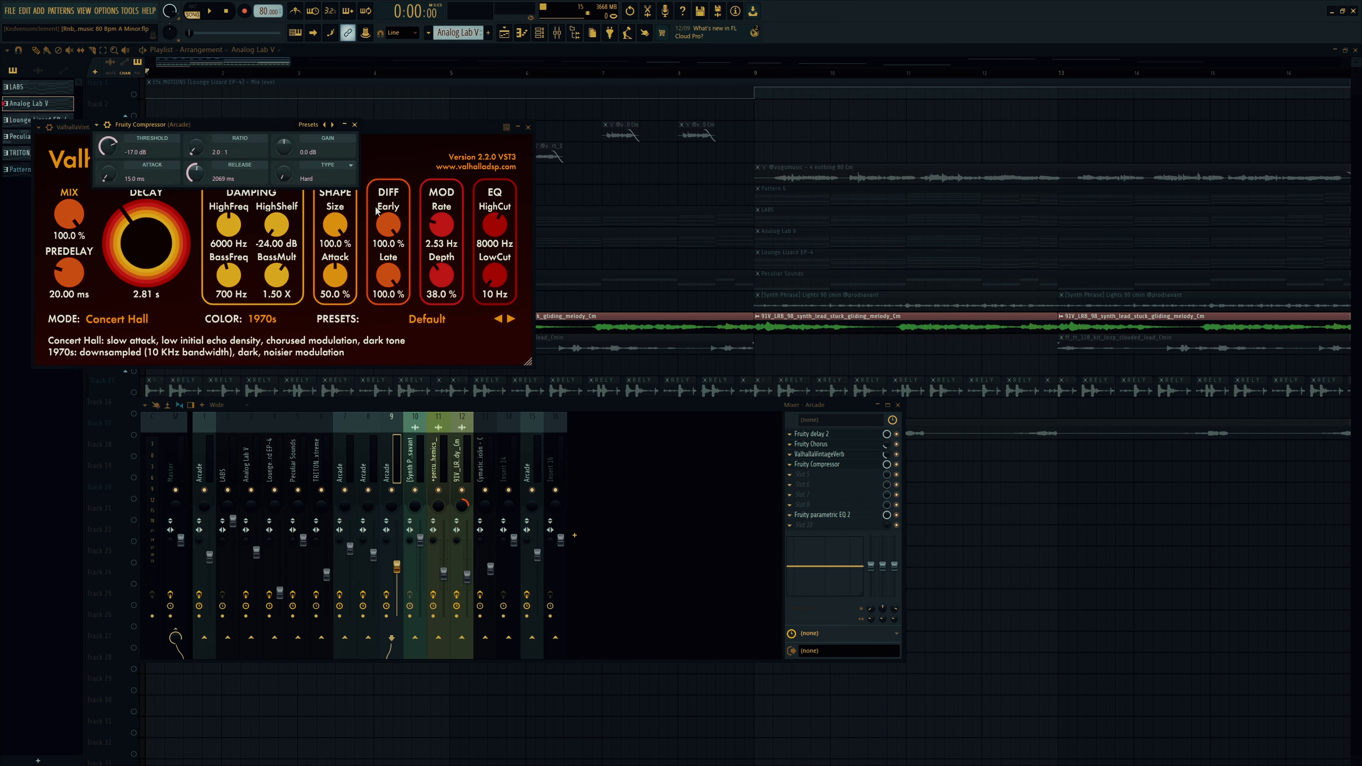
left_click(846, 515)
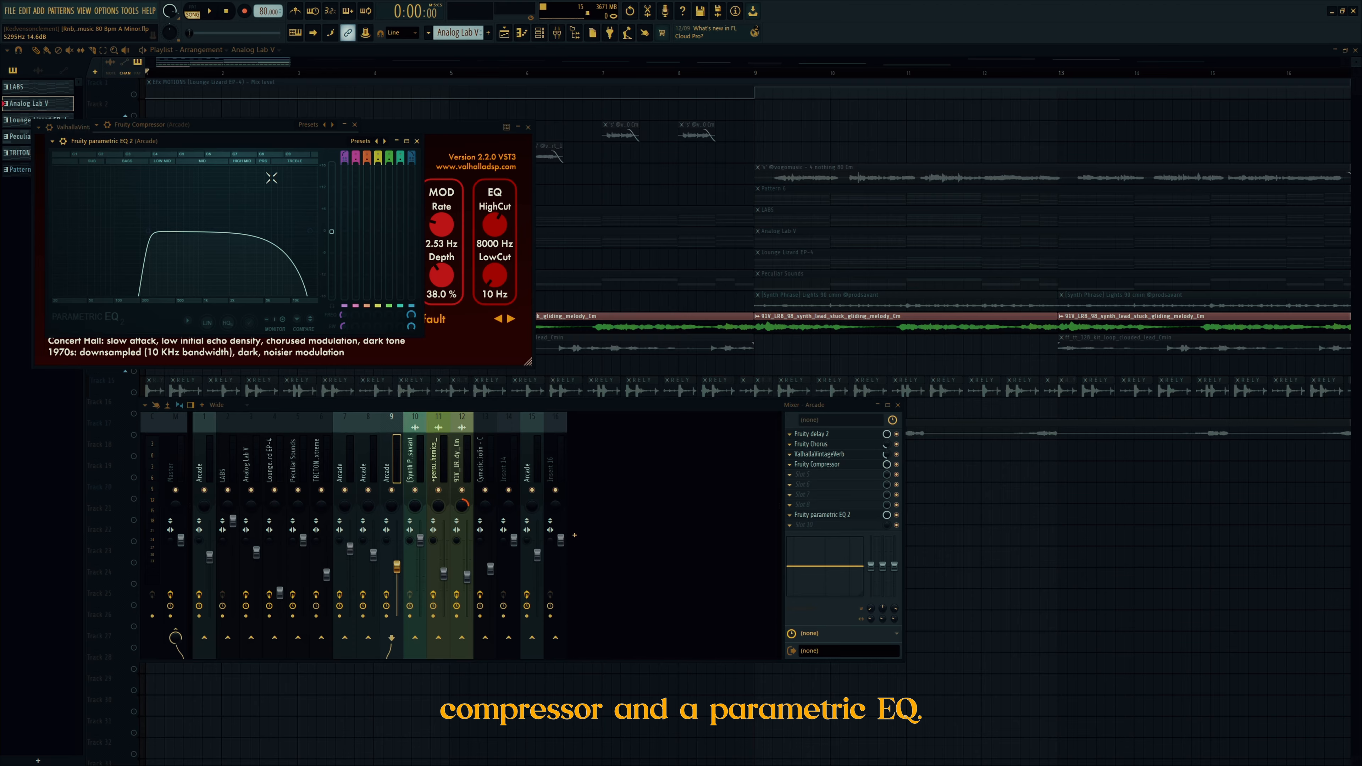
right_click(573, 194)
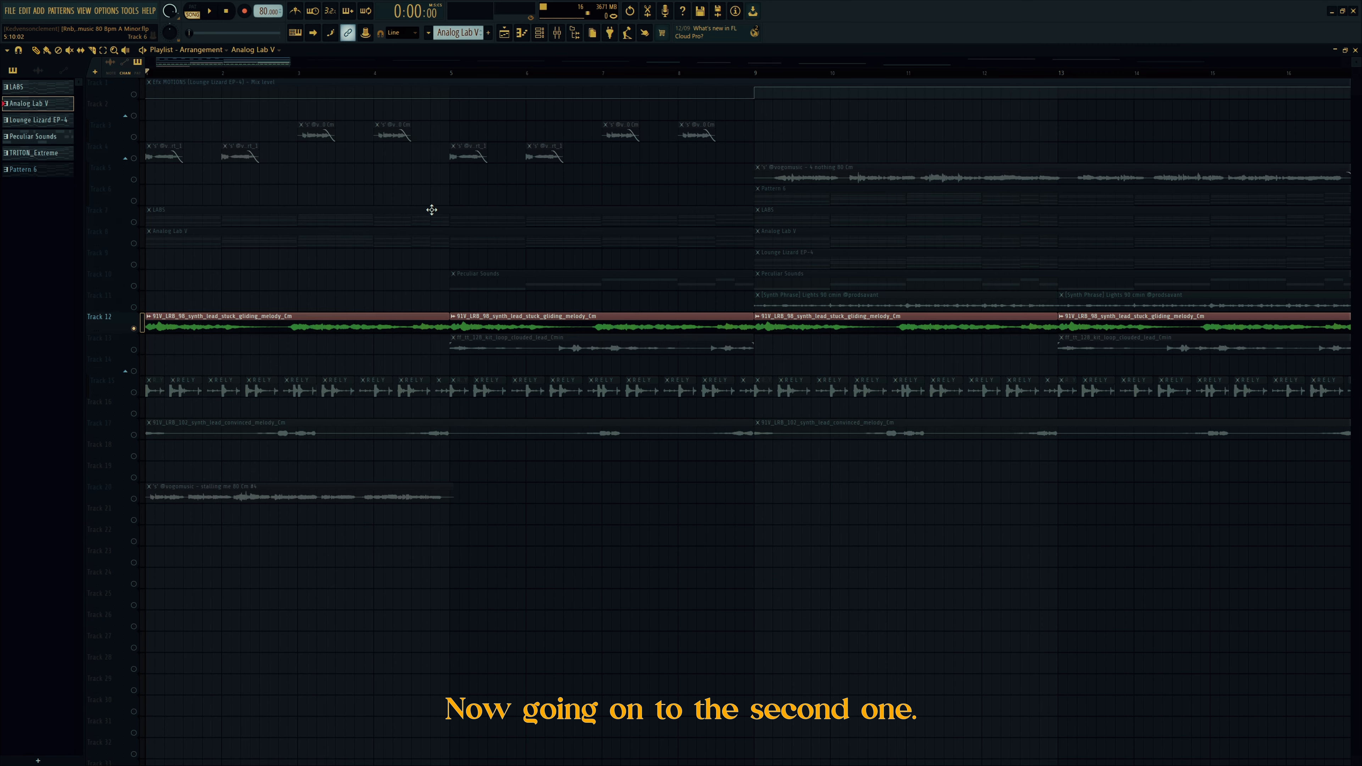
right_click(134, 350)
left_click(455, 72)
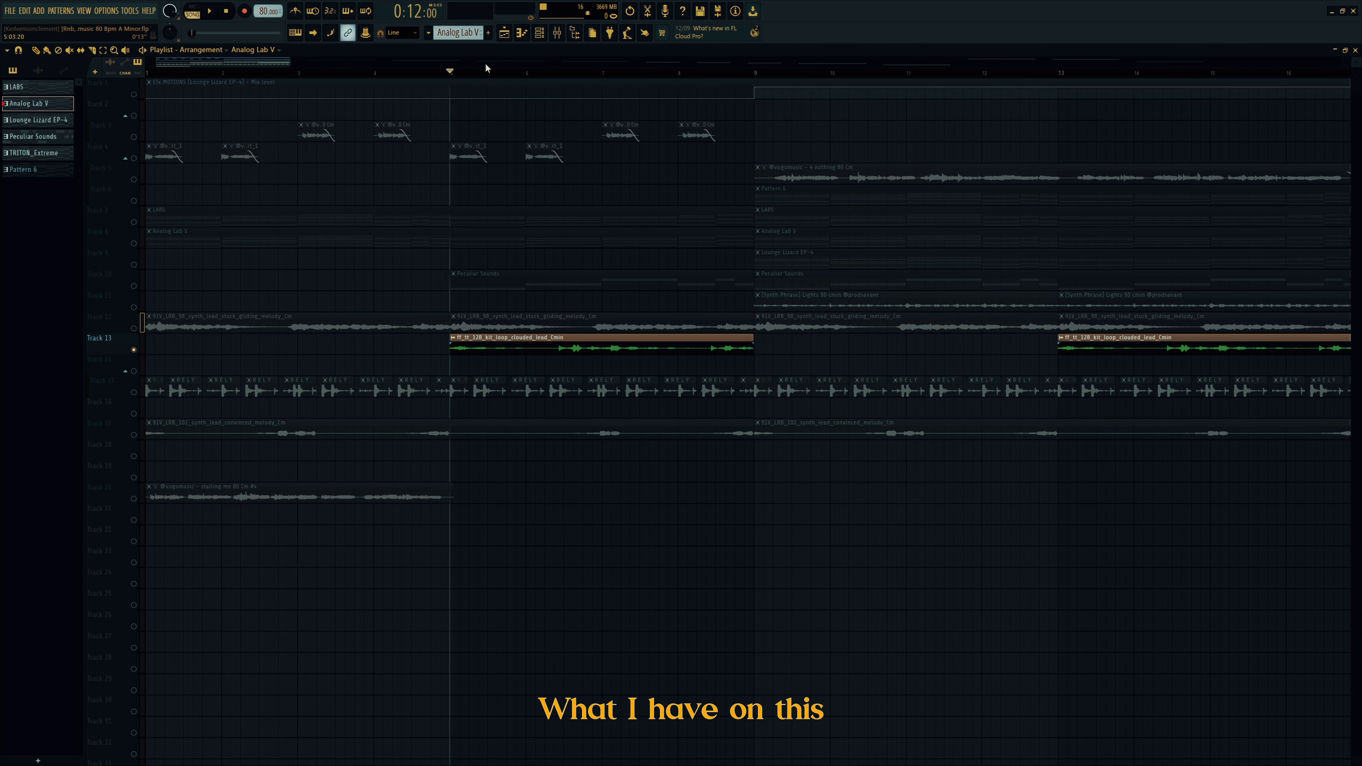
key("space")
left_click(558, 36)
key("space")
left_click(379, 465)
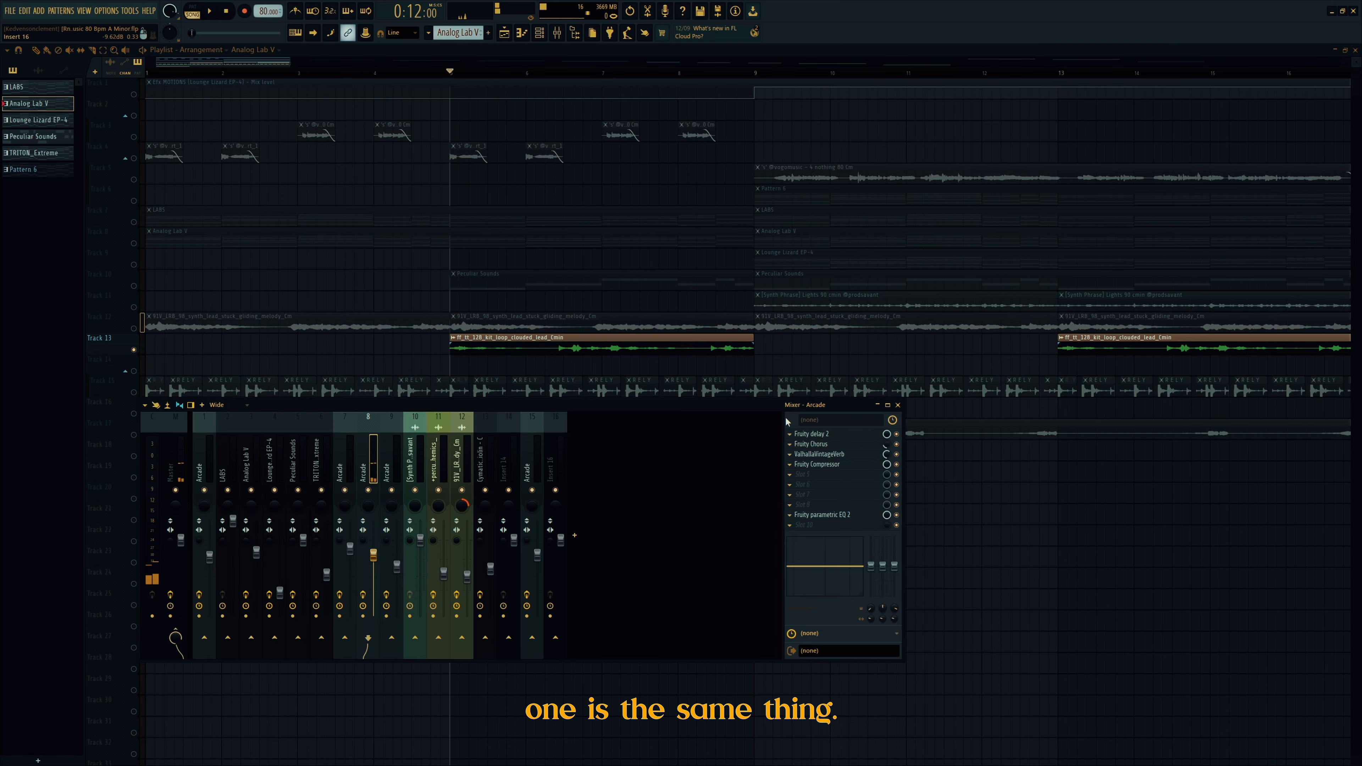
right_click(1012, 555)
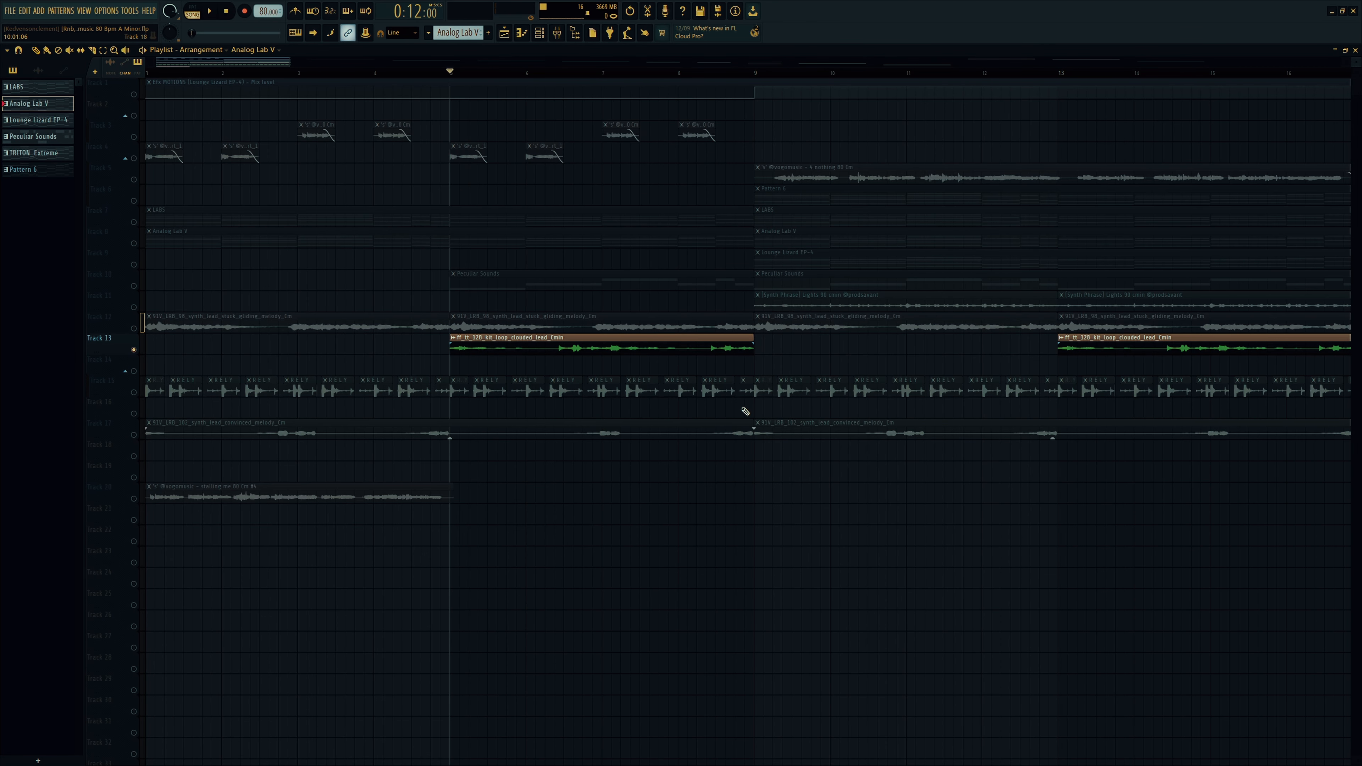
left_click(144, 378)
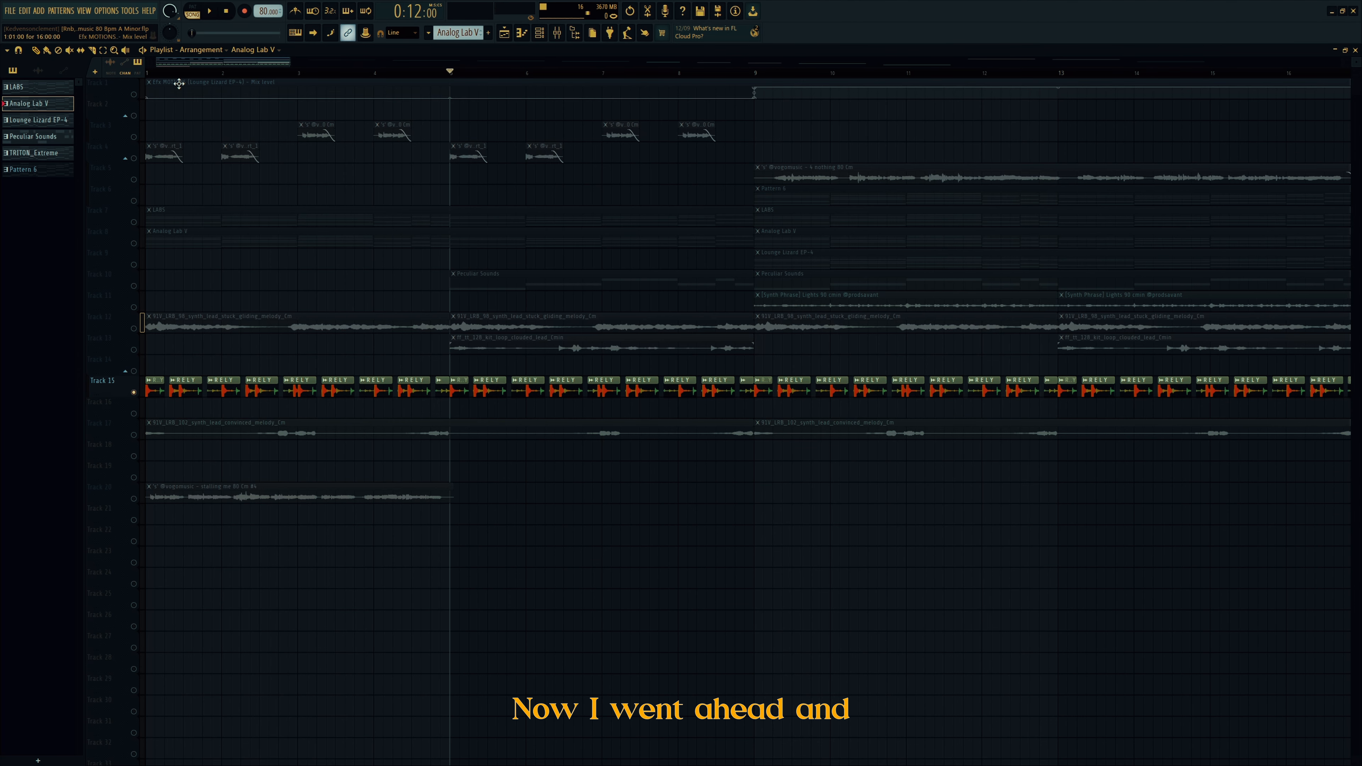
left_click(557, 33)
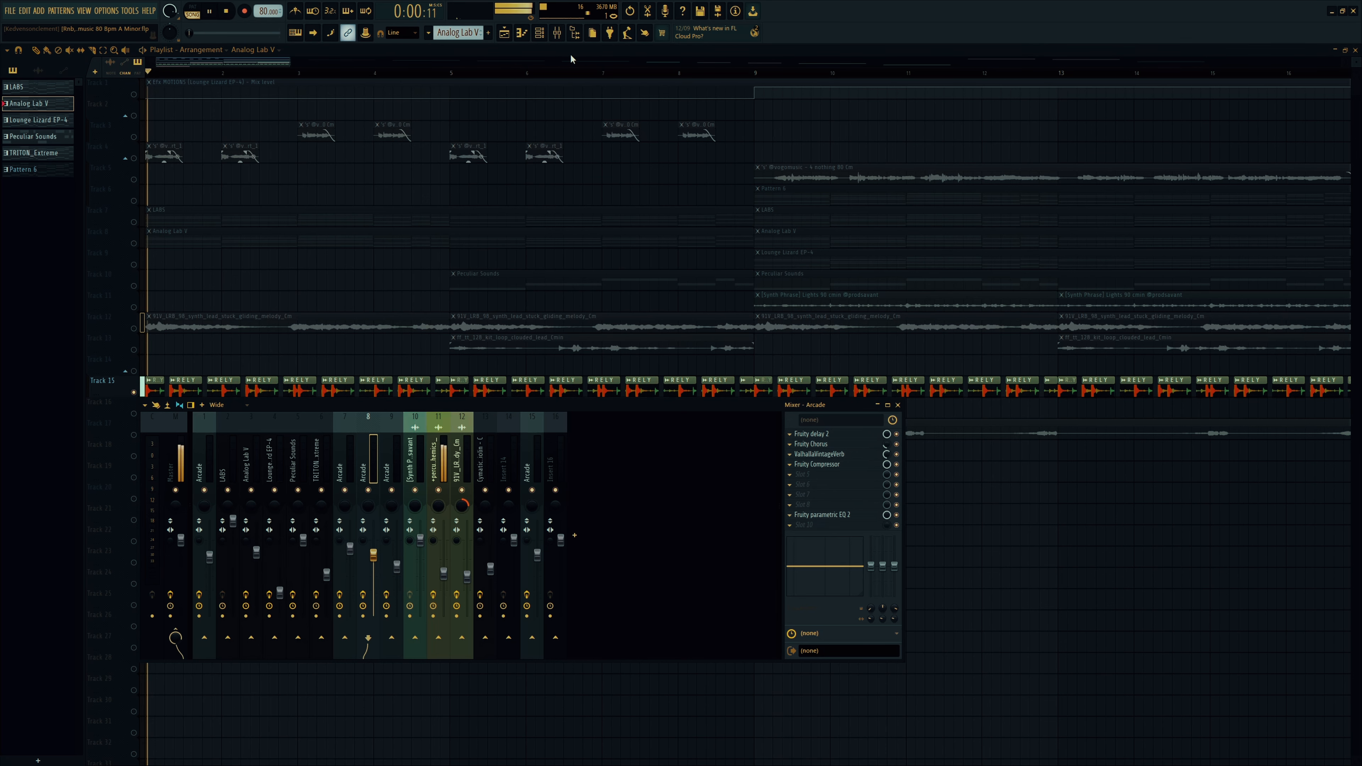
key("space")
key("F9")
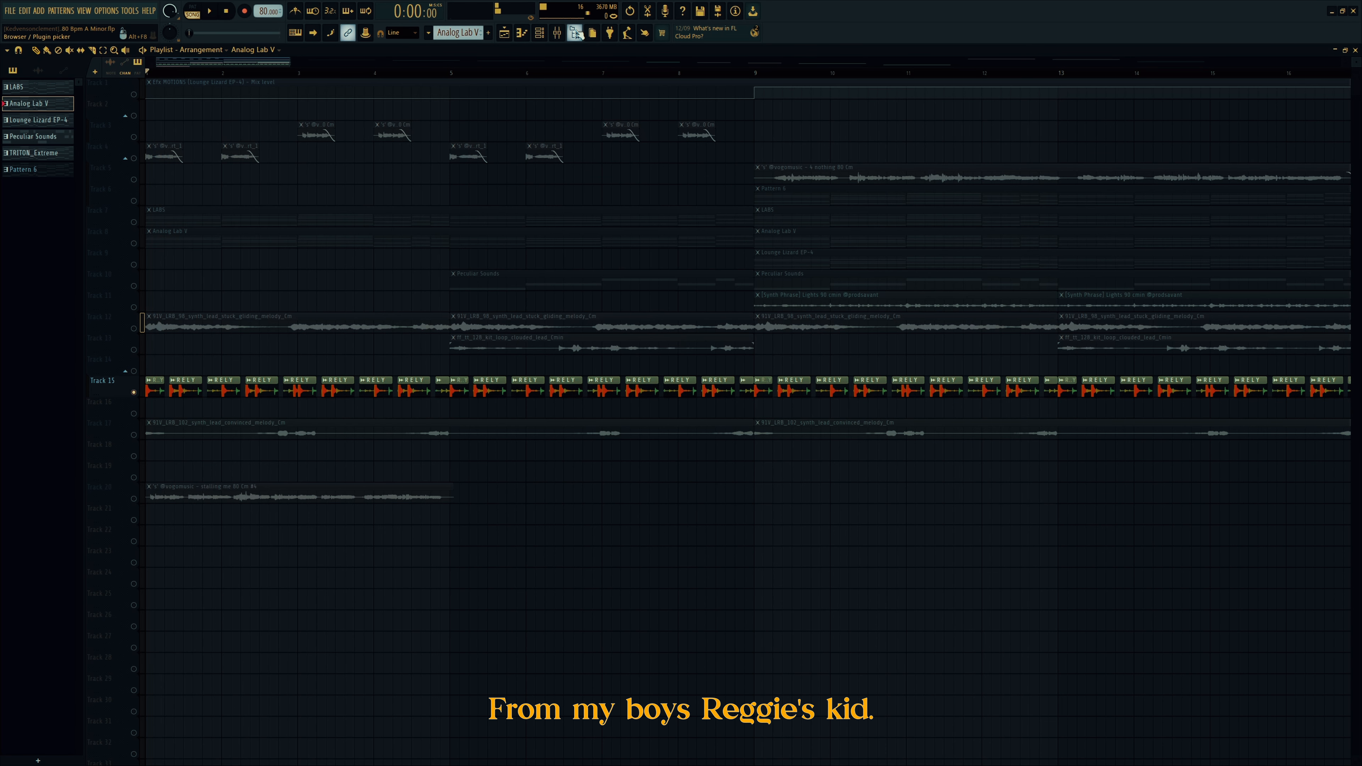
left_click(577, 33)
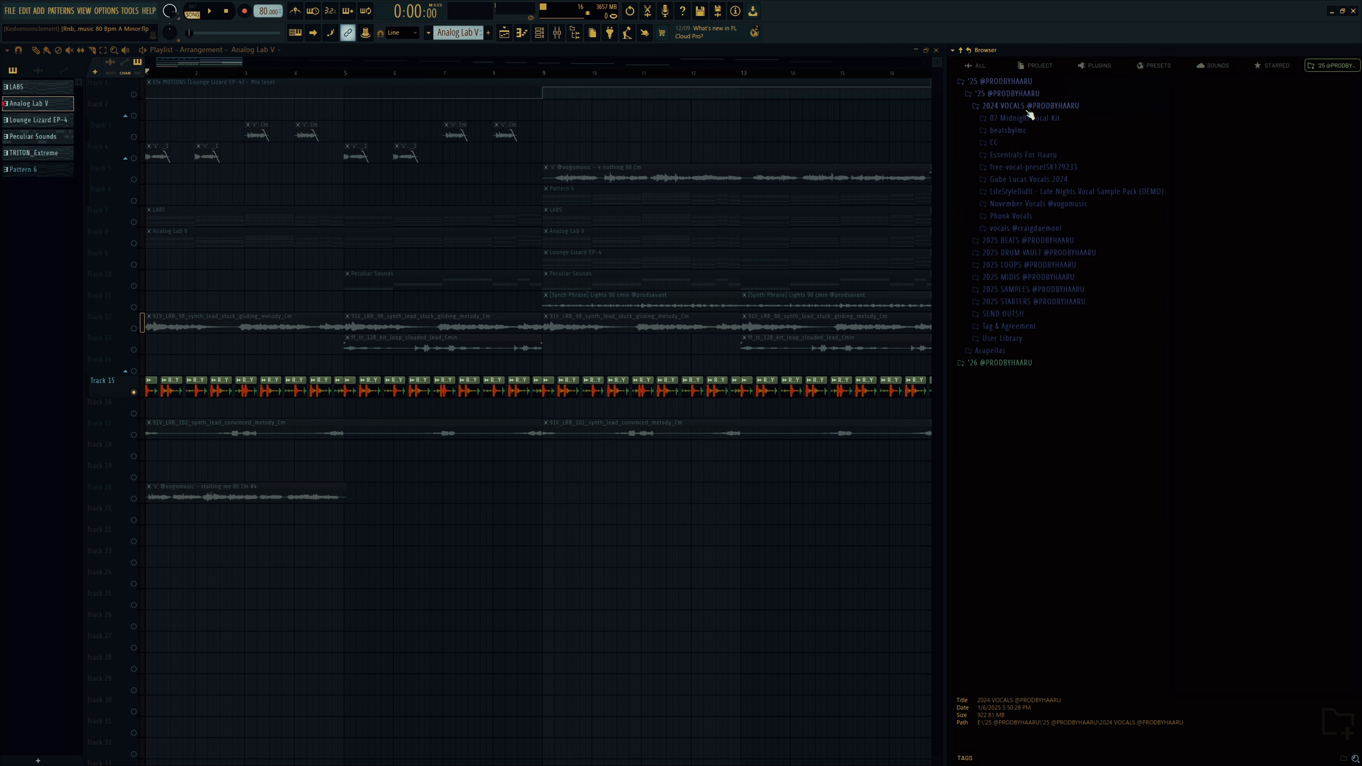
left_click(1029, 129)
left_click(1021, 157)
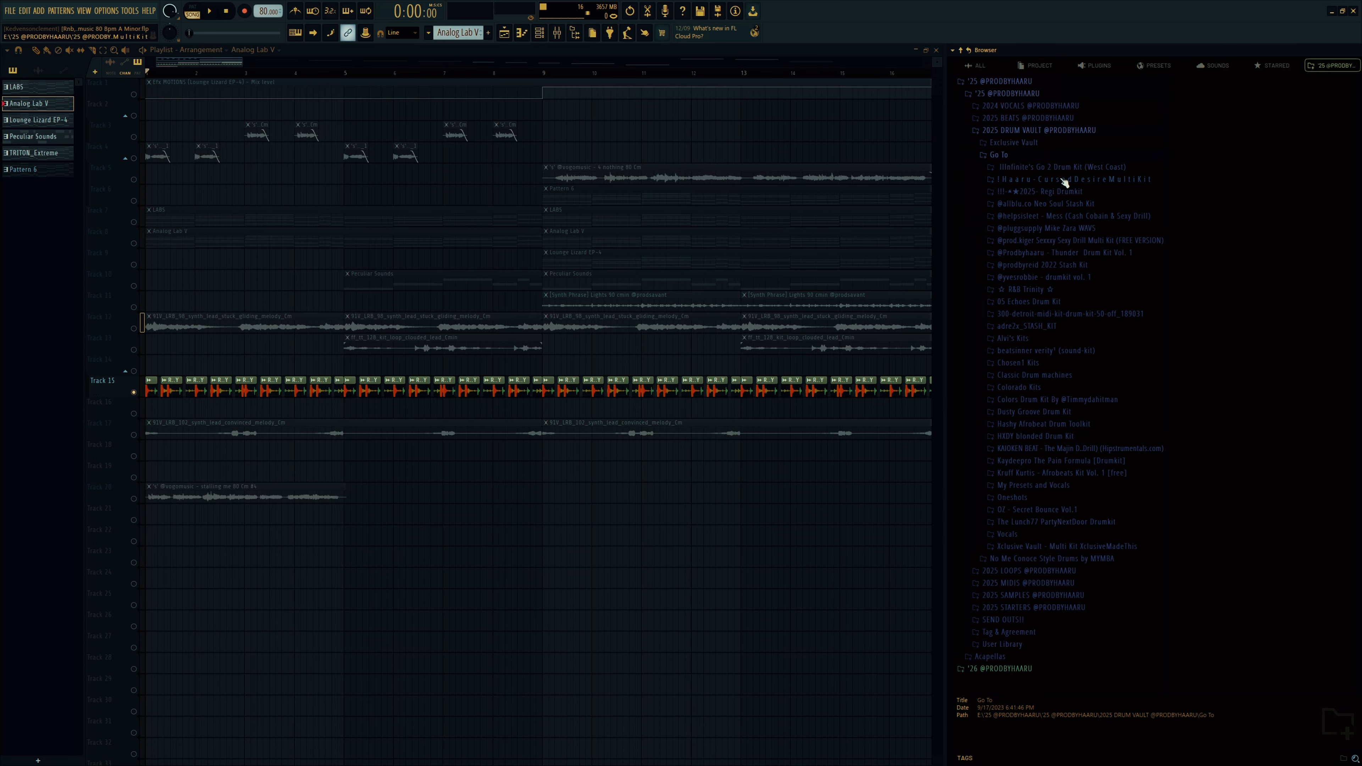
left_click(1066, 193)
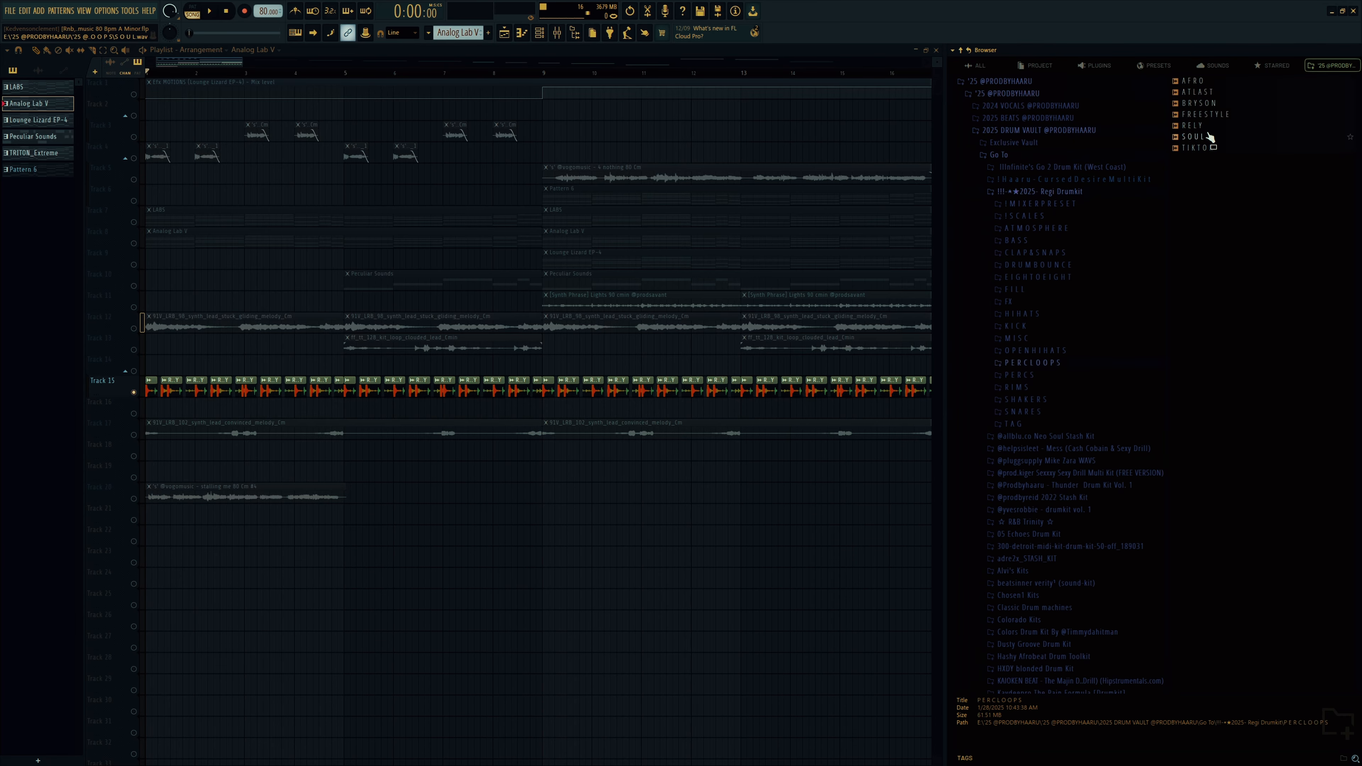
left_click(1210, 138)
left_click(1208, 126)
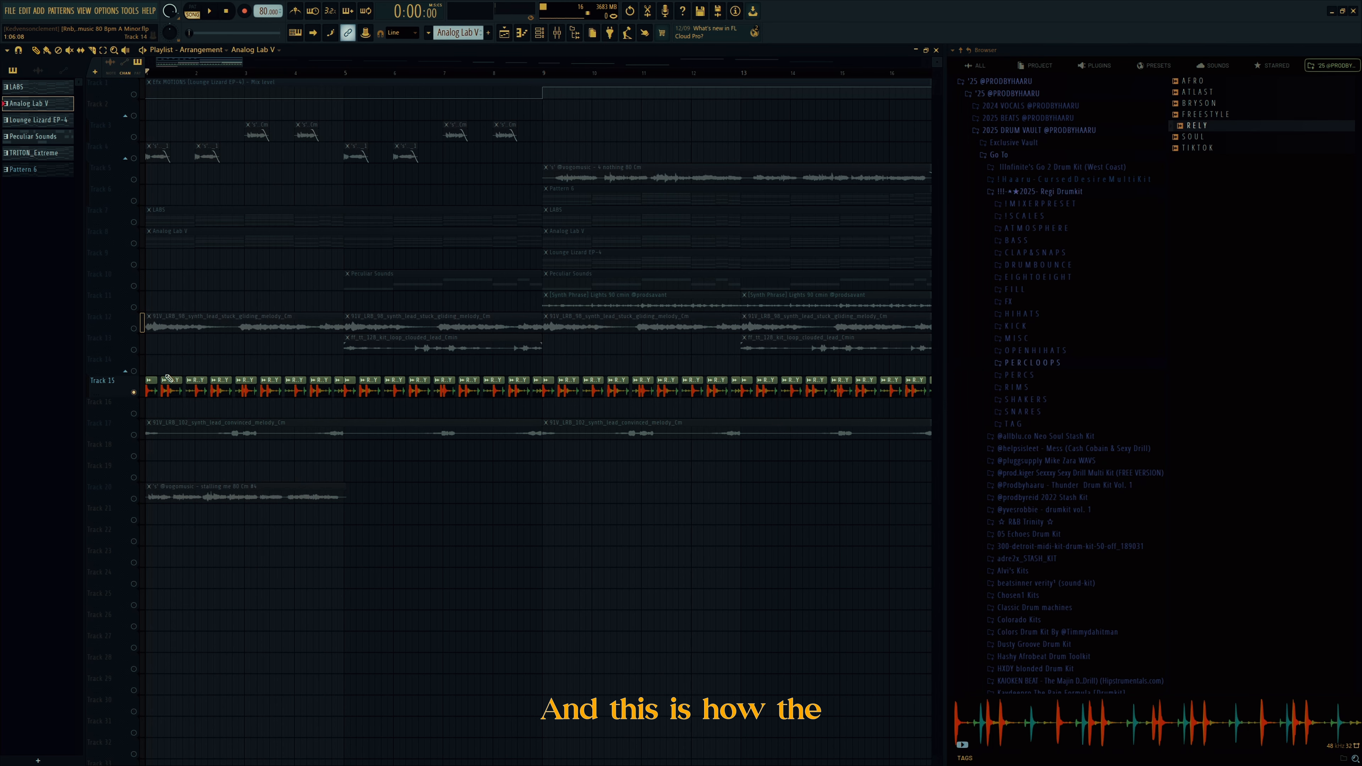
left_click(575, 33)
key("space")
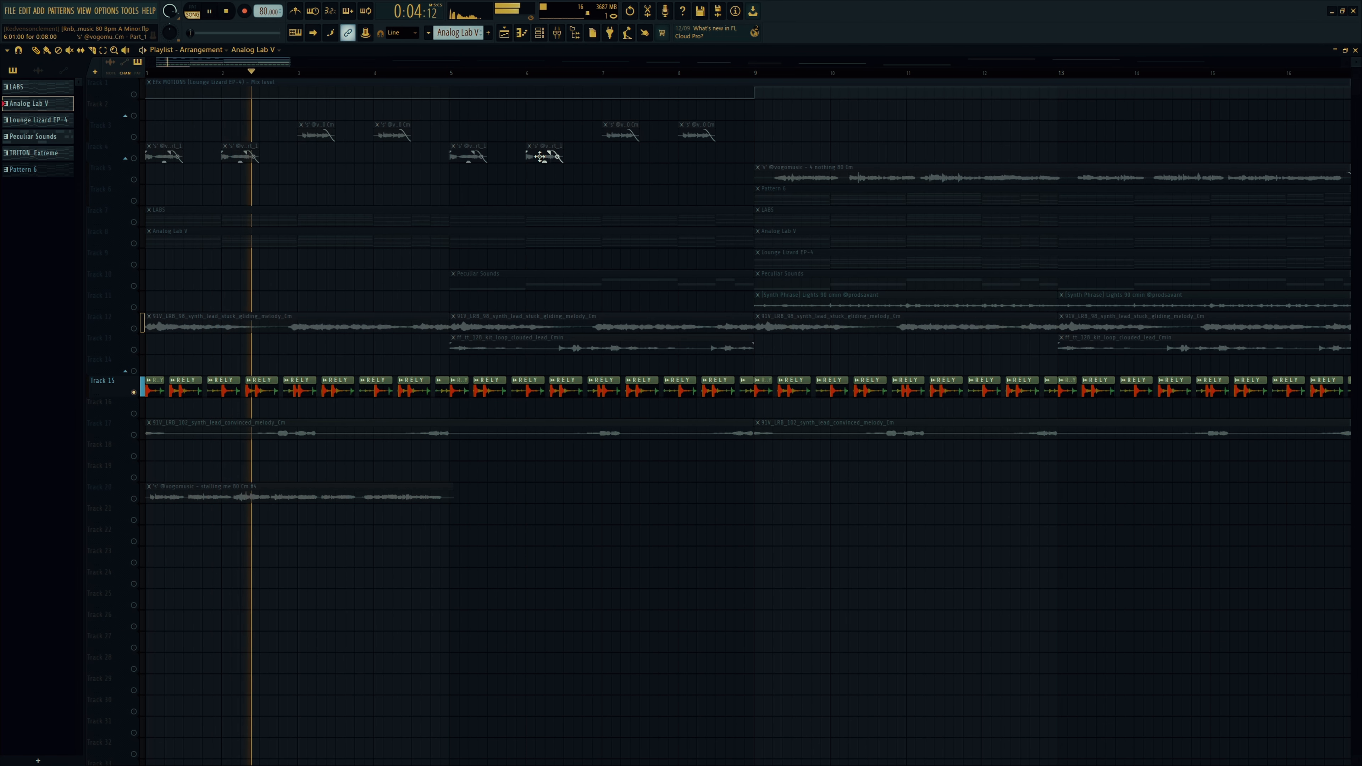
Step: List audio clips with RELY selected, then check the percussion's Delay 3, Flanger and parametric EQ 2
left_click(293, 385)
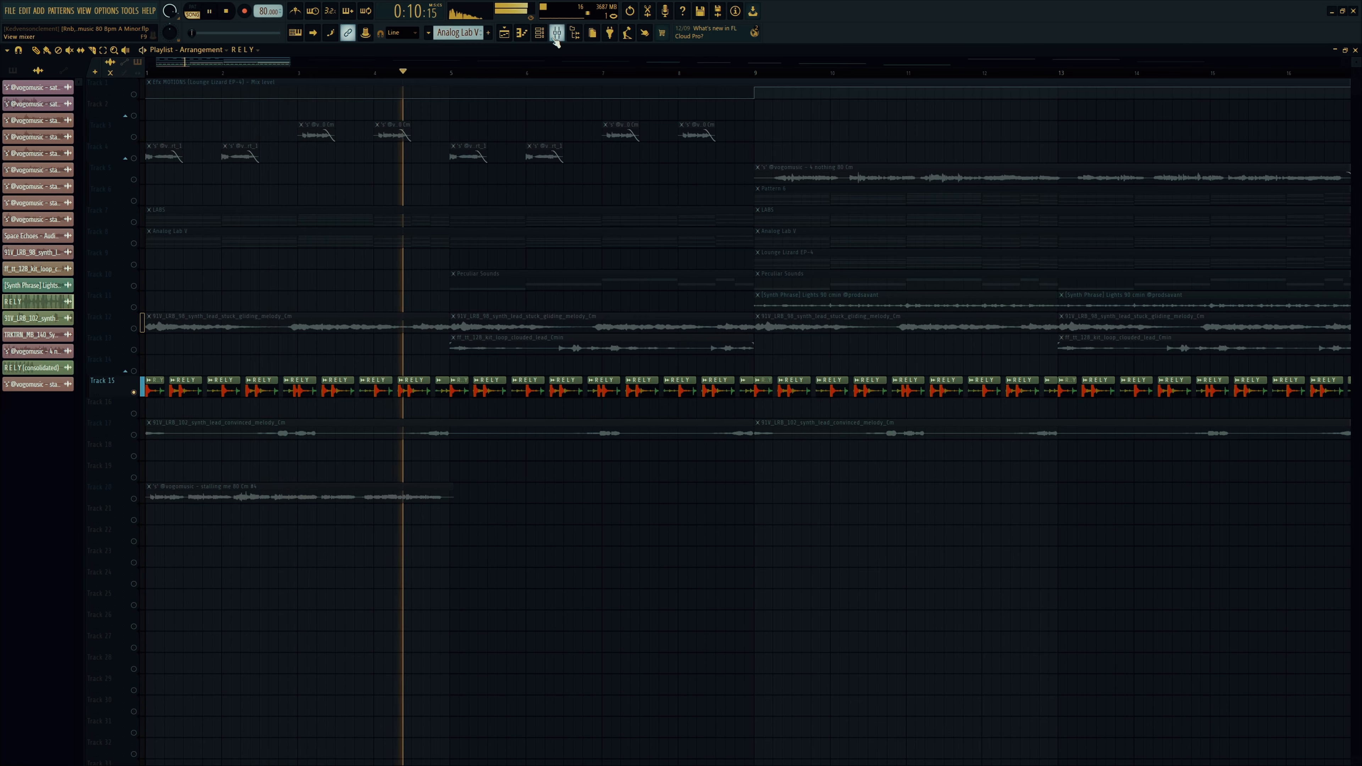
key("space")
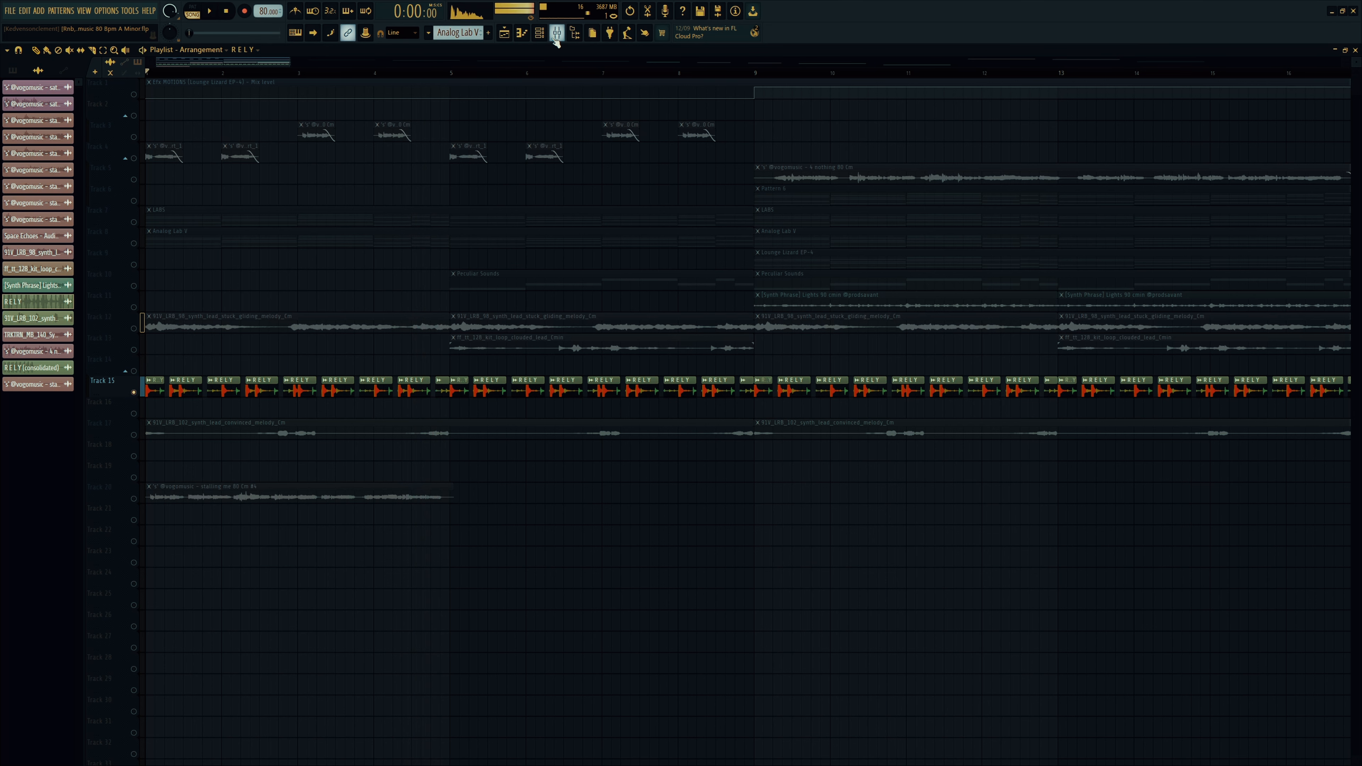
left_click(557, 34)
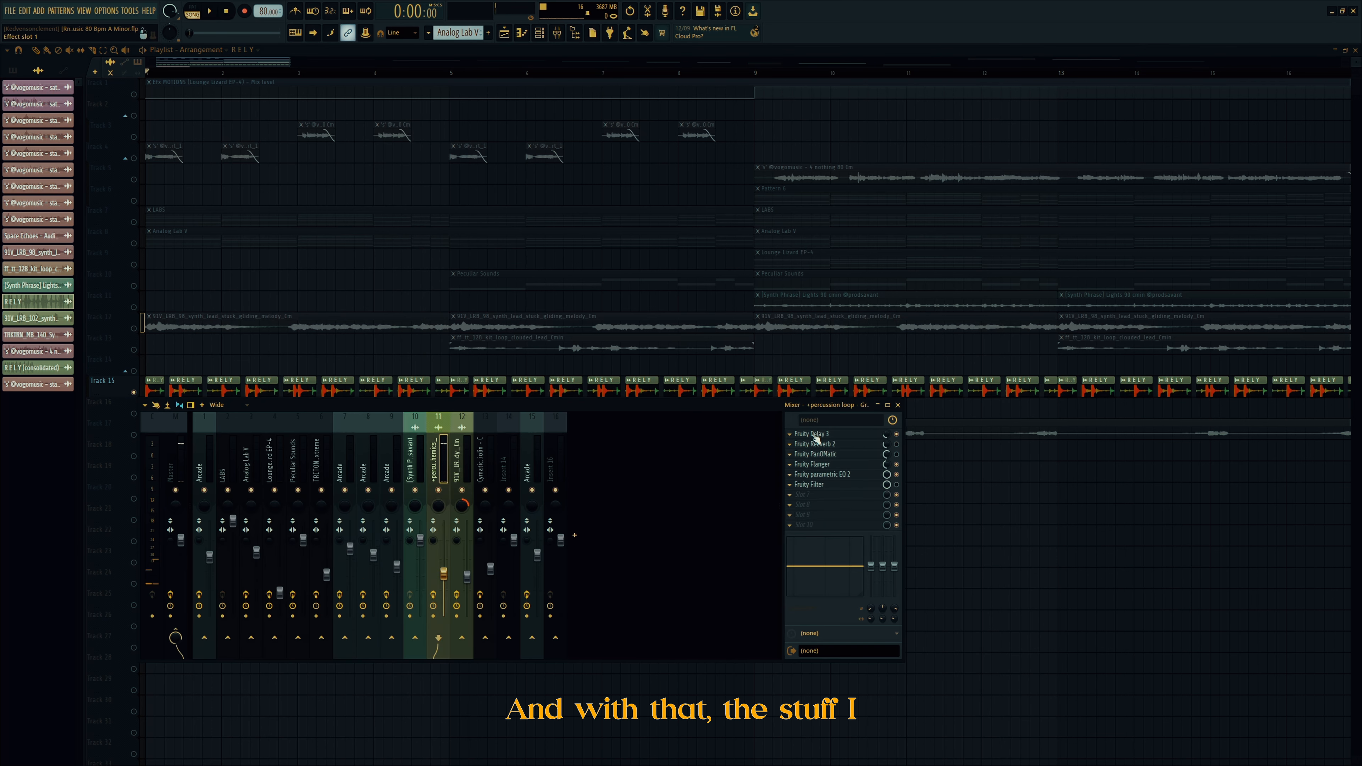
left_click(816, 436)
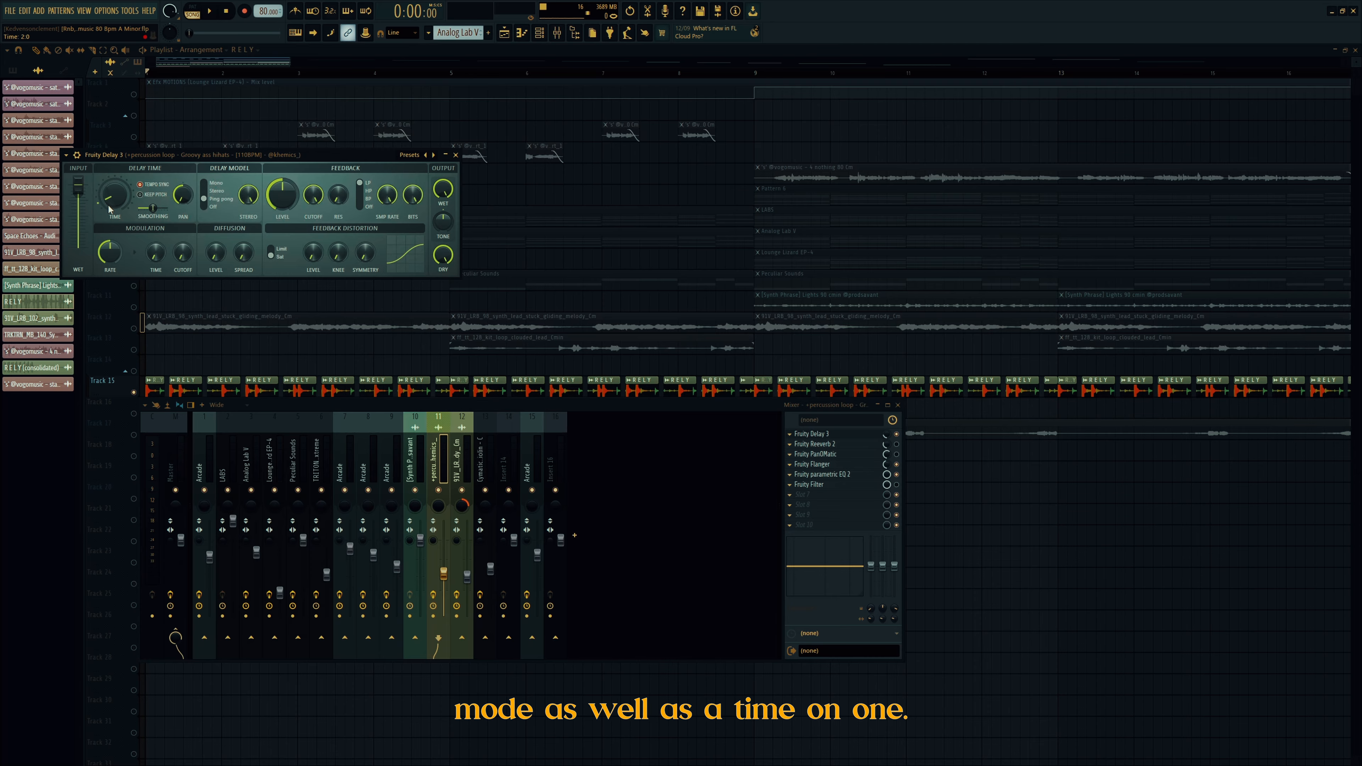
left_click(825, 469)
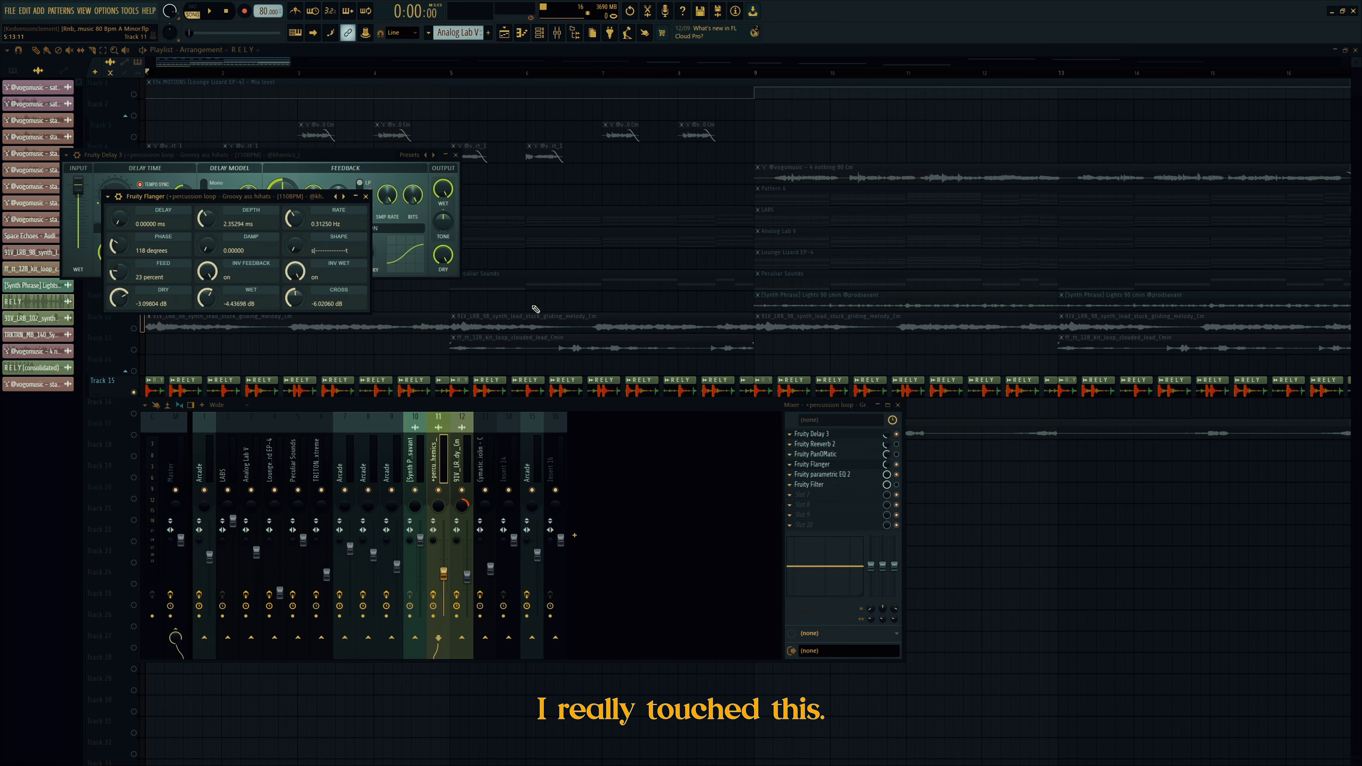
left_click(859, 476)
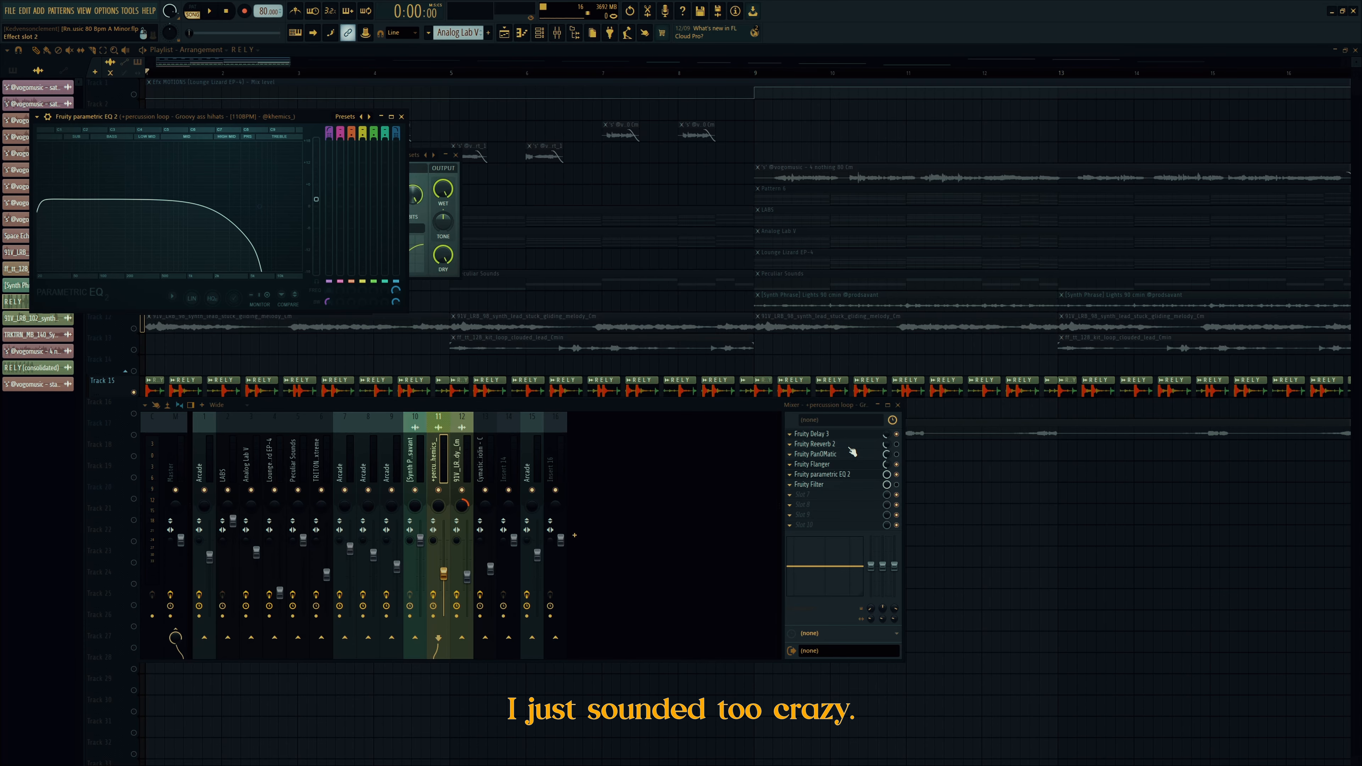
left_click(1053, 542)
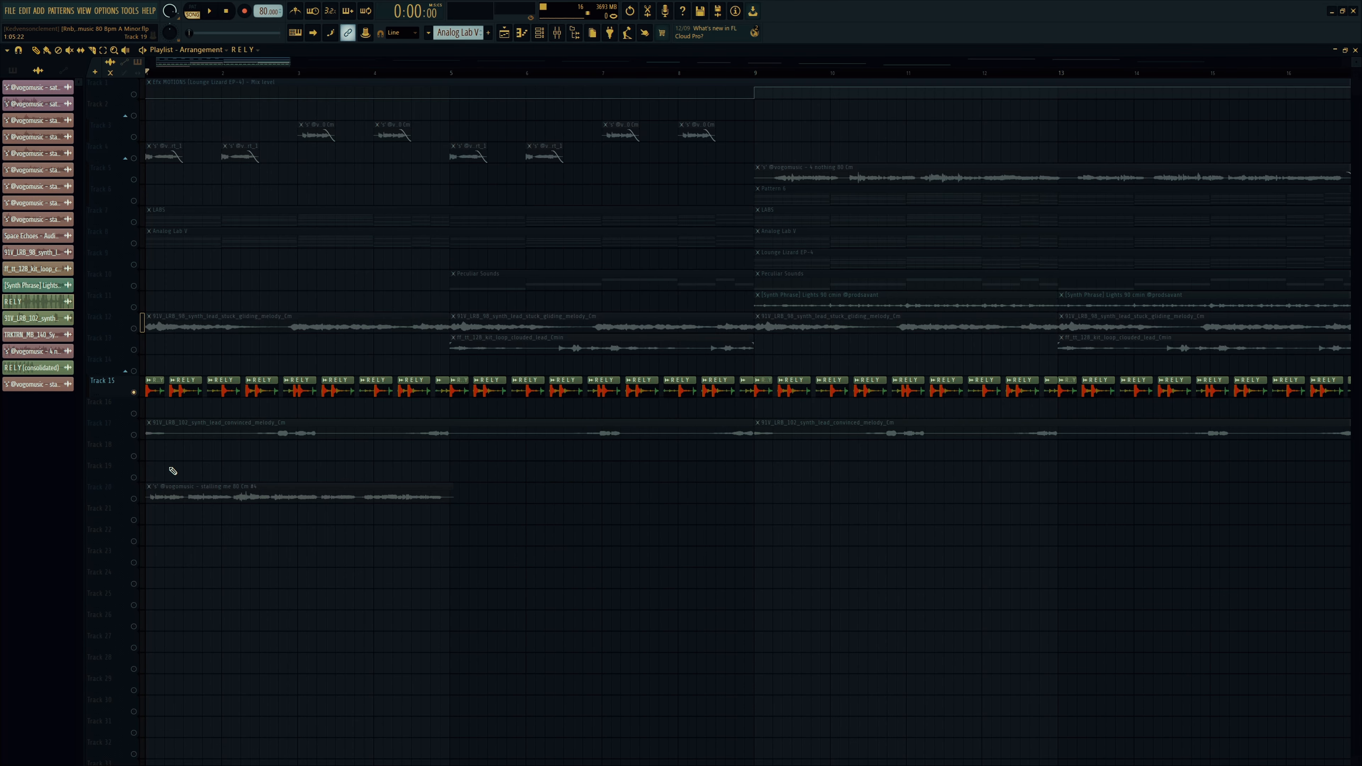
Step: Audition the soloed Track 17 melody, then copy it to Track 21 at bar 1 as a unique, unreversed sample
right_click(134, 434)
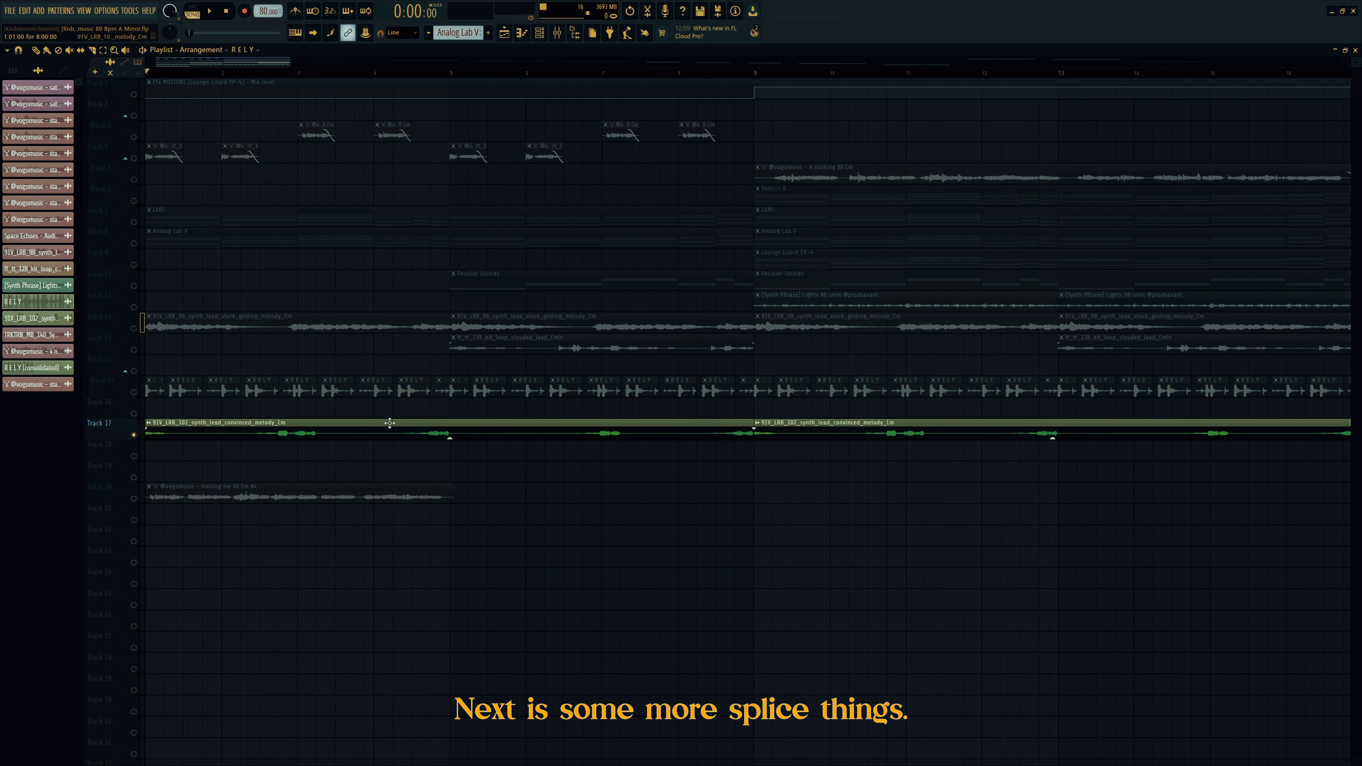
key("space")
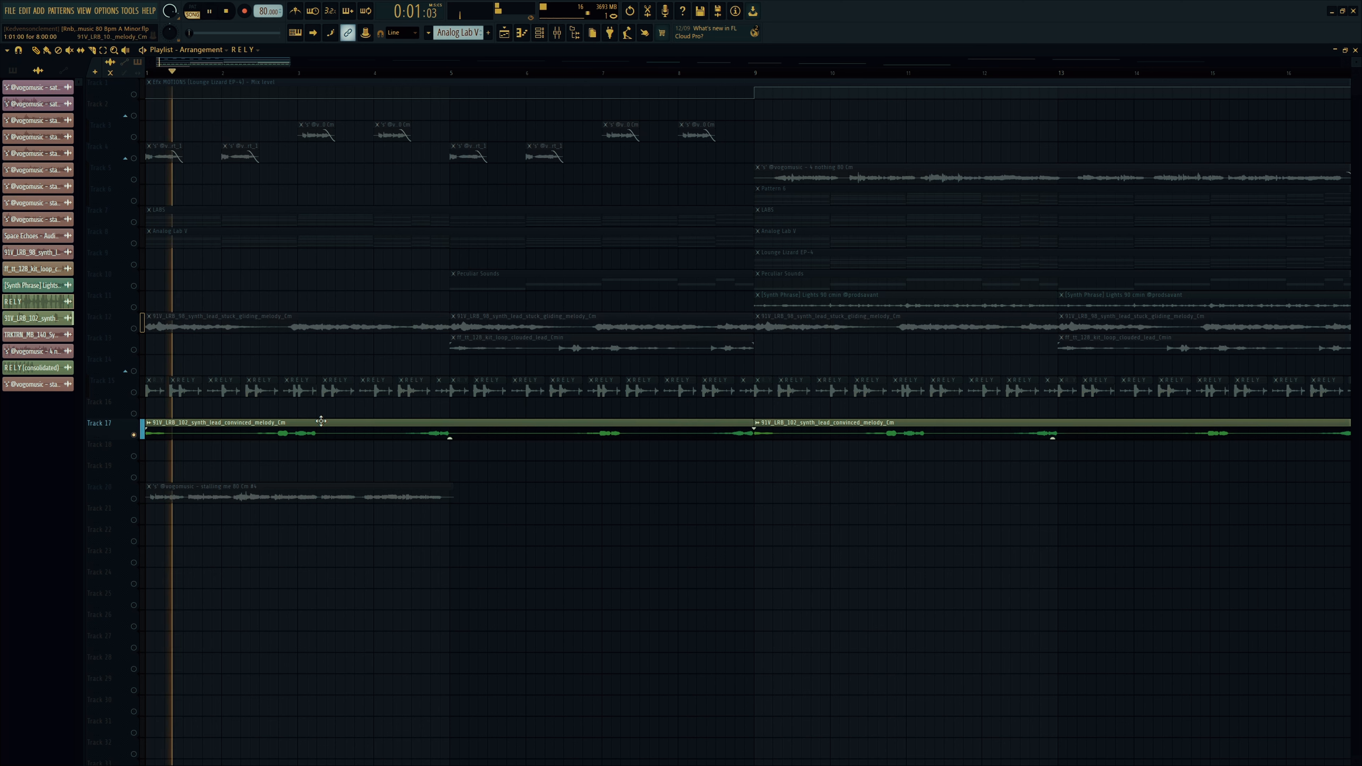
key("space")
left_click(408, 434)
left_click_drag(391, 620, 152, 524)
right_click(150, 513)
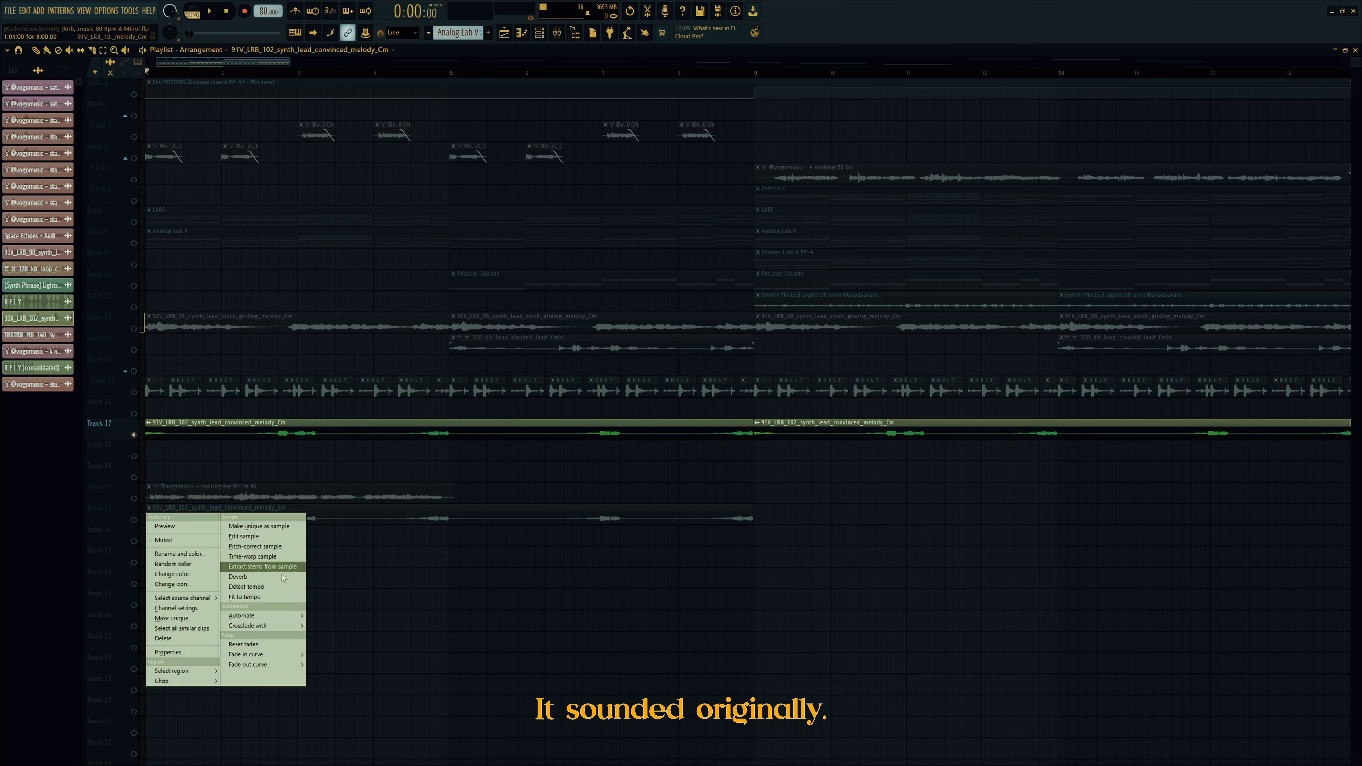
left_click(172, 619)
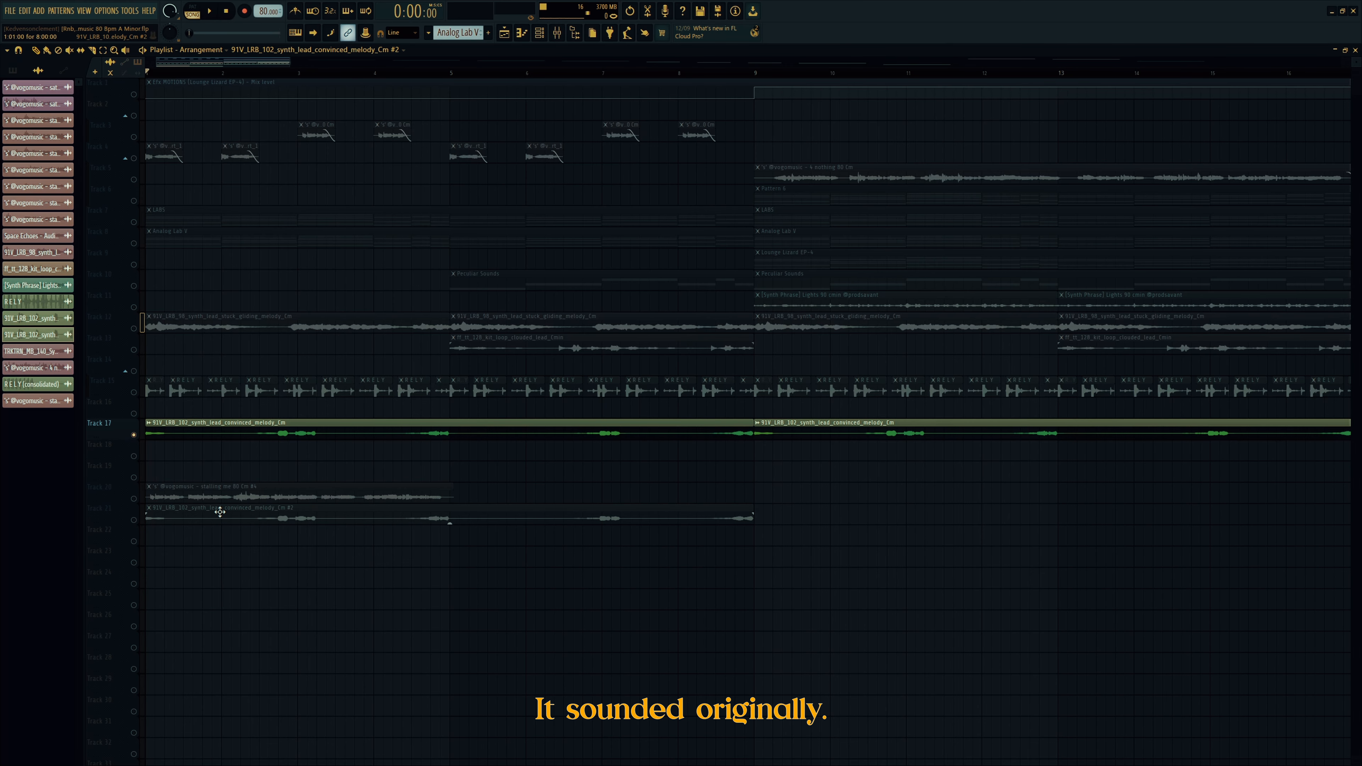
left_click(195, 251)
Step: Solo and play Track 21, then open the Lexicon 224 reverb on its mixer insert
right_click(365, 642)
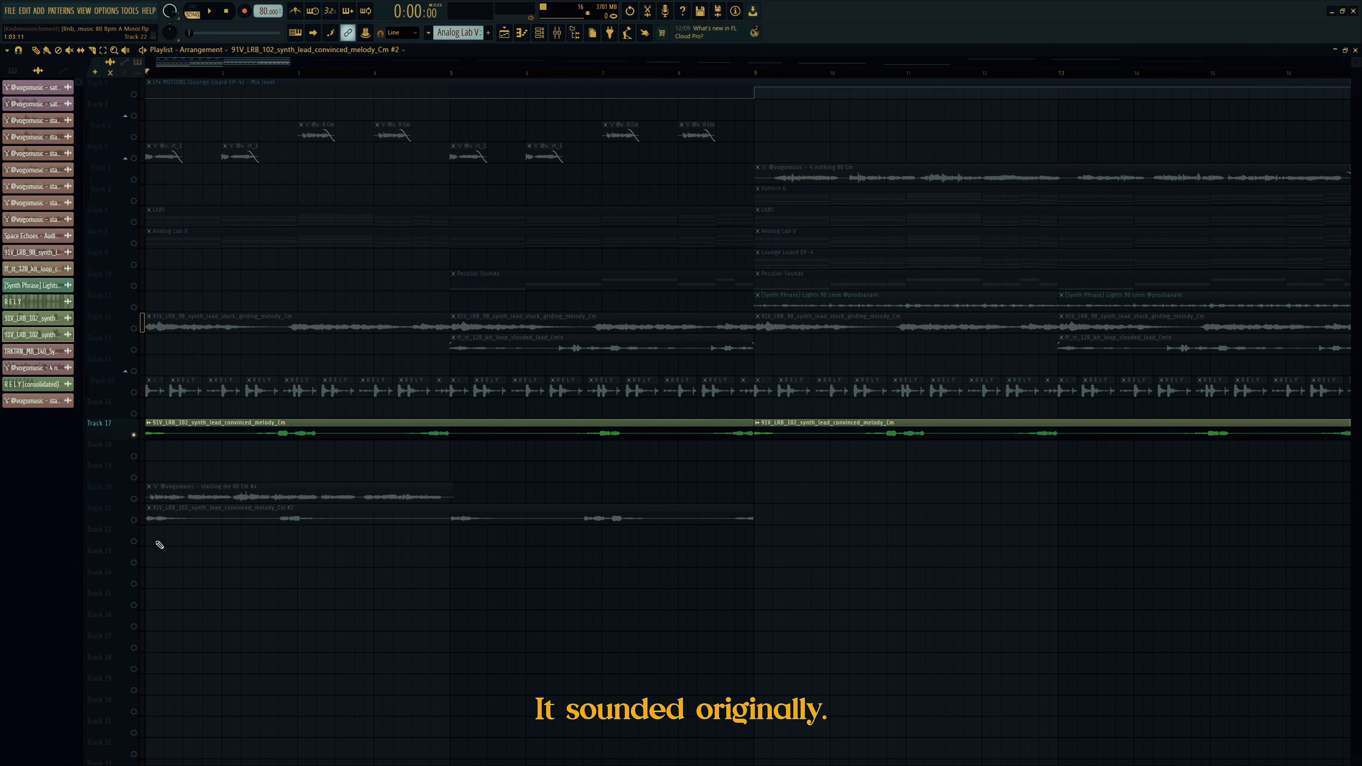
right_click(135, 520)
key("space")
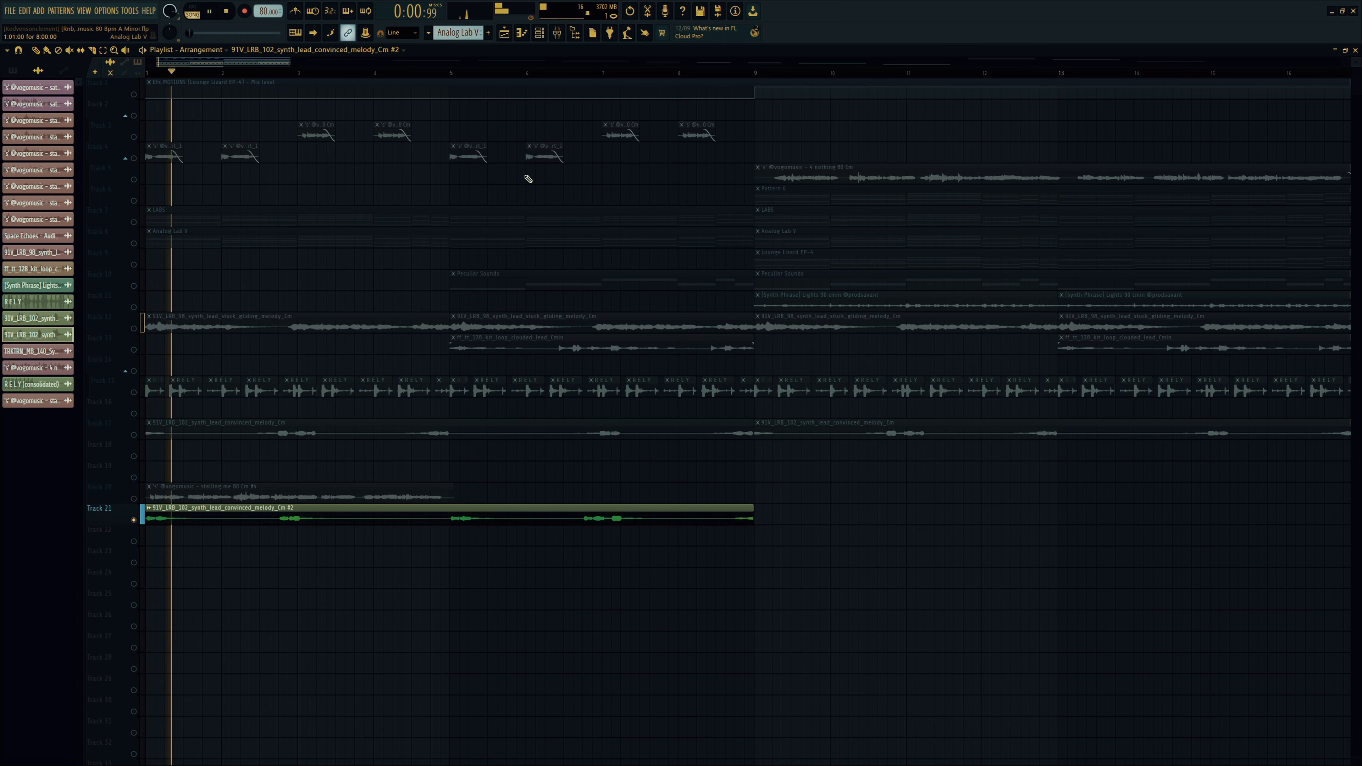
key("F9")
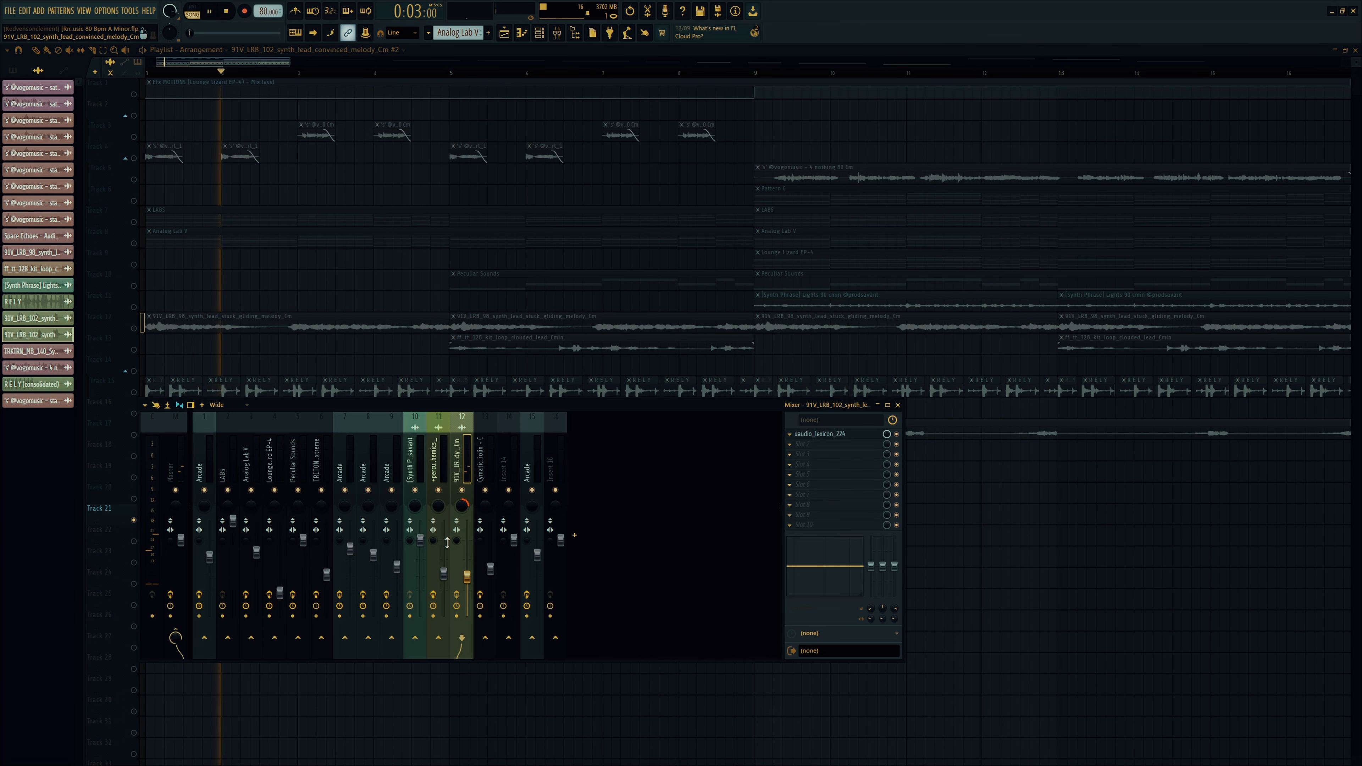
key("F9")
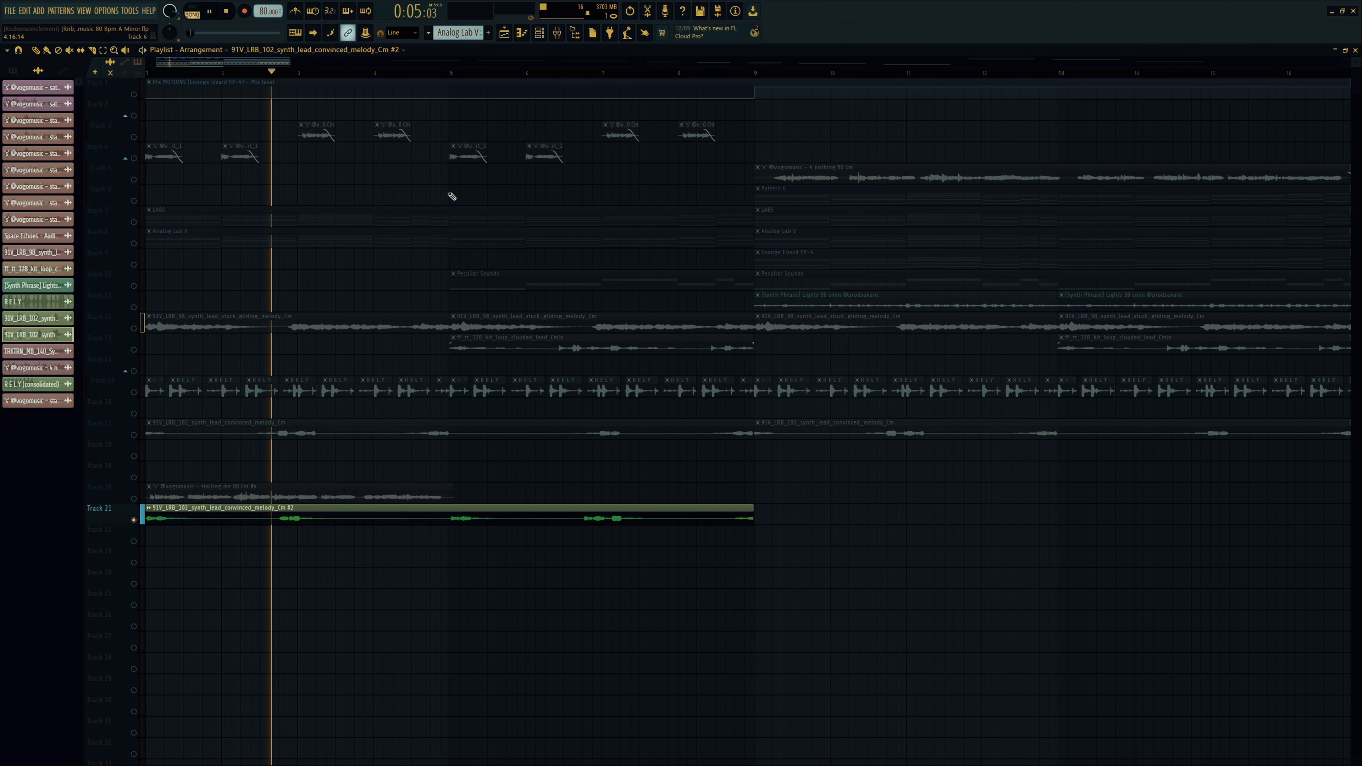
left_click(559, 34)
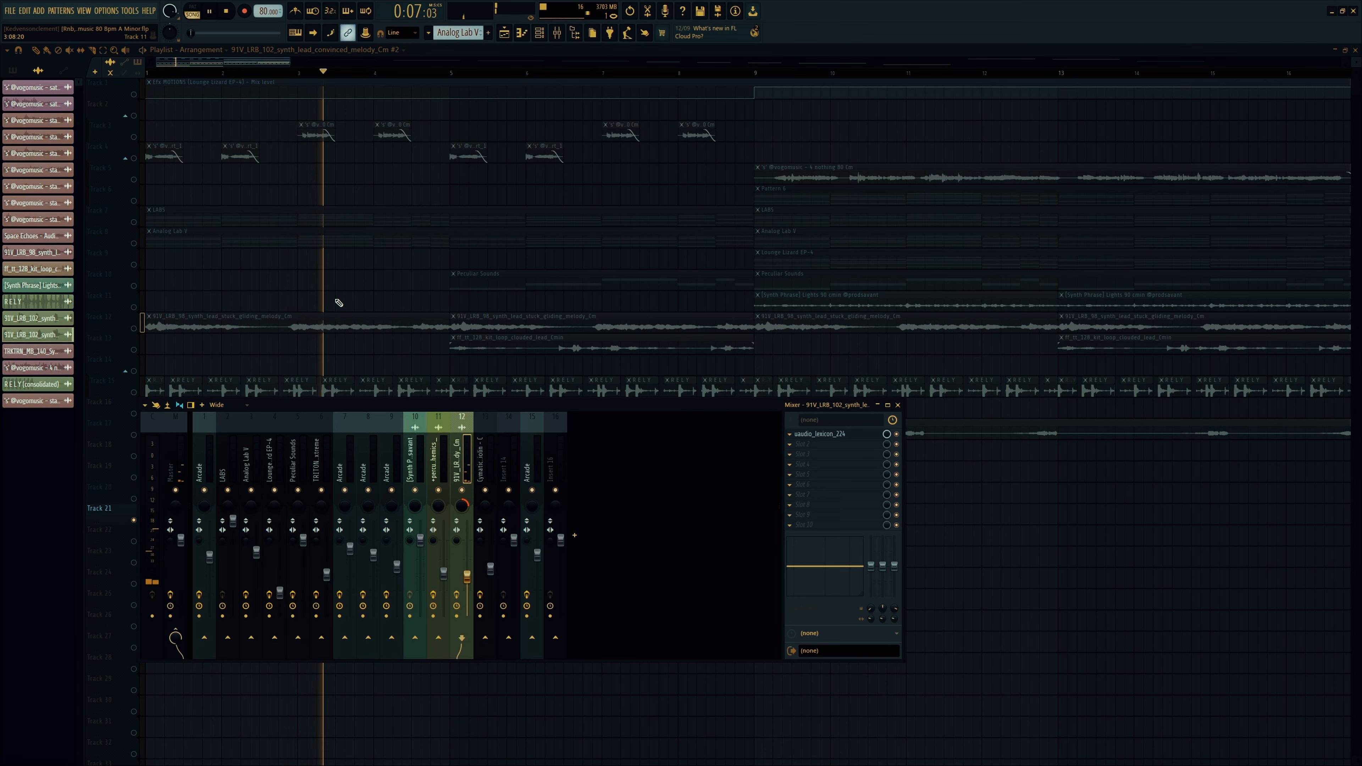
key("F9")
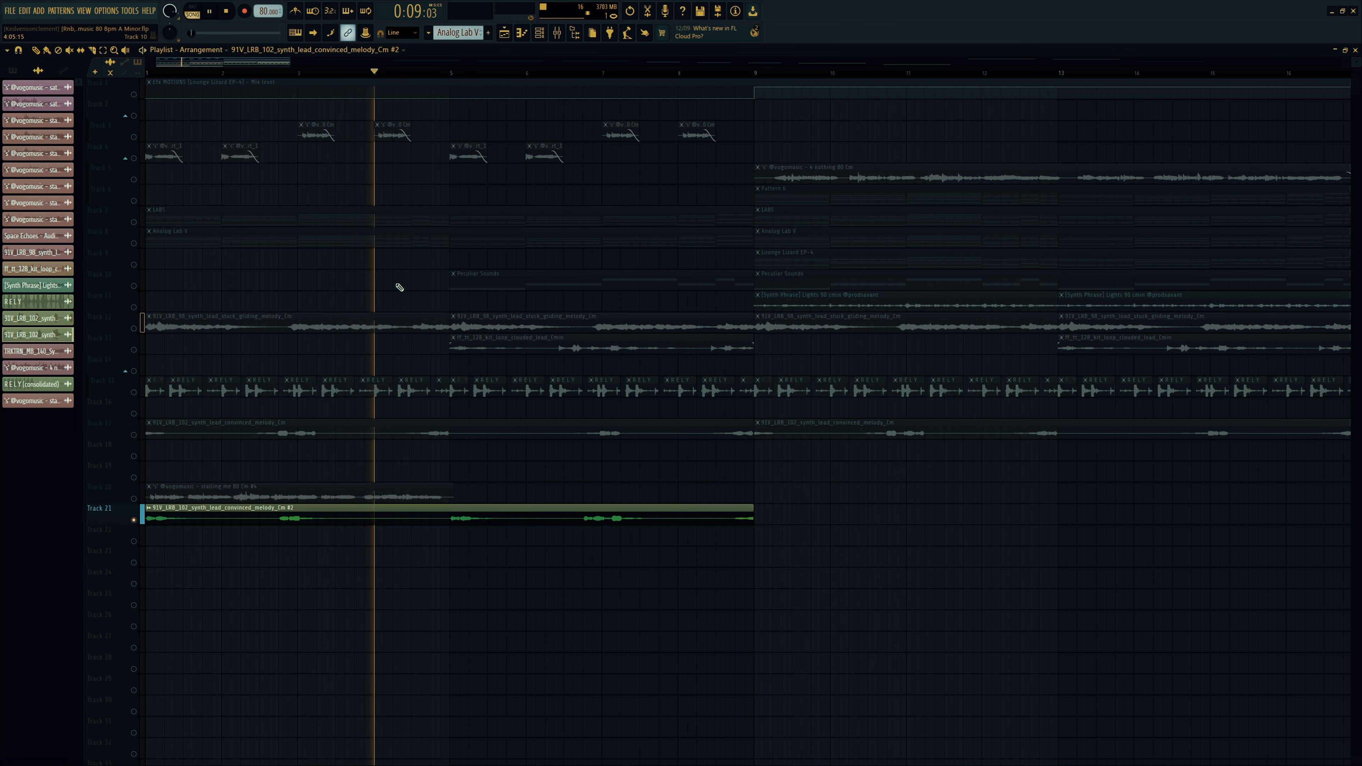
key("space")
key("F9")
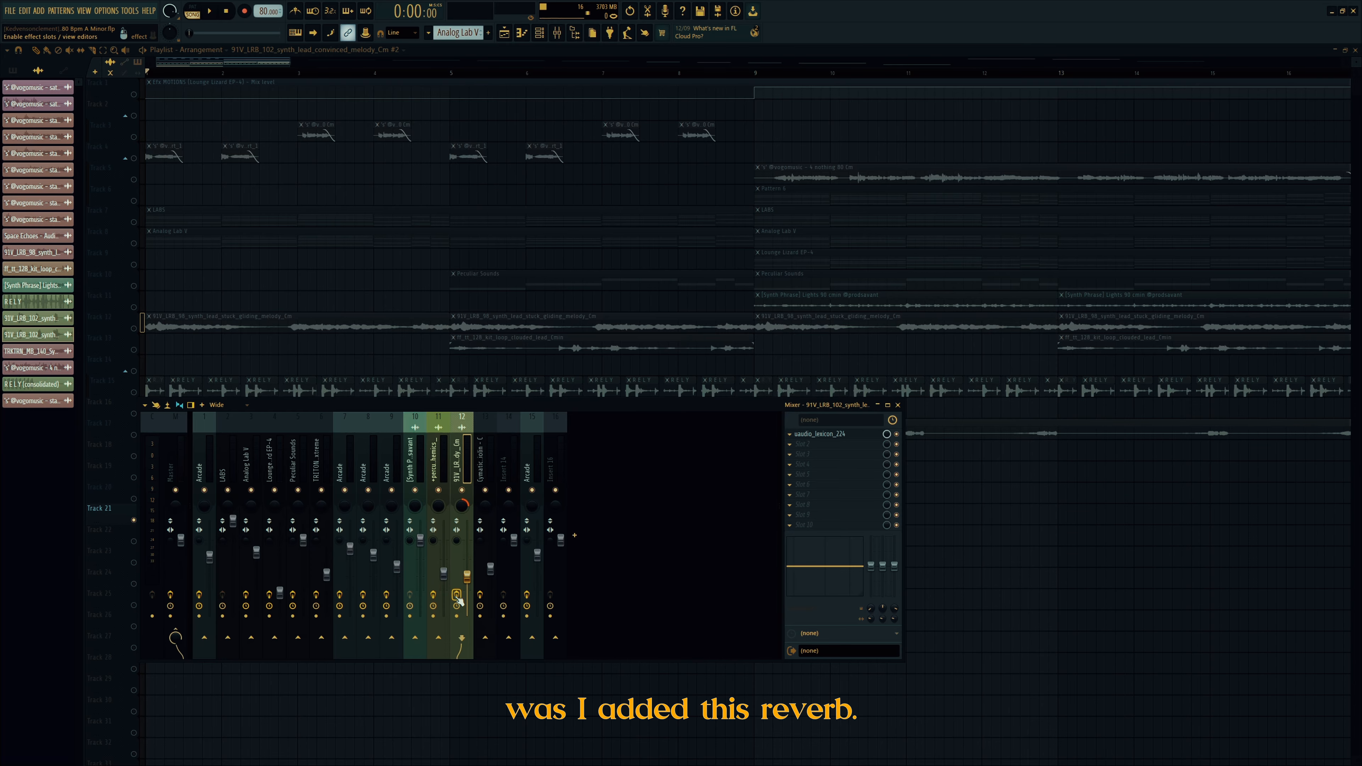
left_click(830, 437)
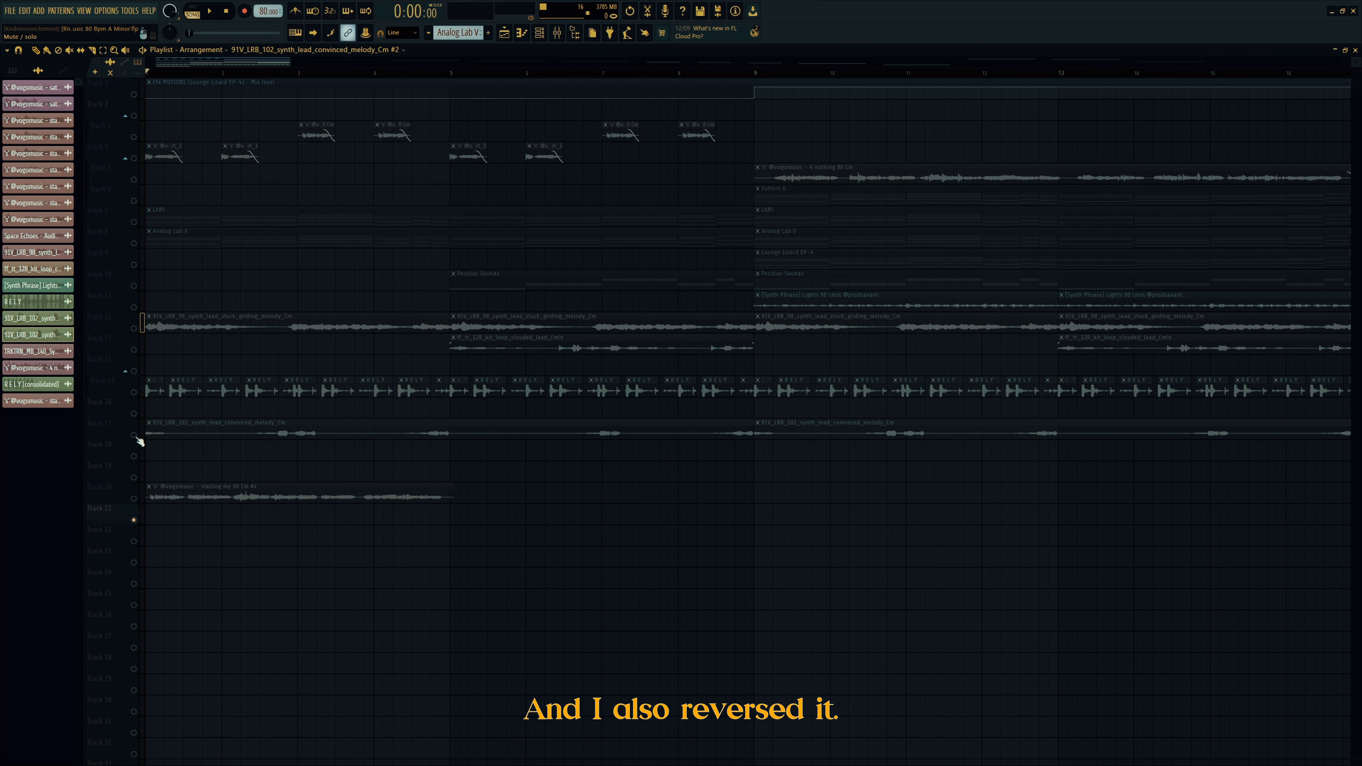
Step: Solo and play the Track 17 convinced lead, then delete the stalling-me clip from Track 20
right_click(136, 437)
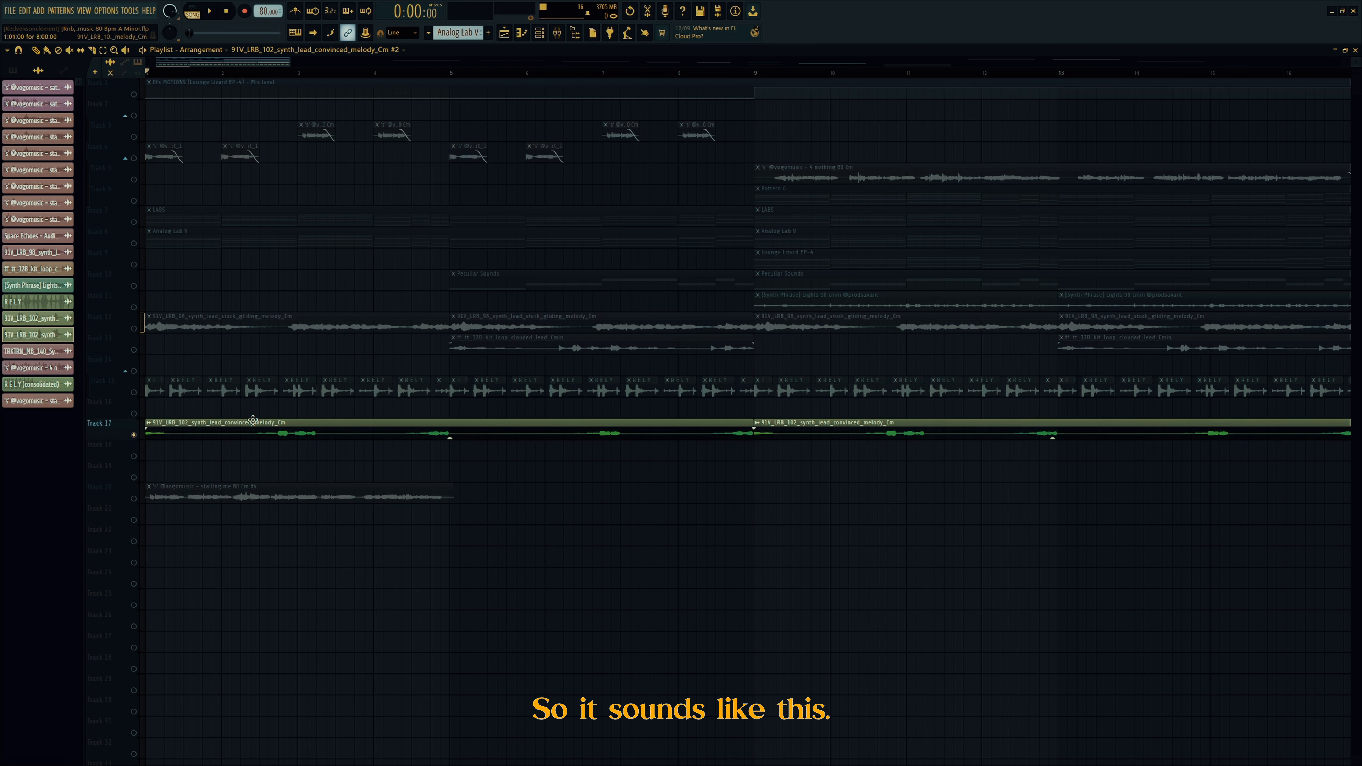
key("space")
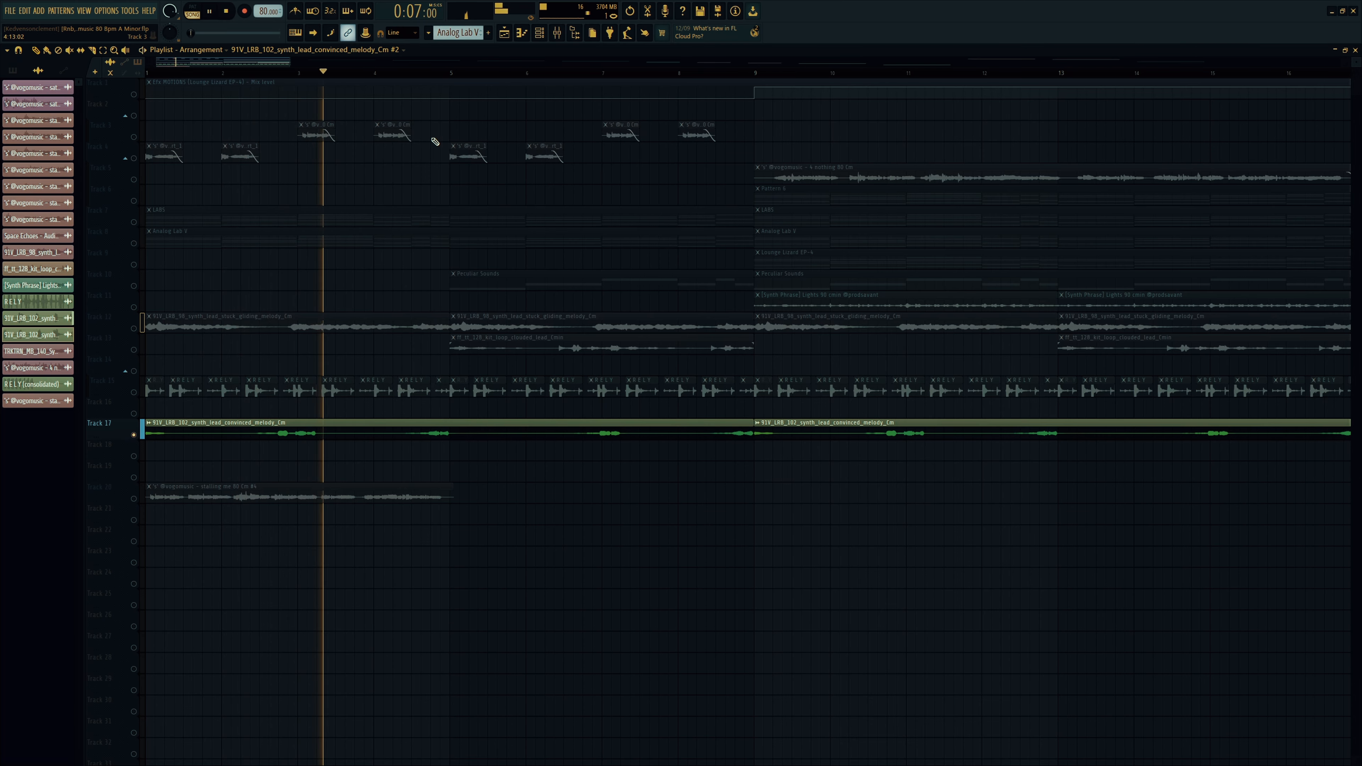
key("space")
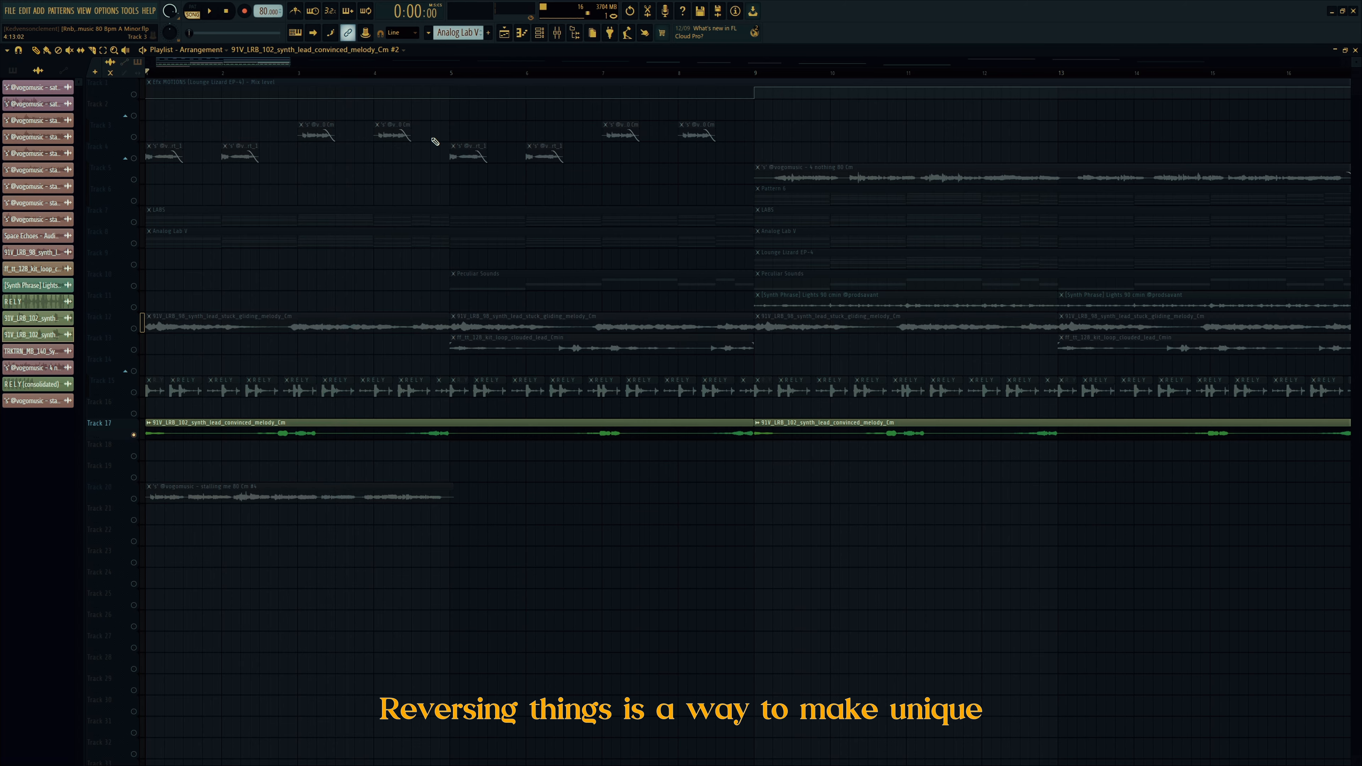
right_click(289, 493)
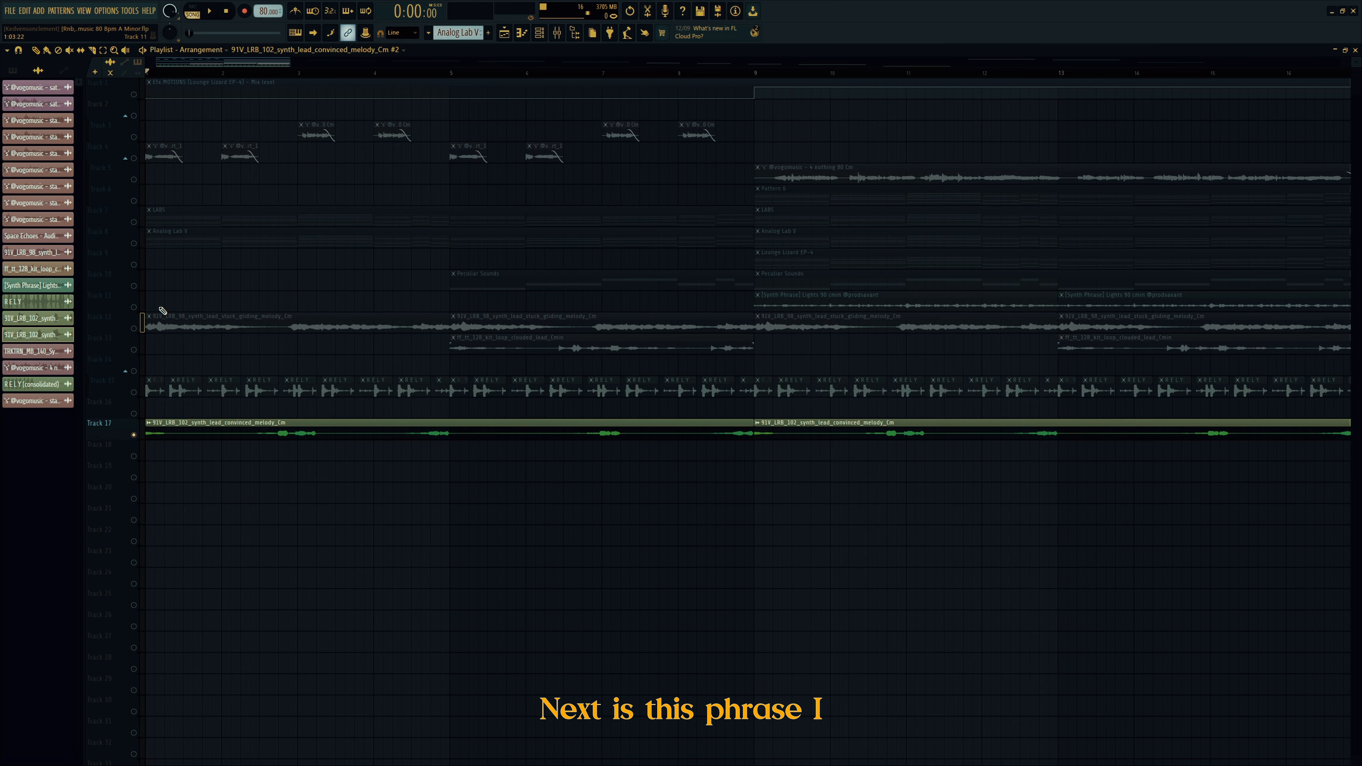
Step: Solo Track 11's Synth Phrase Lights and play it from bar 9
left_click(139, 307)
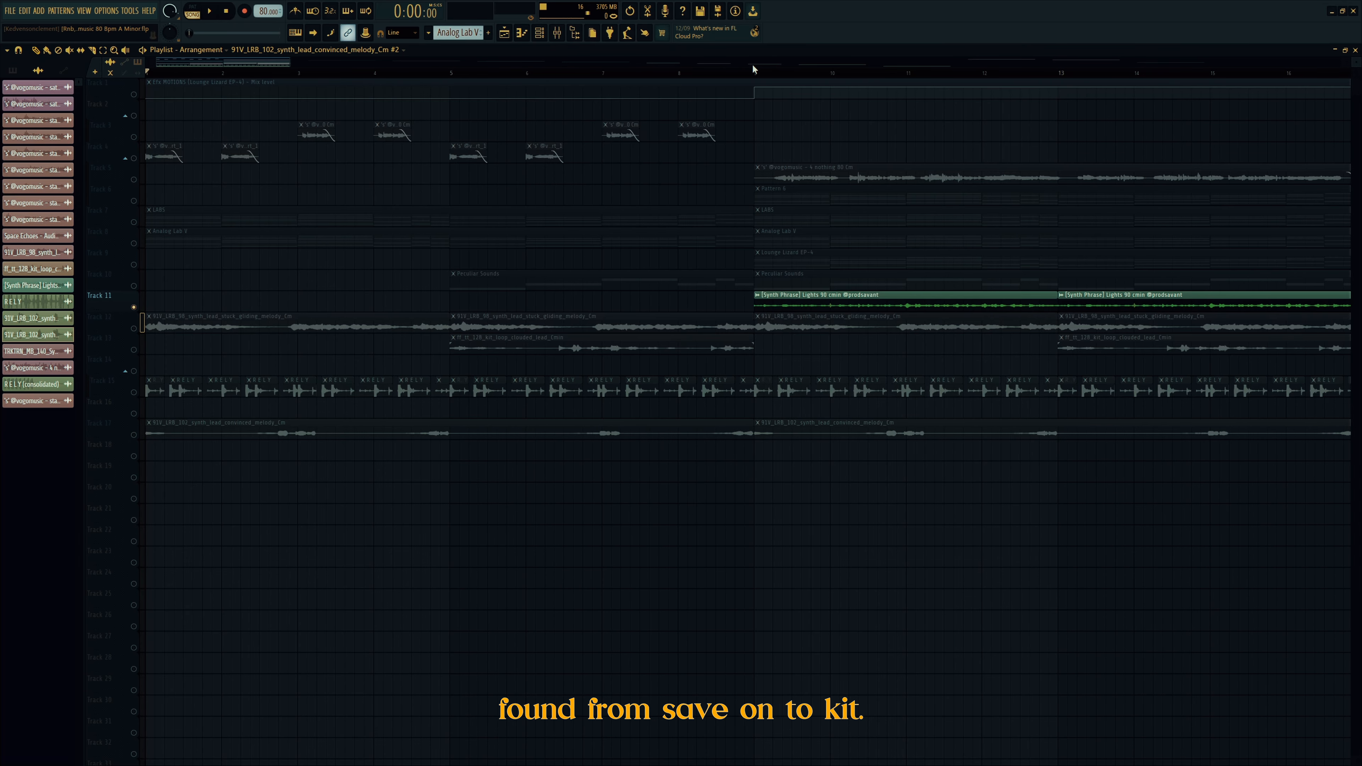
scroll(752, 70, "right", 1)
left_click(734, 74)
left_click(735, 74)
key("space")
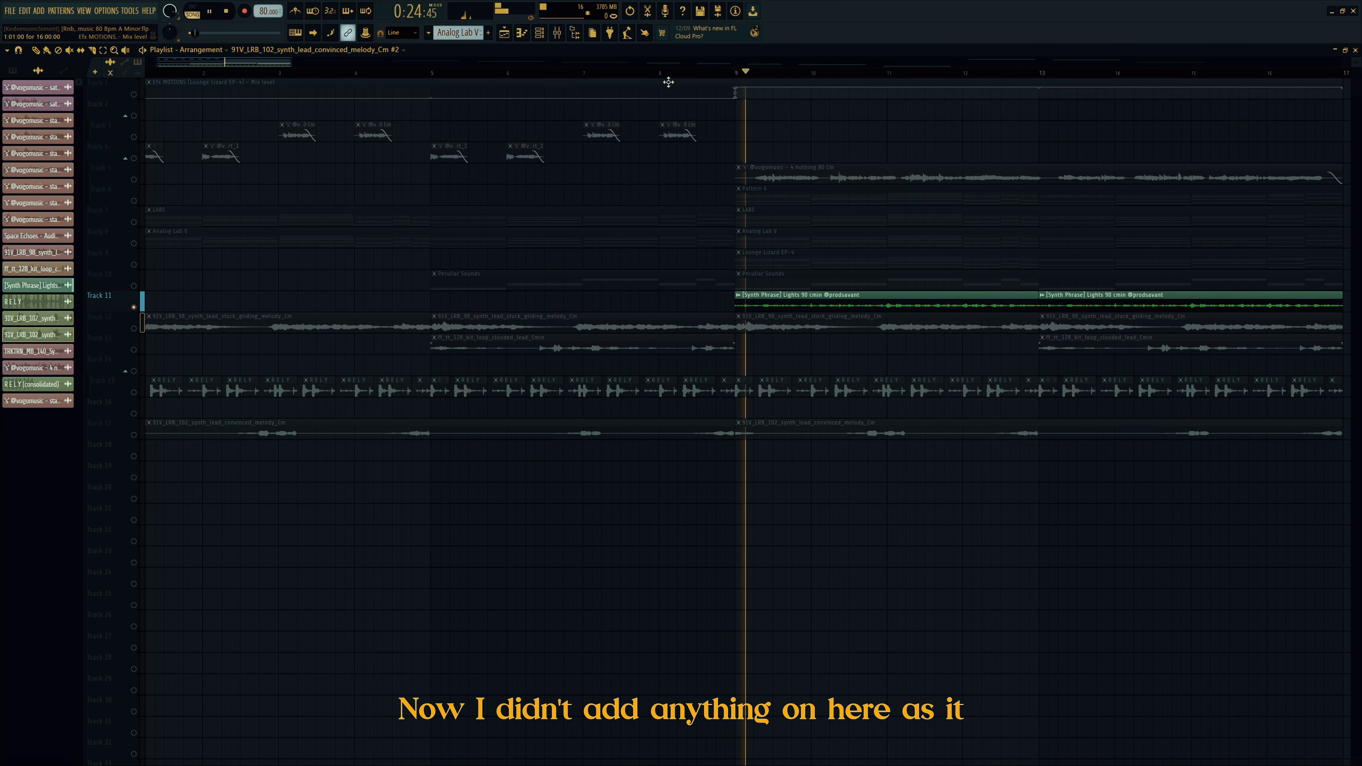
left_click_drag(234, 63, 284, 69)
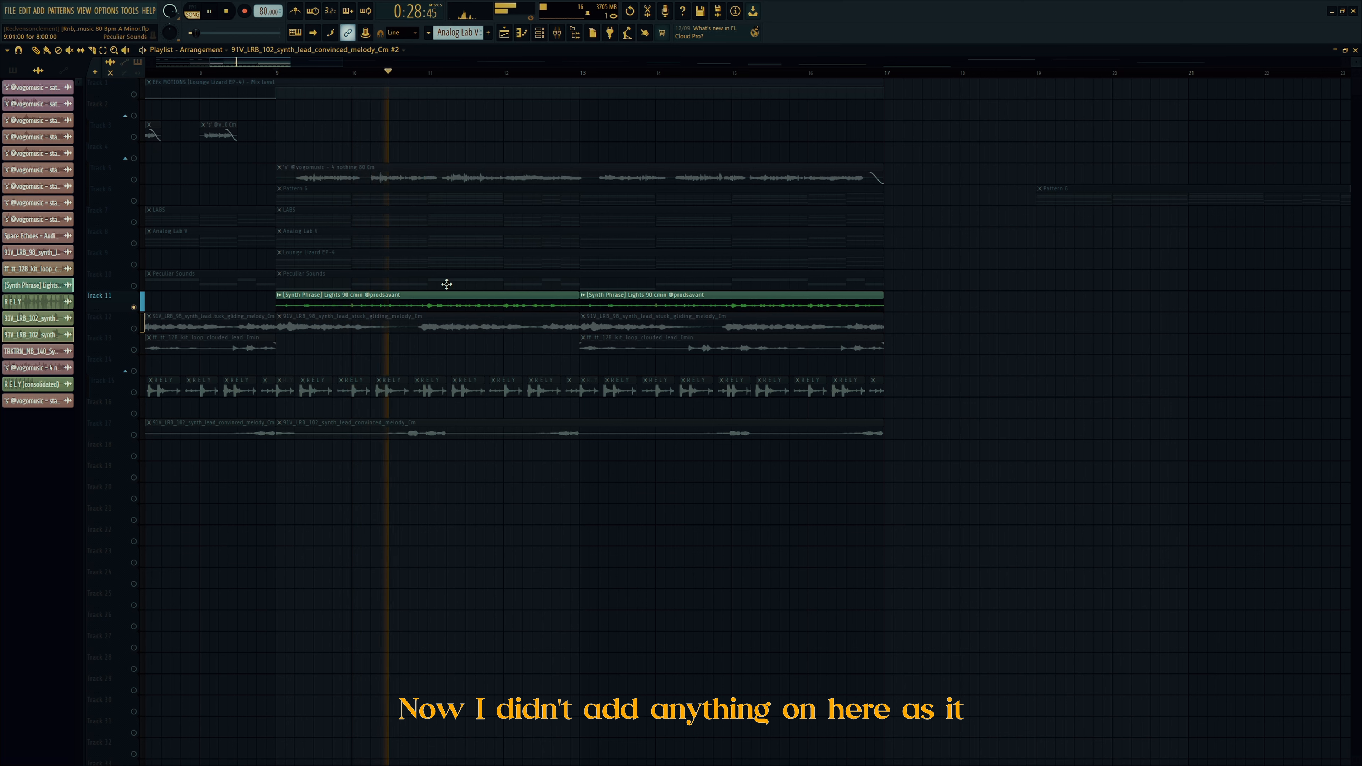
Step: Inspect the Synth Phrase channel's empty effect chain in the mixer, then close the mixer
left_click(557, 32)
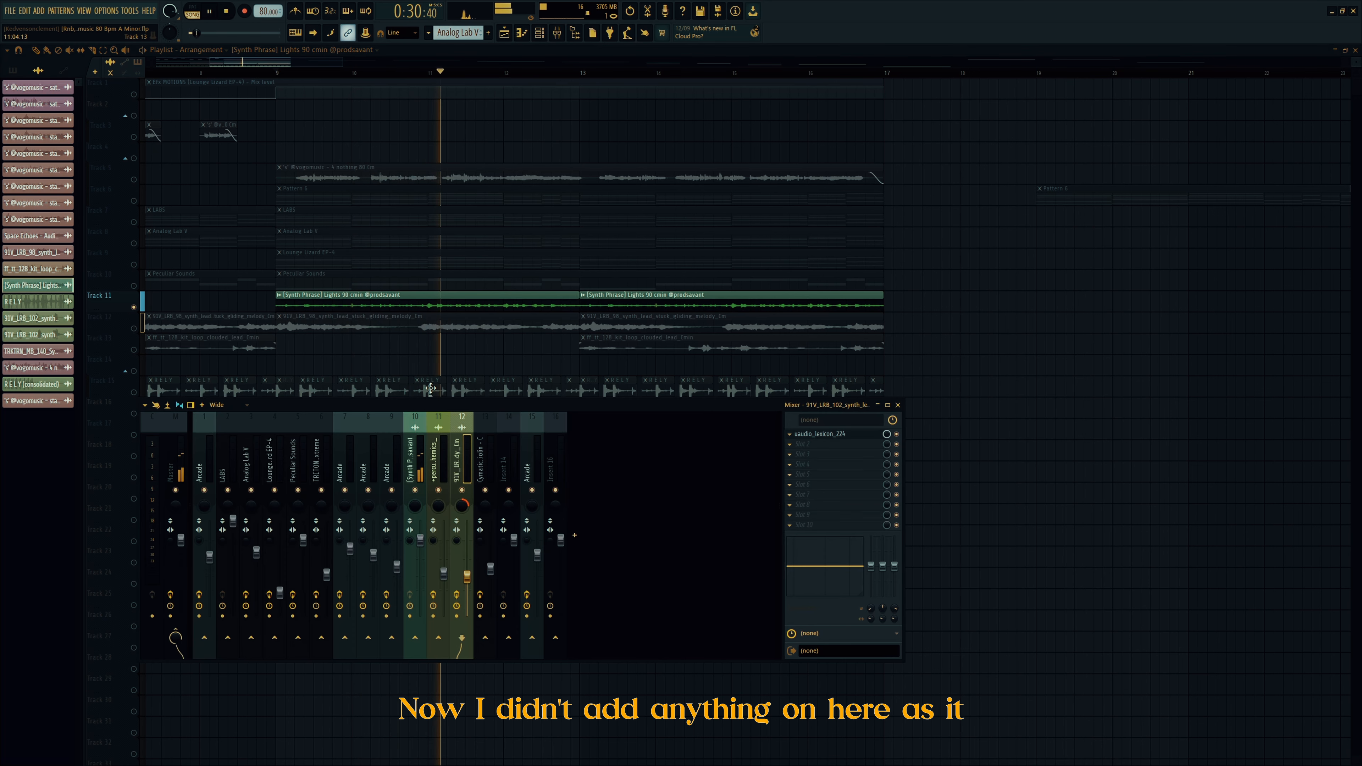
left_click(416, 449)
key("space")
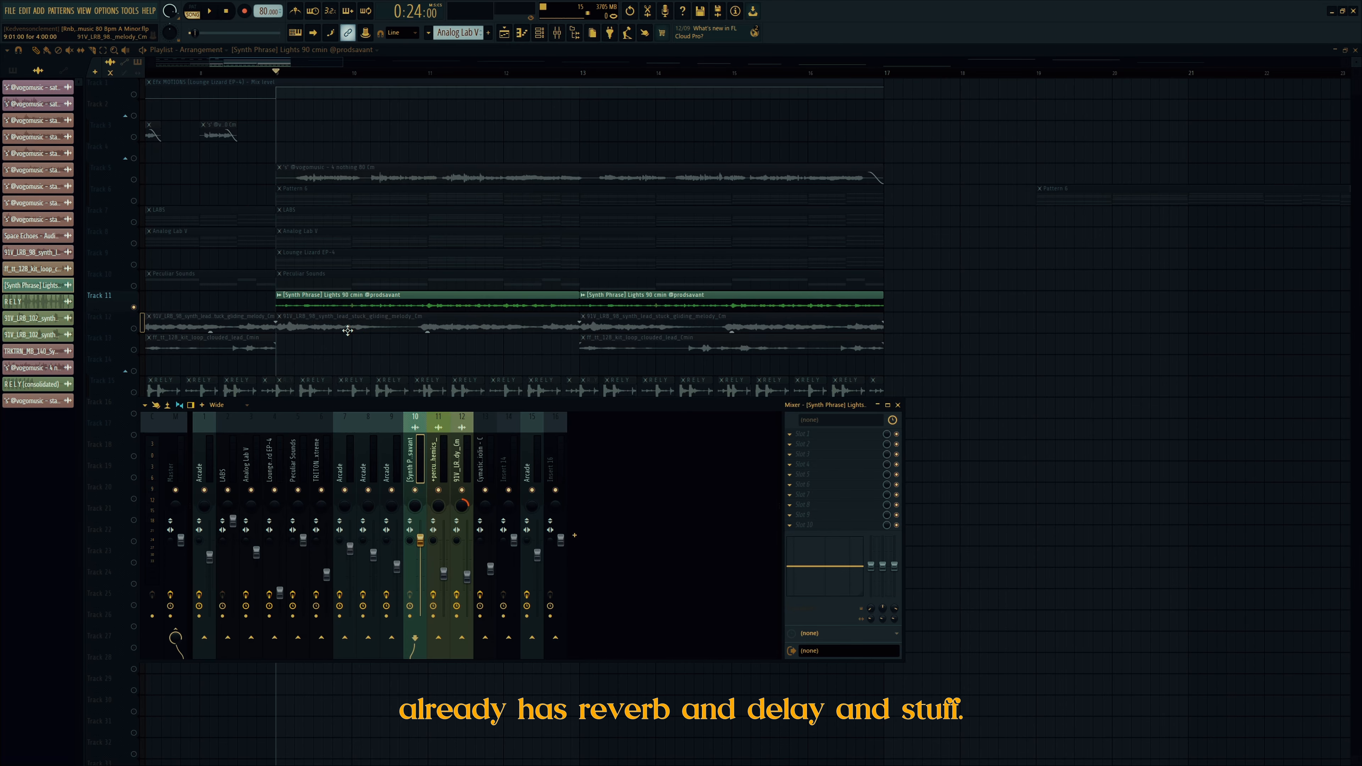
key("F9")
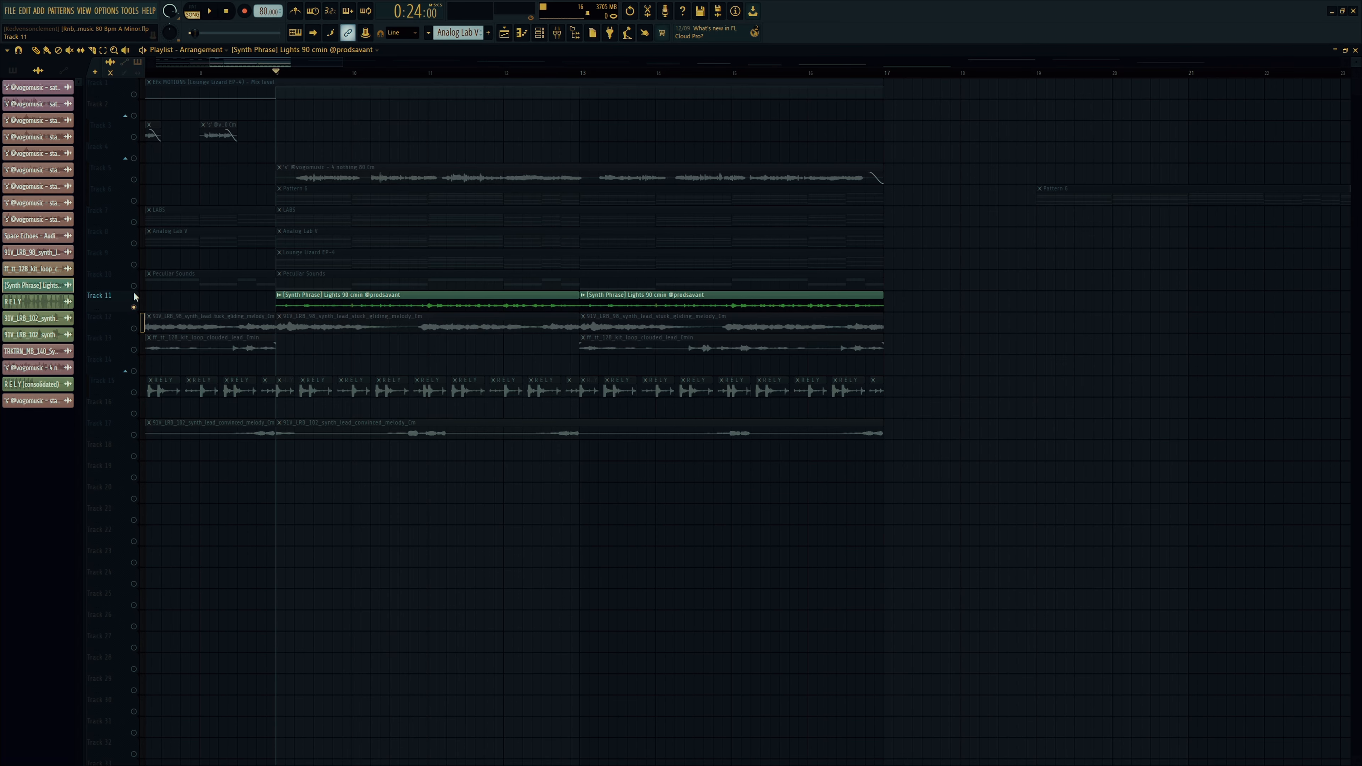
Step: Clear the solo and trim the start of the first Track 12 clip
left_click(141, 181)
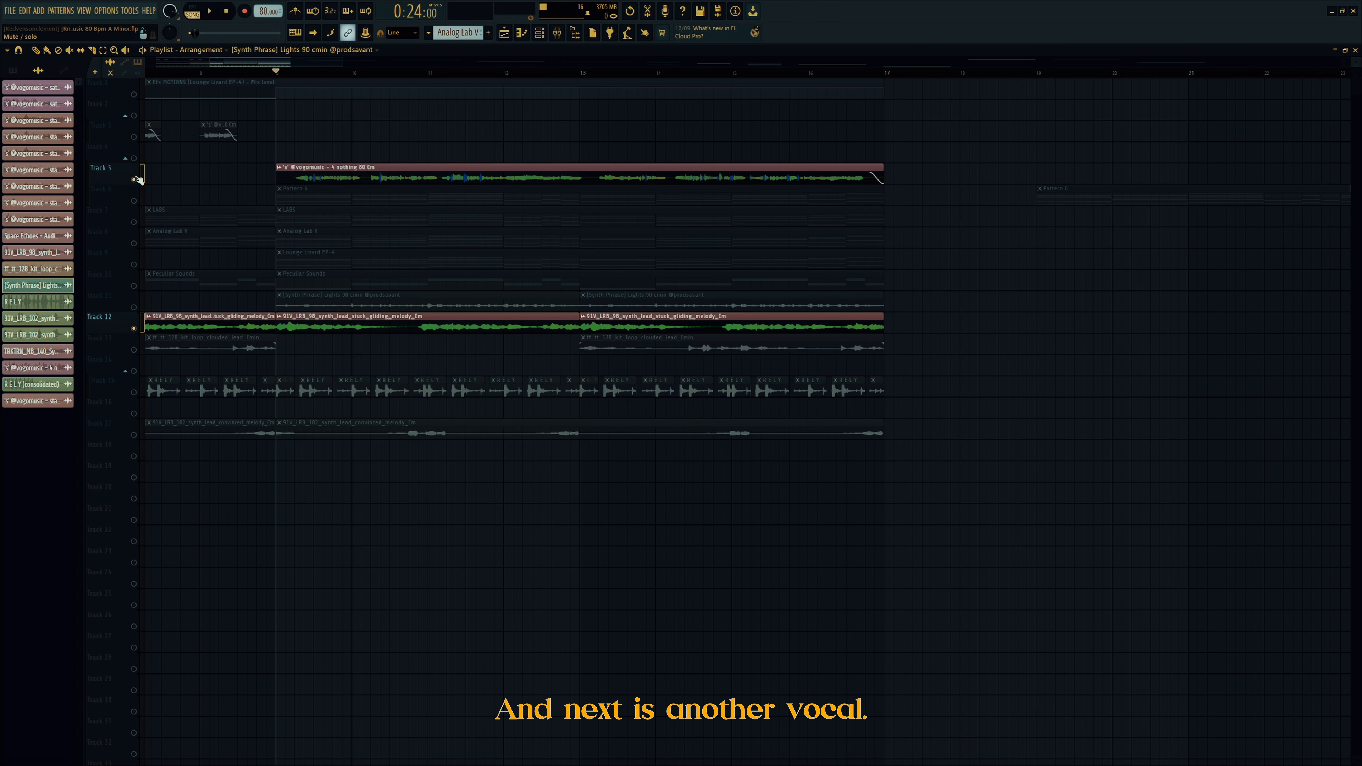
left_click(143, 182)
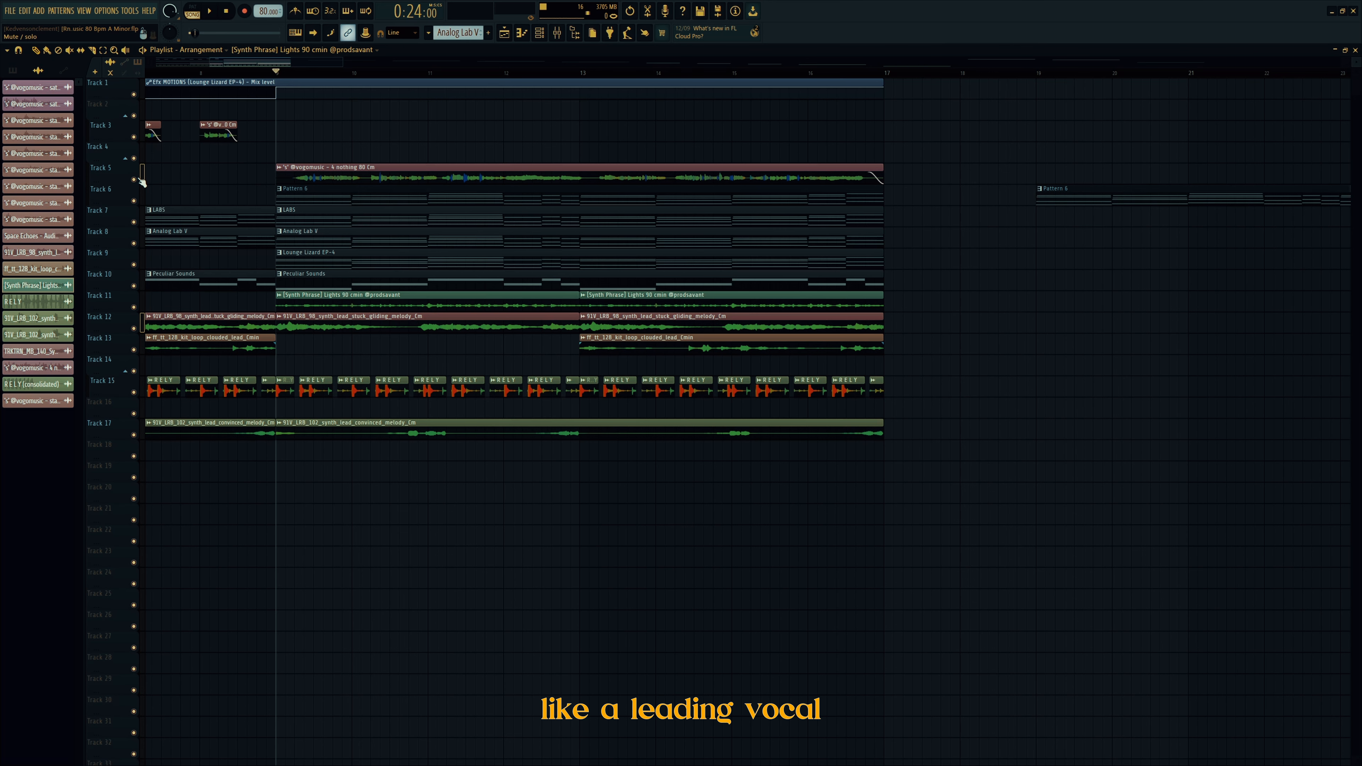
left_click_drag(146, 323, 145, 323)
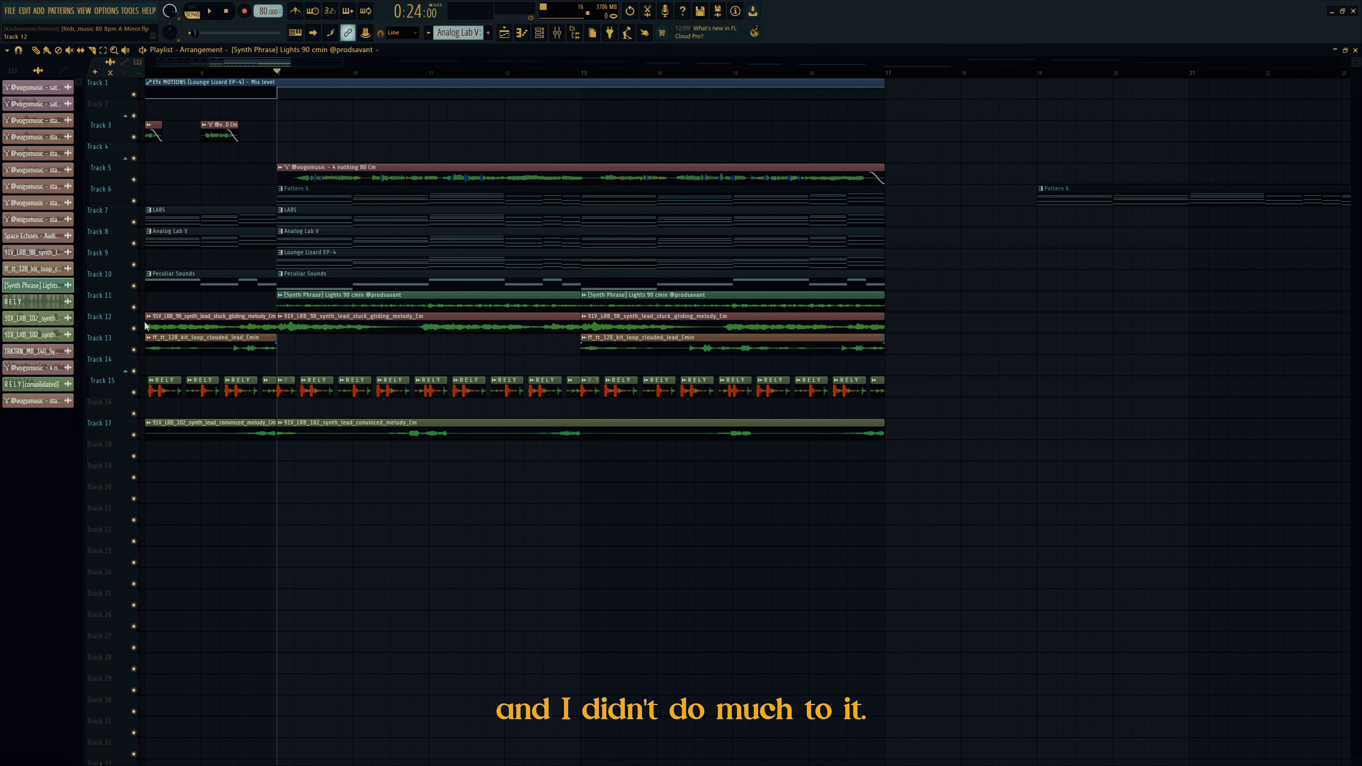
Step: Solo and play the Track 5 leading vocal with the mixer open
right_click(134, 180)
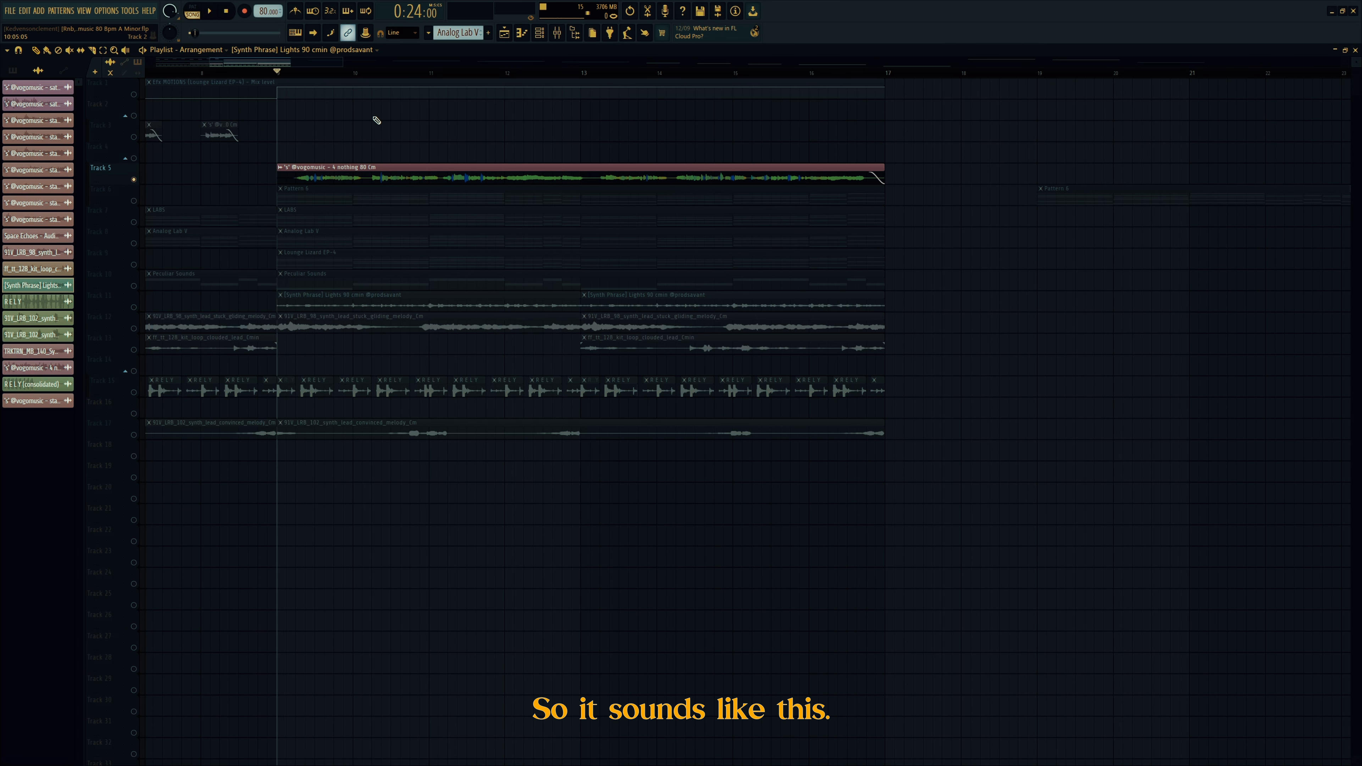
key("space")
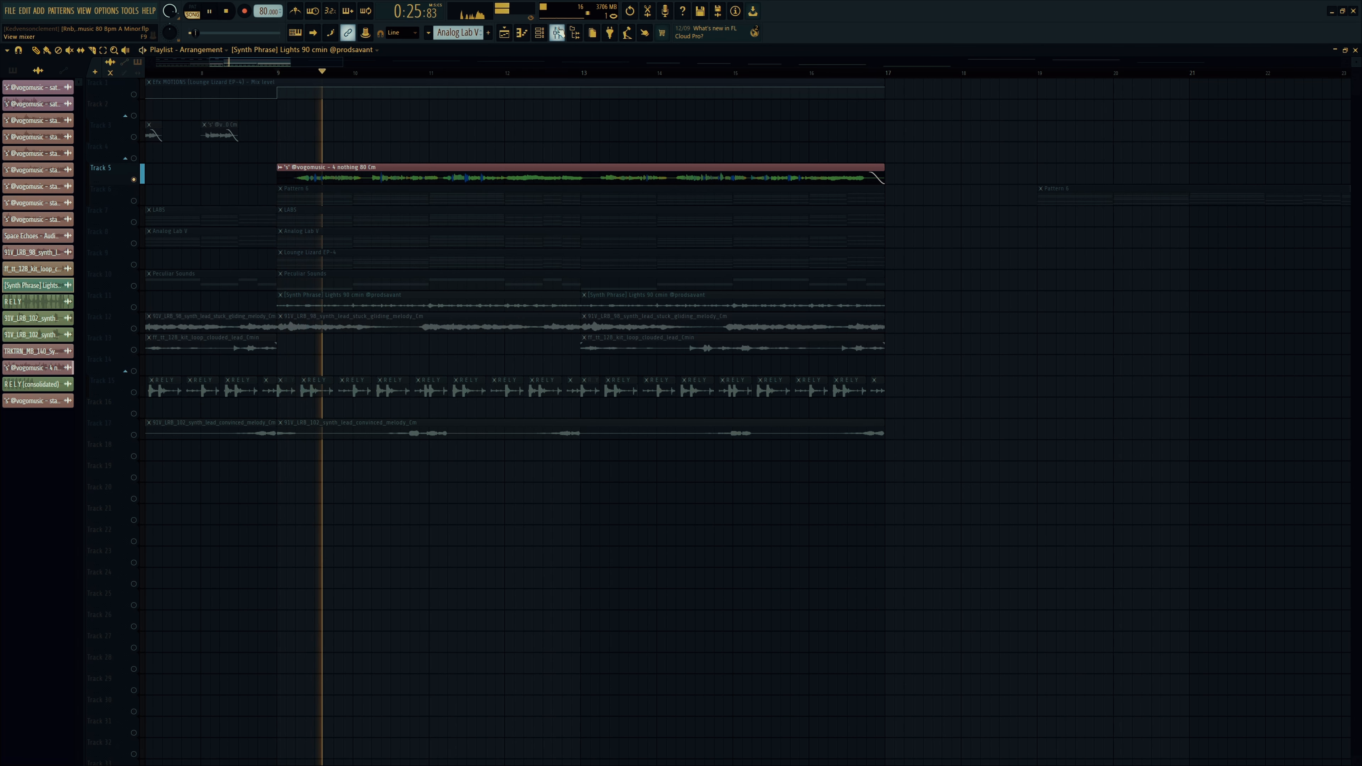
left_click(558, 33)
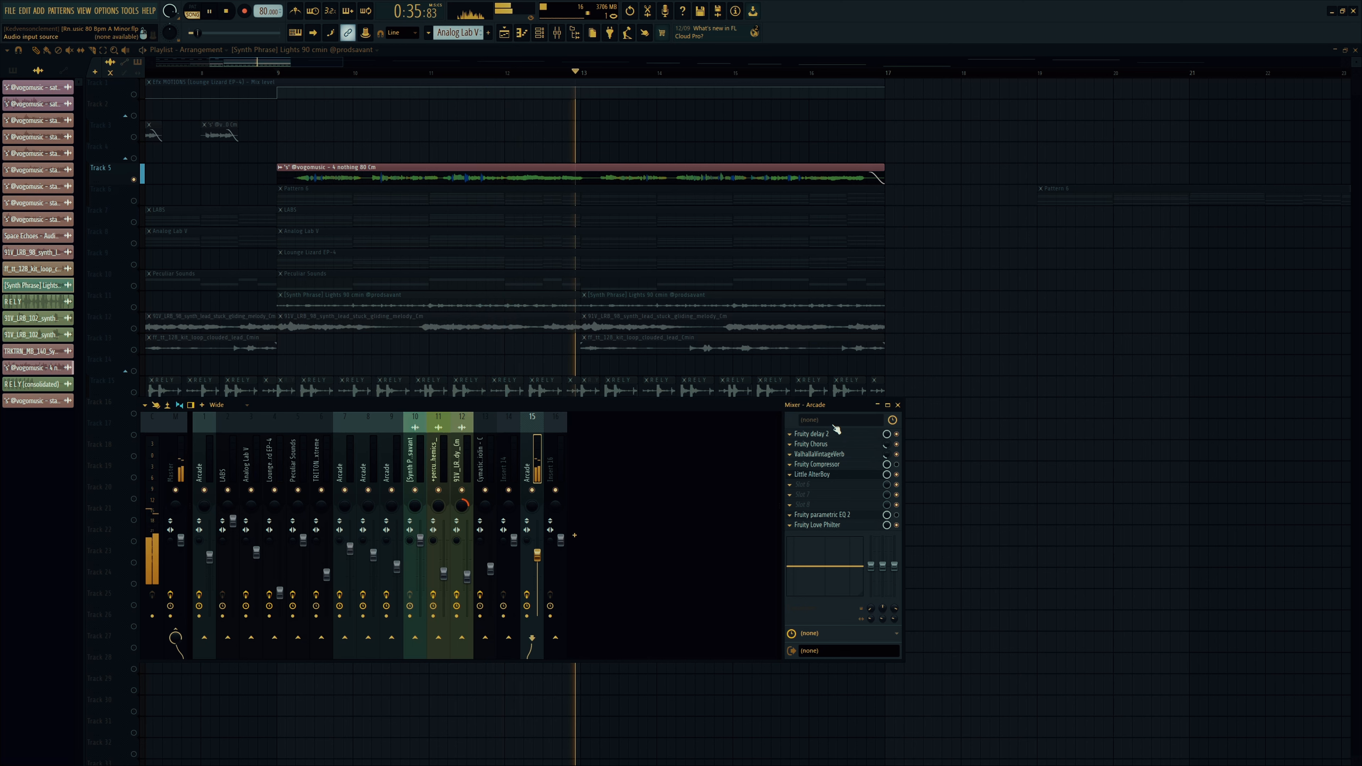
Step: Review the vocal's Fruity delay 2, ValhallaVintageVerb and Little AlterBoy settings while auditioning the vocal
key("space")
left_click(834, 434)
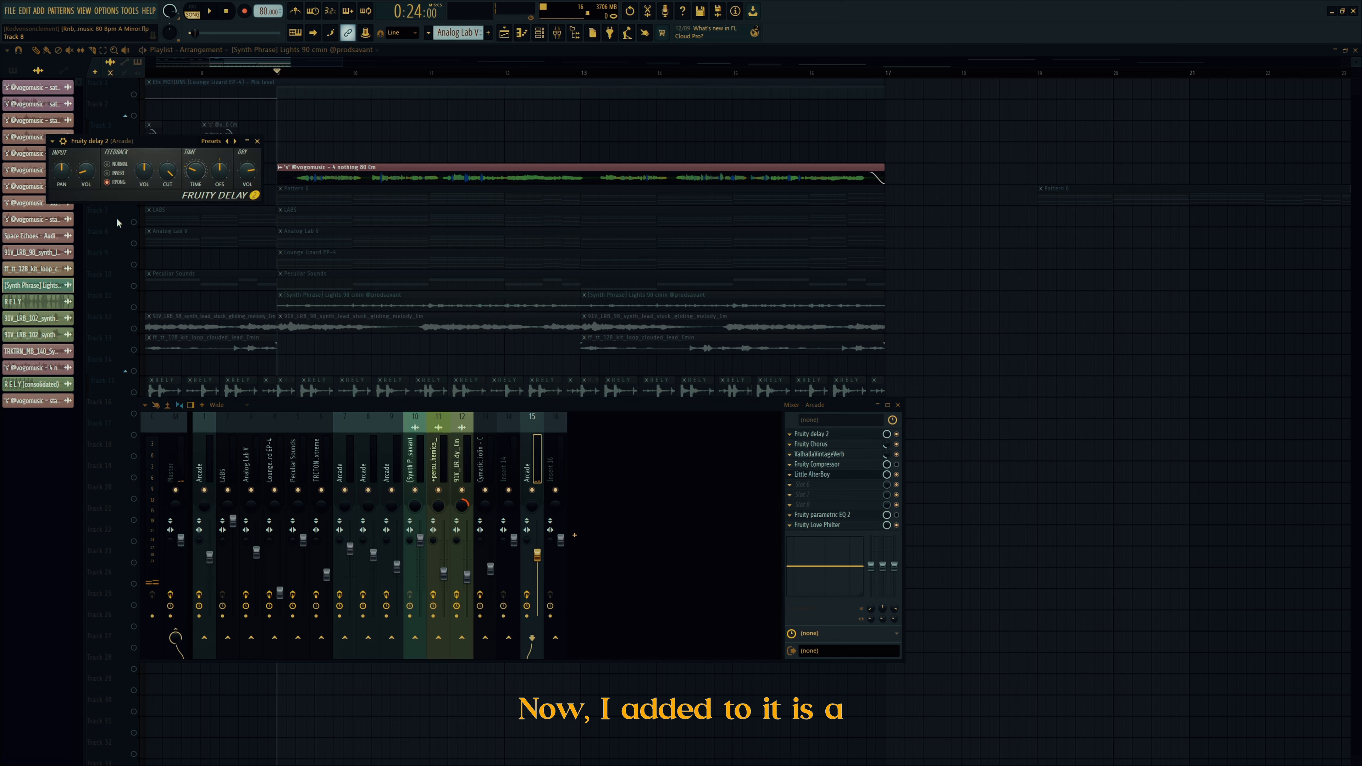
left_click(832, 455)
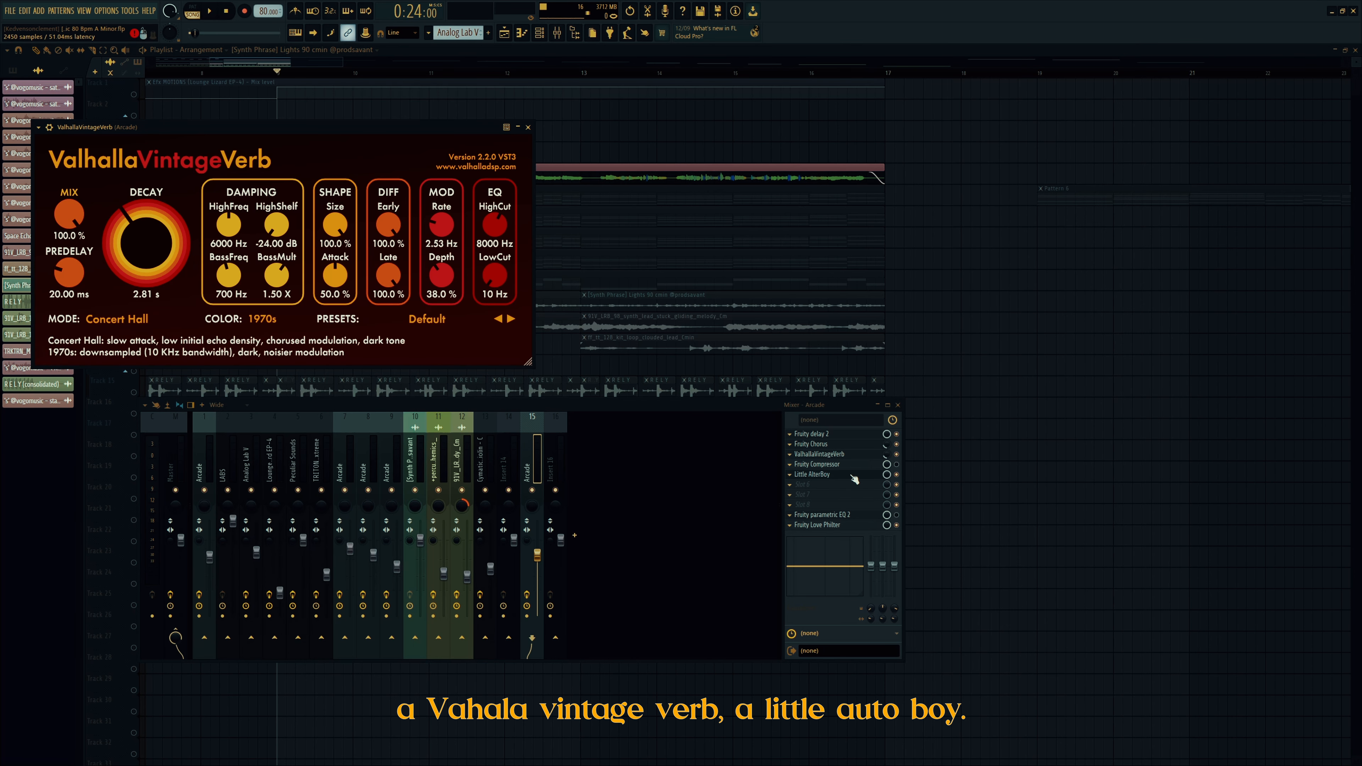
left_click(865, 475)
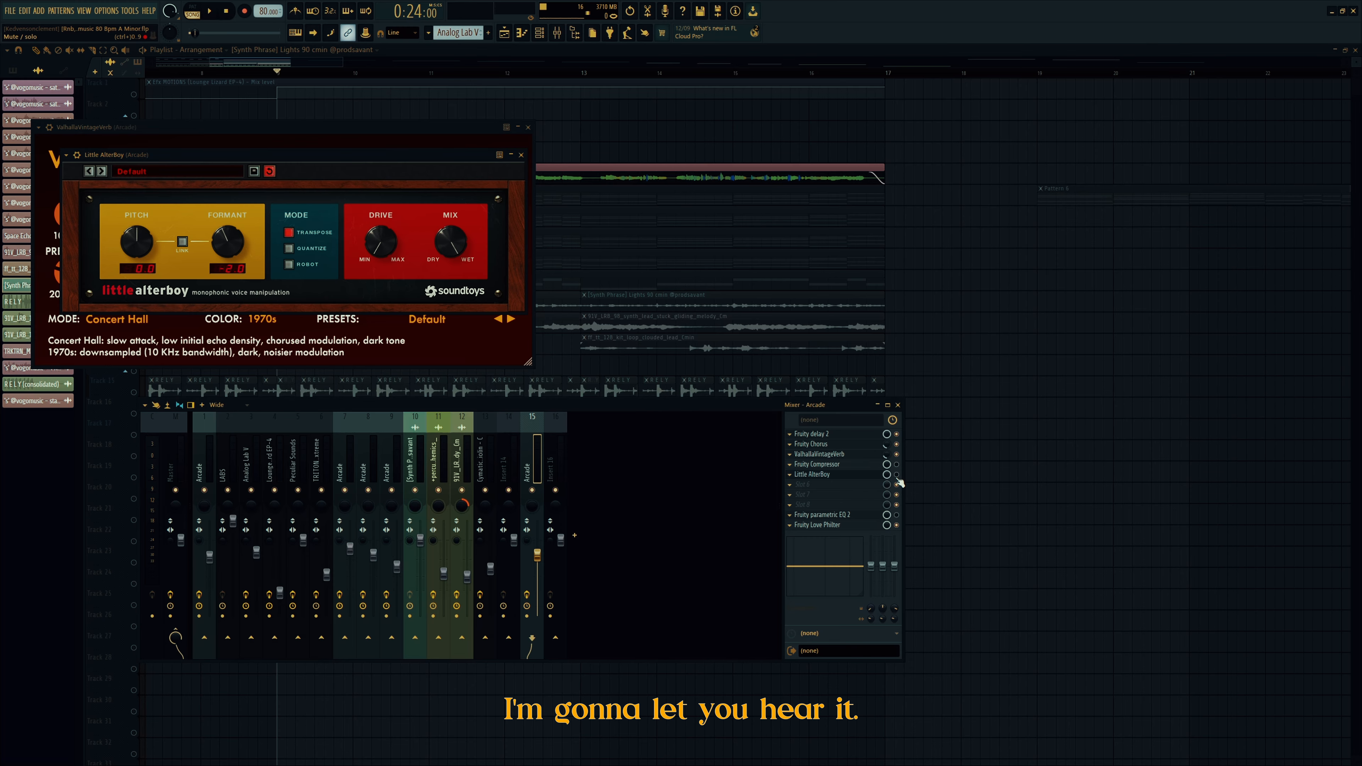
key("space")
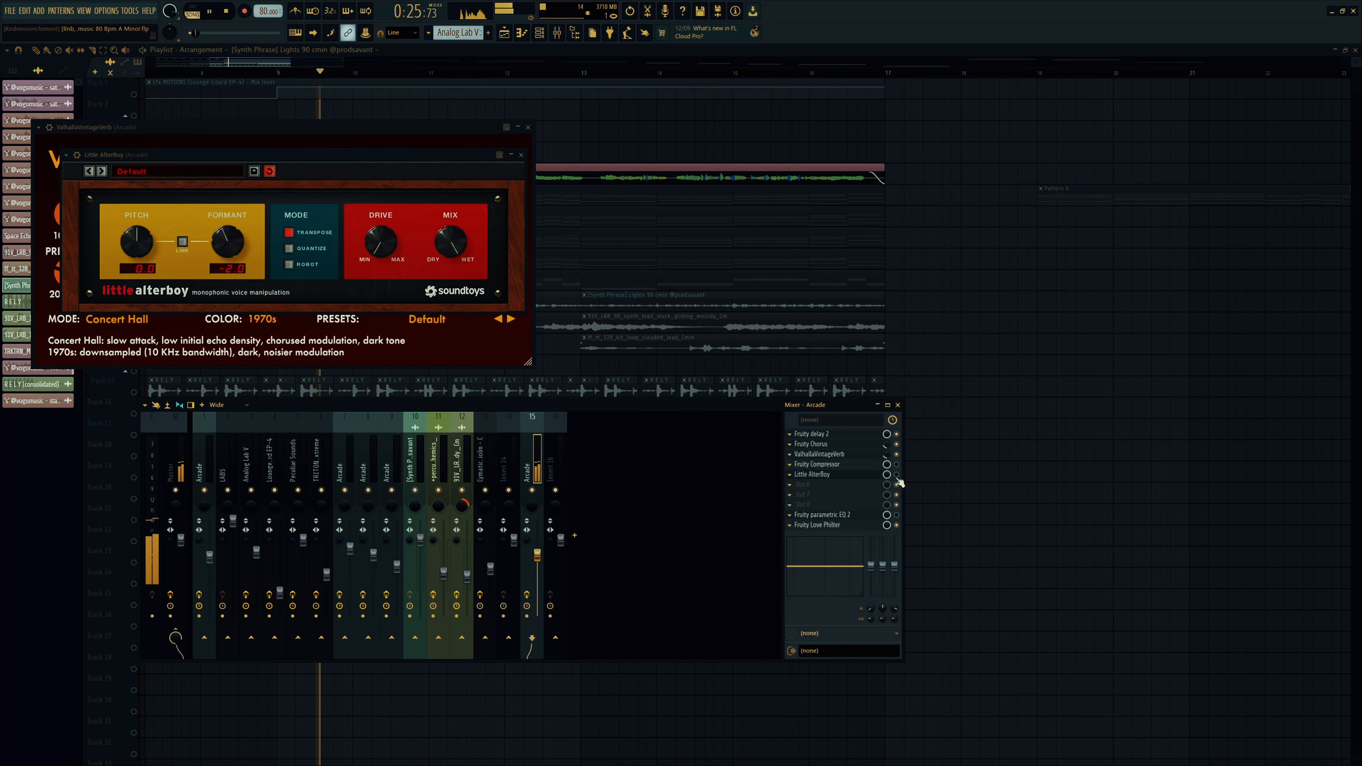
key("space")
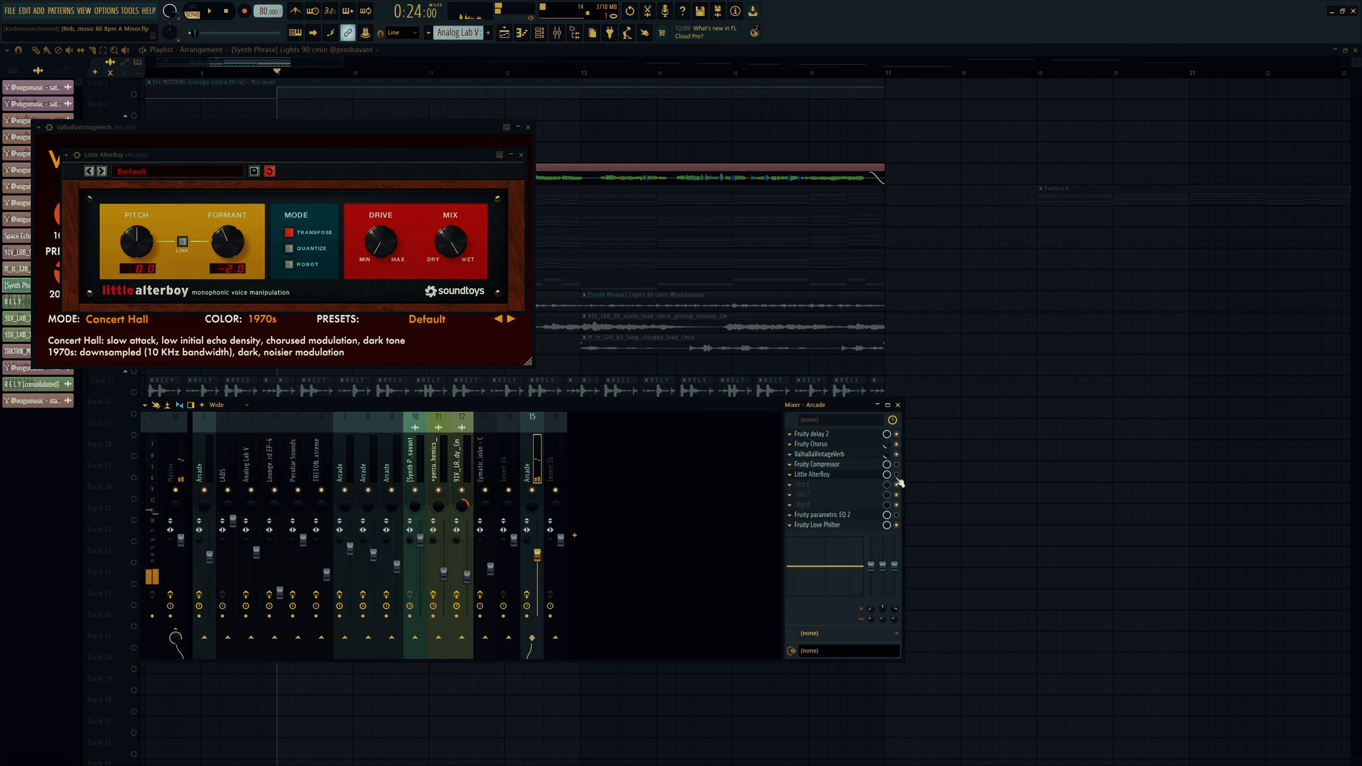
key("space")
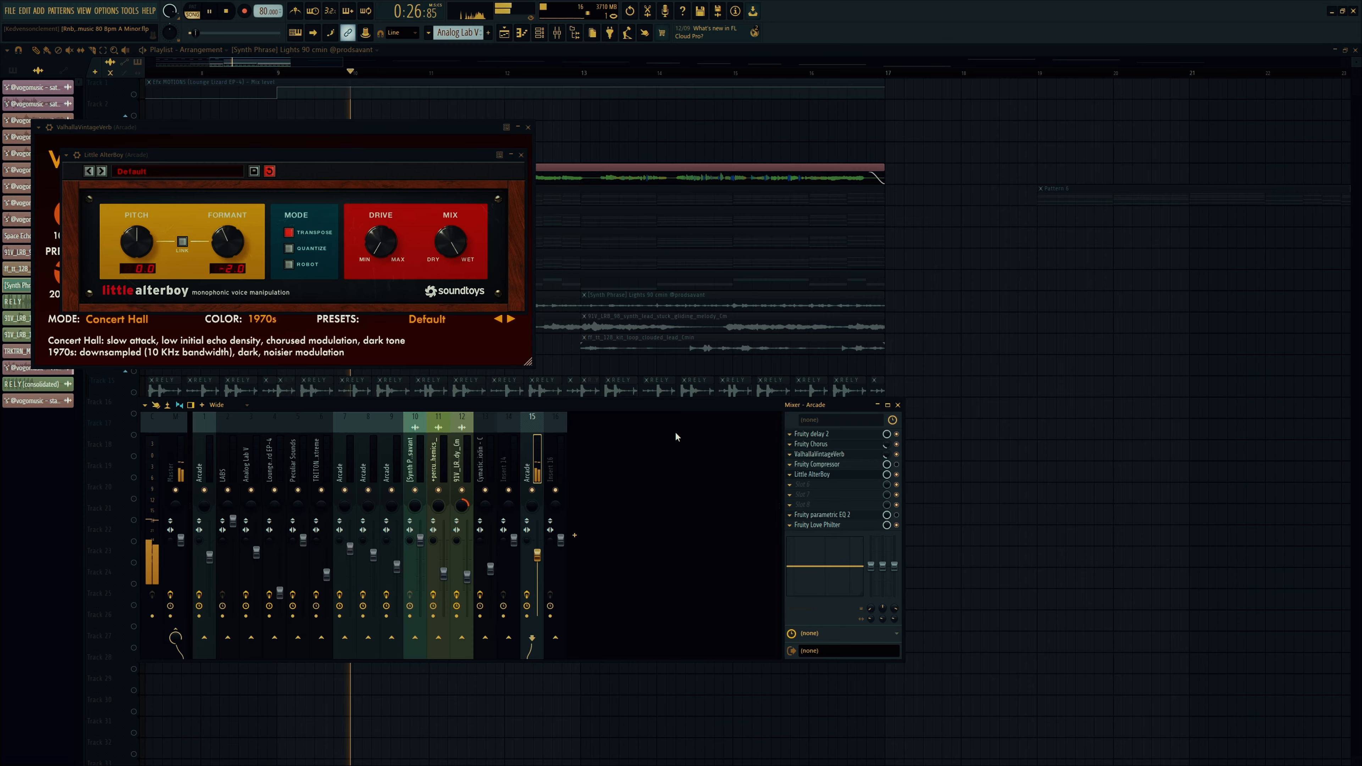
key("space")
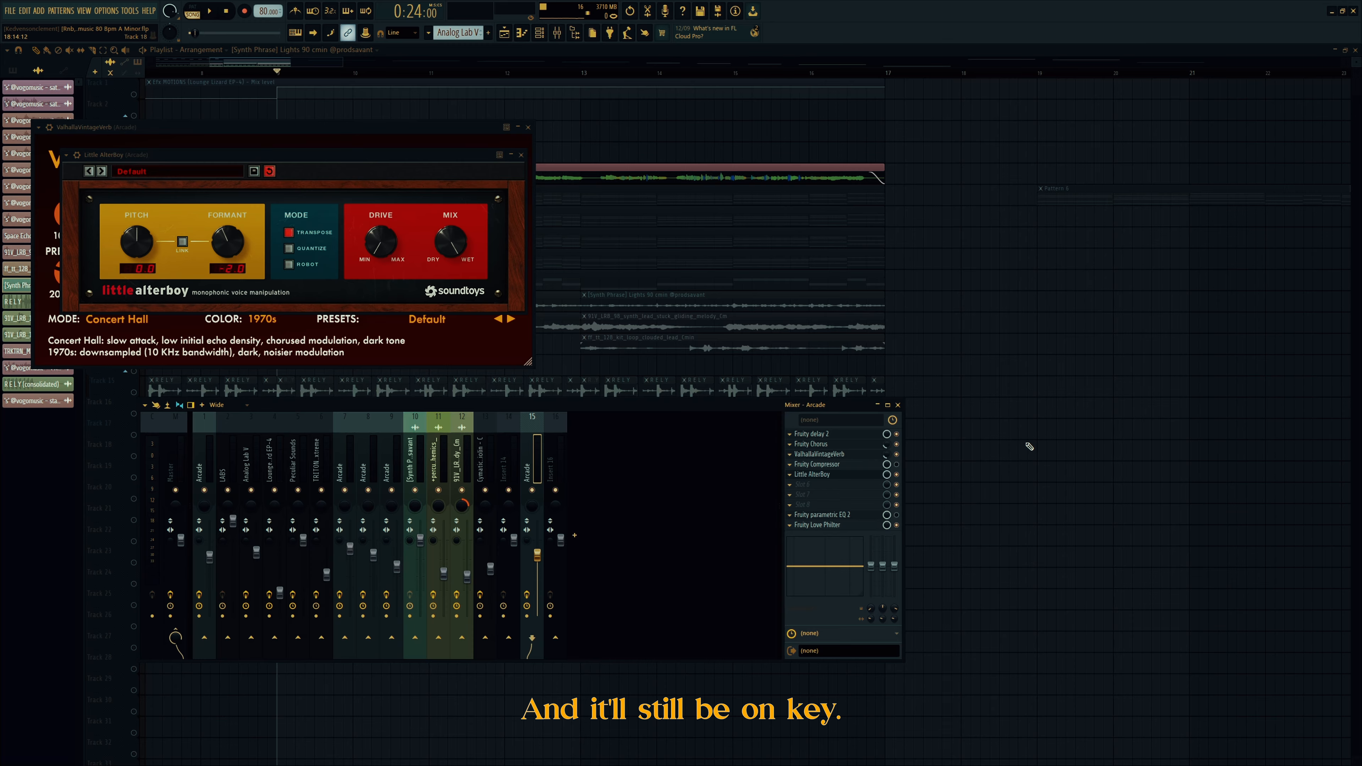
Step: Glance at insert 1, then open Fruity Love Philter on vocal insert 15
left_click(205, 462)
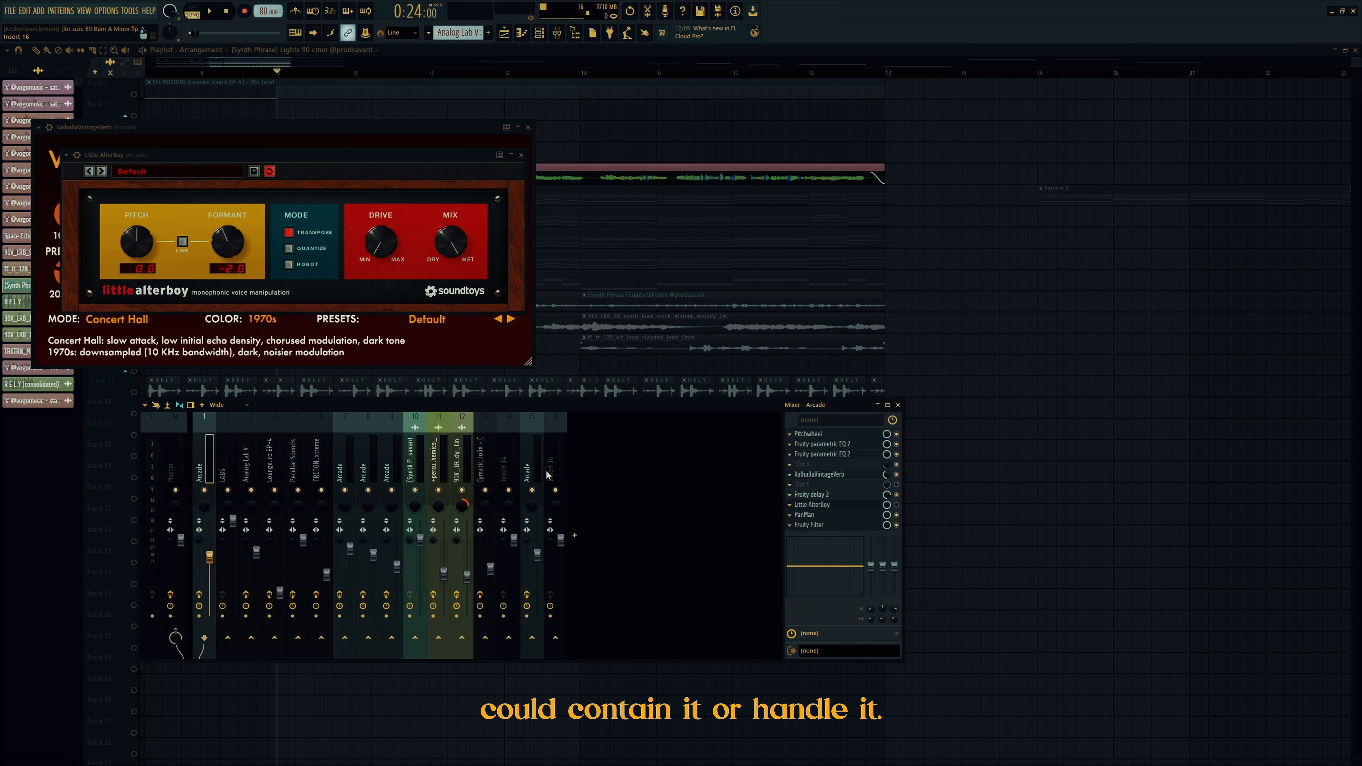
left_click(538, 465)
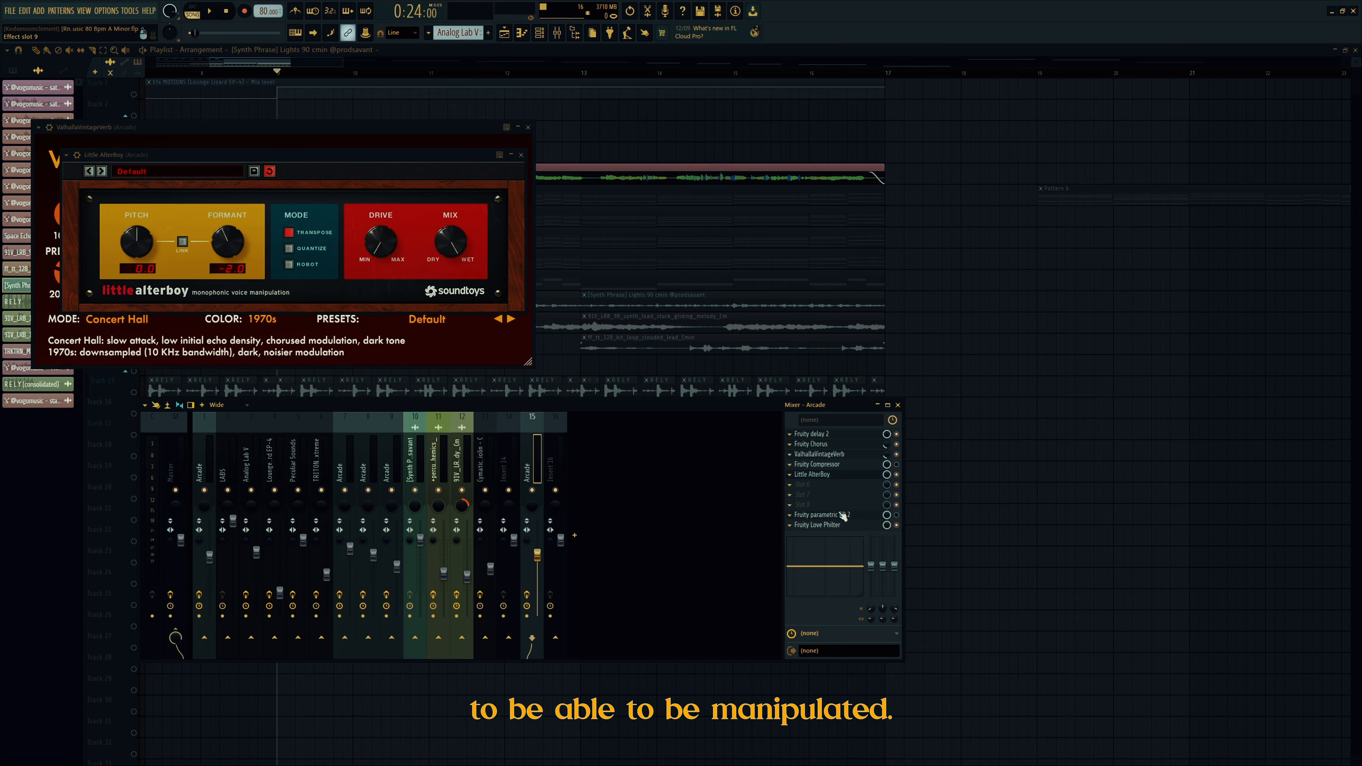
left_click(824, 526)
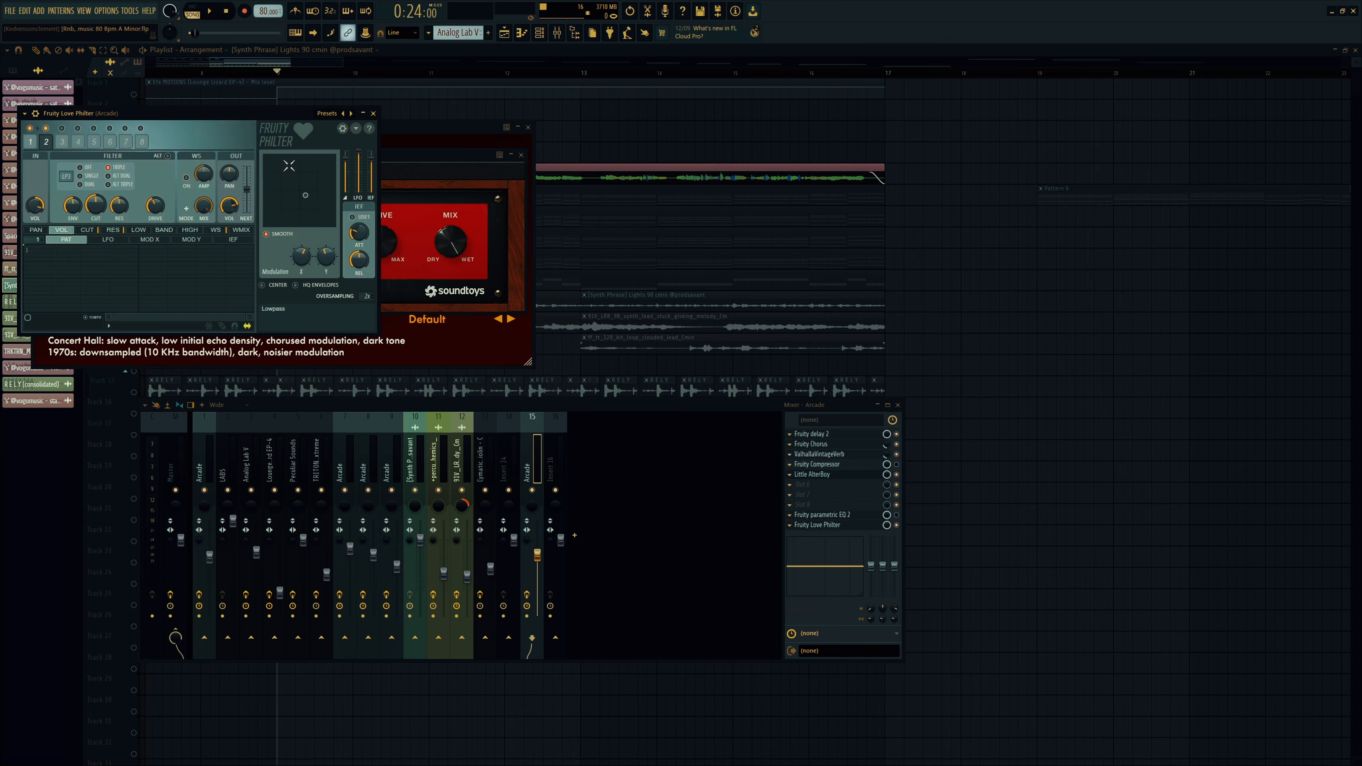
Step: Load a preset from the Gate category into the vocal's Fruity Love Philter
left_click(327, 113)
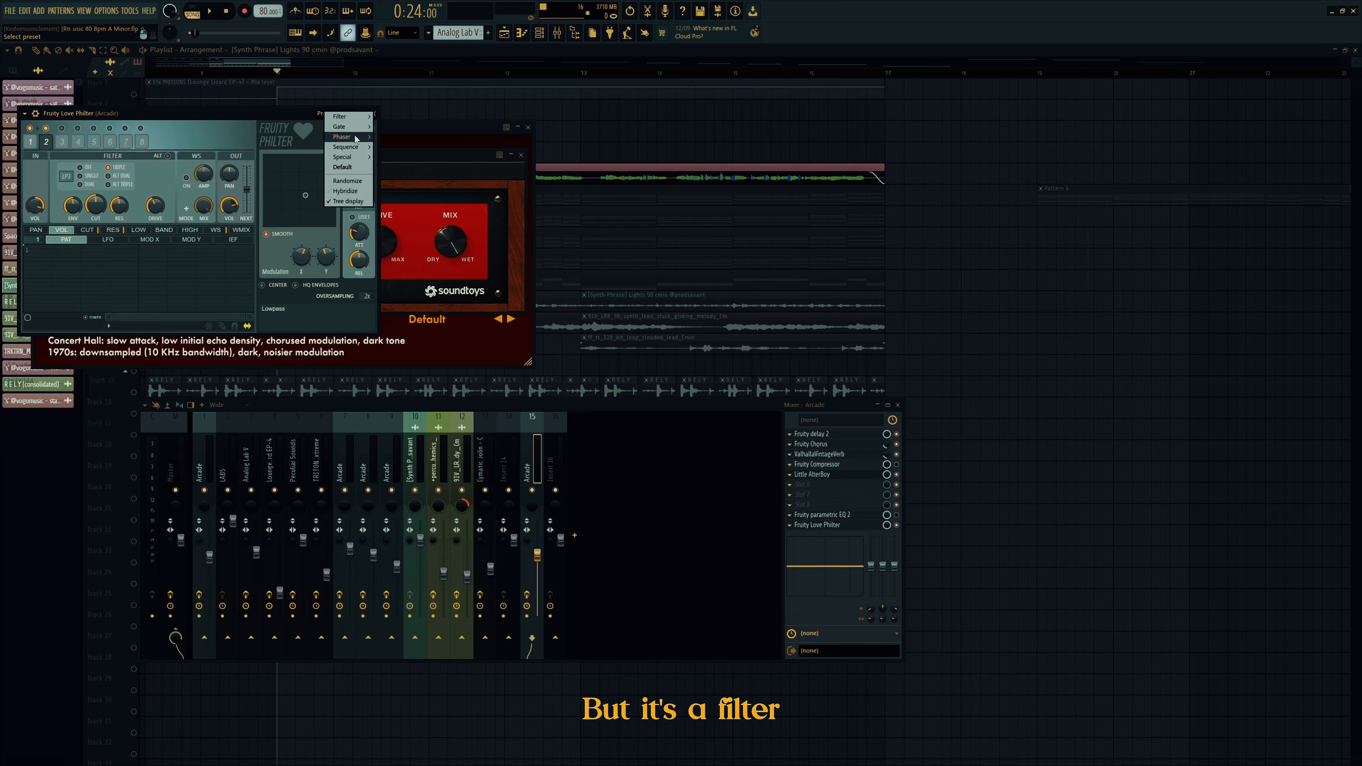
mouse_move(354, 127)
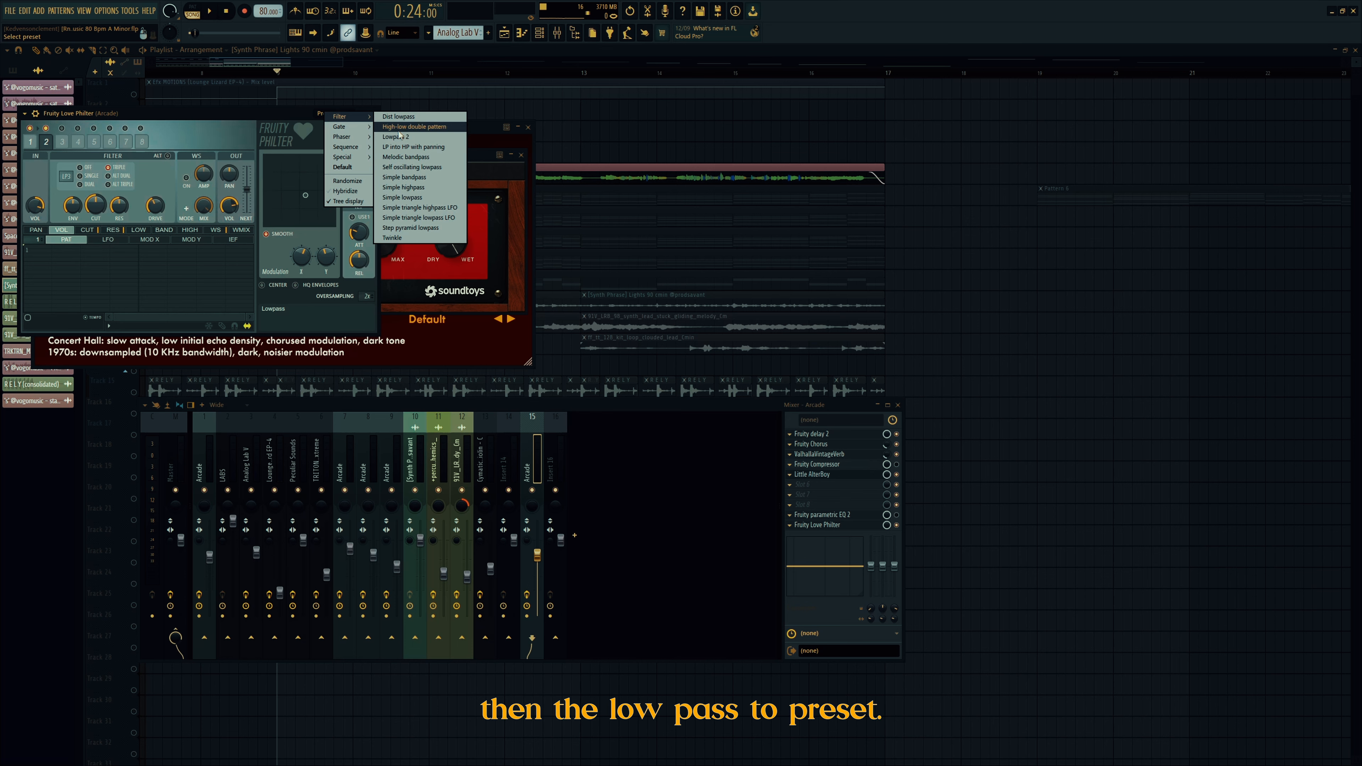
left_click(269, 115)
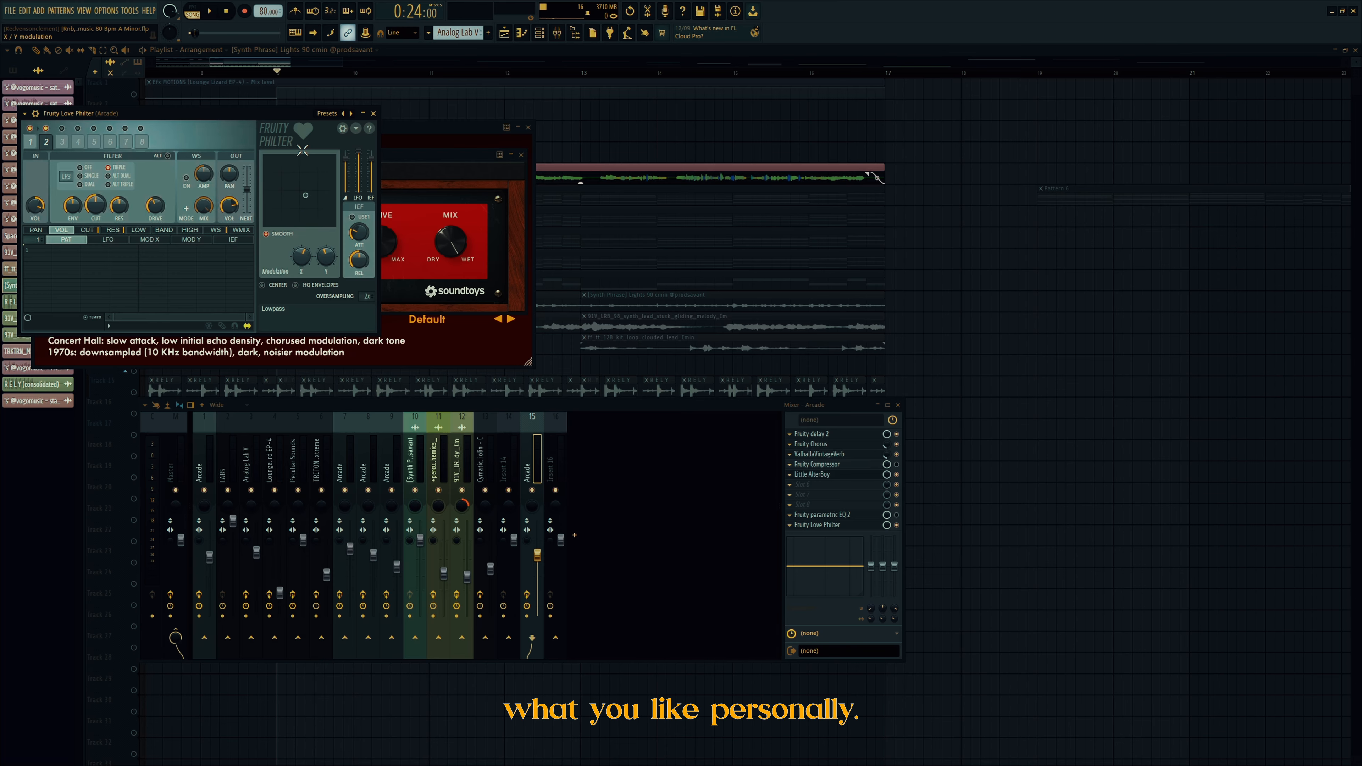
Step: Close the effect windows, unsolo Track 5, and solo Track 9's Lounge Lizard EP-4
left_click(374, 113)
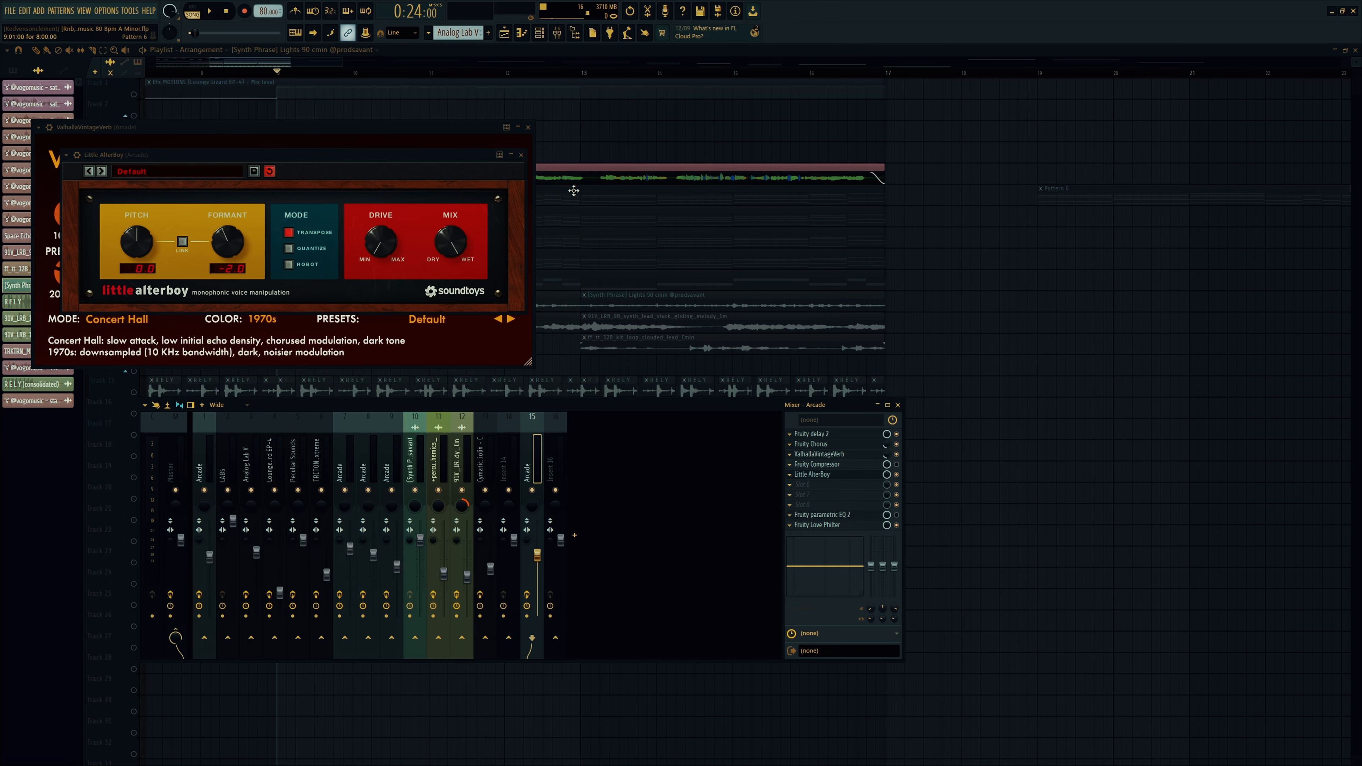
left_click(527, 127)
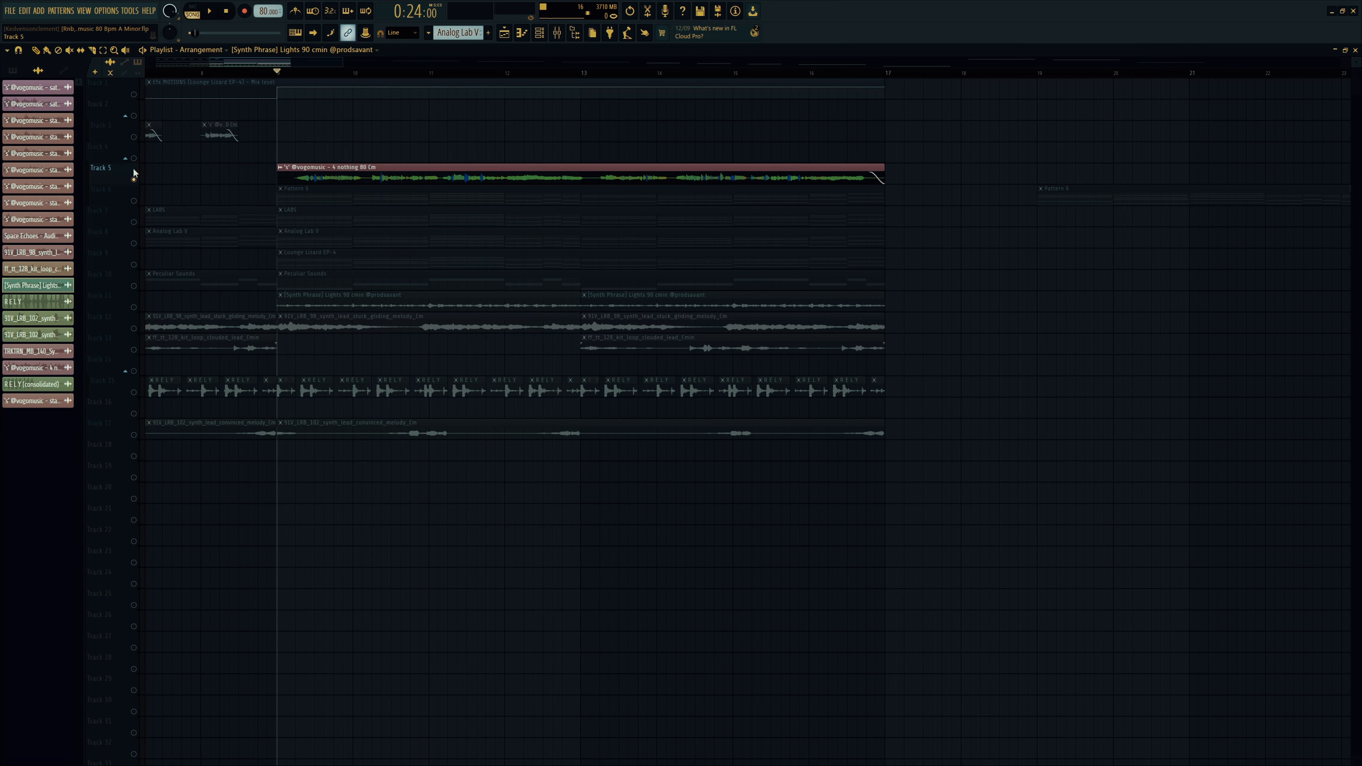
right_click(135, 180)
left_click(386, 260)
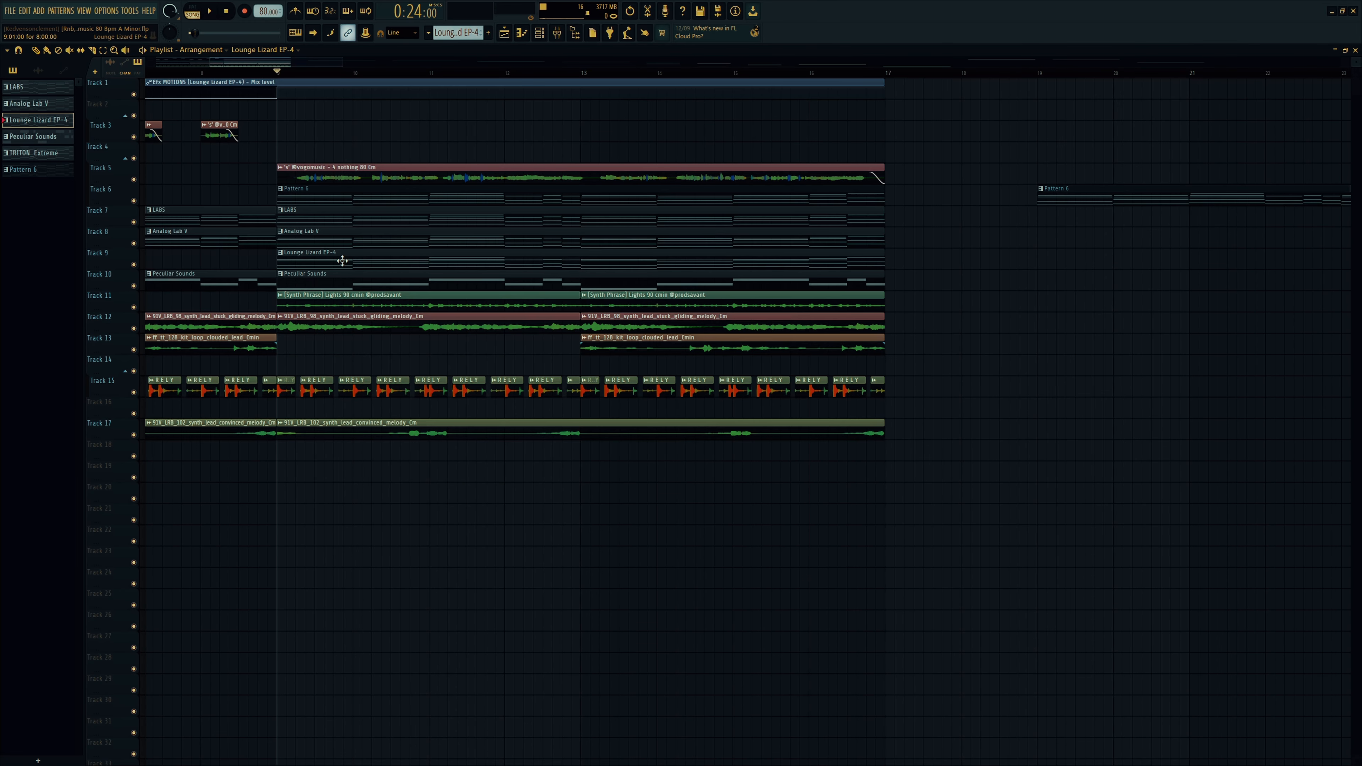
right_click(134, 264)
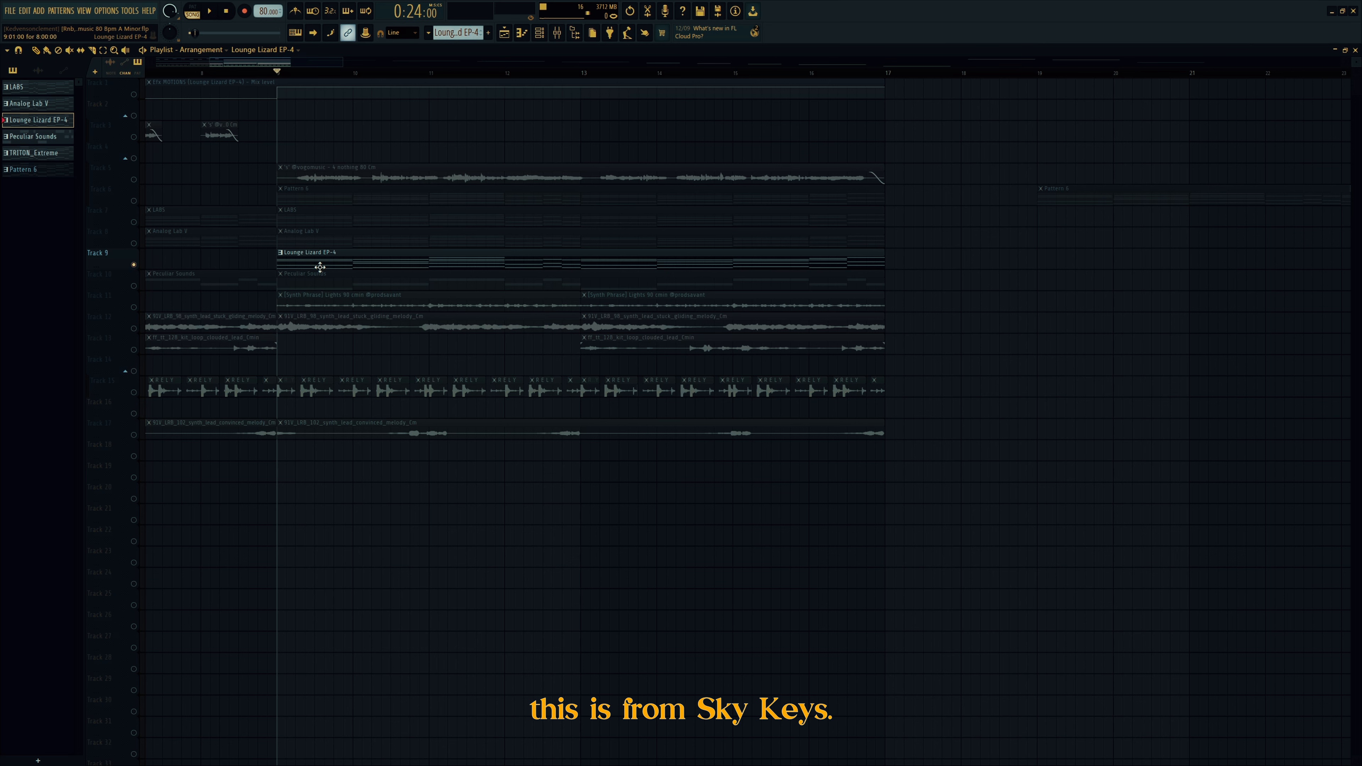
Step: Open the SKY_Keys instrument from the Channel Rack and audition its Analog Brass part
left_click(540, 35)
key("space")
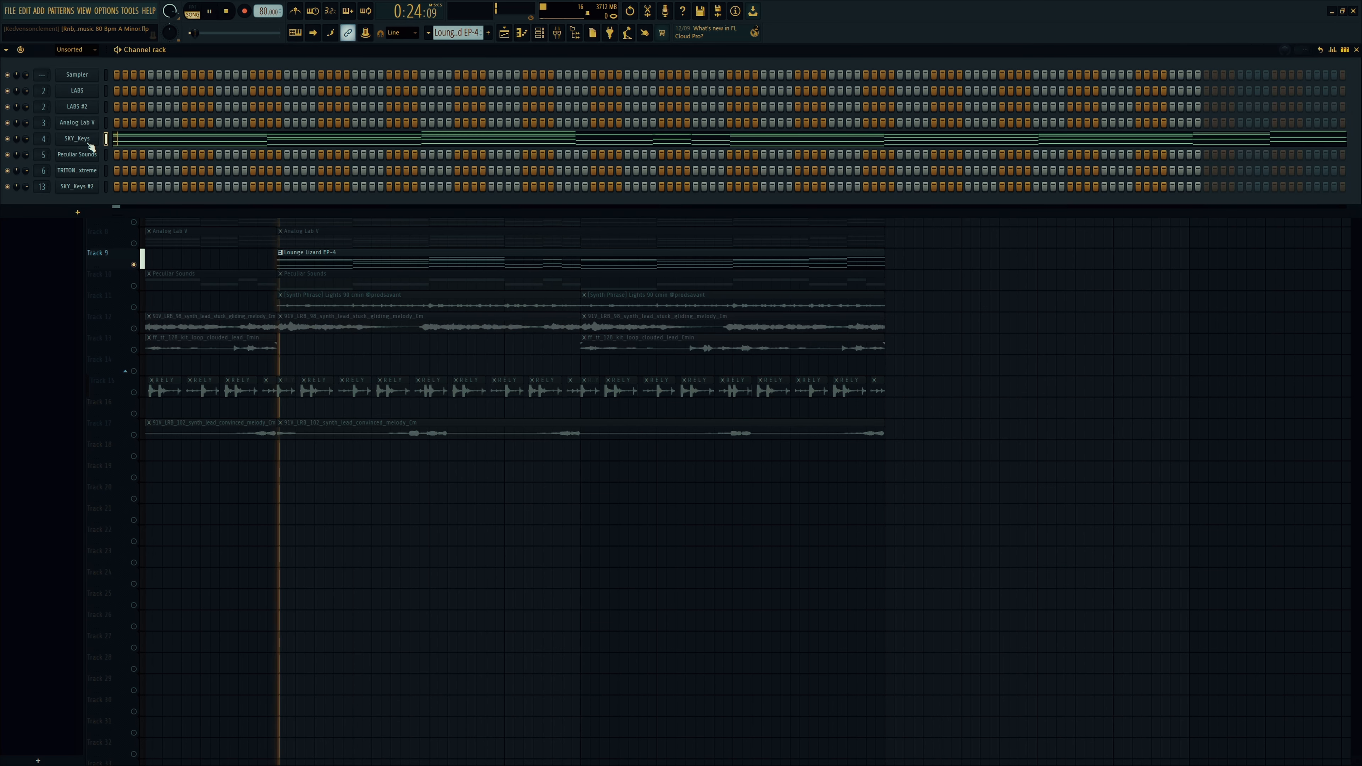
key("space")
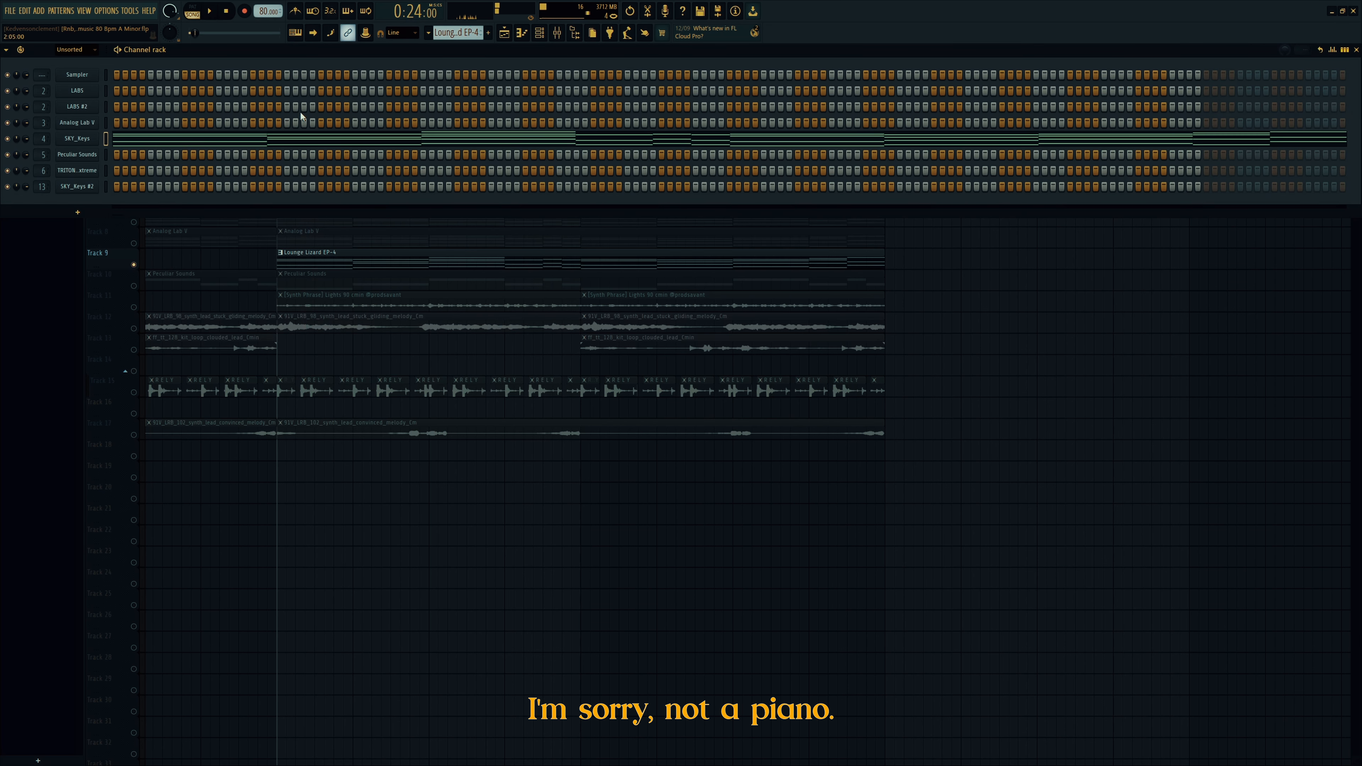
left_click(80, 139)
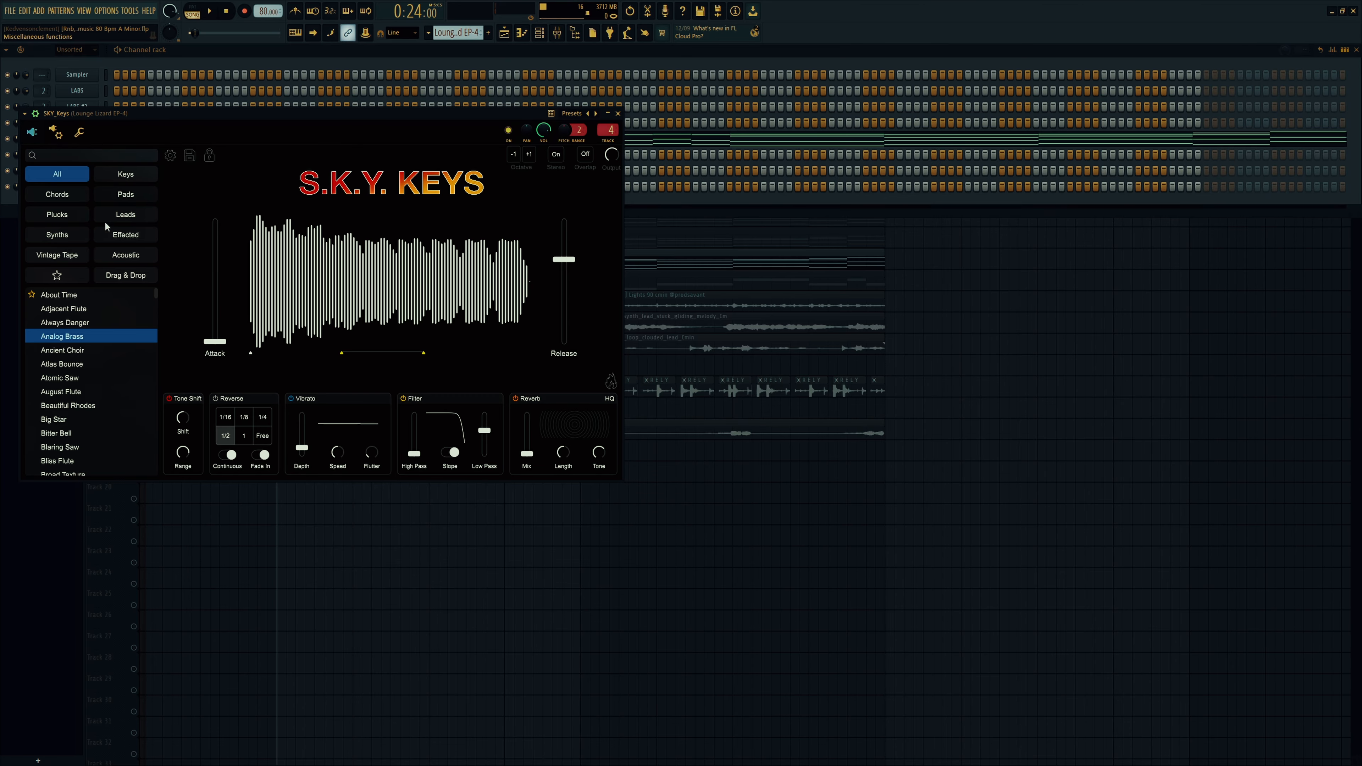
key("space")
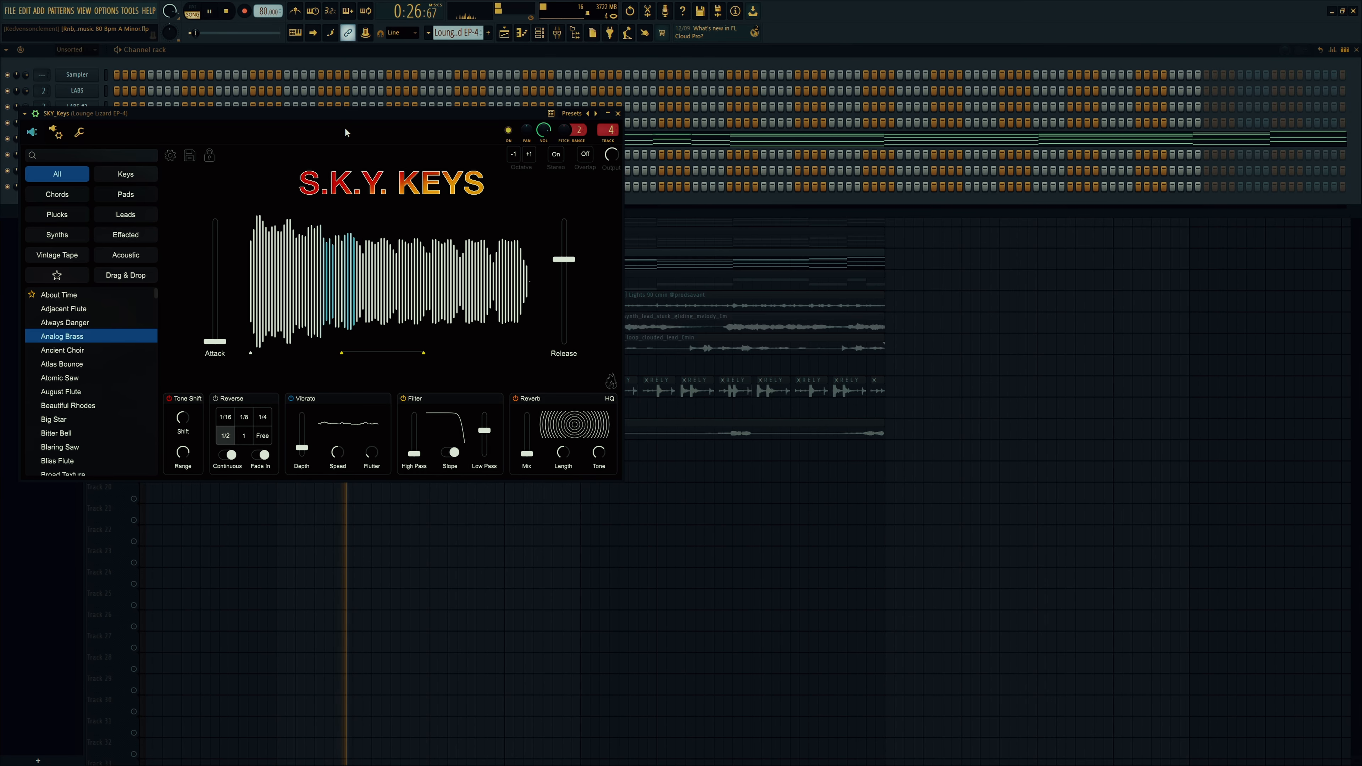
left_click_drag(313, 112, 697, 235)
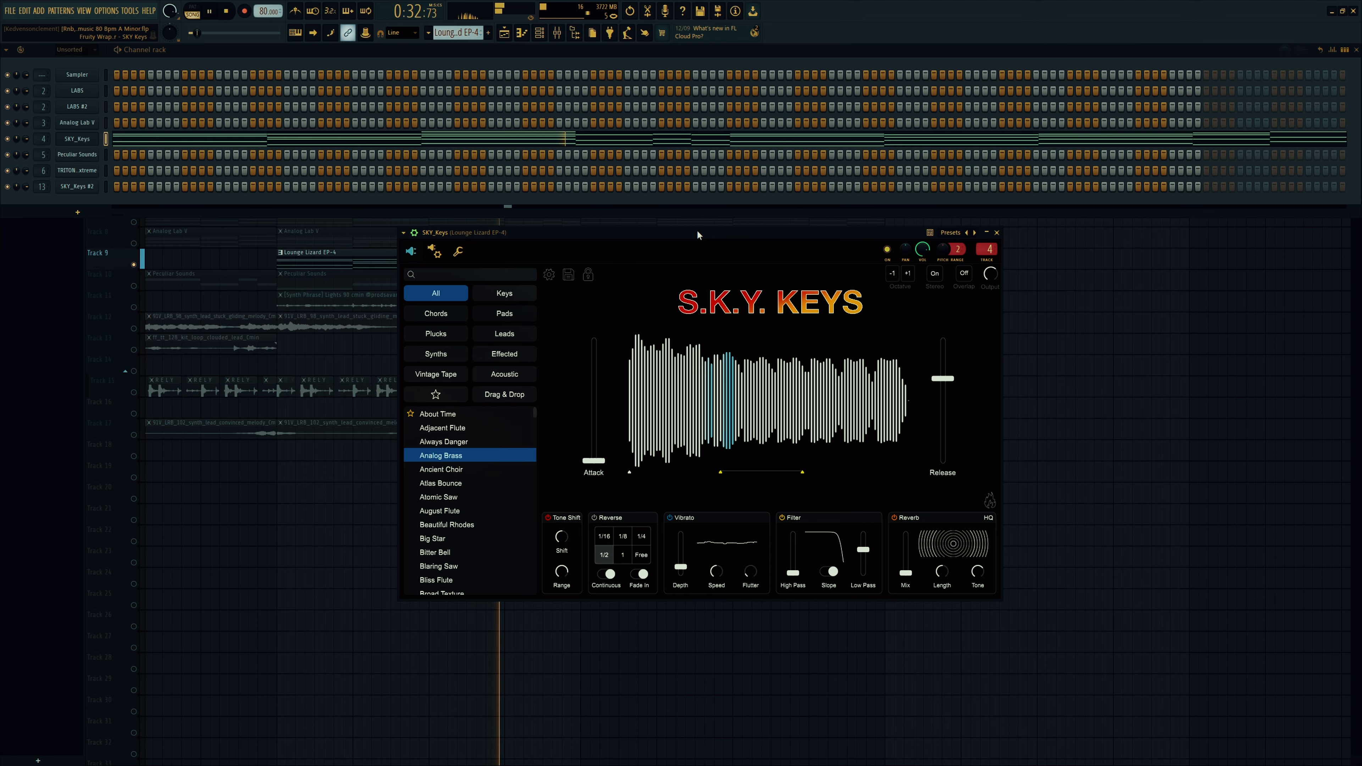
key("space")
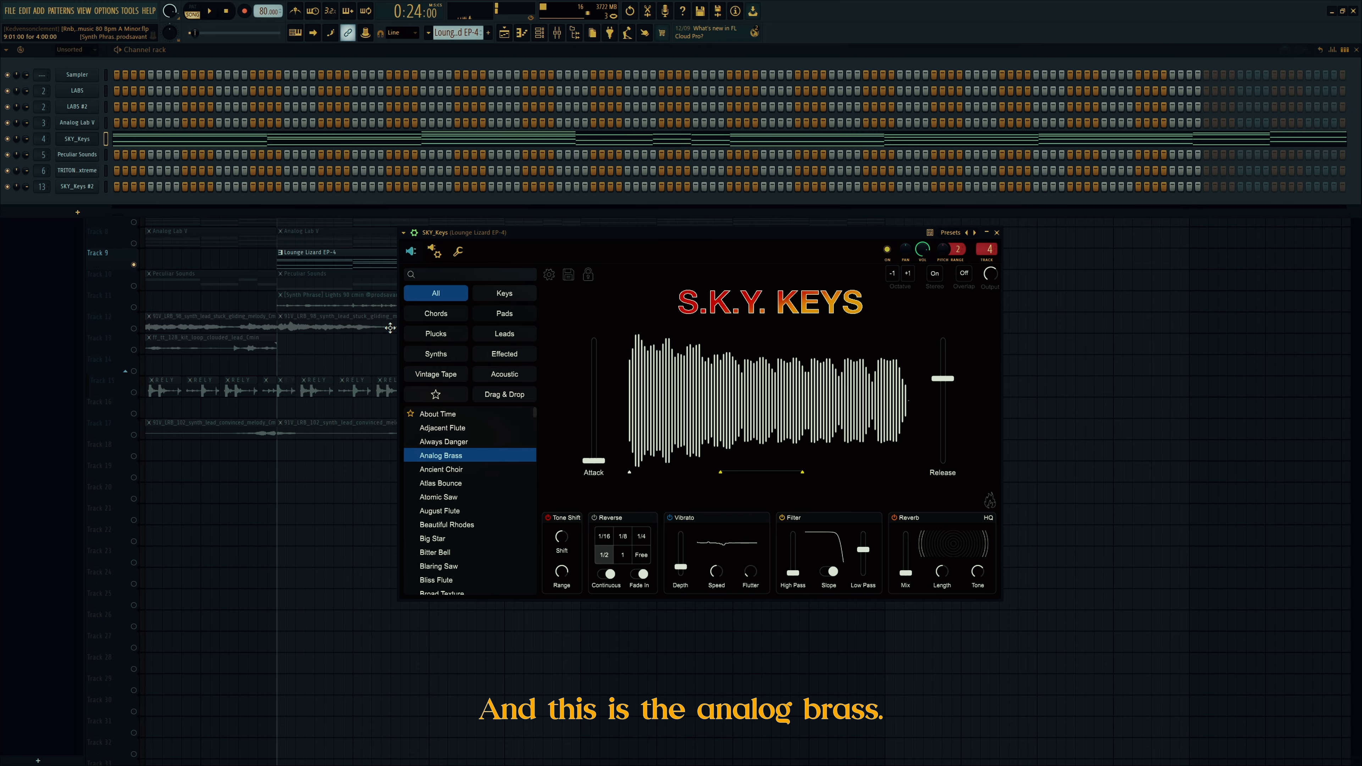
Step: Open the channel's ValhallaVintageVerb, Tape MELLO-FI and Chorus JUN-6 effects in the mixer
left_click(558, 32)
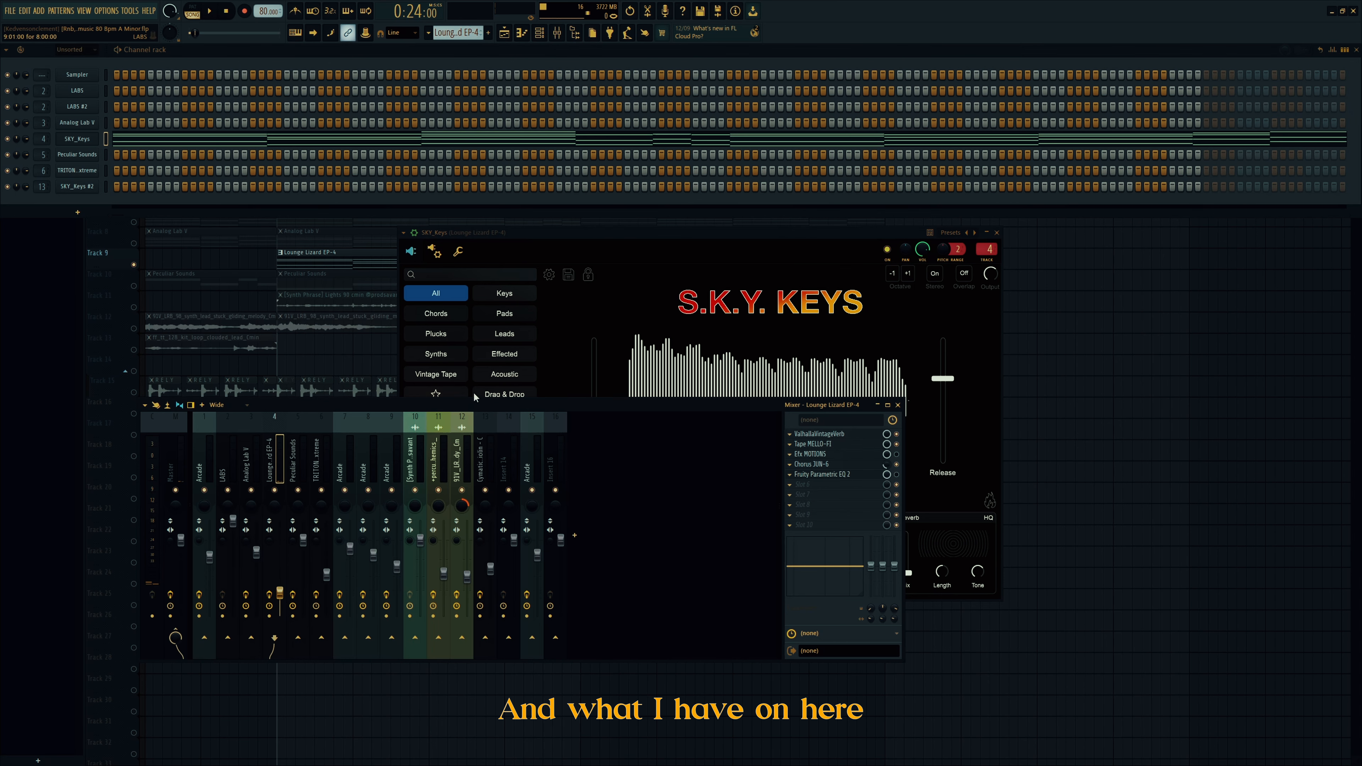
left_click(829, 435)
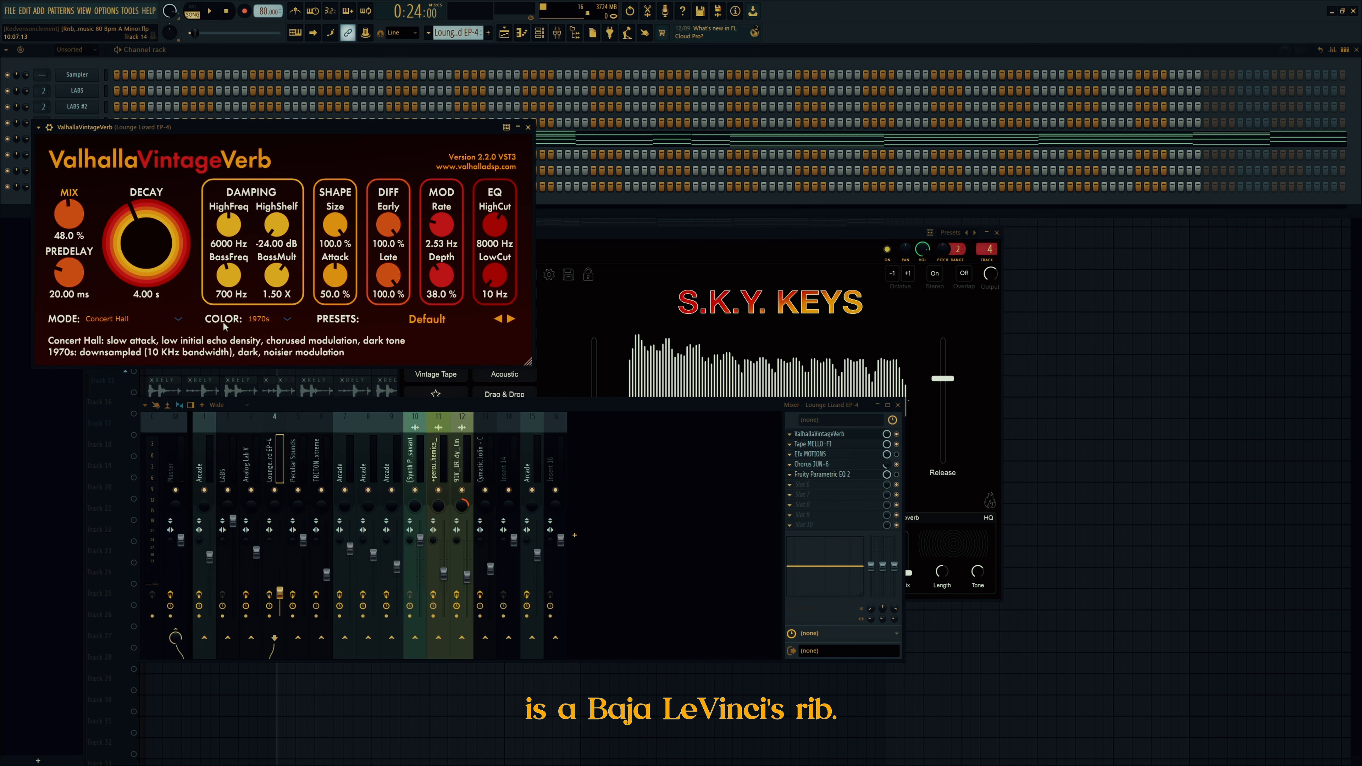
left_click(849, 444)
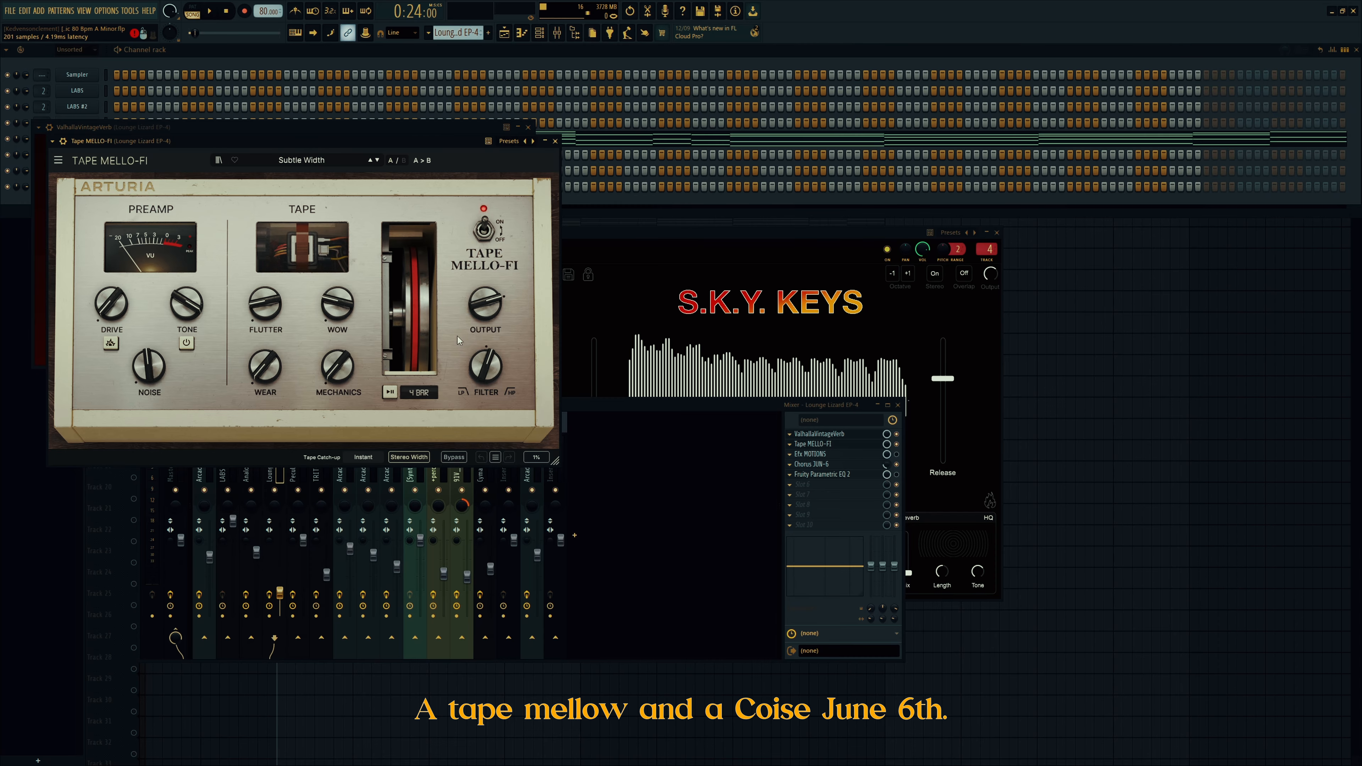
left_click(852, 464)
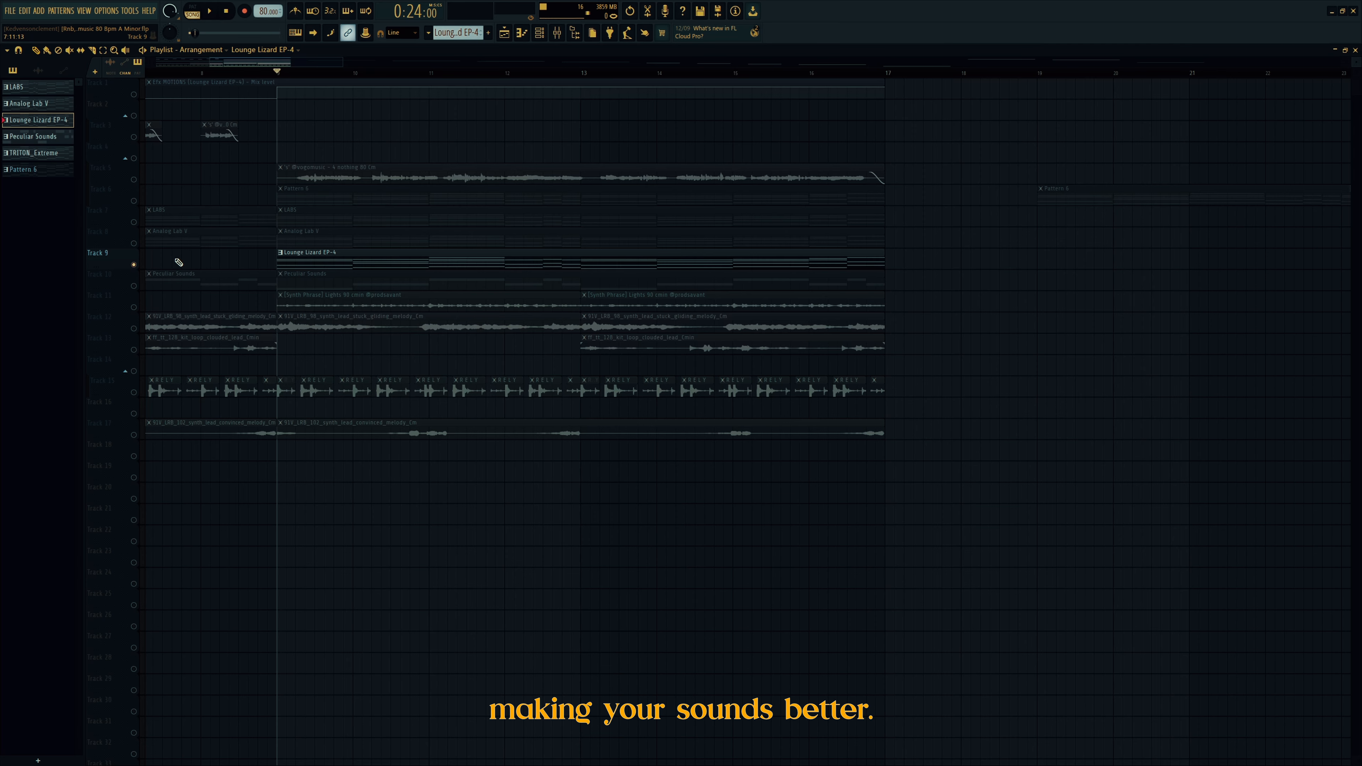
Step: Solo Track 6 and play Pattern 6 while viewing SKY_Keys #2's About Time preset, then close it
left_click(135, 286)
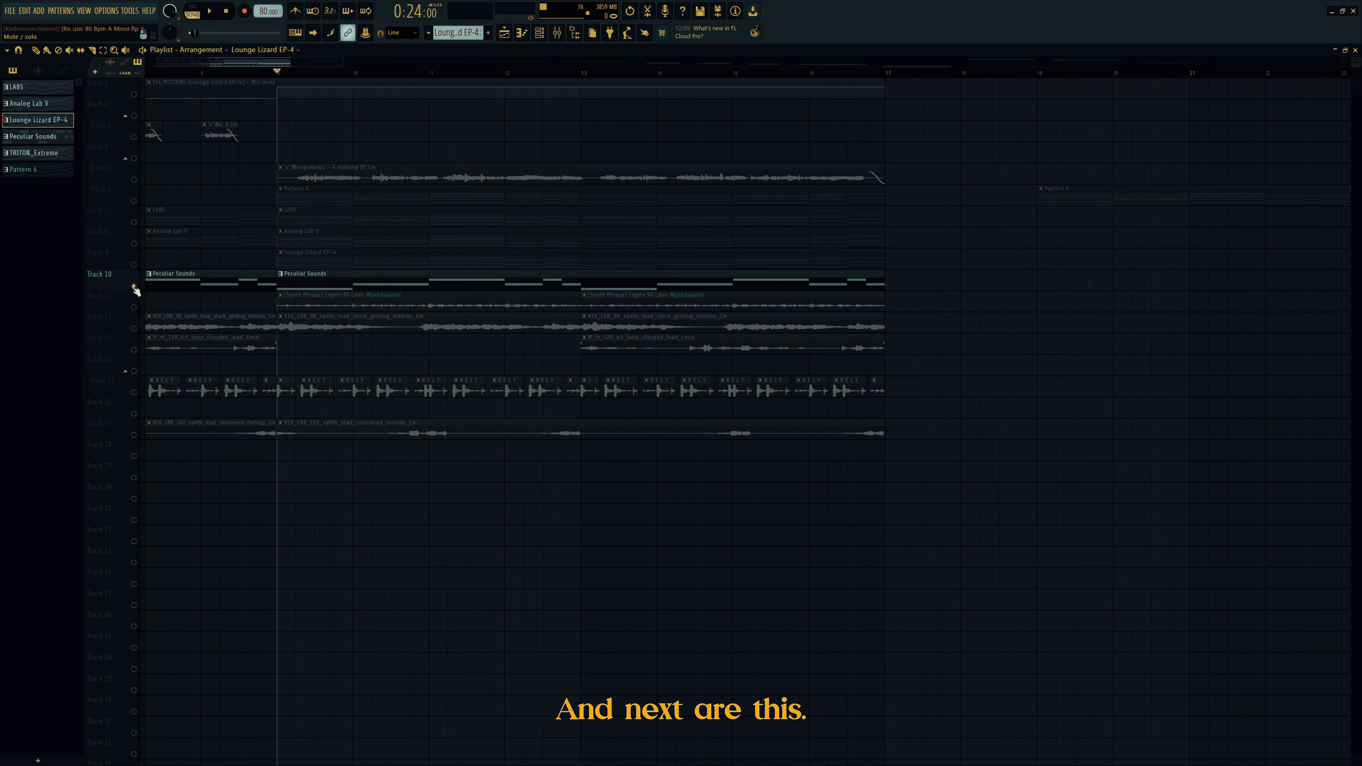
left_click(135, 201)
key("space")
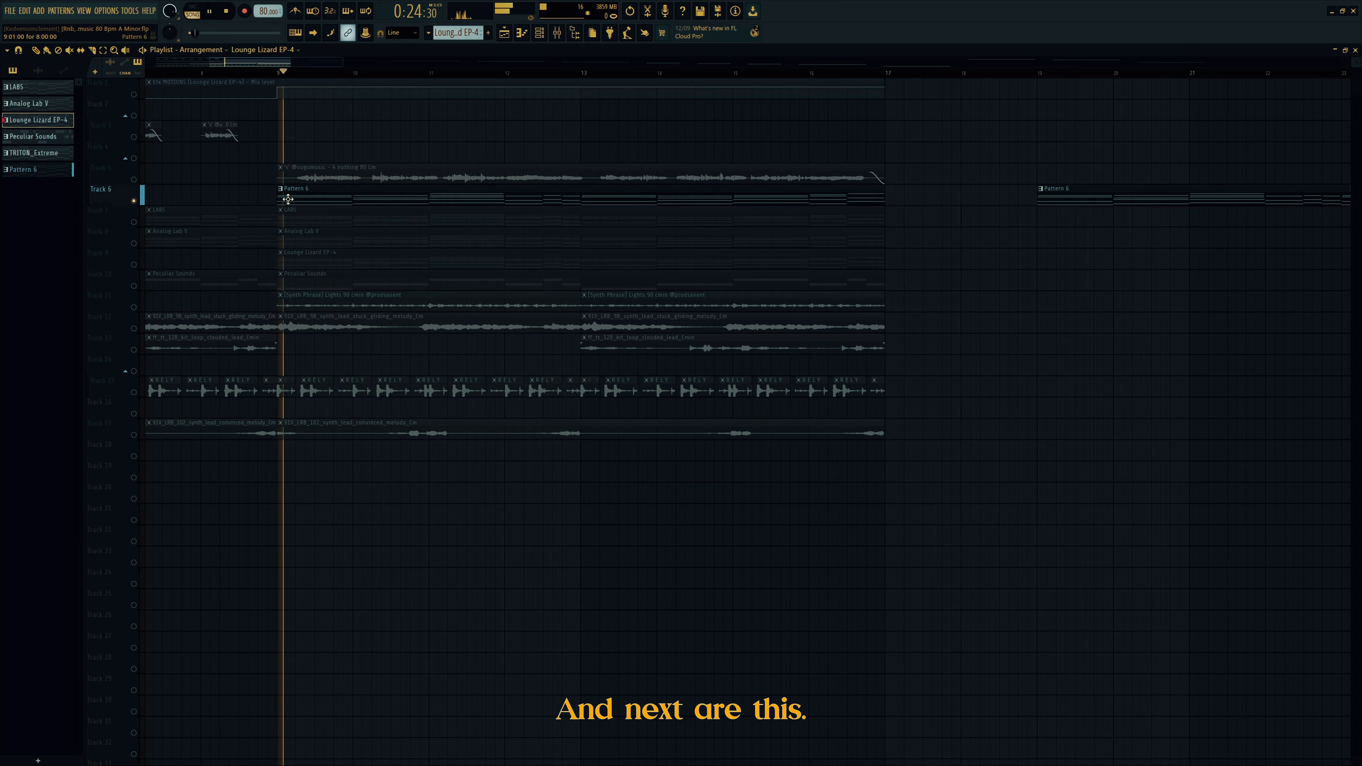
left_click(539, 32)
left_click(79, 188)
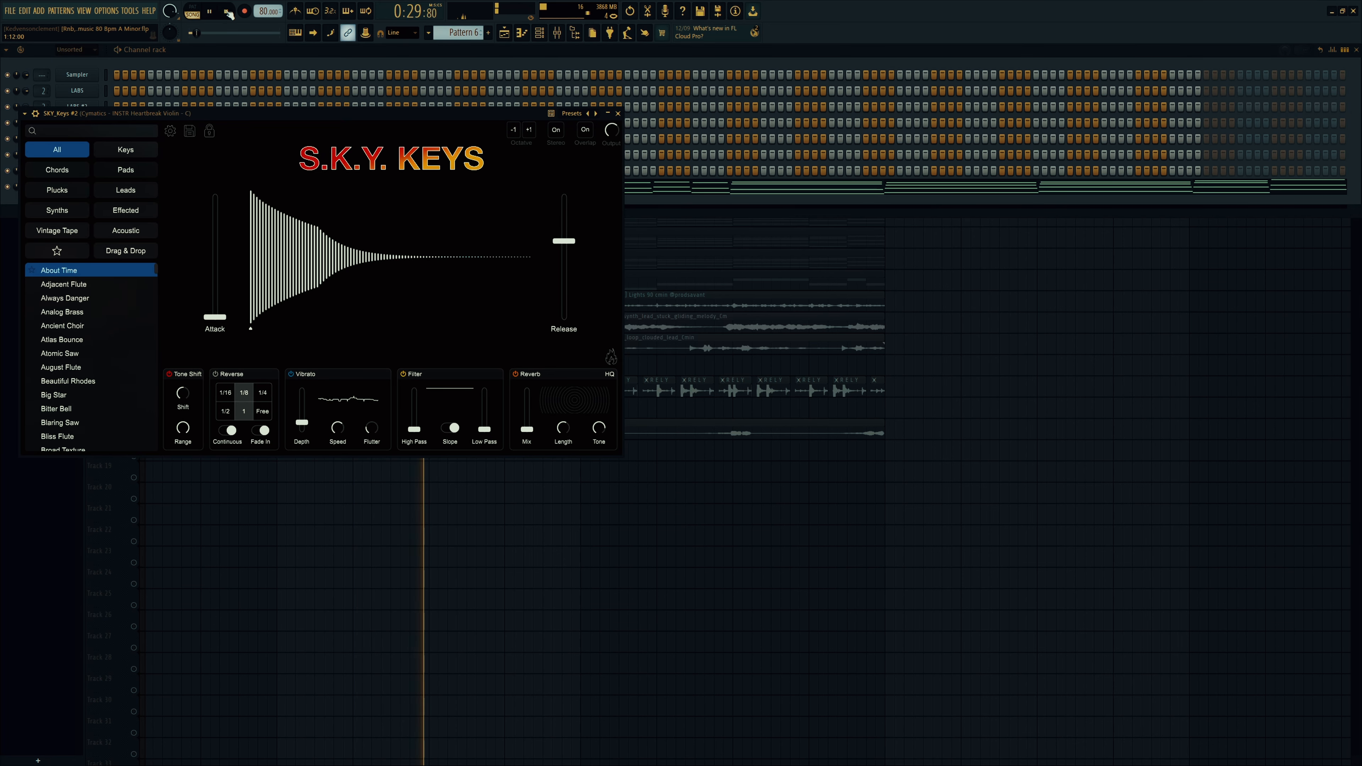
key("space")
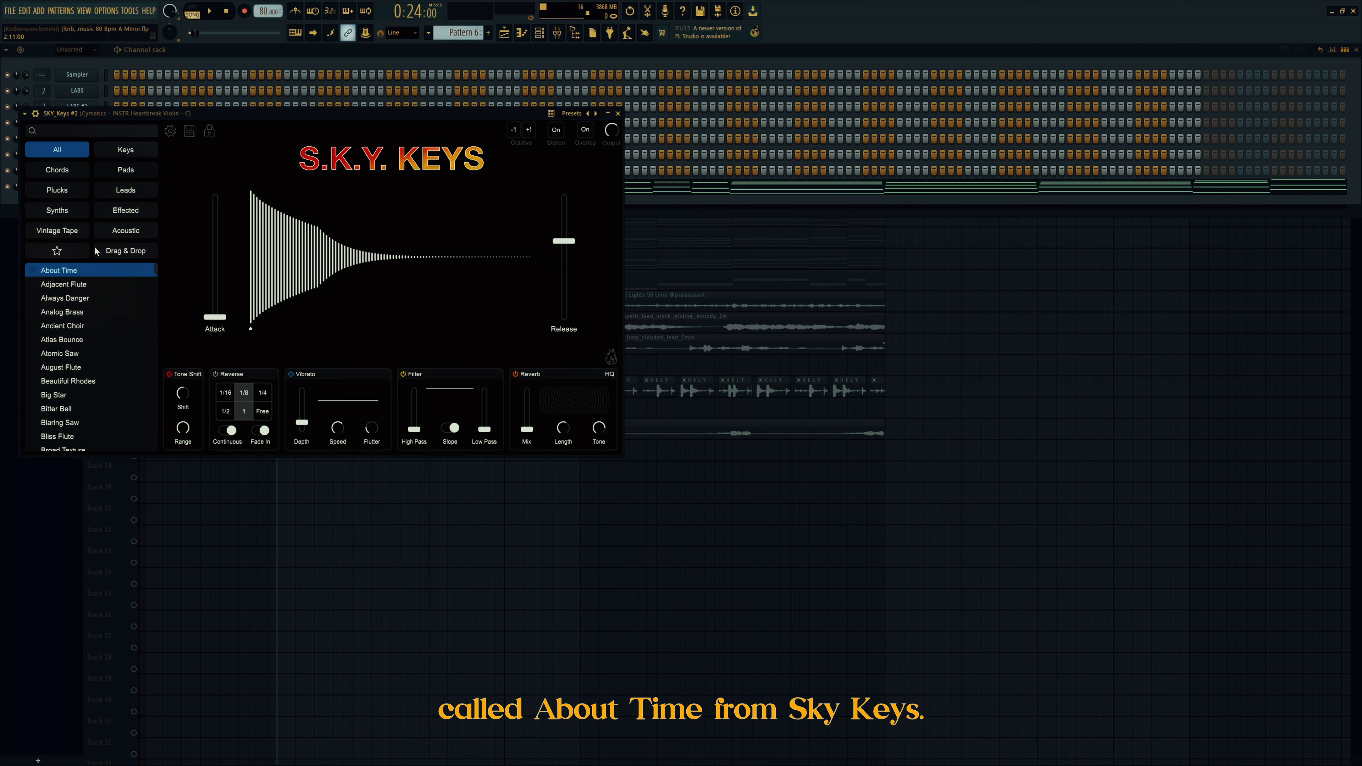
left_click(619, 114)
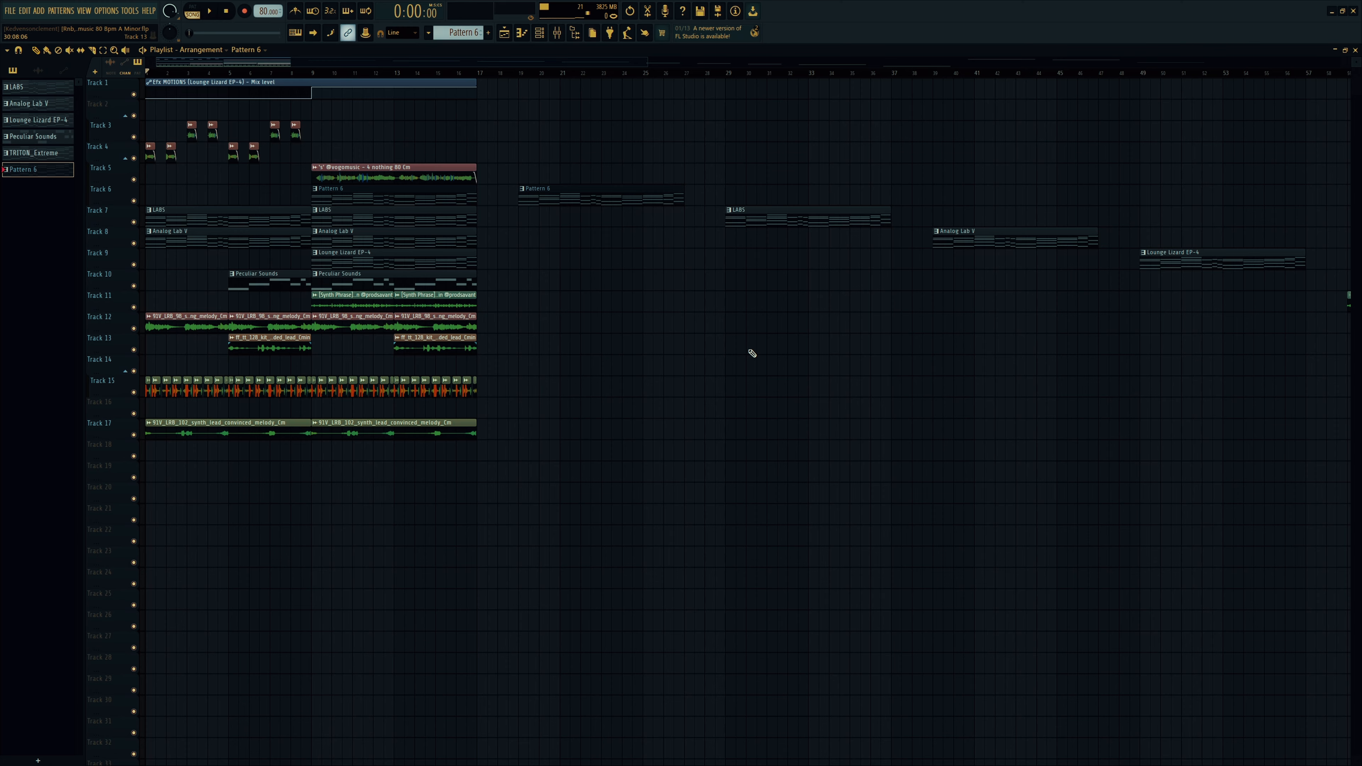
Step: Verify the master SoundShifter's -3 semitone shift, then play the full beat from the playlist
left_click(557, 32)
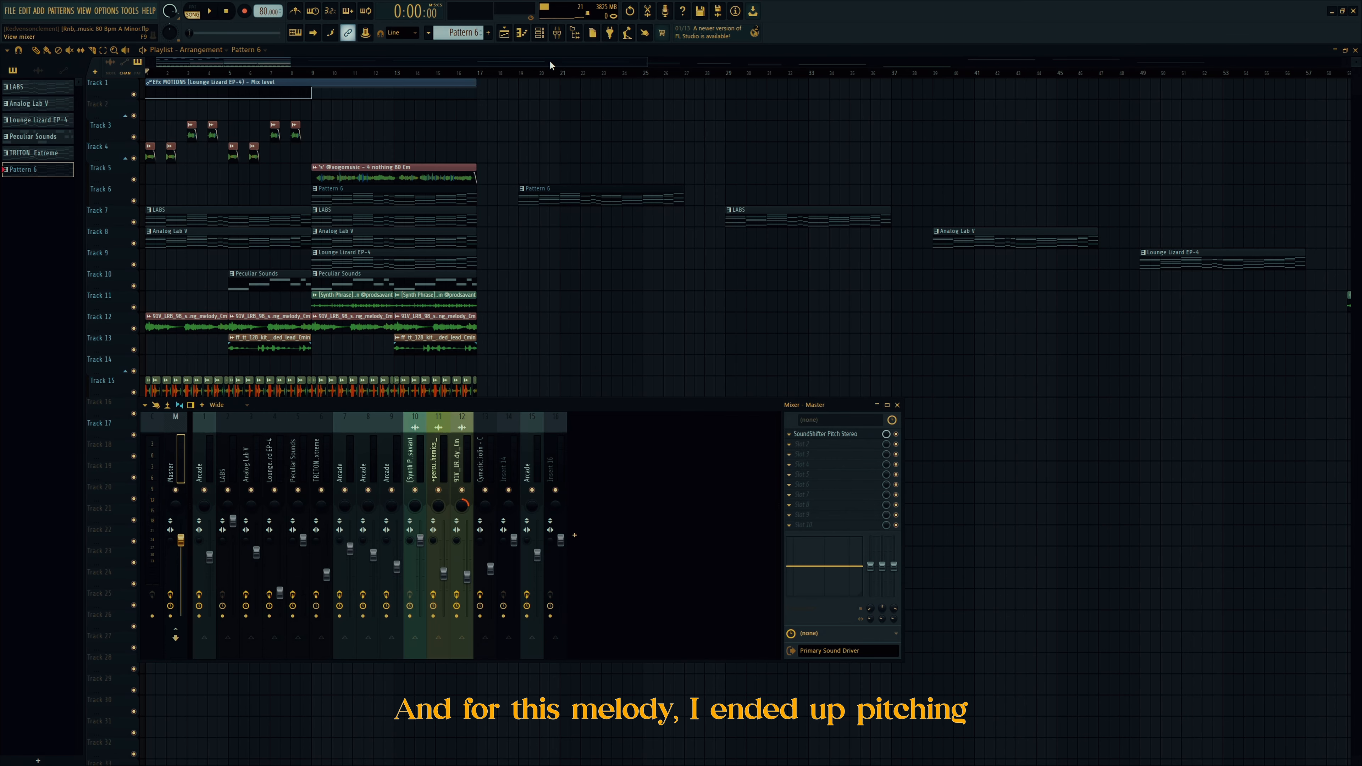
left_click(850, 438)
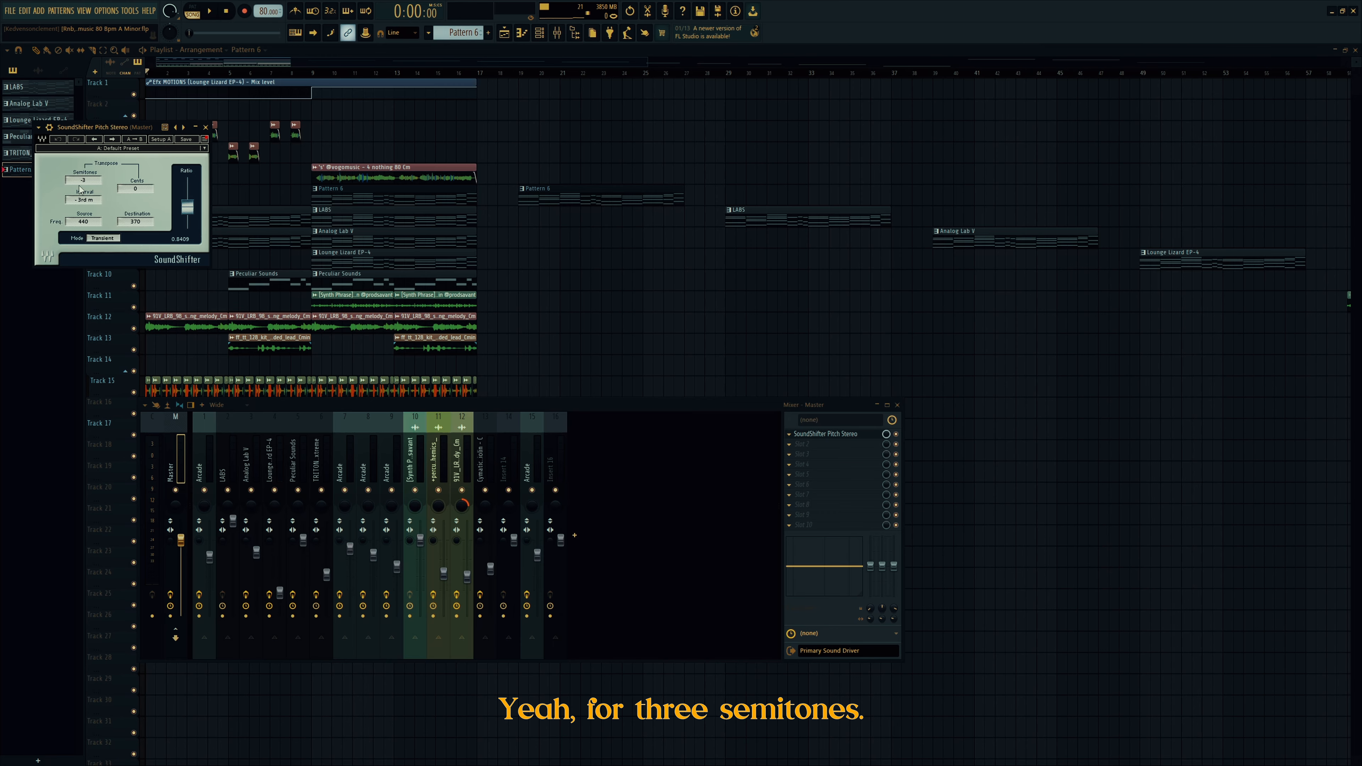
left_click(206, 128)
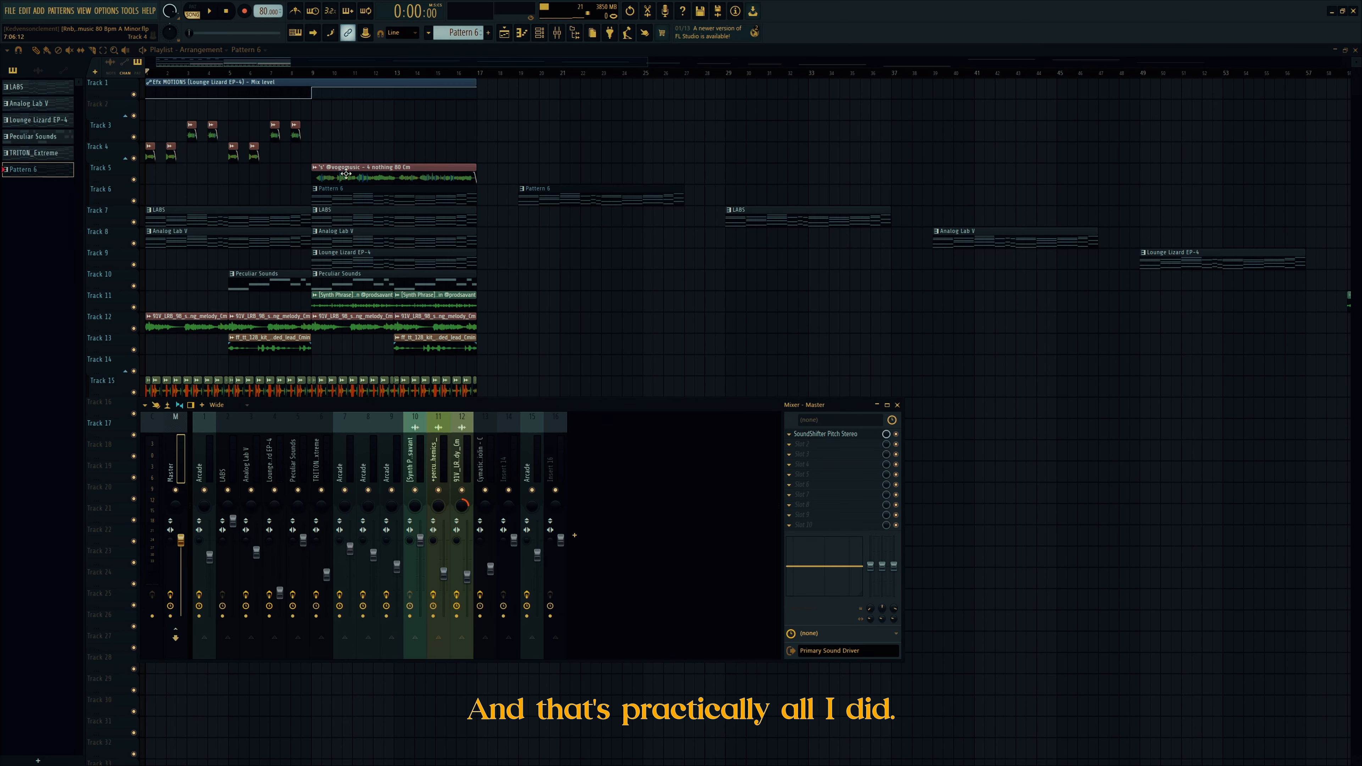
right_click(629, 350)
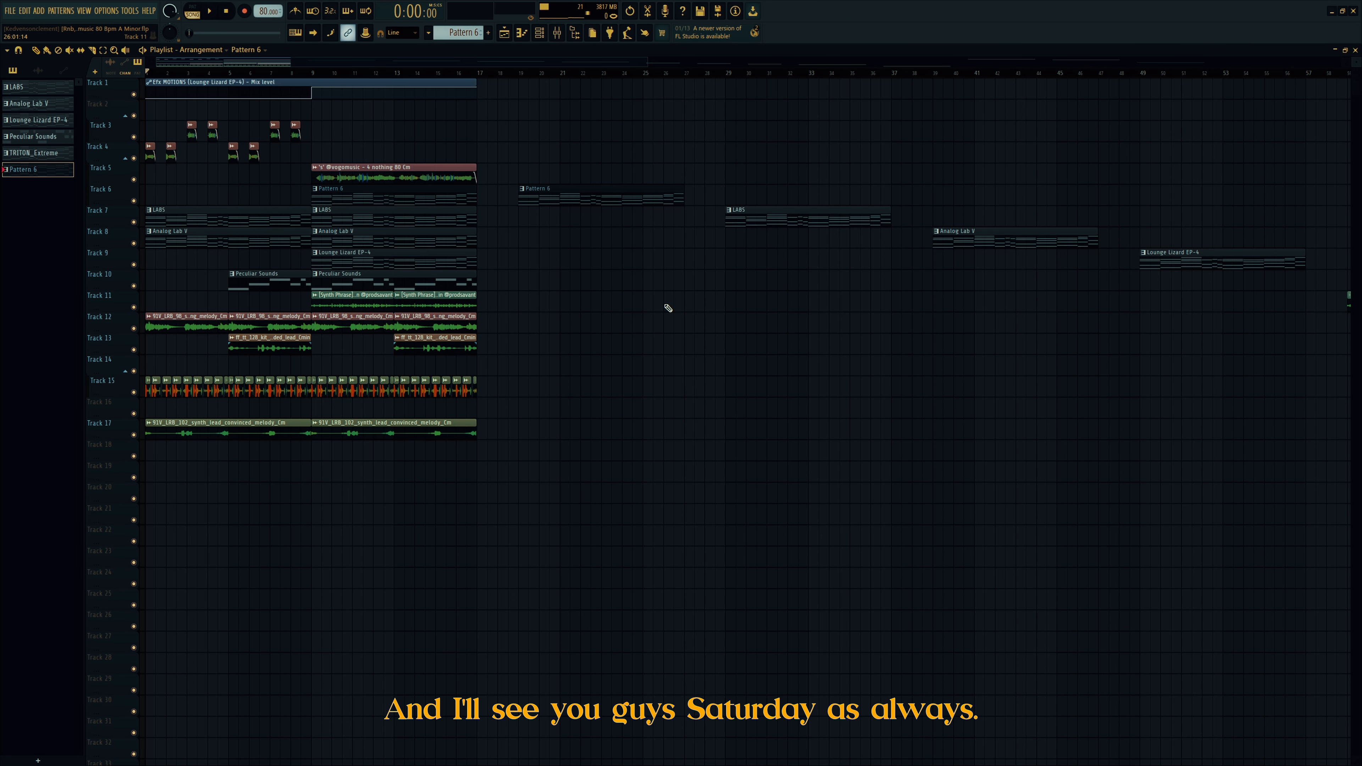
key("space")
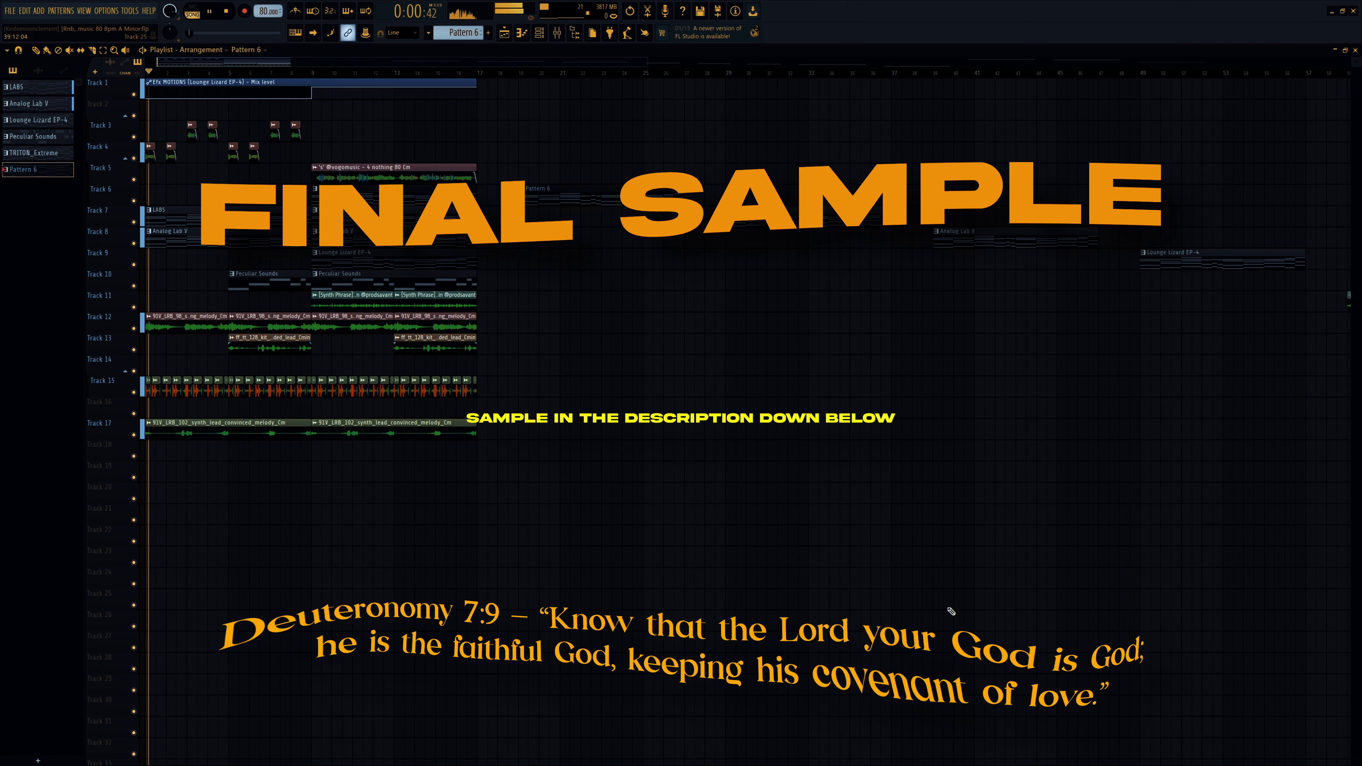